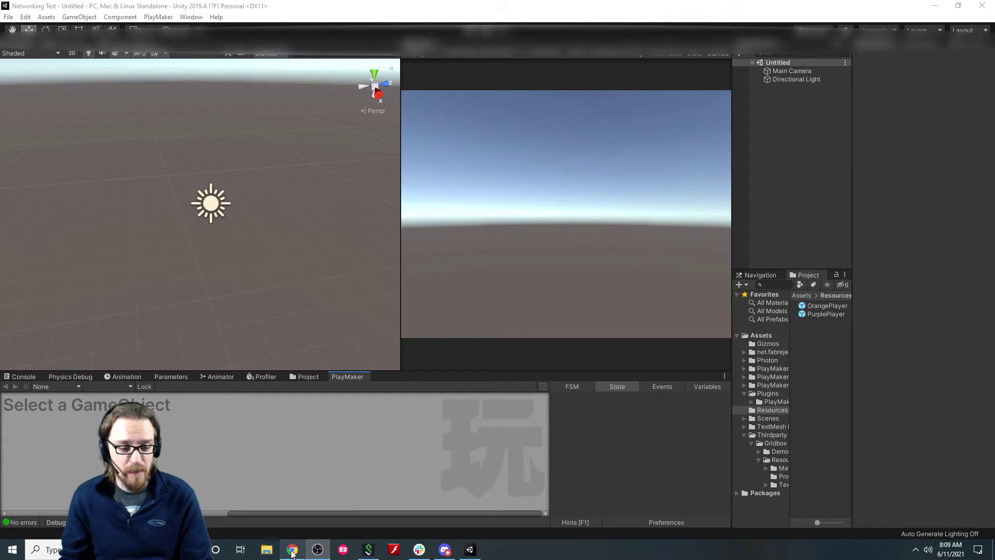
# Bring the Chrome window with the PUN 2 - FREE Asset Store page to the front.
pyautogui.click(293, 550)
pyautogui.click(82, 3)
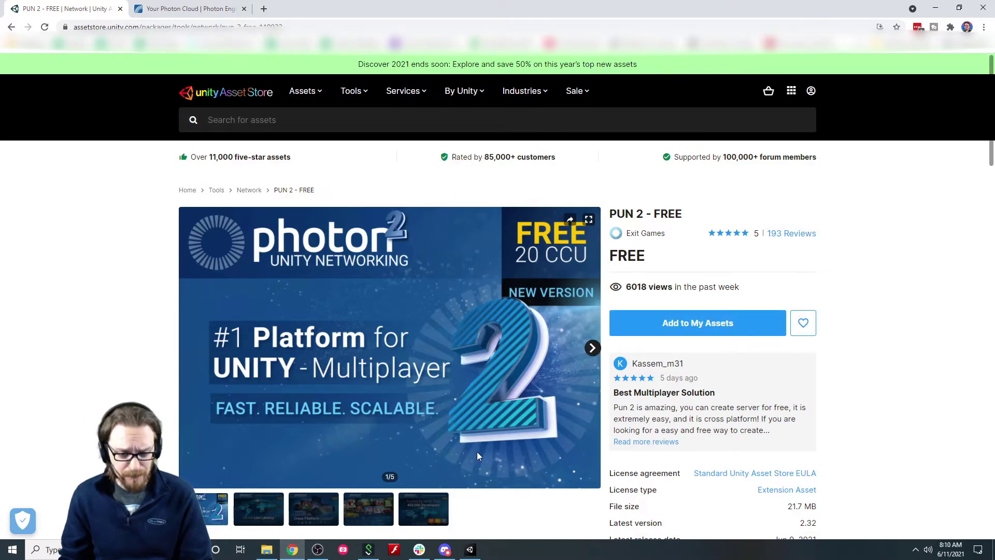
# On the Photon Cloud dashboard, start a new app of type Photon PUN.
pyautogui.click(186, 9)
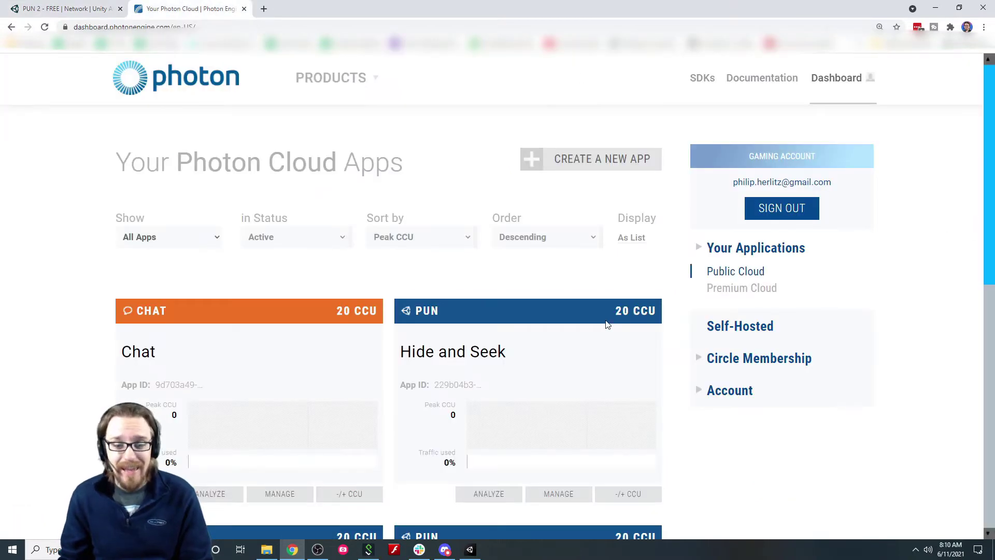
pyautogui.click(540, 160)
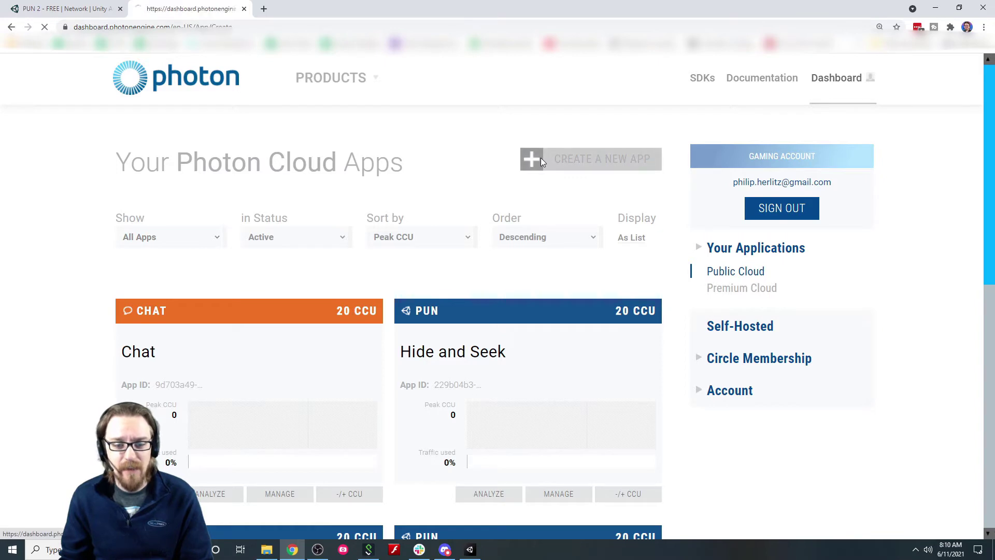
pyautogui.click(232, 291)
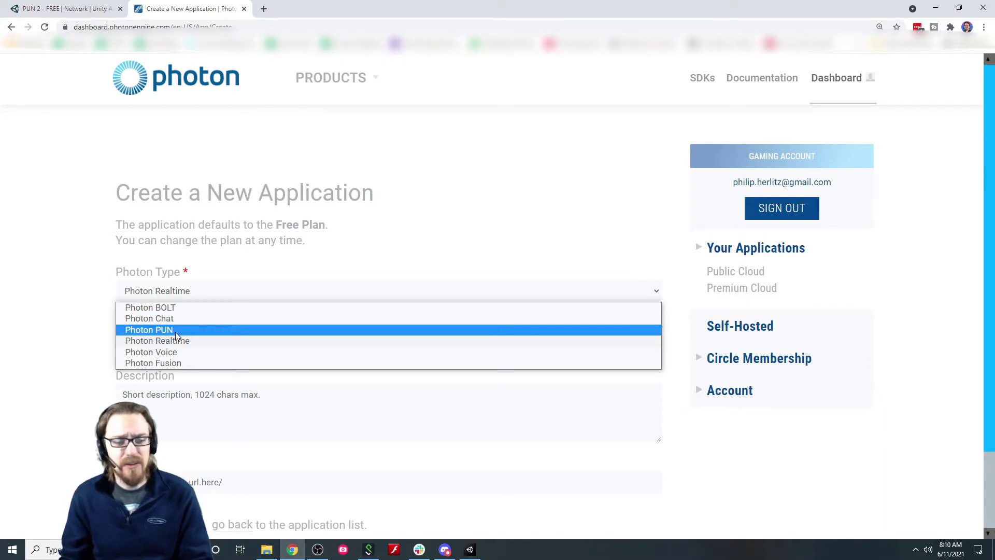
pyautogui.click(175, 330)
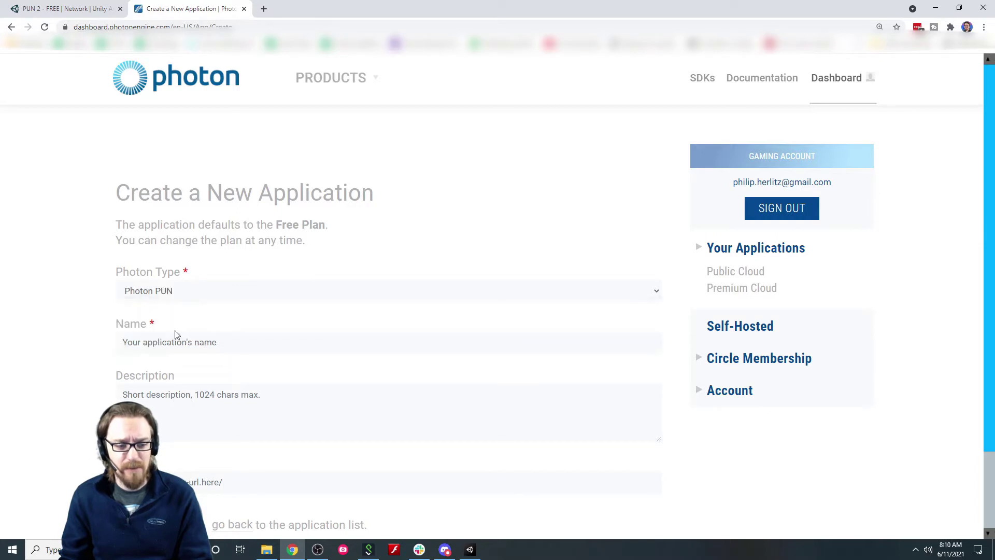
# Name the app 'Multiplayer Demo', create it, and copy its App ID.
pyautogui.click(255, 340)
pyautogui.write('Multiplayer Demo')
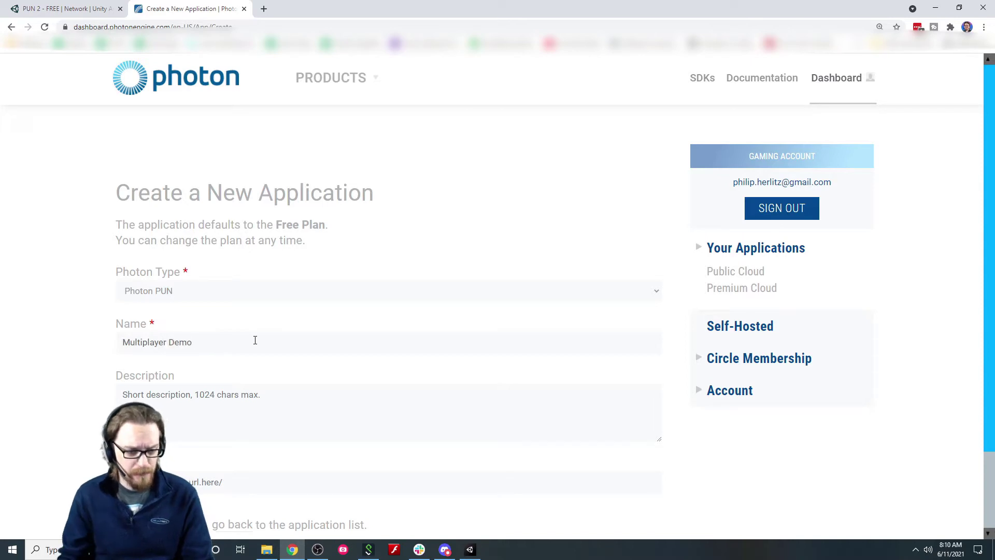
pyautogui.scroll(-2, 254, 373)
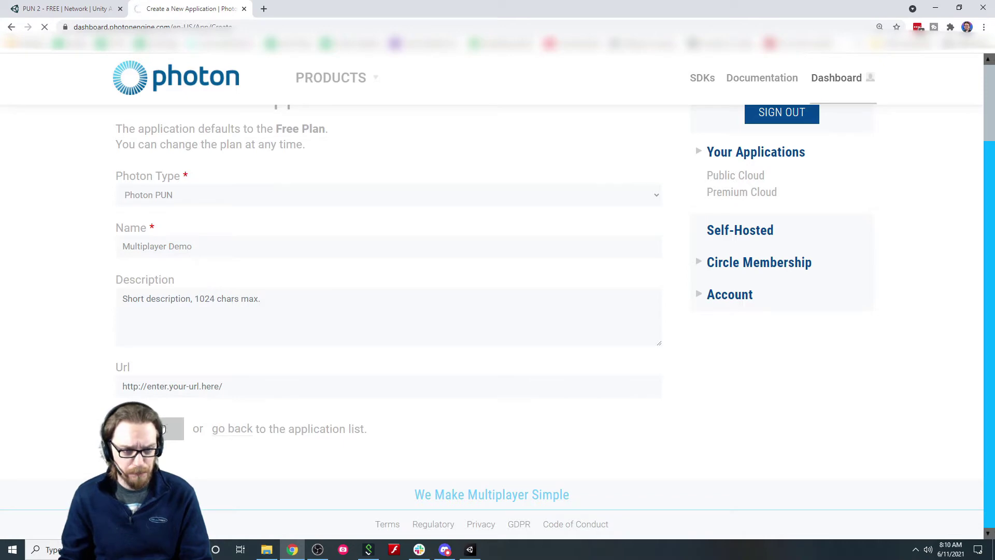
pyautogui.click(165, 426)
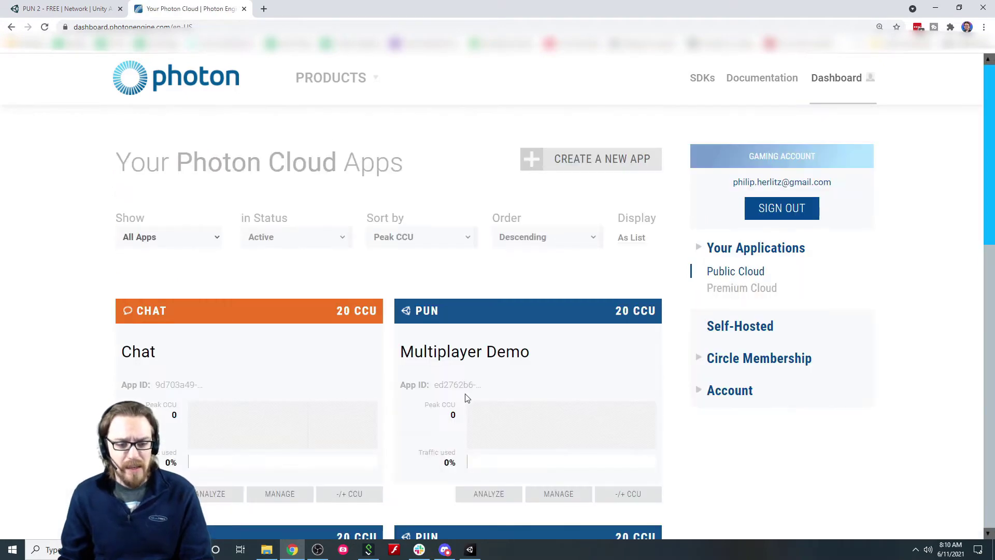
pyautogui.click(461, 387)
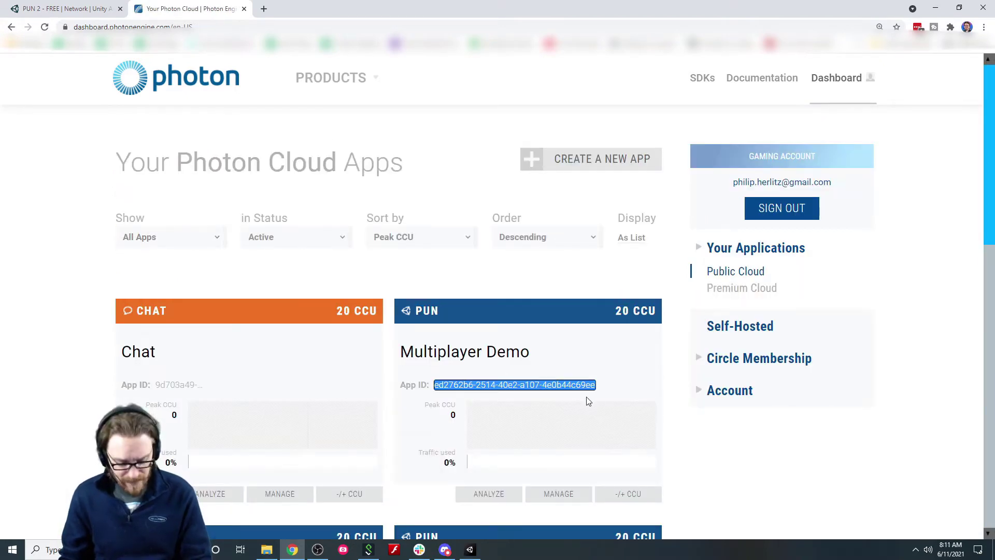
pyautogui.click(469, 549)
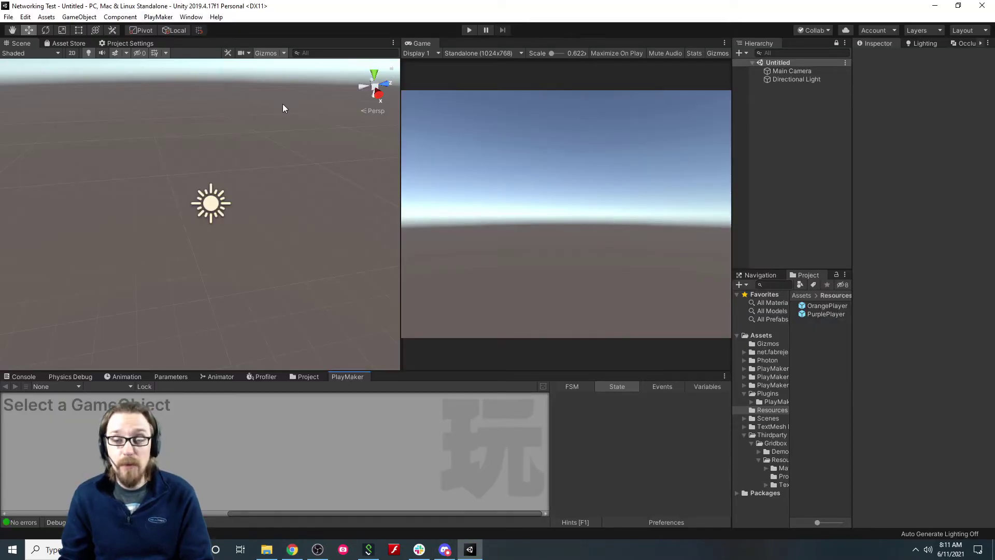
# Run the PUN Wizard's Setup Project with the pasted Multiplayer Demo App ID, then close the wizard.
pyautogui.click(200, 17)
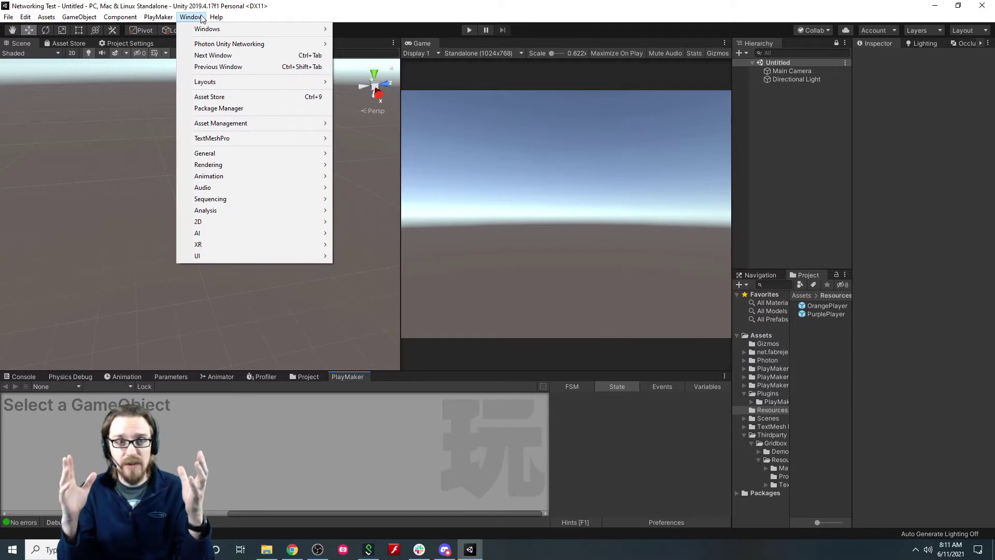
pyautogui.moveTo(222, 44)
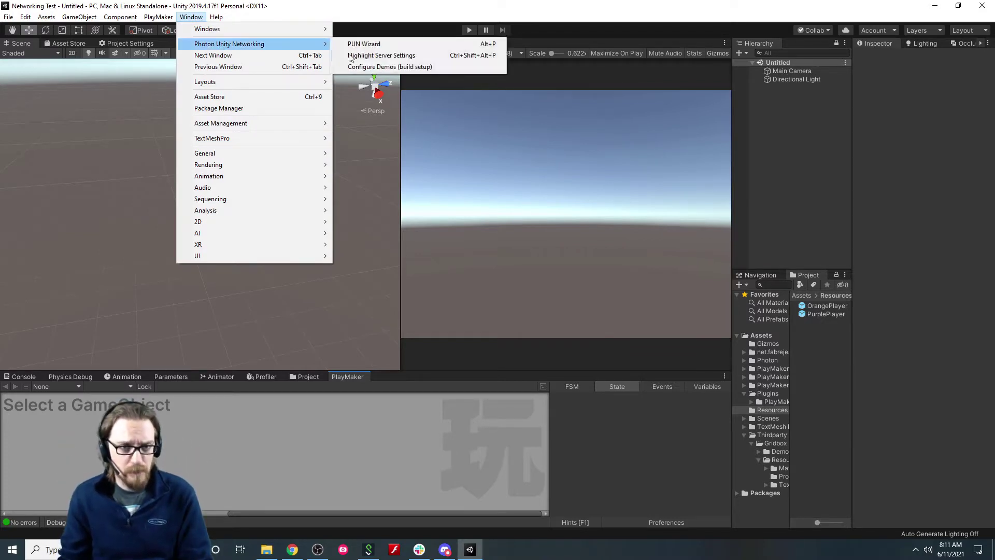
pyautogui.click(390, 43)
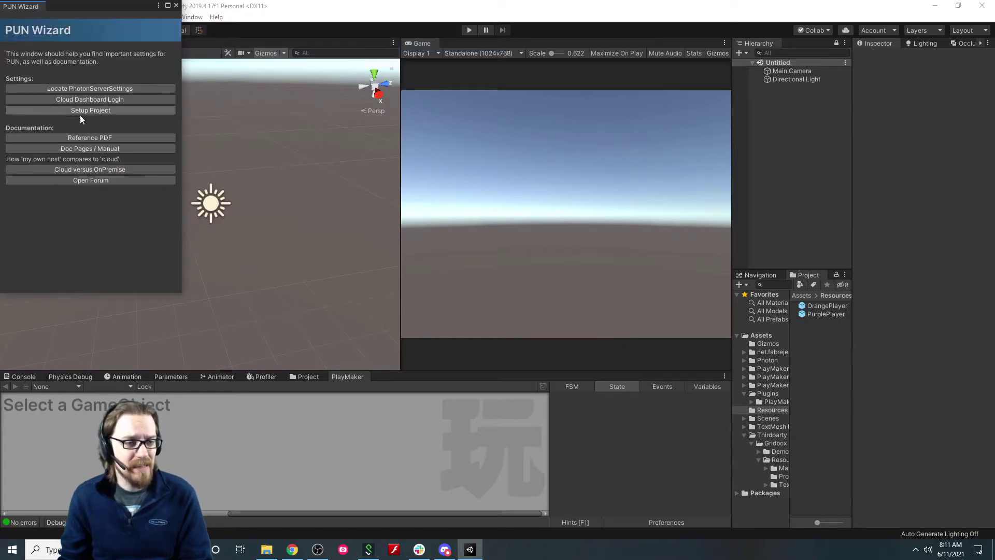
pyautogui.moveTo(132, 4); pyautogui.dragTo(192, 80)
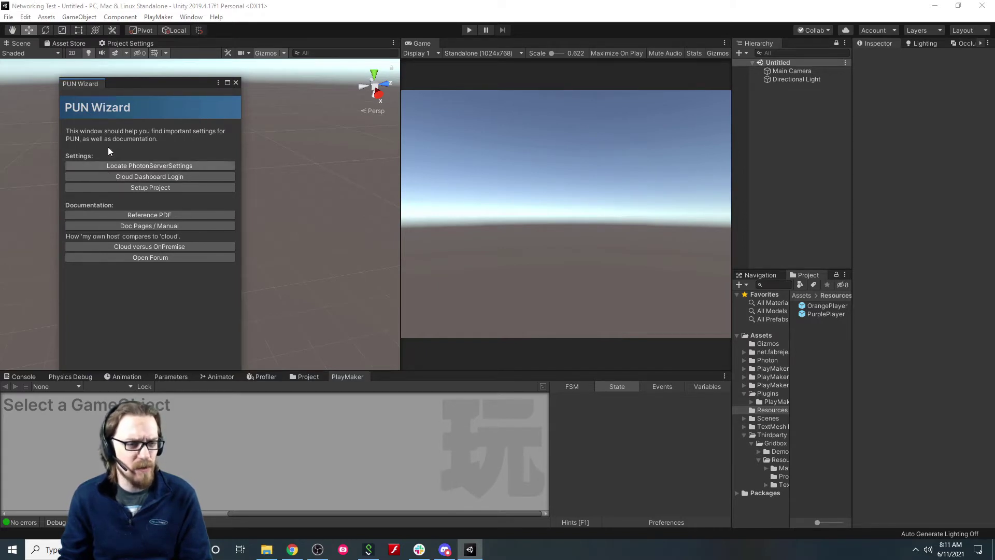
pyautogui.click(166, 185)
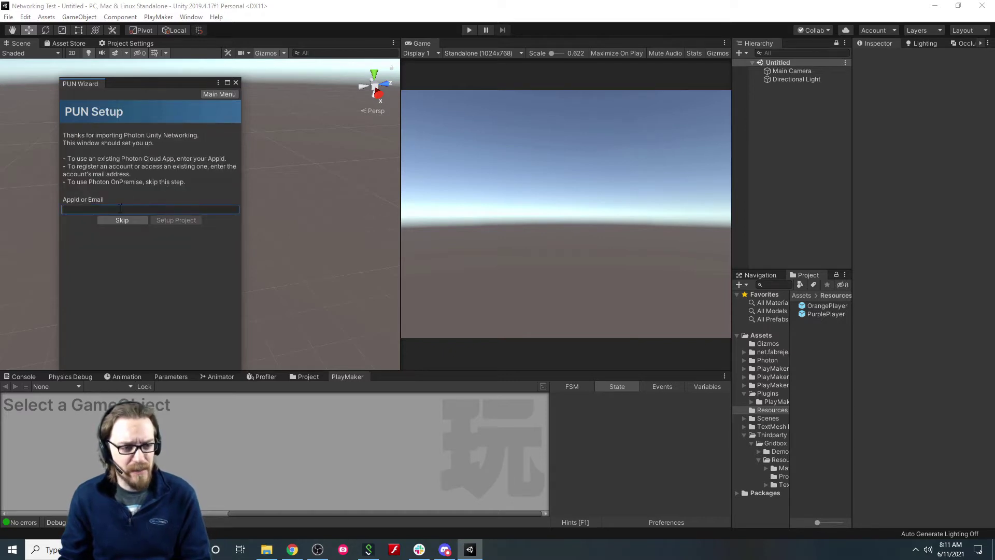
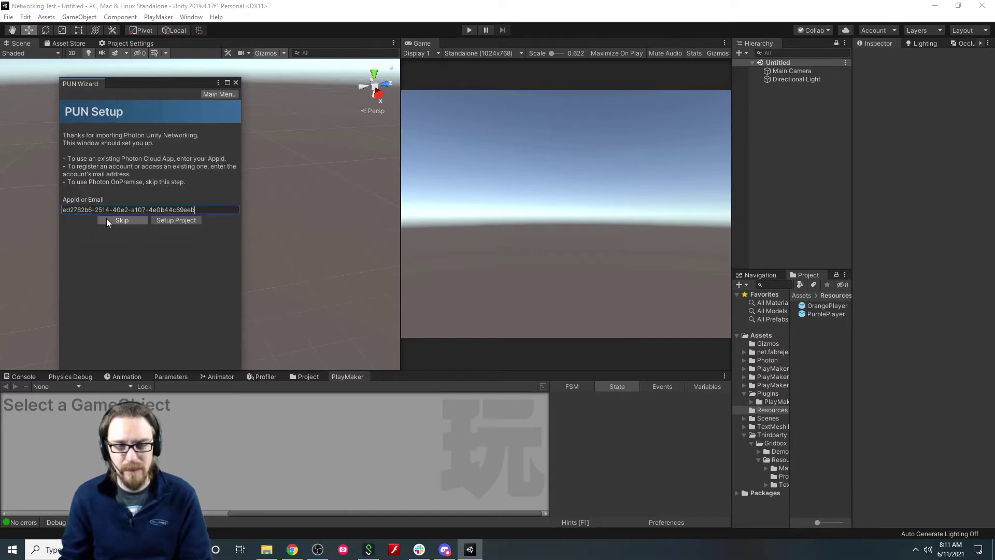
pyautogui.click(161, 220)
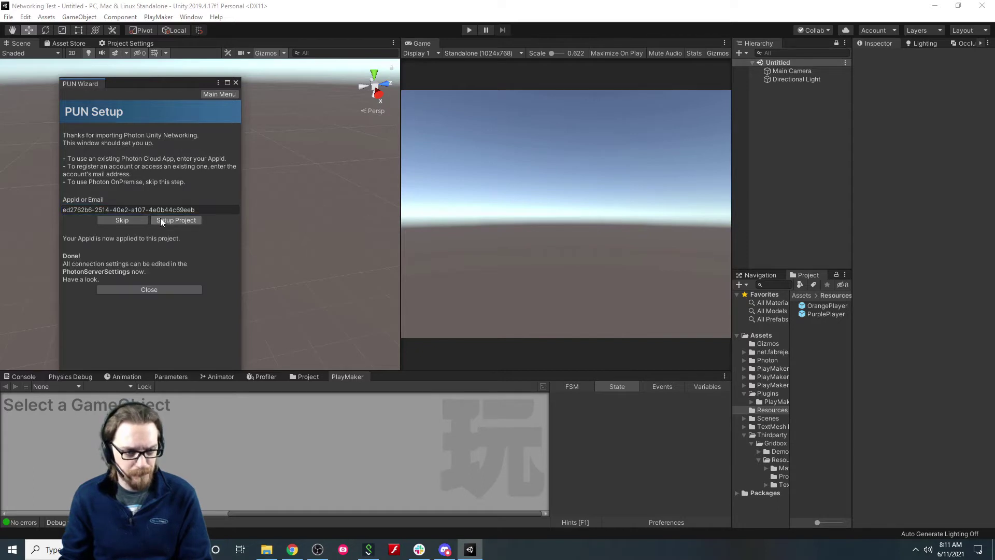
pyautogui.click(176, 290)
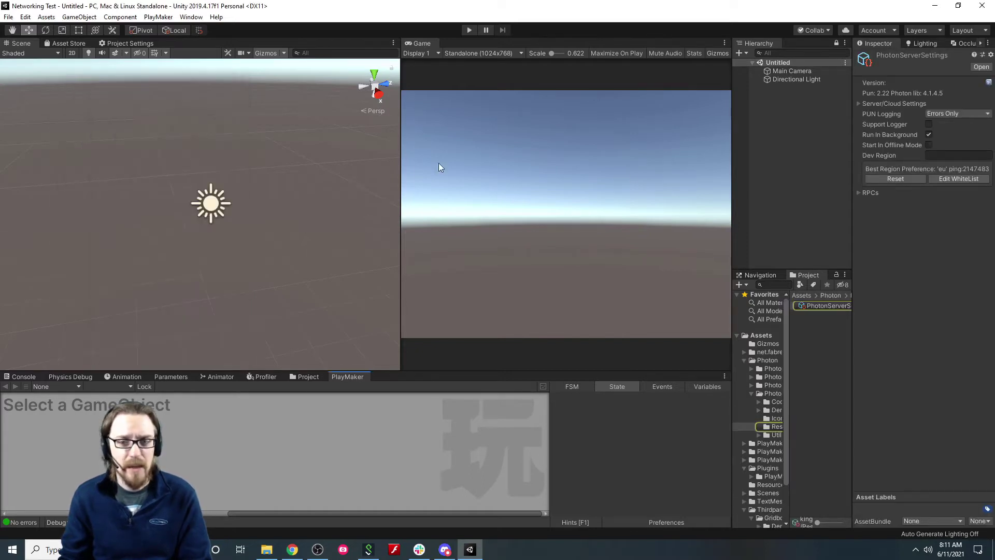
# Highlight the PhotonServerSettings asset and expand its Server/Cloud Settings in a widened Inspector.
pyautogui.click(804, 172)
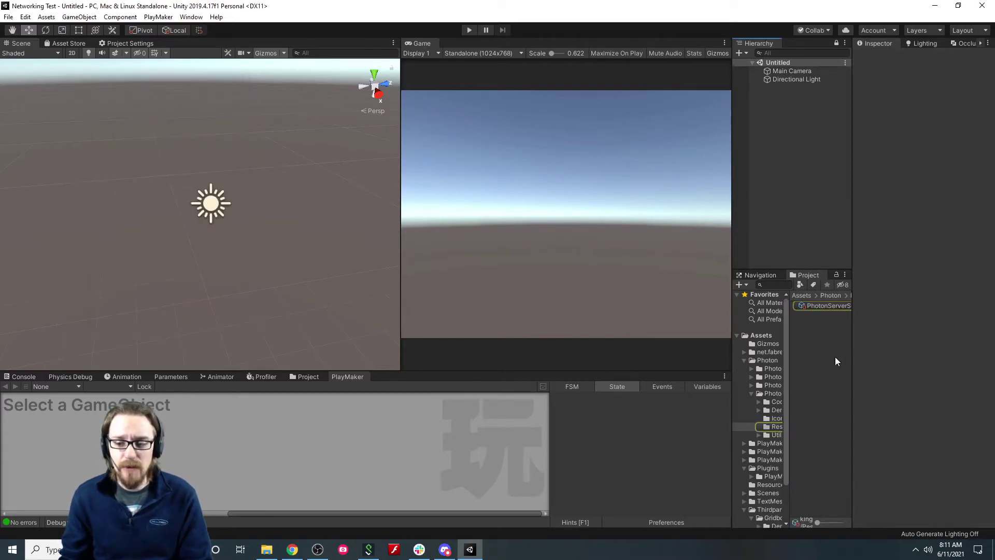
pyautogui.click(193, 17)
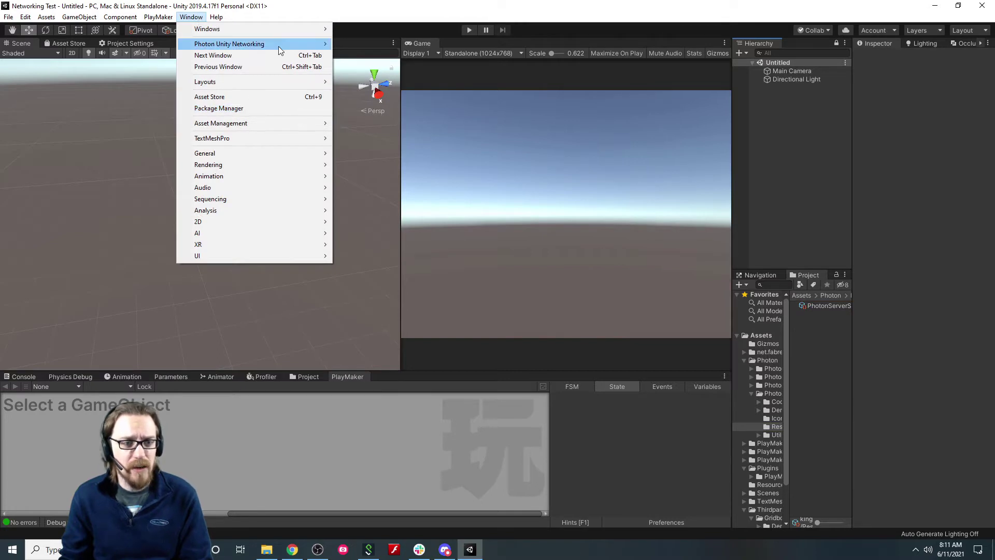
pyautogui.moveTo(279, 50)
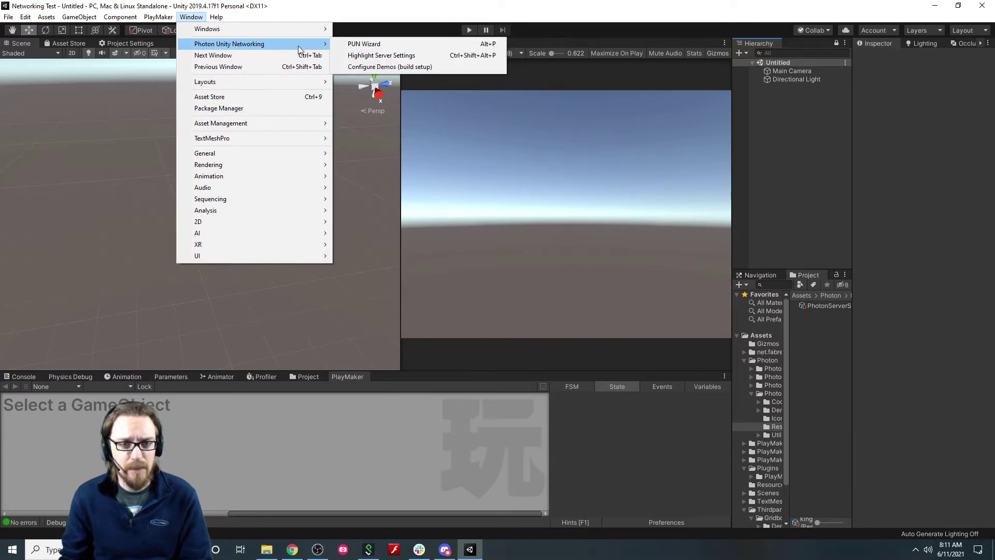
pyautogui.click(381, 55)
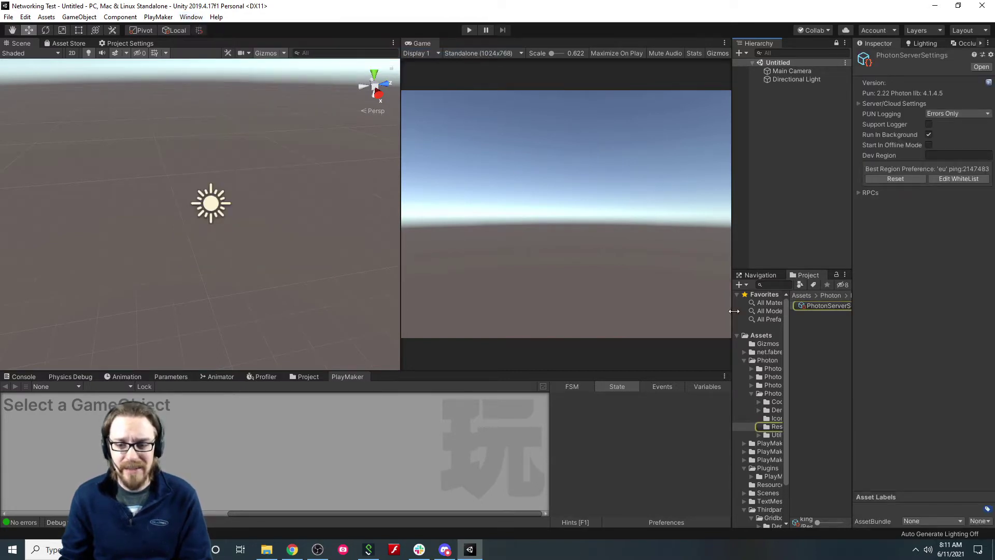
pyautogui.moveTo(734, 311); pyautogui.dragTo(692, 419)
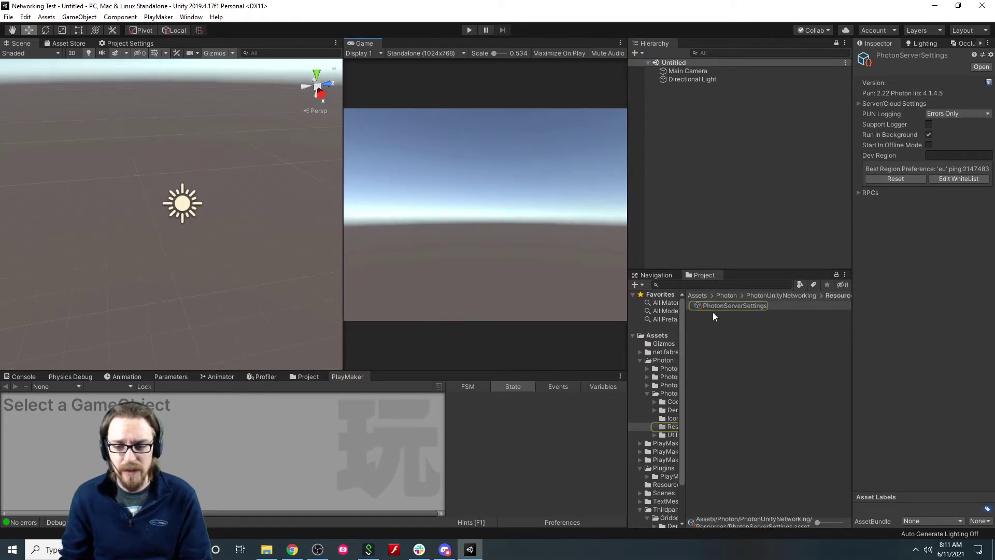
pyautogui.click(859, 103)
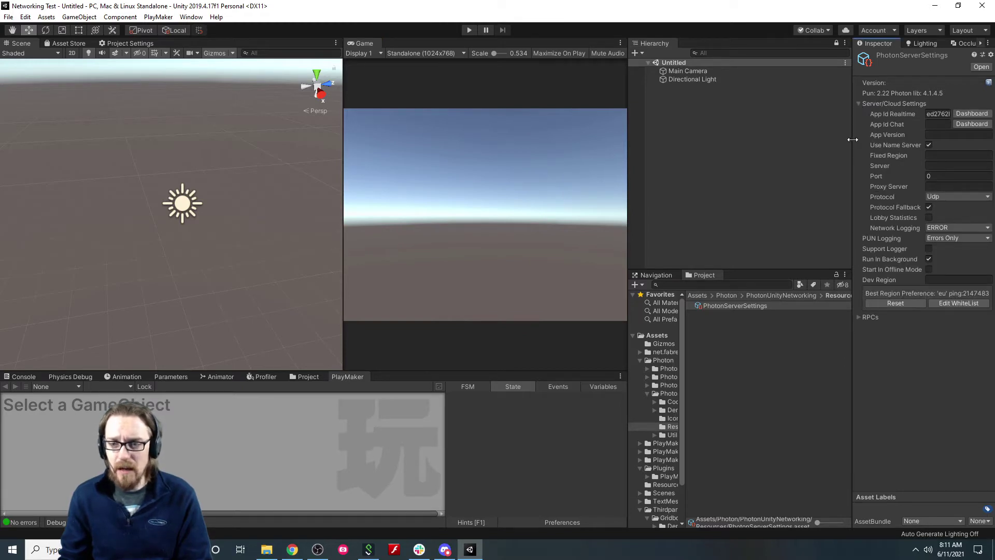
pyautogui.click(850, 142)
pyautogui.click(757, 307)
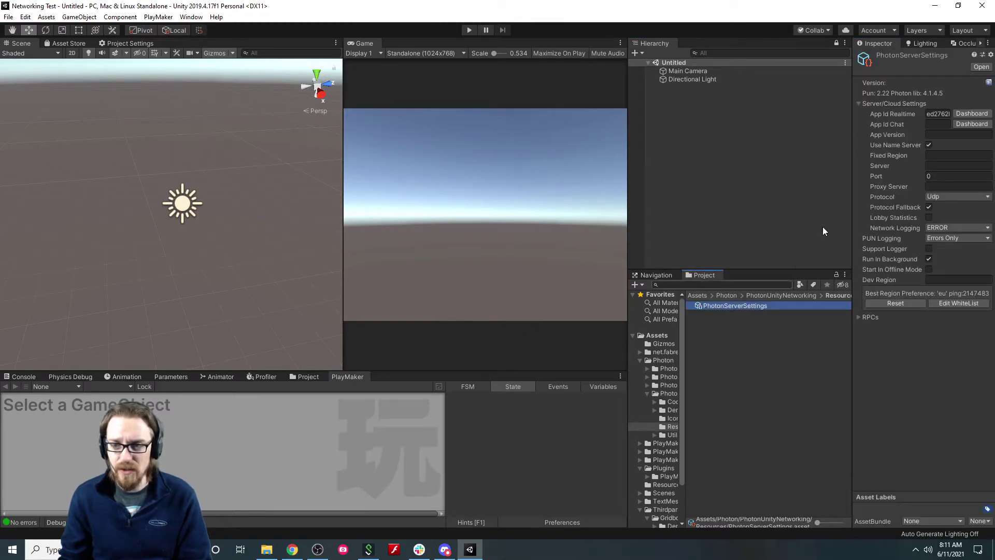
pyautogui.moveTo(851, 162); pyautogui.dragTo(615, 152)
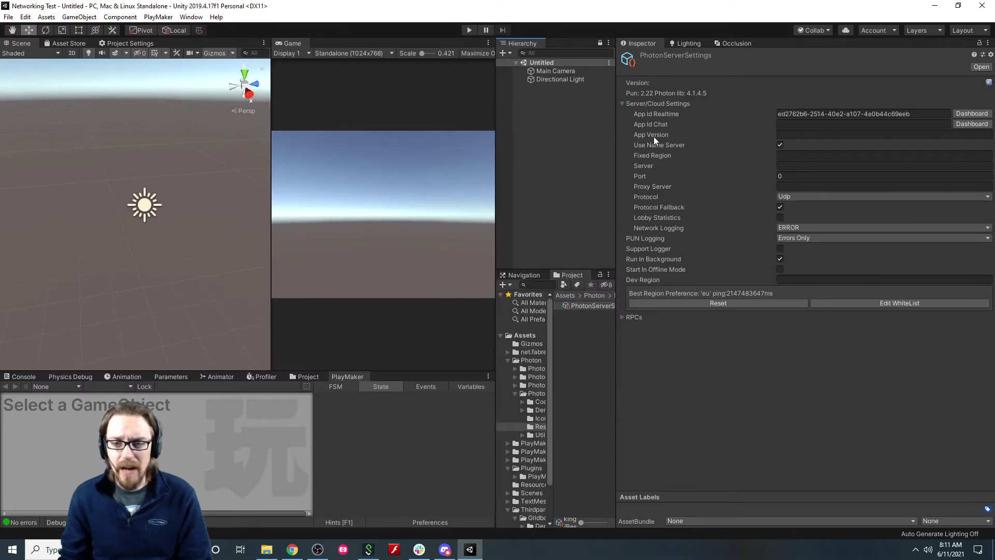
# Set App Version to .1 and both Fixed Region and Dev Region to us.
pyautogui.click(793, 135)
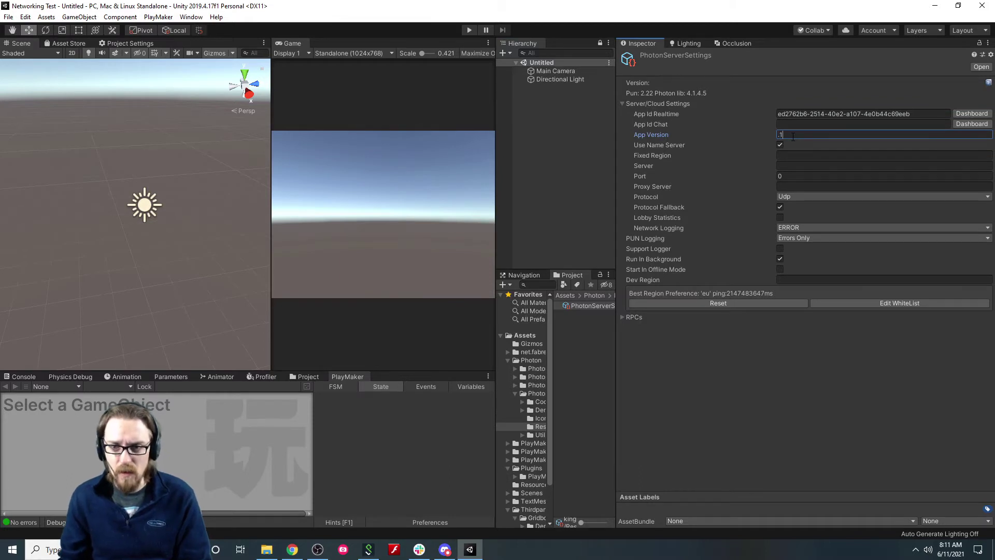
pyautogui.click(792, 156)
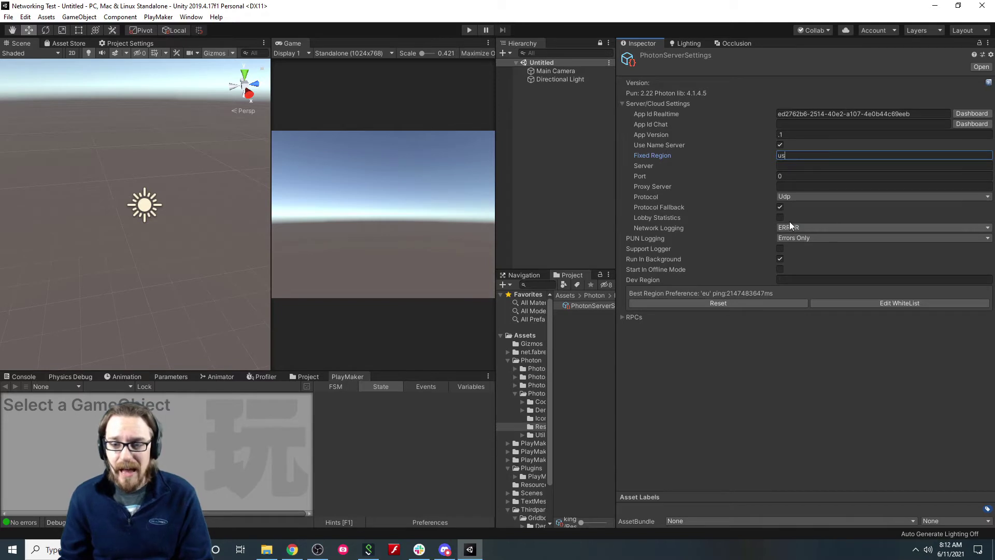
pyautogui.click(801, 278)
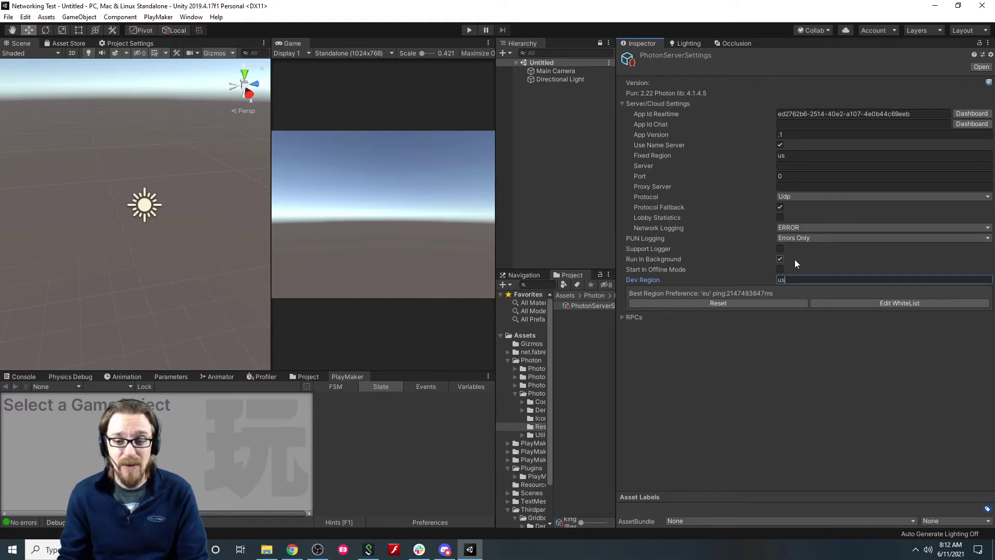
pyautogui.click(291, 548)
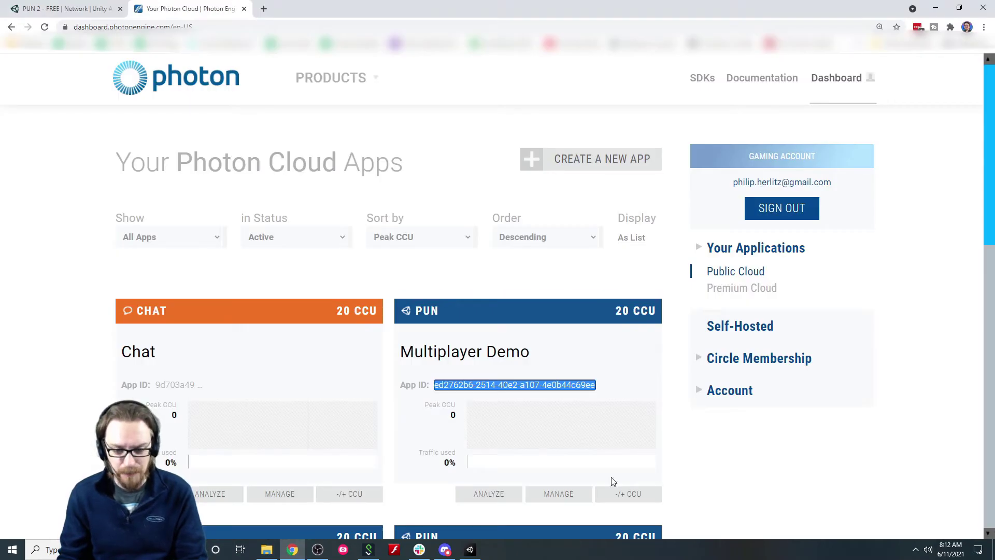
# Restrict the Multiplayer Demo app's Regions Whitelist to 'us' and save it.
pyautogui.click(547, 498)
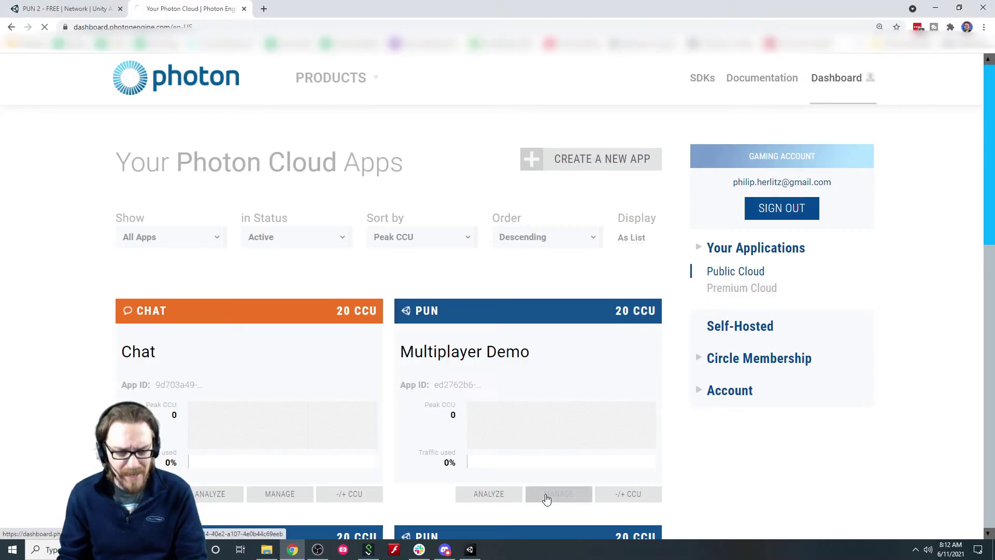
pyautogui.scroll(-3, 331, 338)
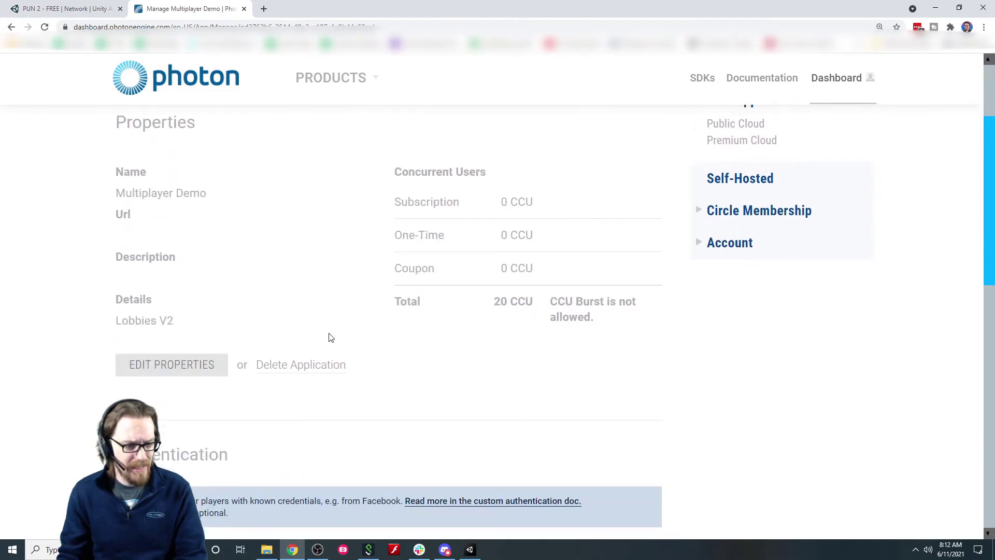
pyautogui.scroll(-7, 300, 389)
pyautogui.scroll(-6, 231, 402)
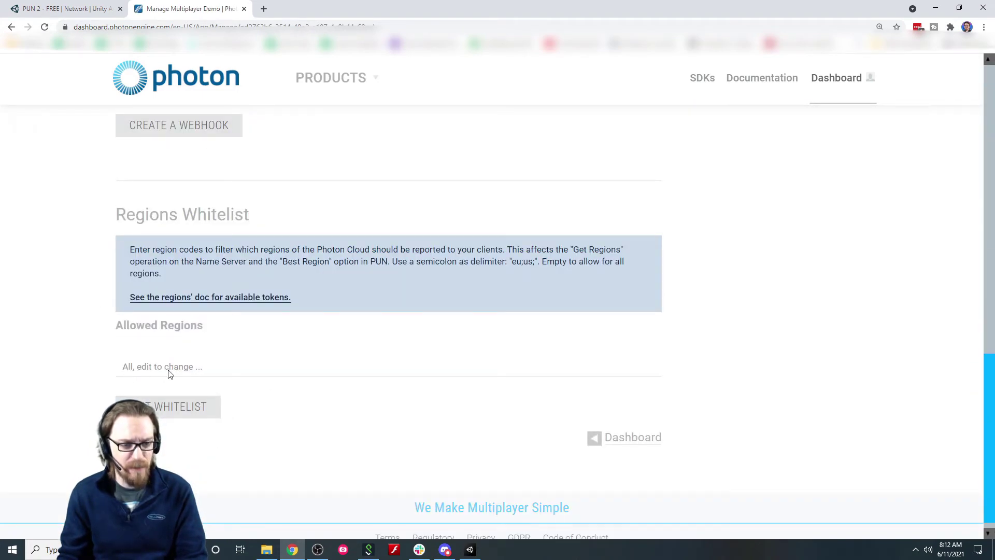
pyautogui.click(166, 408)
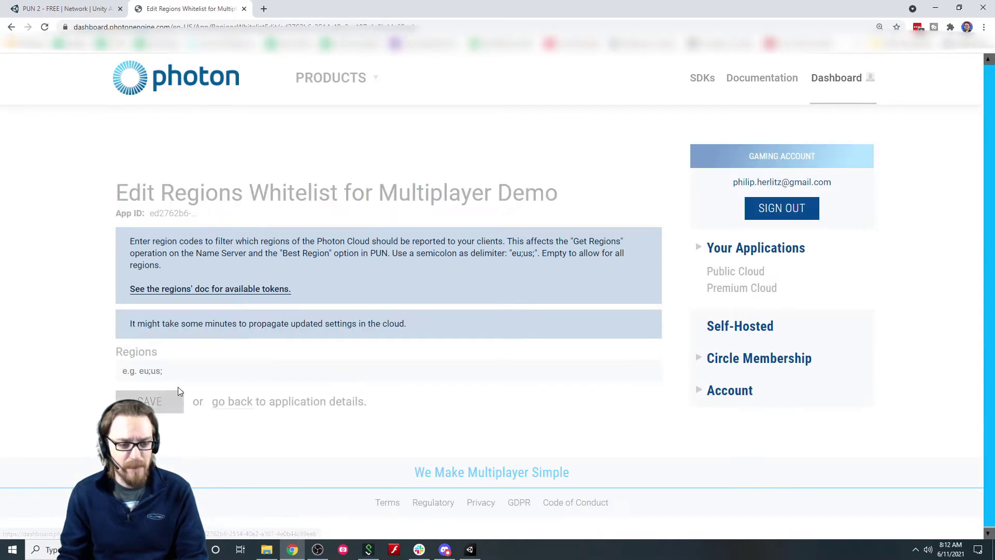
pyautogui.click(177, 370)
pyautogui.write('us;')
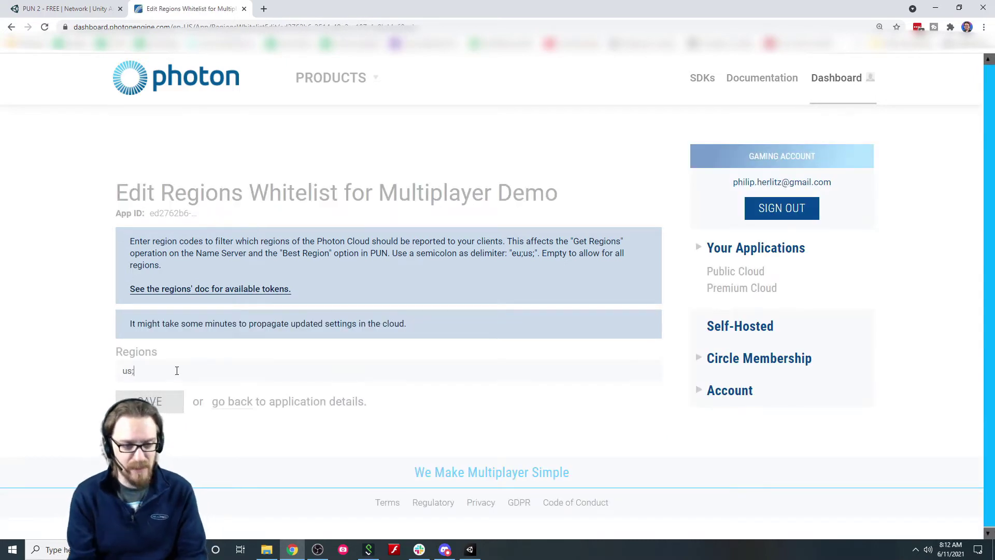
pyautogui.click(161, 411)
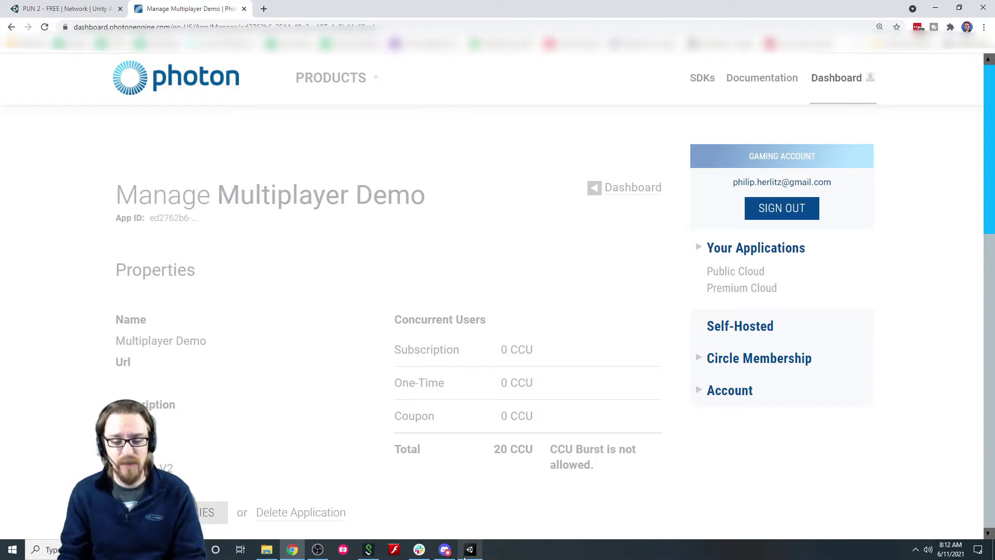
pyautogui.click(469, 549)
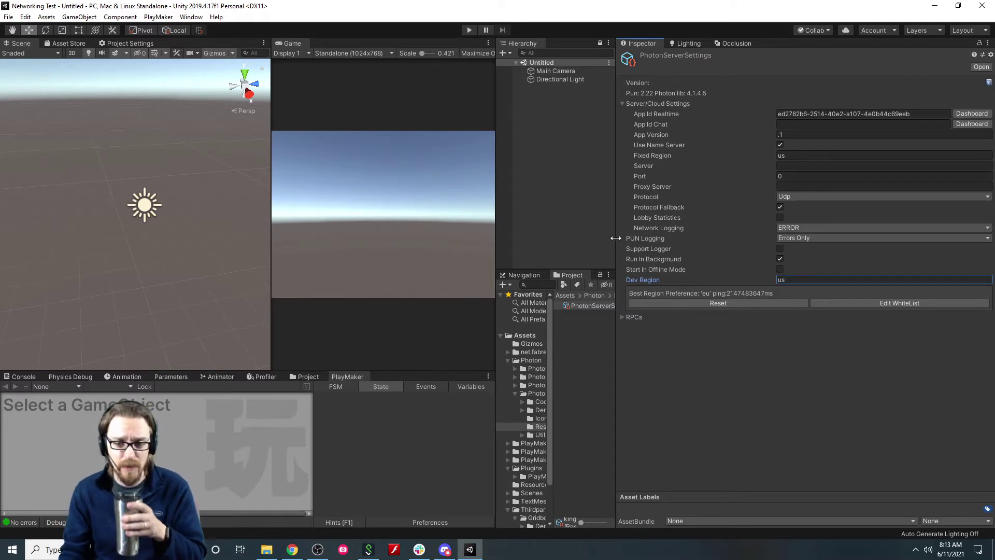
# Drag the panel splitters right to narrow the Inspector and widen the Scene and Game views.
pyautogui.moveTo(616, 238); pyautogui.dragTo(778, 238)
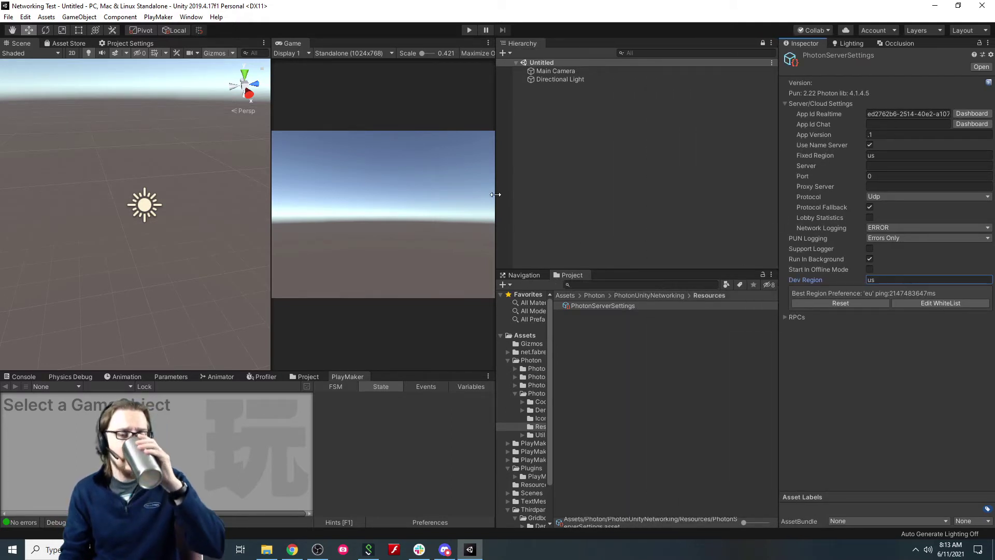
pyautogui.moveTo(496, 194); pyautogui.dragTo(638, 196)
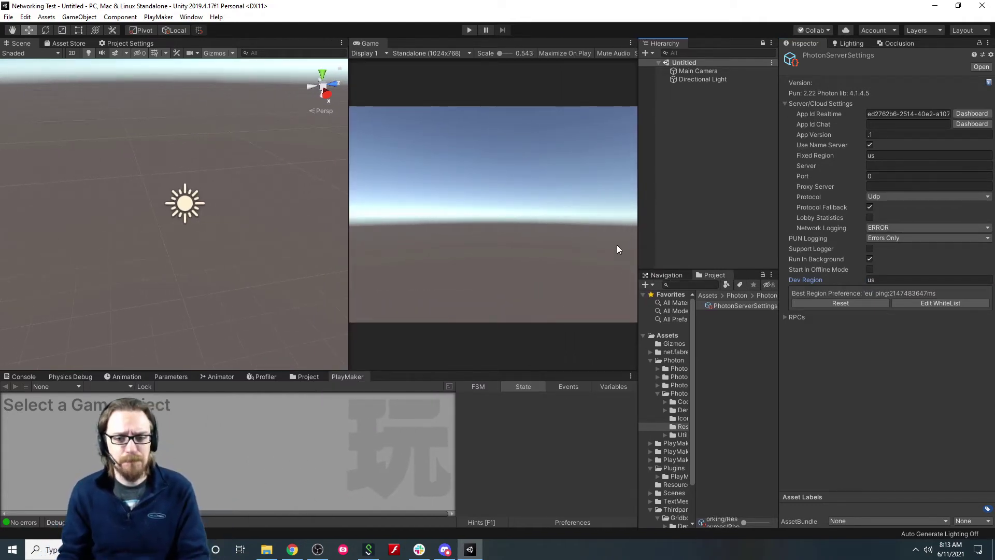
# Search the PlayMaker Ecosystem Browser for 'pun', then close it.
pyautogui.click(164, 16)
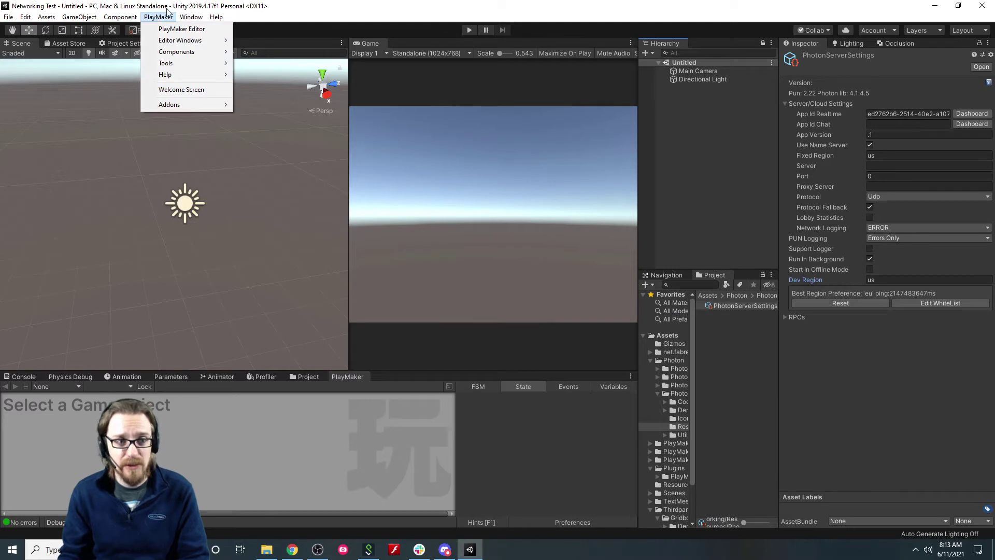
pyautogui.moveTo(179, 105)
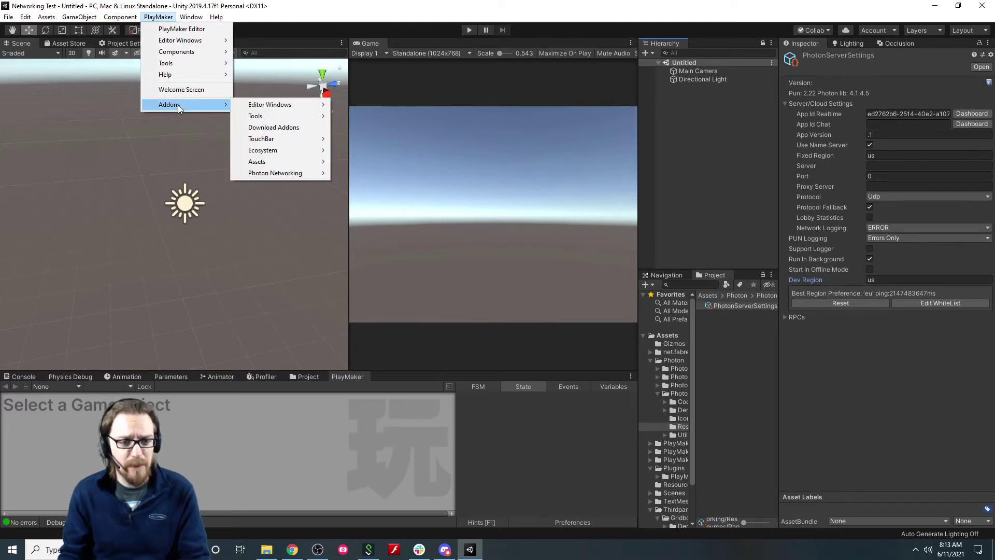
pyautogui.moveTo(268, 152)
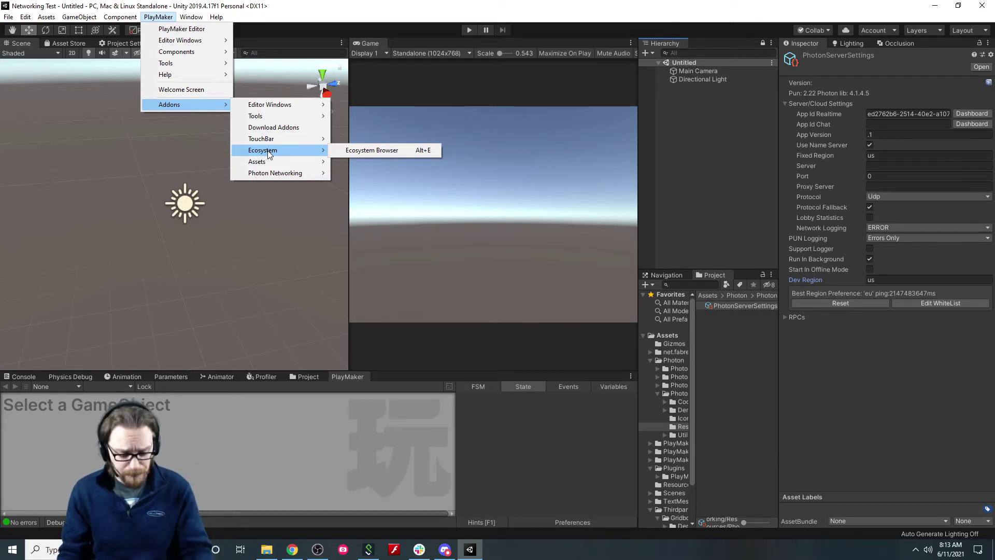
pyautogui.click(400, 151)
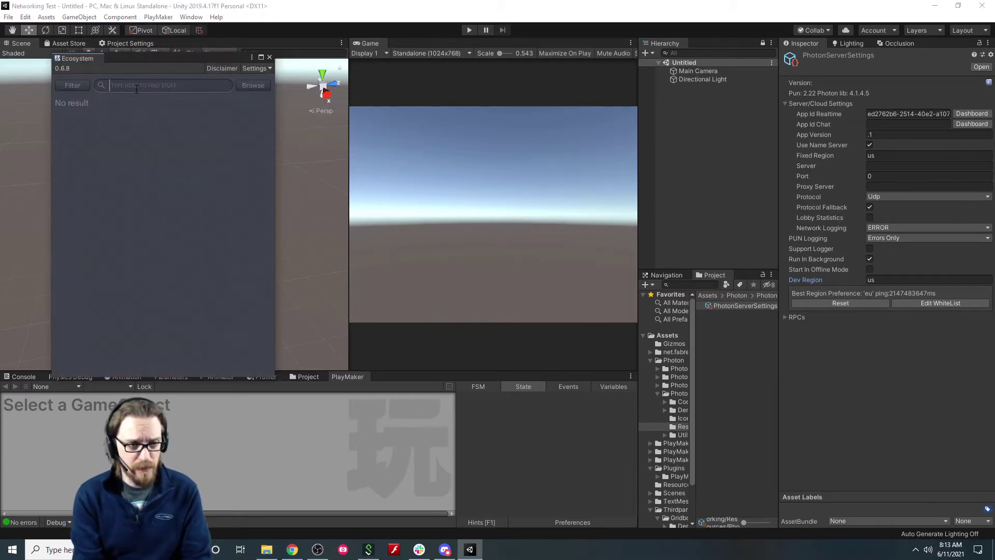
pyautogui.write('pun')
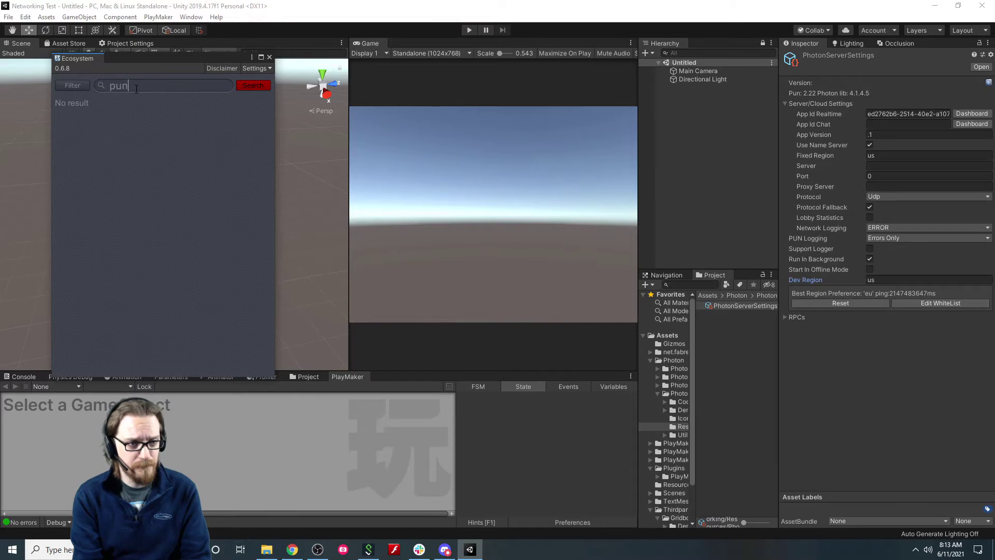
pyautogui.press('Return')
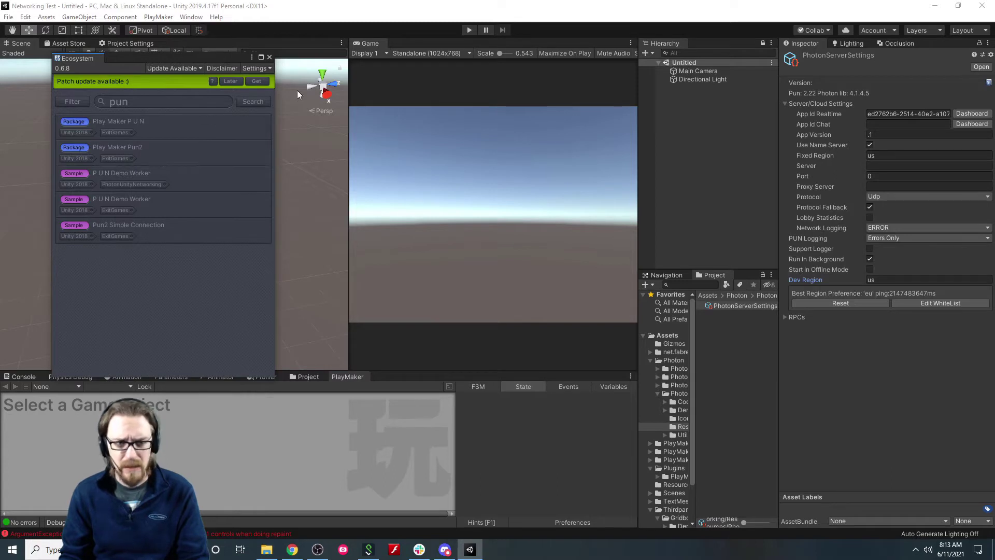
pyautogui.click(269, 57)
# Show the PlayMaker PUN 2 folder contents in Project and widen the Scene and Game views.
pyautogui.moveTo(638, 352); pyautogui.dragTo(668, 365)
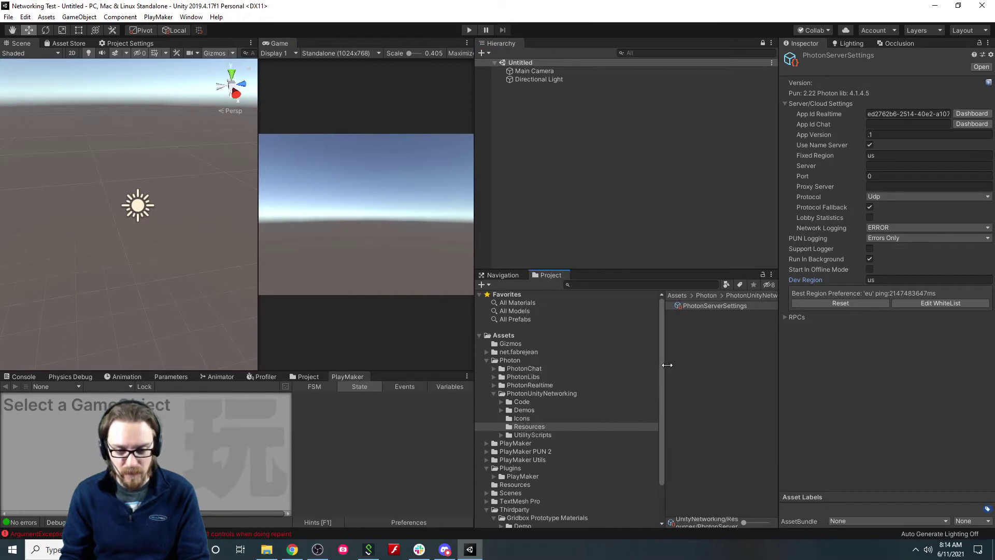
pyautogui.click(553, 451)
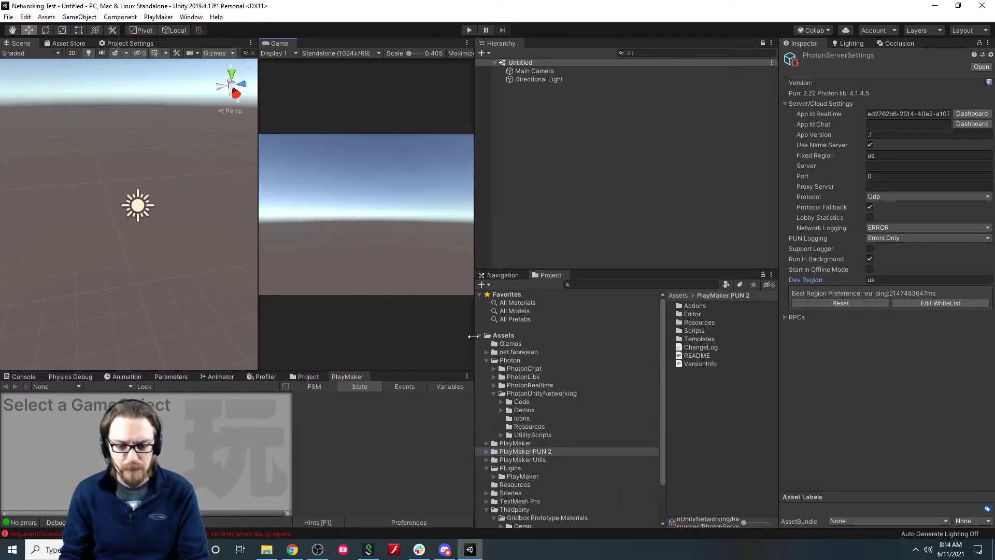
pyautogui.moveTo(474, 336); pyautogui.dragTo(642, 337)
pyautogui.moveTo(776, 240); pyautogui.dragTo(819, 241)
pyautogui.click(192, 17)
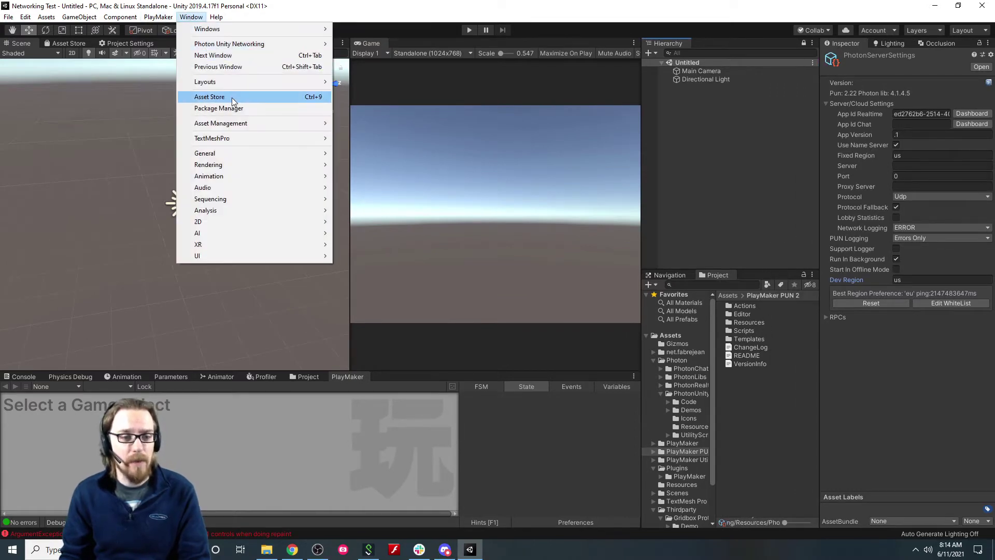
pyautogui.click(228, 108)
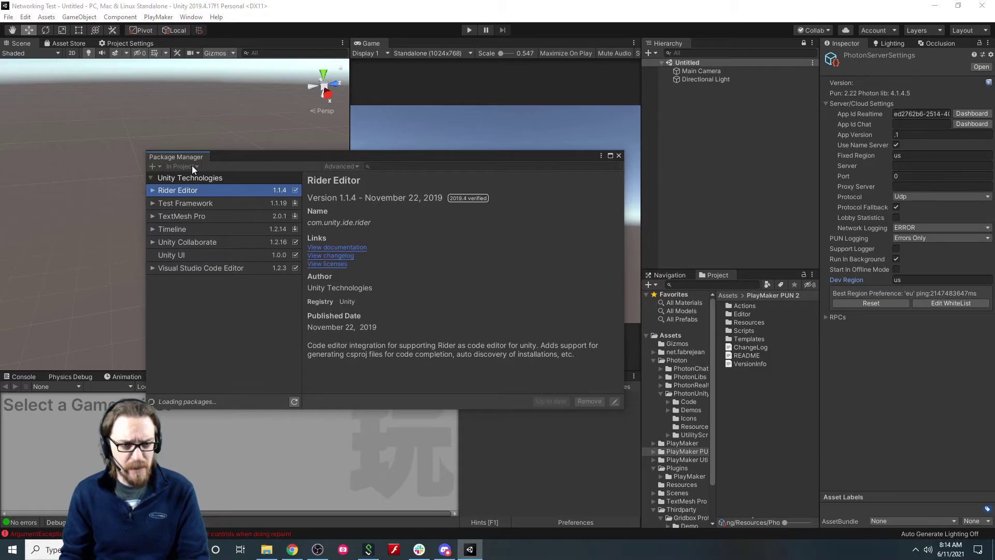
pyautogui.click(191, 167)
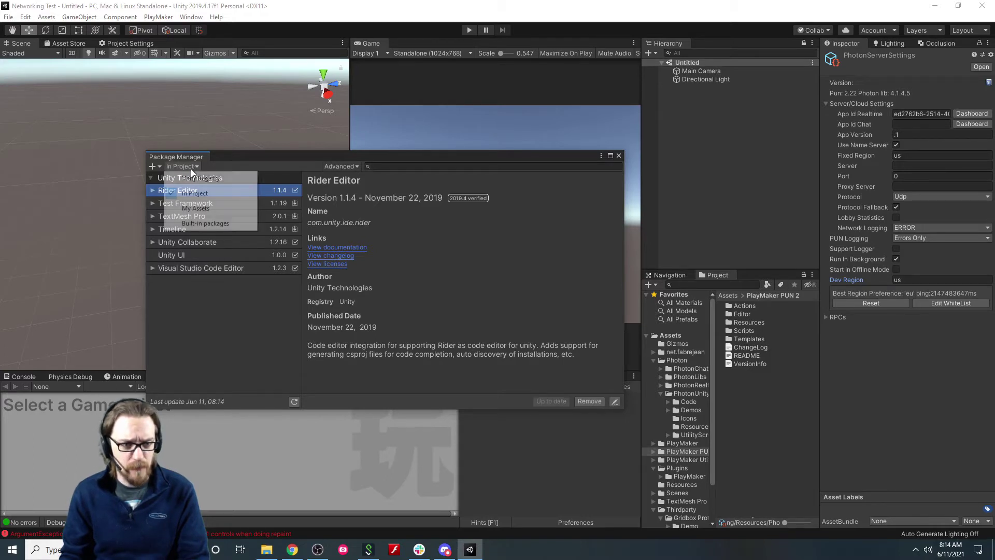
pyautogui.click(204, 208)
pyautogui.click(390, 167)
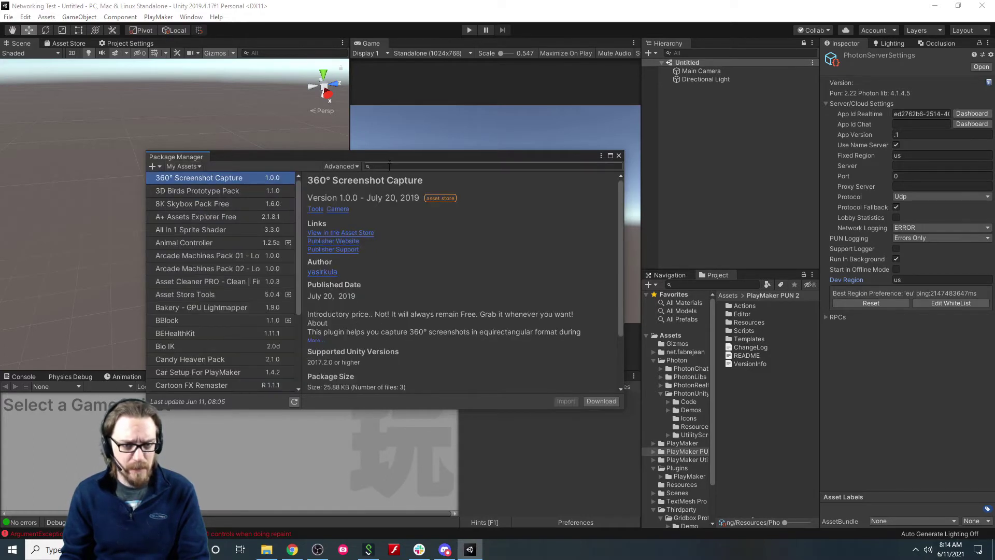
pyautogui.write('PUN')
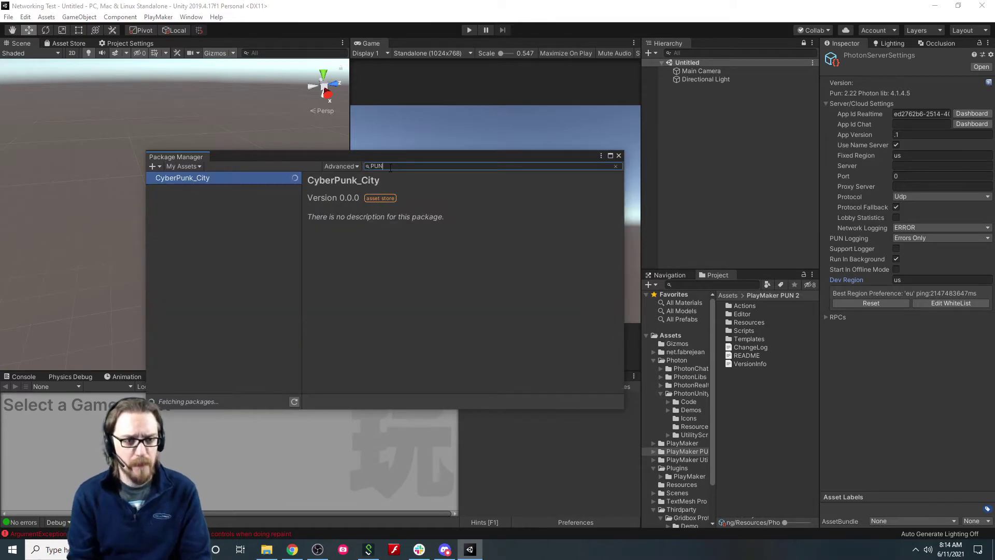
pyautogui.click(202, 204)
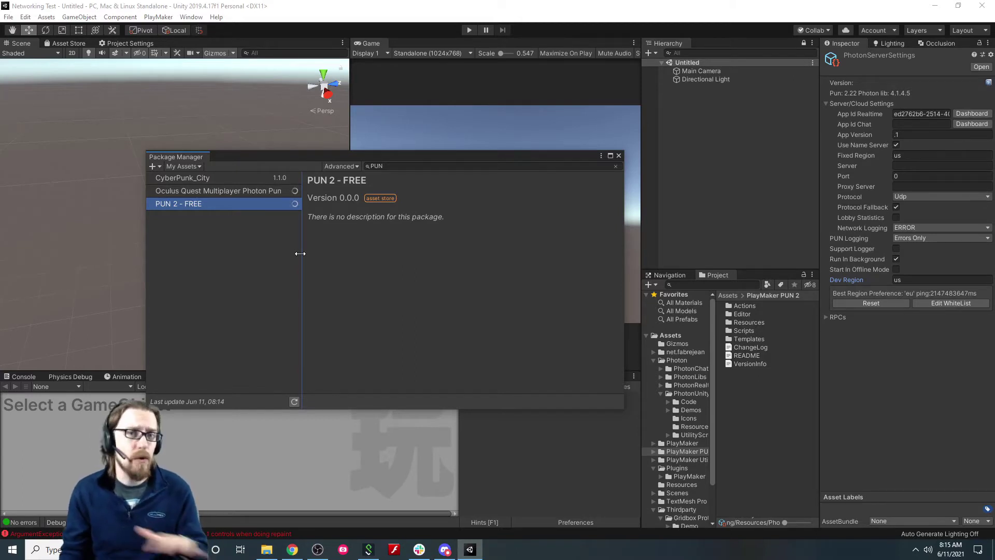
pyautogui.click(619, 155)
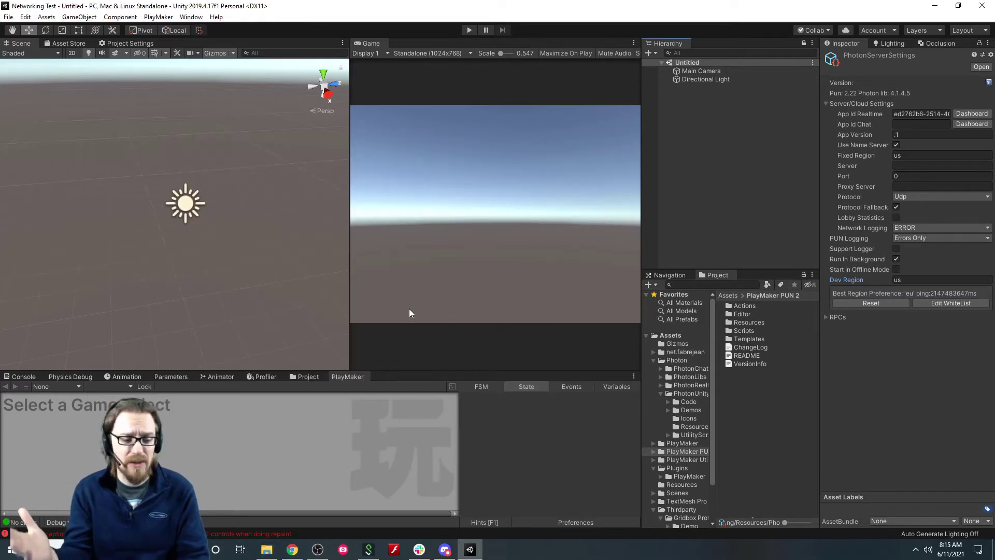
# Delete the Demos folder inside Photon/PhotonChat.
pyautogui.click(22, 377)
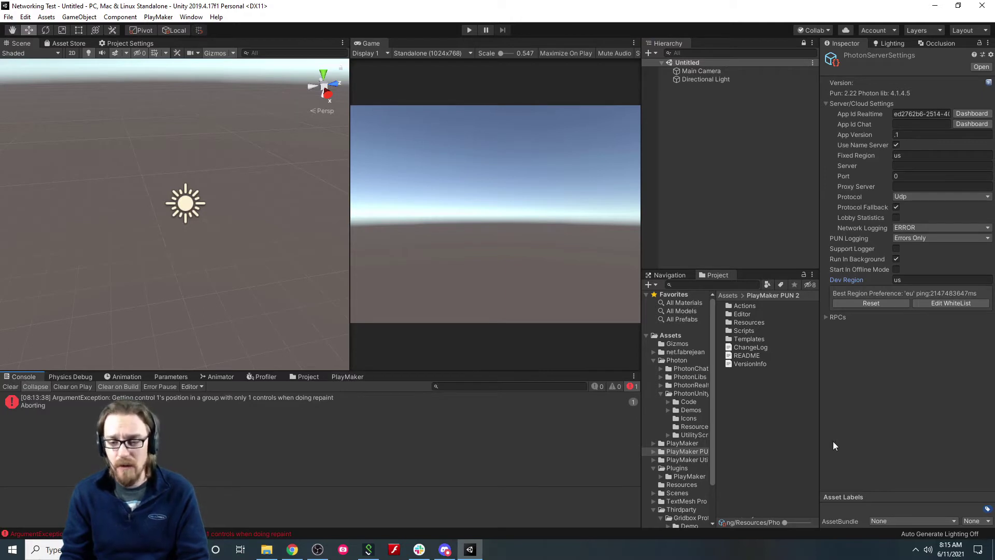
pyautogui.click(669, 361)
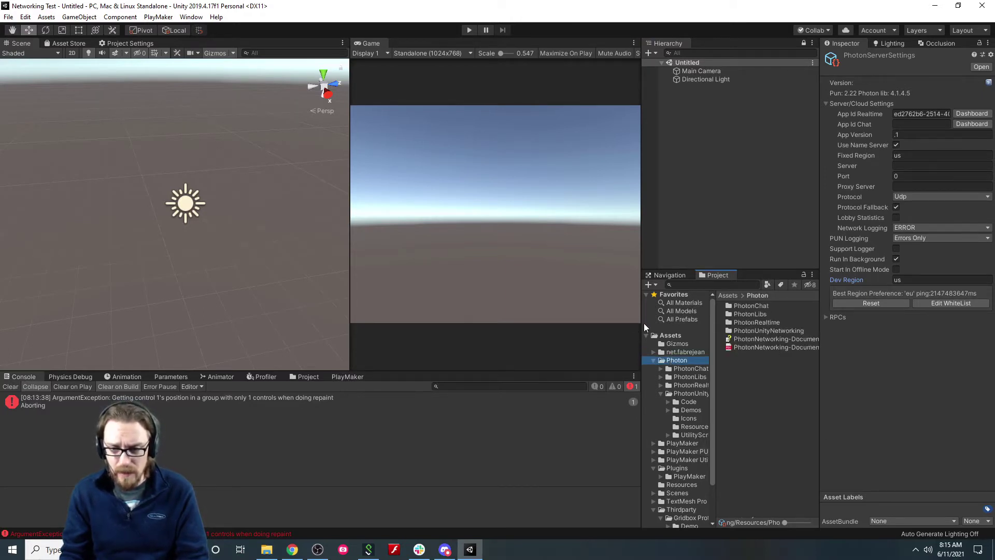
pyautogui.moveTo(641, 321); pyautogui.dragTo(408, 353)
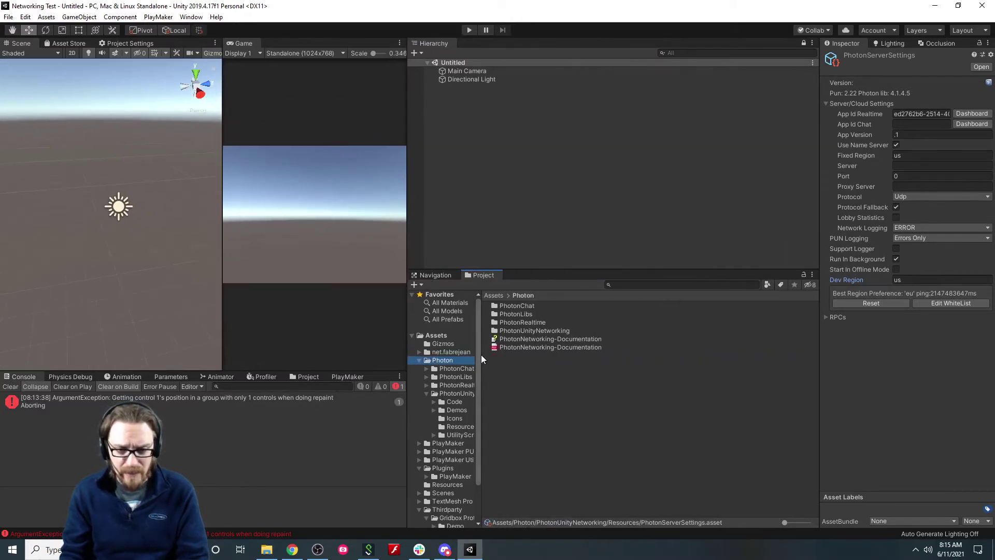
pyautogui.click(484, 362)
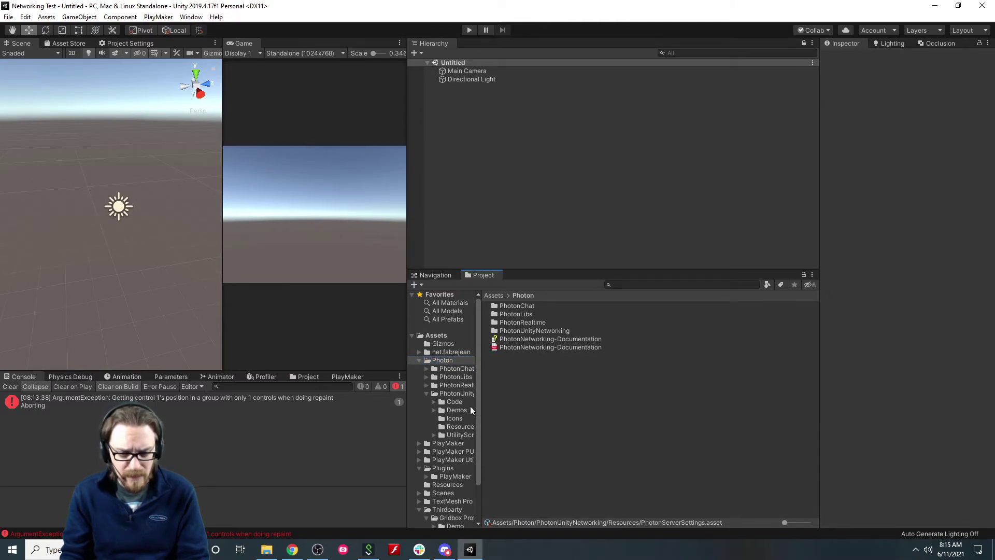
pyautogui.click(463, 369)
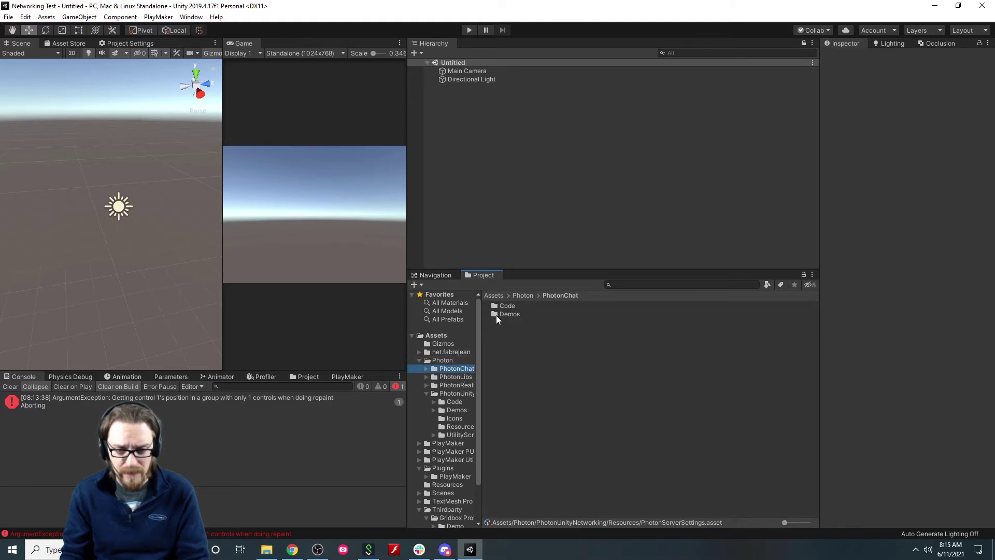
pyautogui.click(495, 314)
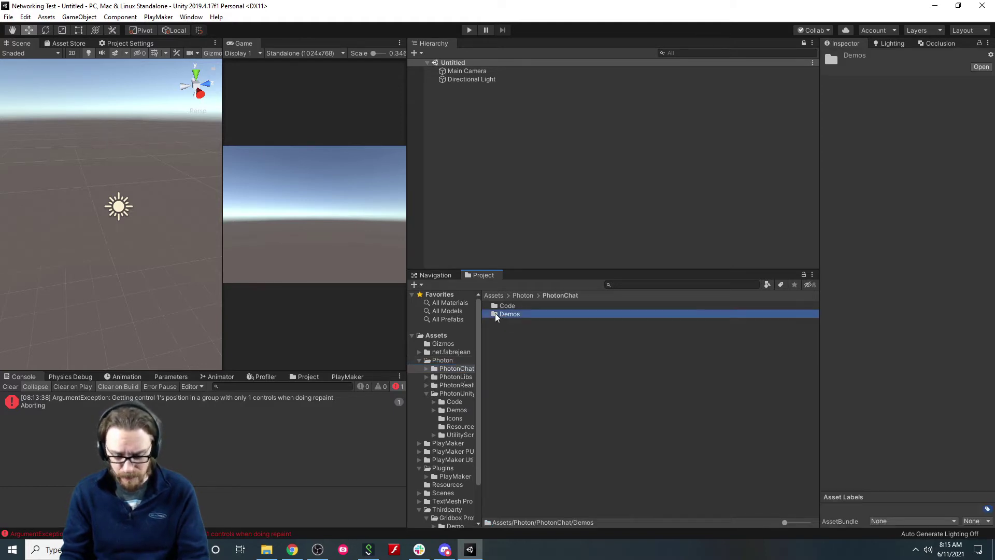
pyautogui.press('Delete')
pyautogui.click(524, 296)
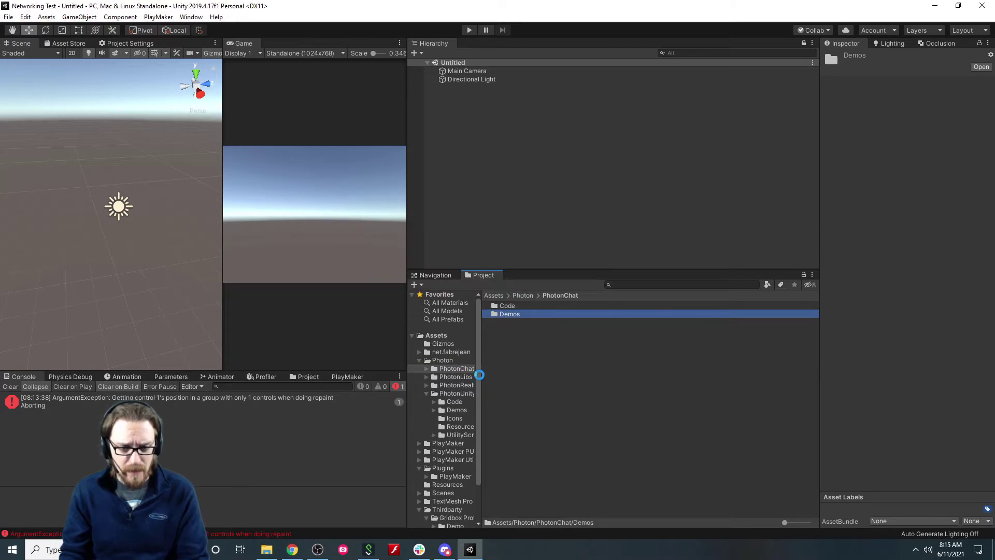
# Delete the Demos folder inside PhotonUnityNetworking and widen the Scene and Game views.
pyautogui.click(428, 359)
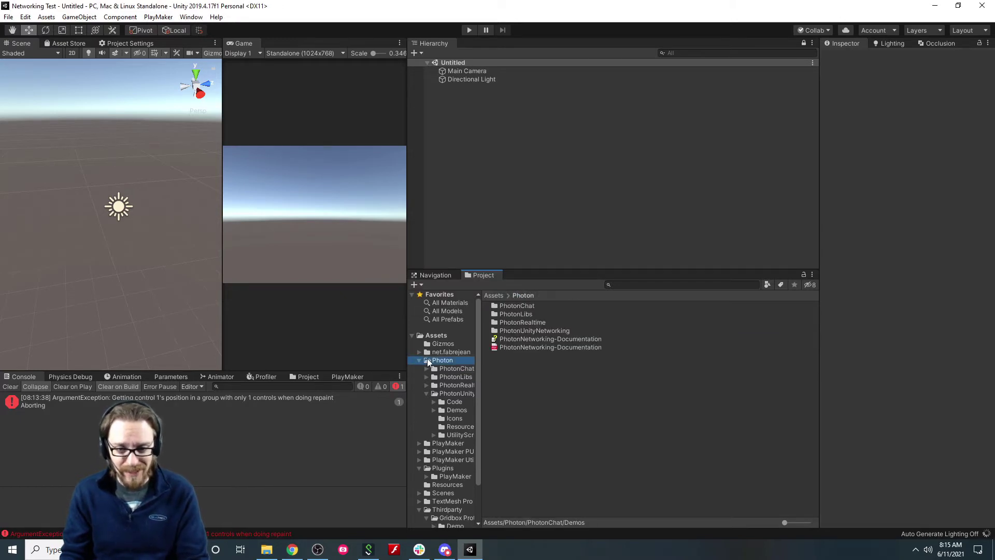
pyautogui.doubleClick(495, 331)
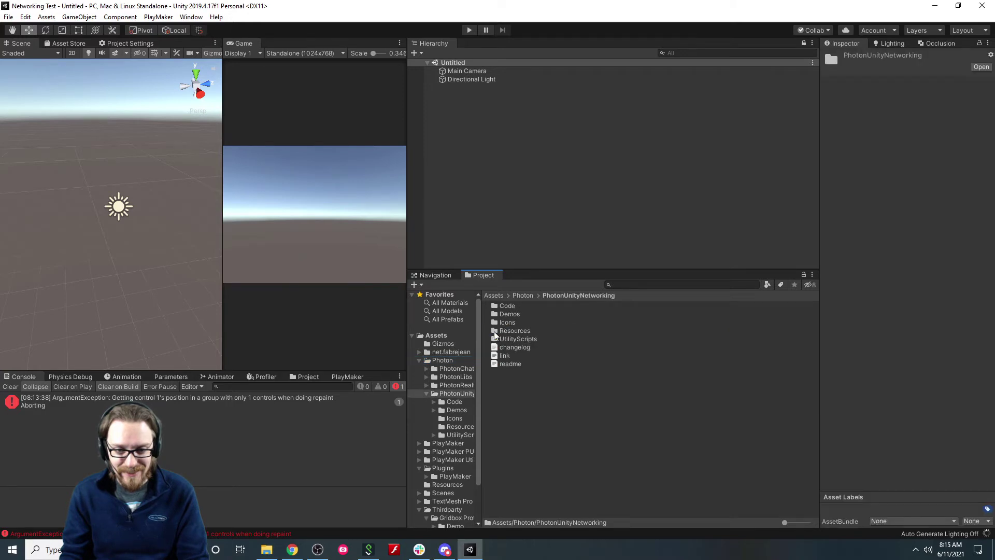
pyautogui.click(497, 316)
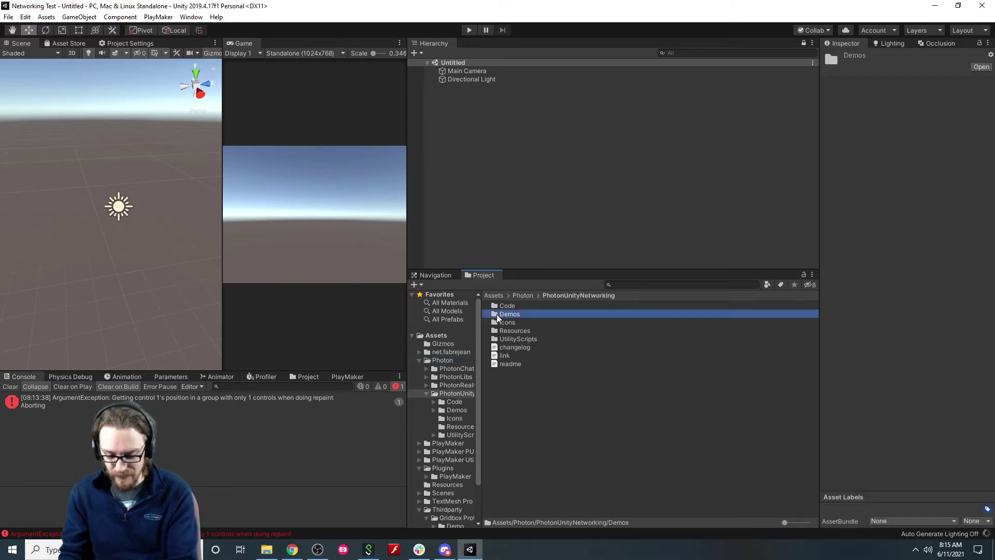
pyautogui.press('Delete')
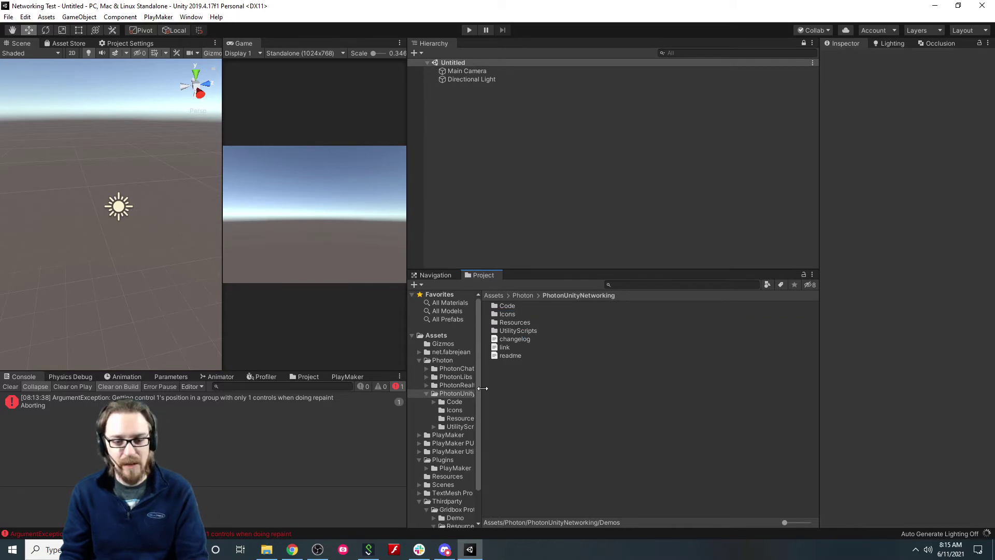
pyautogui.moveTo(478, 414); pyautogui.dragTo(620, 413)
pyautogui.moveTo(406, 257); pyautogui.dragTo(584, 263)
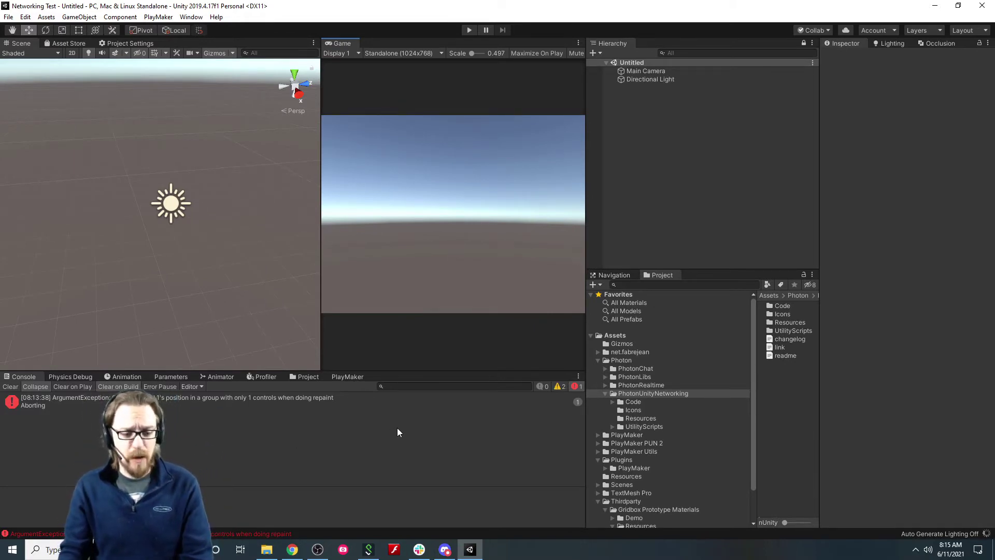
# Clear the console errors and switch to the Default layout with the editor maximized.
pyautogui.click(10, 386)
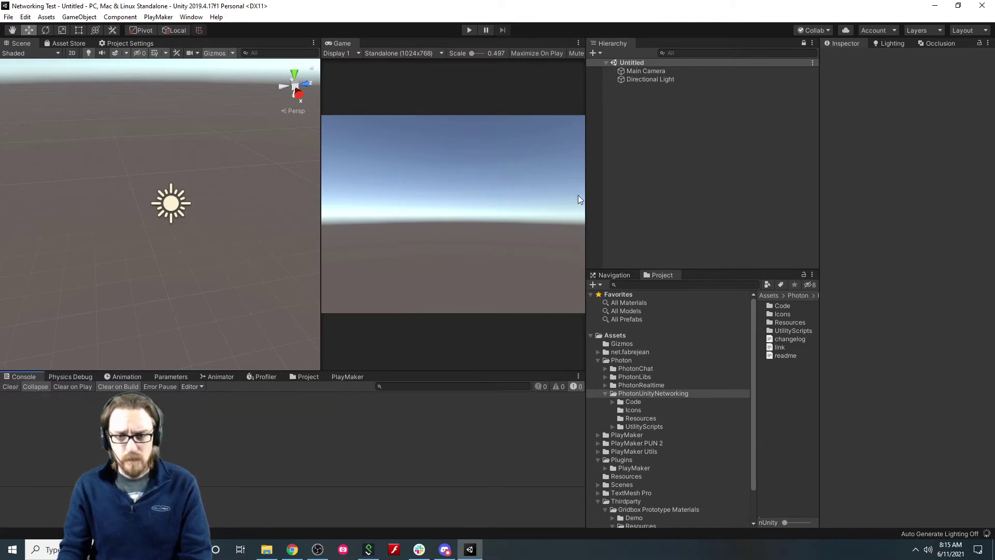
pyautogui.click(191, 17)
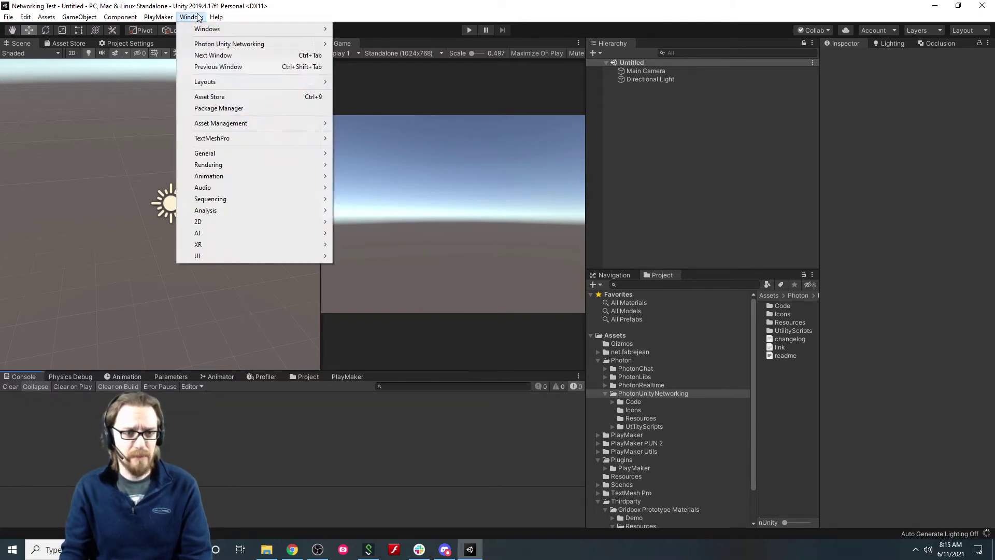
pyautogui.moveTo(239, 81)
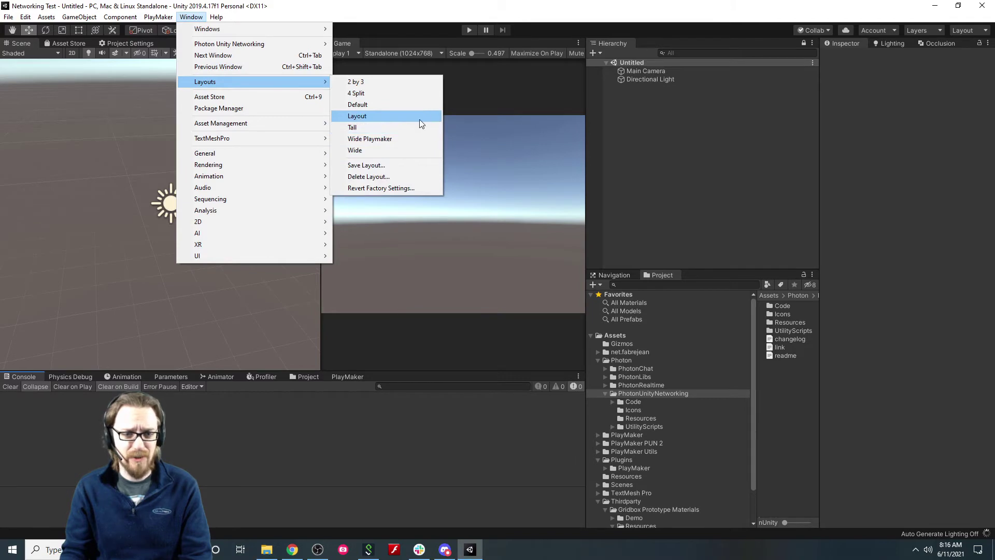
pyautogui.click(408, 105)
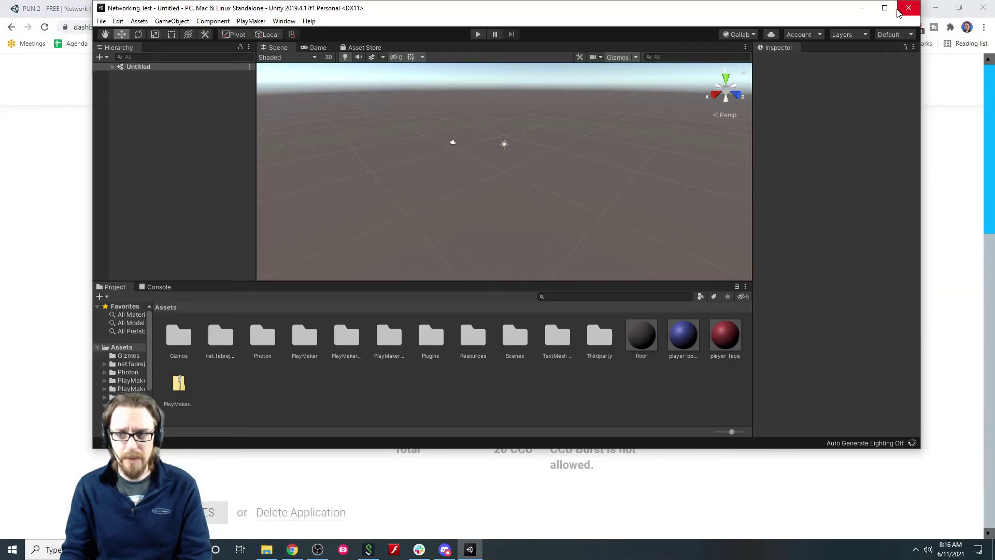
pyautogui.click(885, 8)
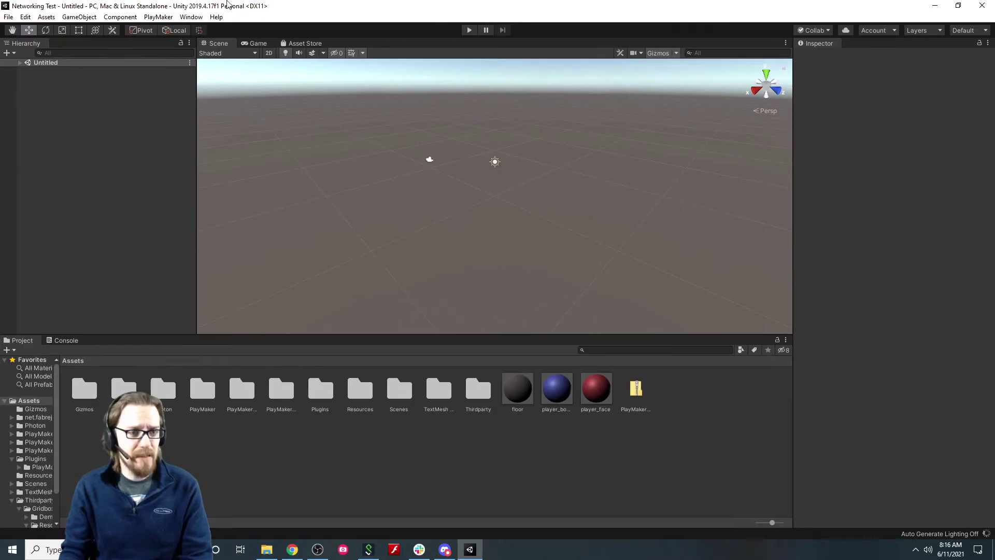
# Open the PlayMaker Editor, dock it beside Project and Console, and expand the Untitled scene.
pyautogui.click(158, 18)
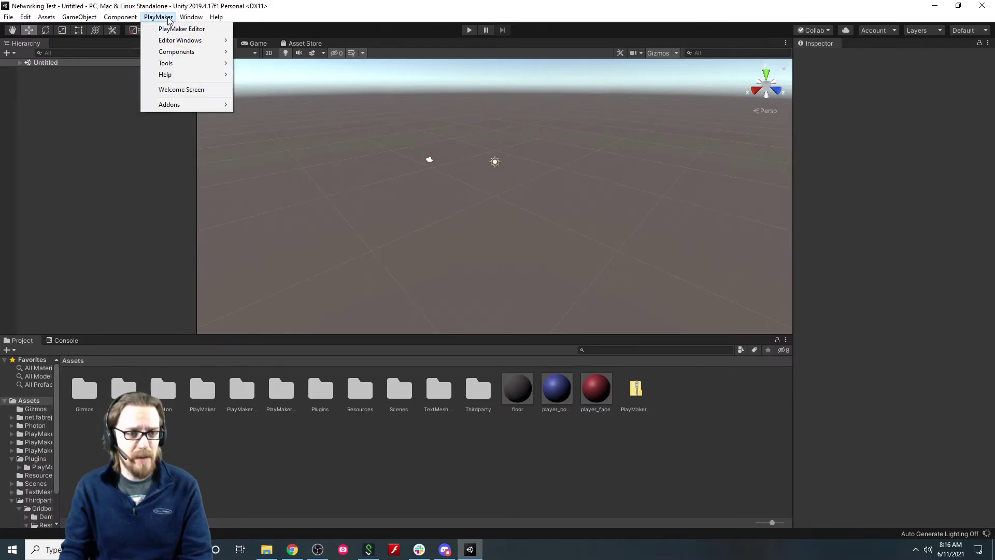
pyautogui.click(166, 29)
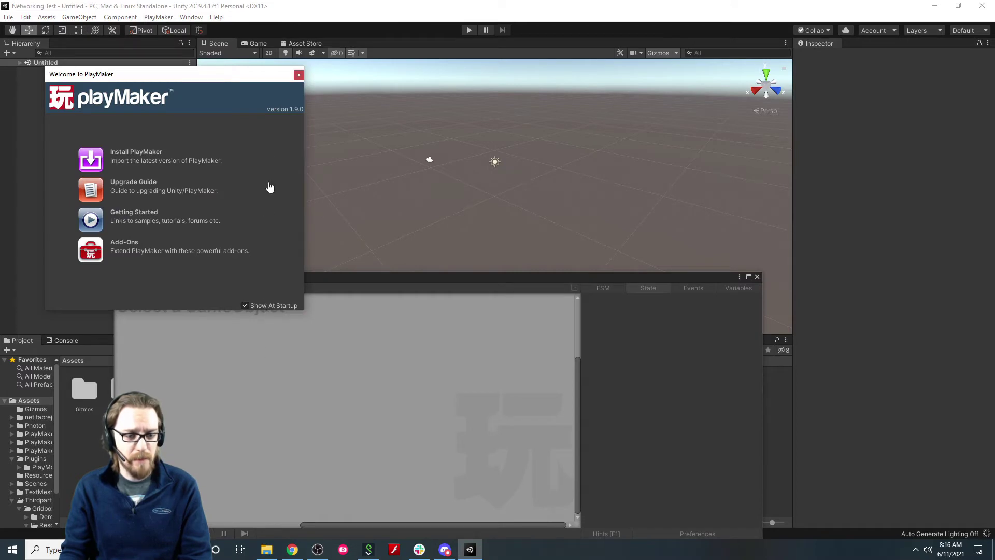
pyautogui.click(298, 74)
pyautogui.moveTo(183, 273); pyautogui.dragTo(426, 332)
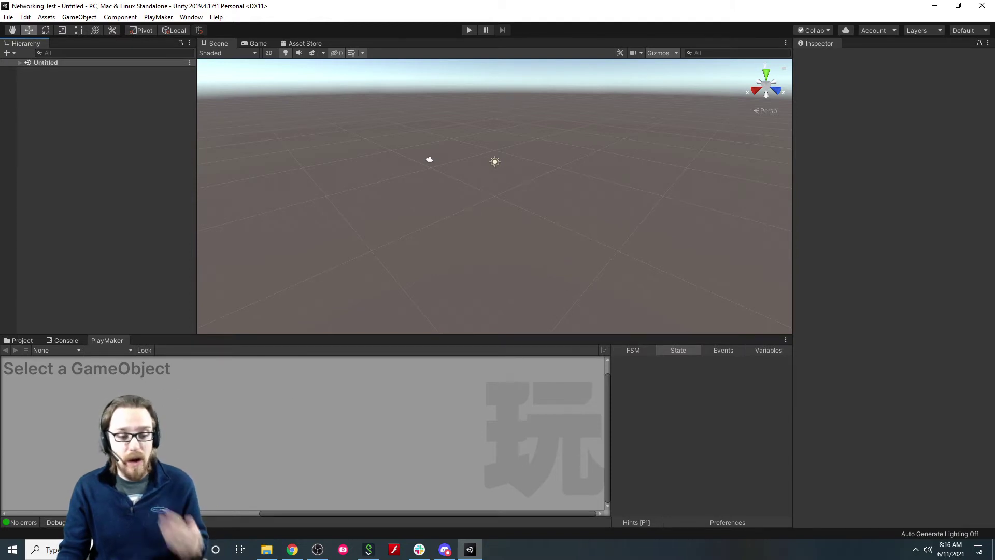
pyautogui.click(334, 438)
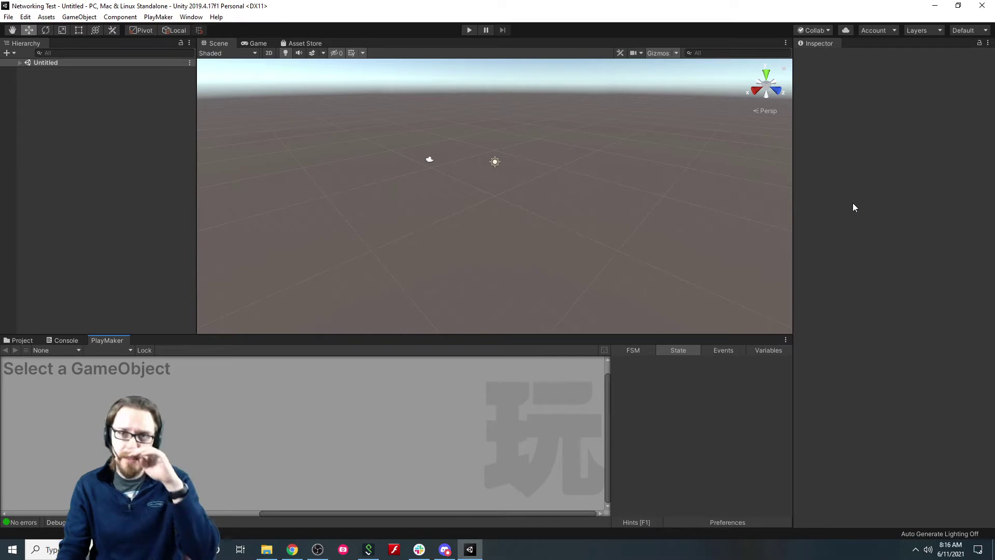
pyautogui.click(20, 63)
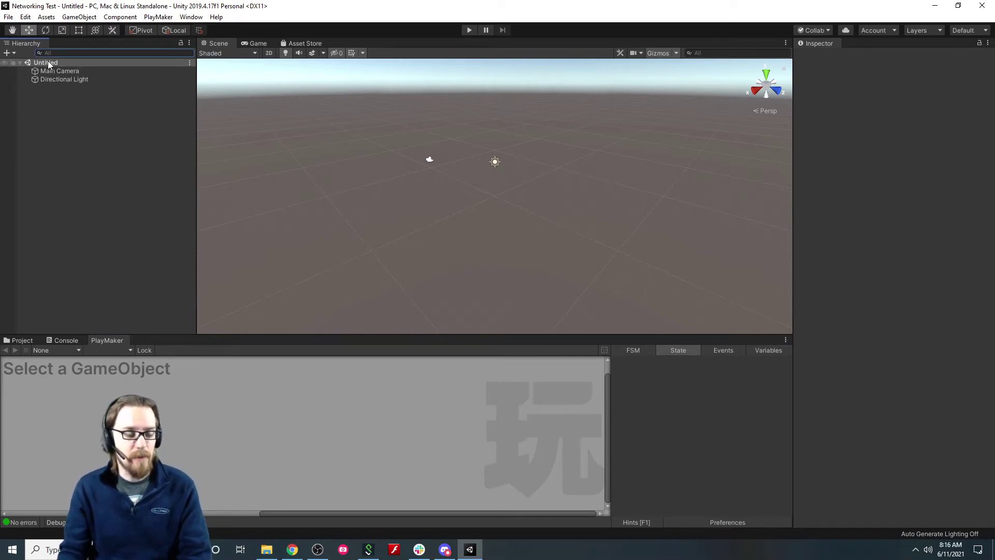
# Add a UI Canvas to the scene from the Hierarchy.
pyautogui.rightClick(68, 111)
pyautogui.moveTo(119, 289)
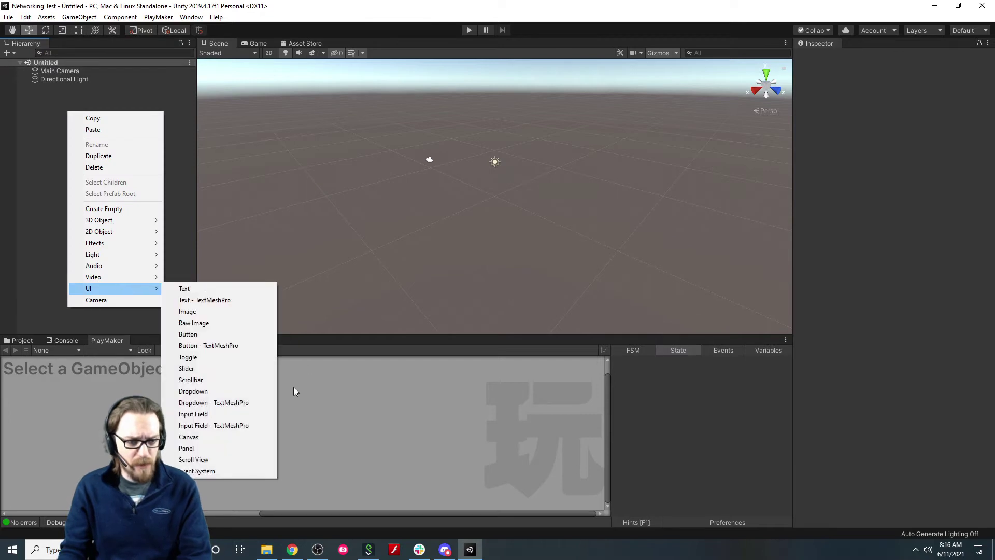
pyautogui.click(223, 437)
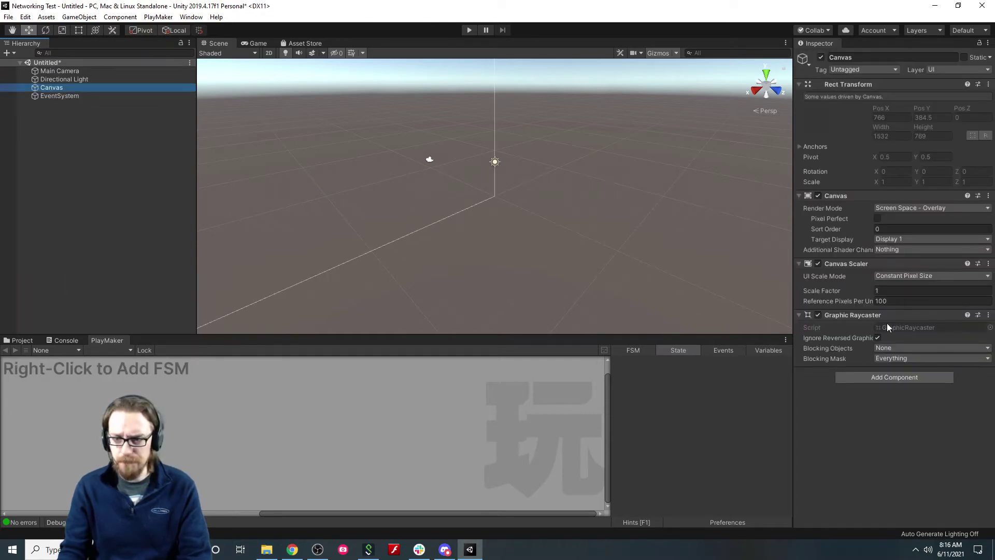
# Set the Canvas Scaler to Scale With Screen Size with a 1920 × 1080 reference resolution.
pyautogui.click(892, 278)
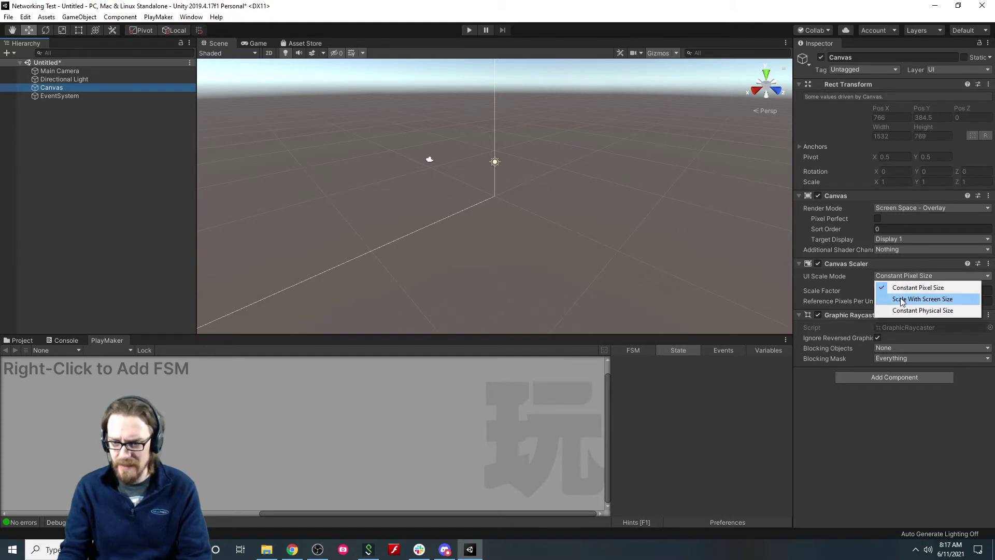
pyautogui.click(901, 300)
pyautogui.click(888, 291)
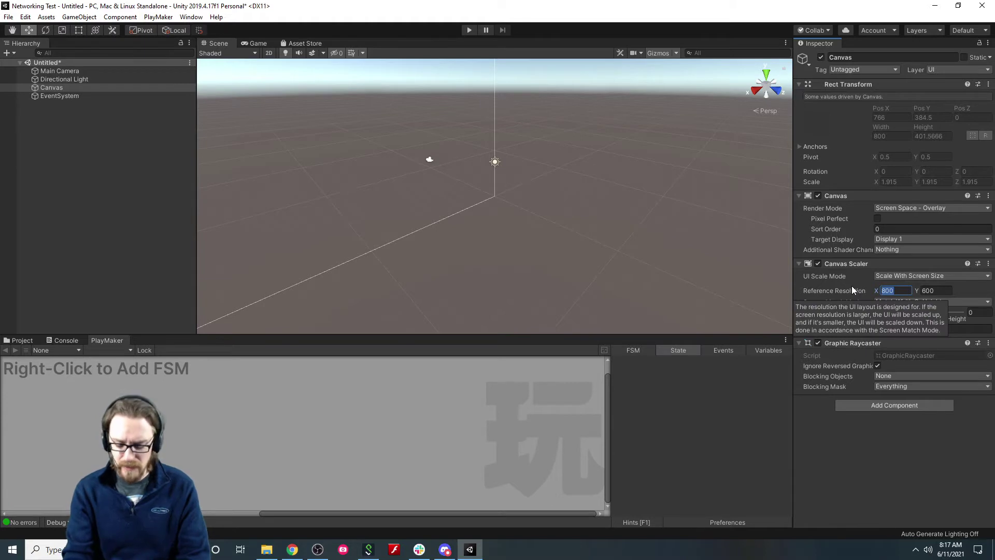
pyautogui.write('1920')
pyautogui.press('Tab')
pyautogui.write('1080')
pyautogui.press('Return')
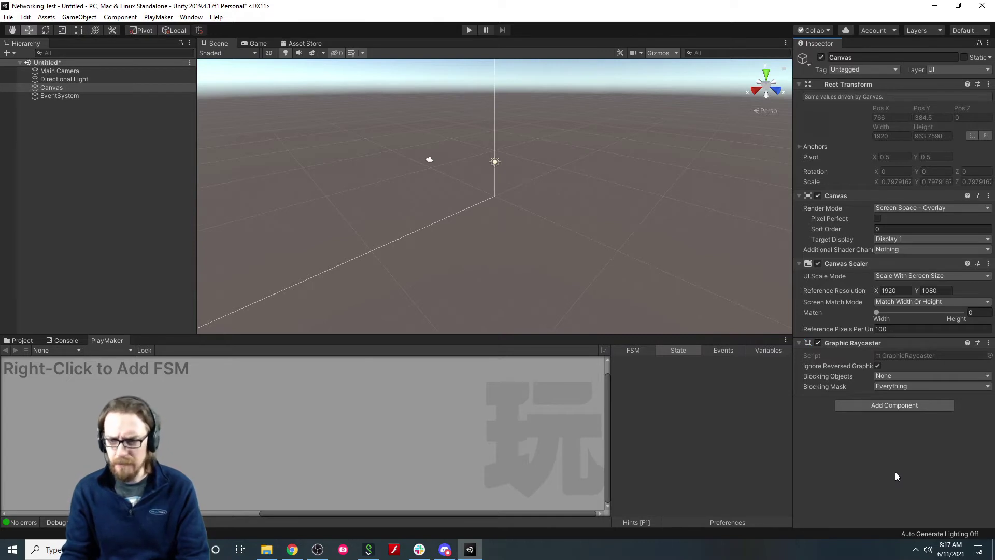
# Switch the Scene view to 2D mode.
pyautogui.click(269, 53)
pyautogui.scroll(-5, 536, 176)
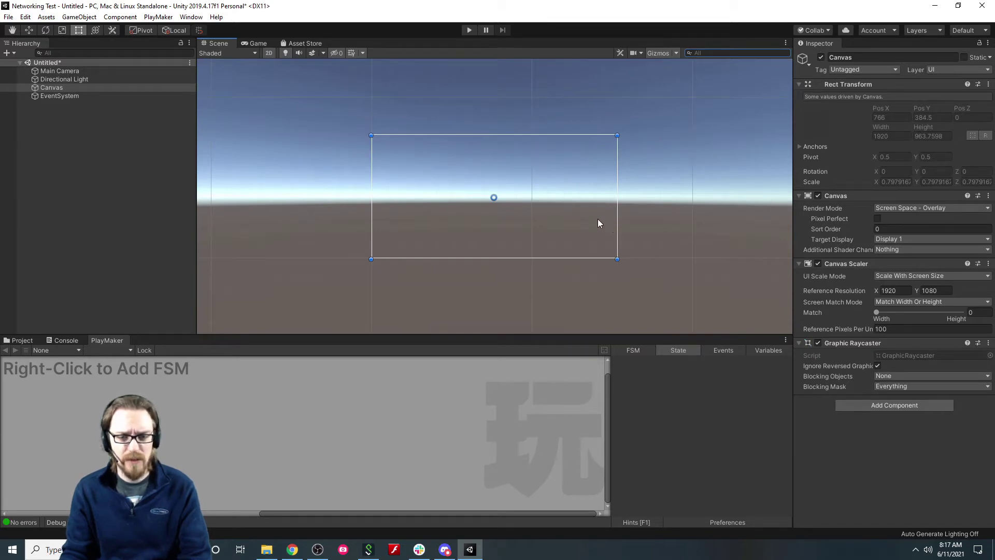
pyautogui.scroll(2, 589, 203)
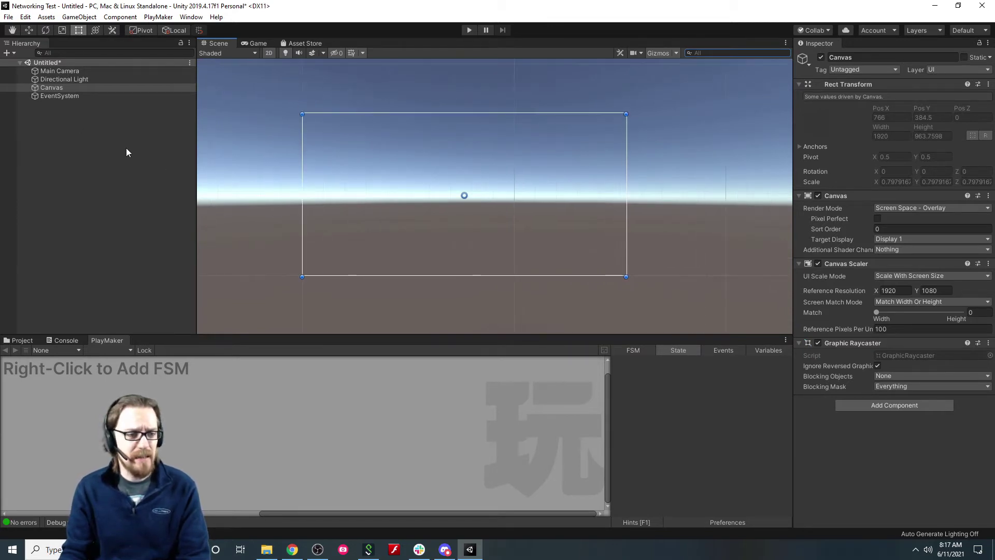
# Add a Text - TextMeshPro object reading New Text under the Canvas.
pyautogui.rightClick(46, 88)
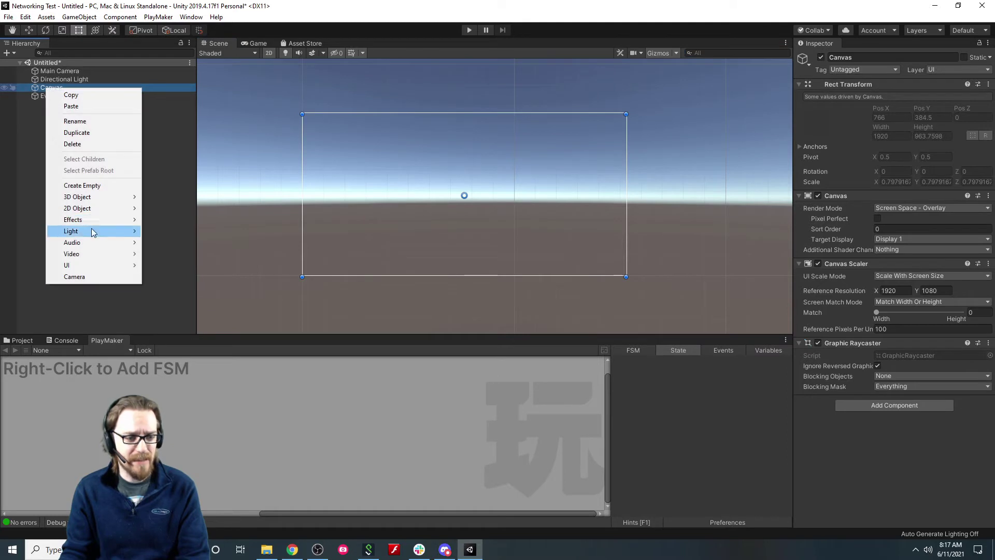
pyautogui.moveTo(80, 266)
pyautogui.click(186, 281)
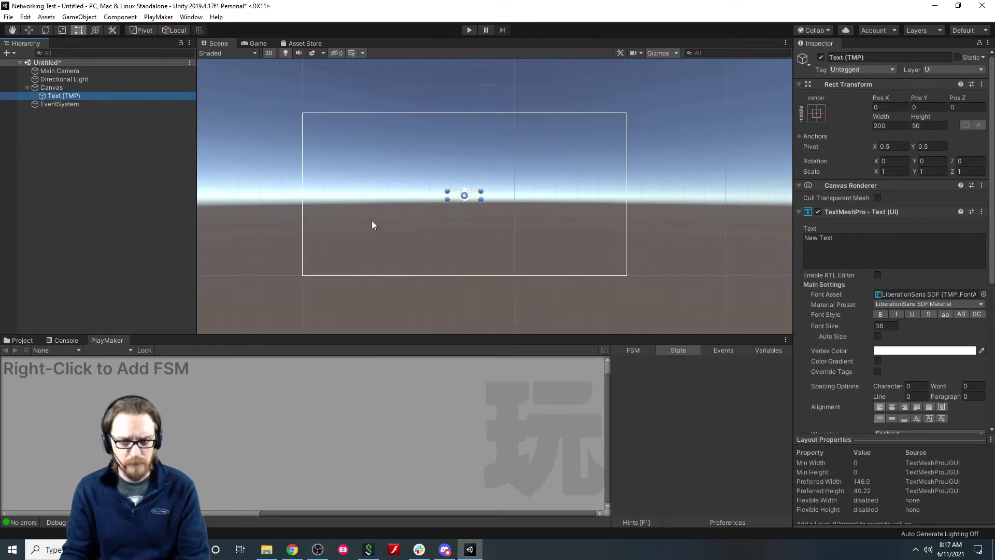
pyautogui.scroll(2, 465, 199)
pyautogui.scroll(1, 480, 205)
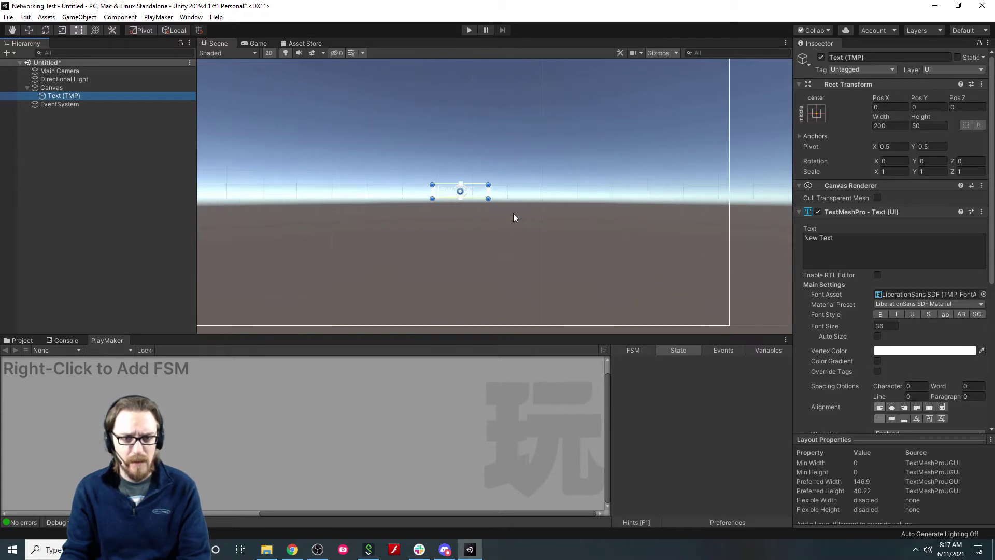
pyautogui.scroll(-1, 513, 213)
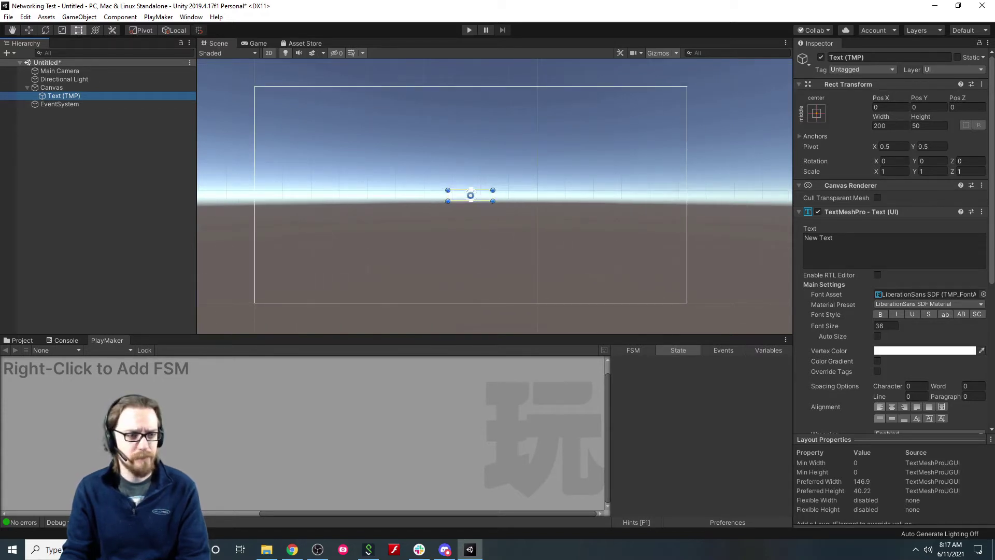
# Toggle the Scene view skybox off and on to see the text clearly.
pyautogui.click(312, 53)
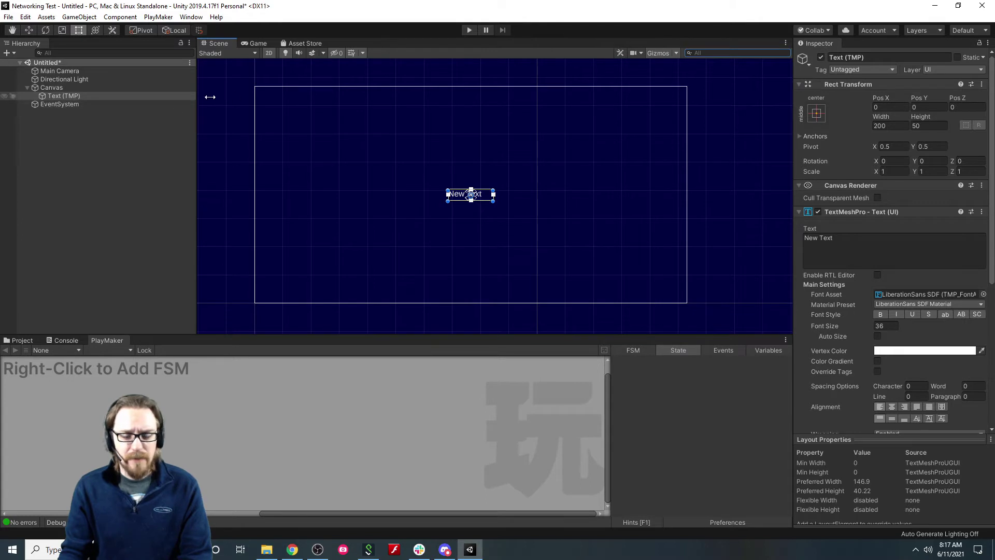
pyautogui.click(311, 54)
pyautogui.click(311, 55)
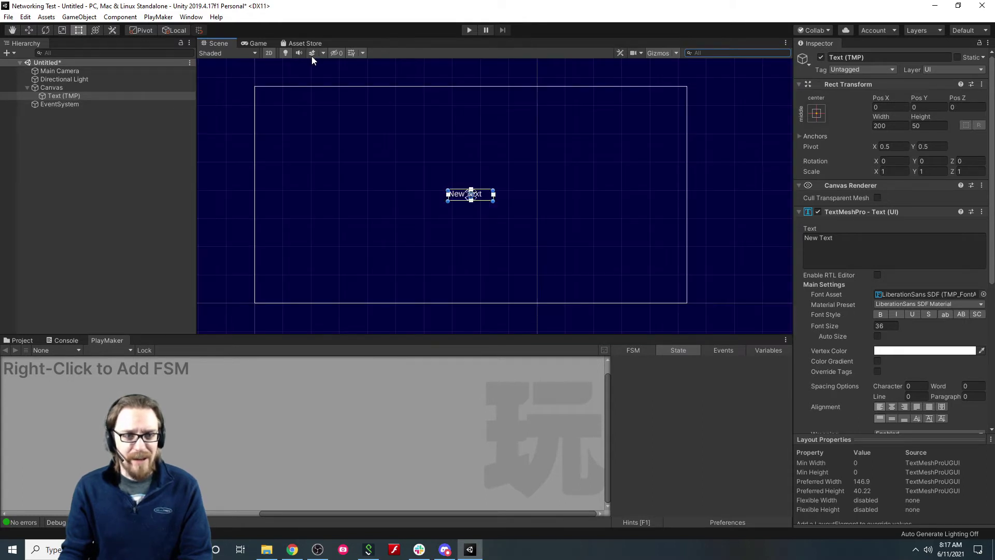
pyautogui.click(311, 54)
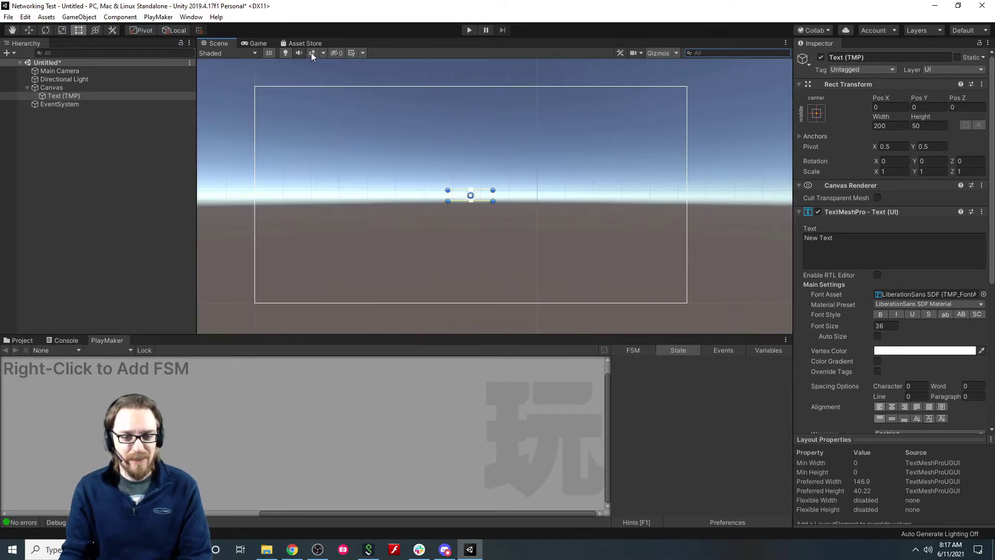
# With the skybox off, anchor the text to the Canvas's top-left, setting pivot and position too.
pyautogui.click(311, 54)
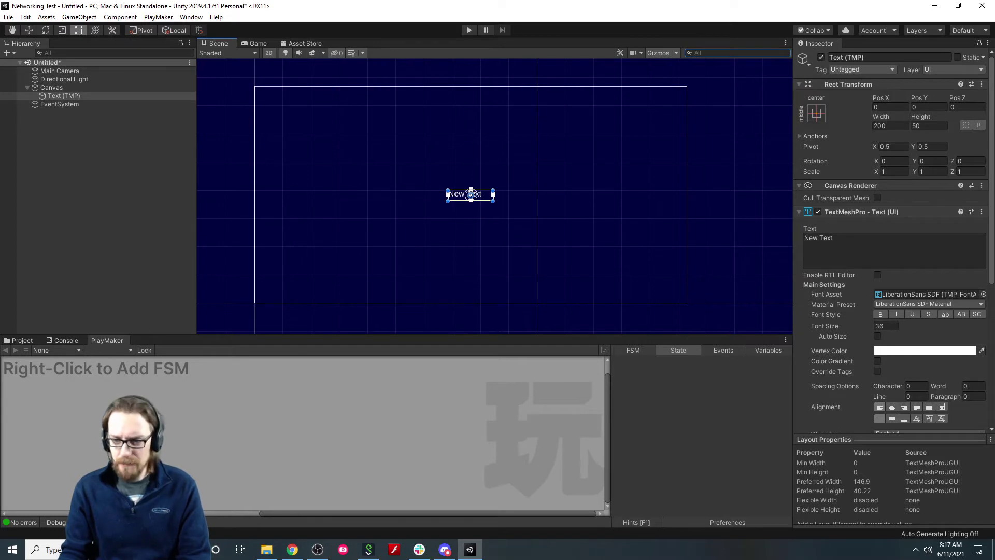
pyautogui.click(902, 352)
pyautogui.click(768, 140)
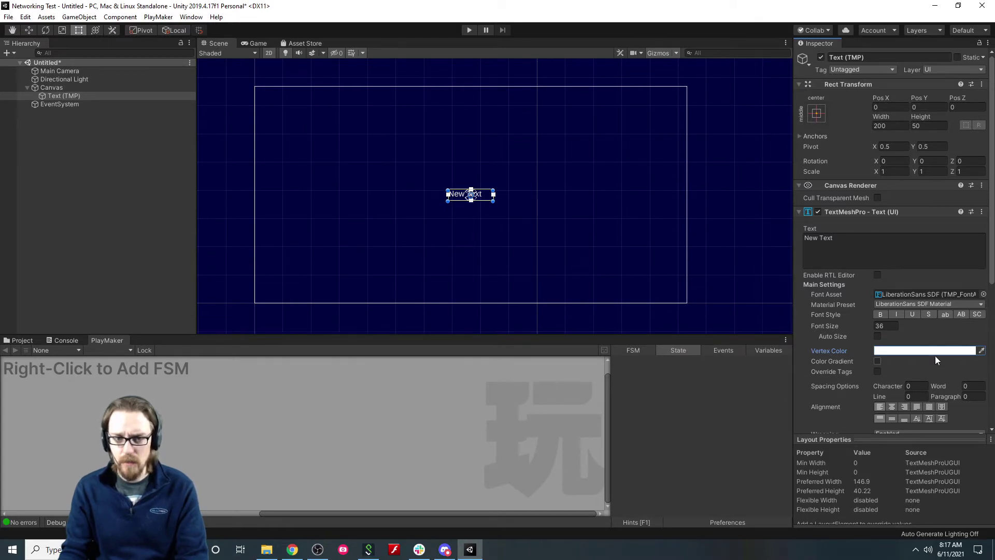
pyautogui.click(816, 112)
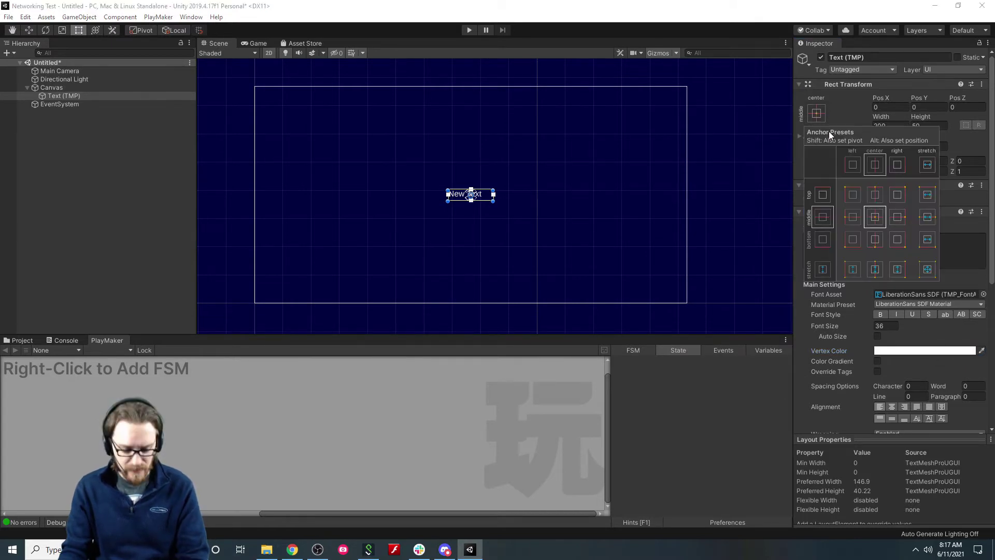
pyautogui.hotkey('shift', 'alt')
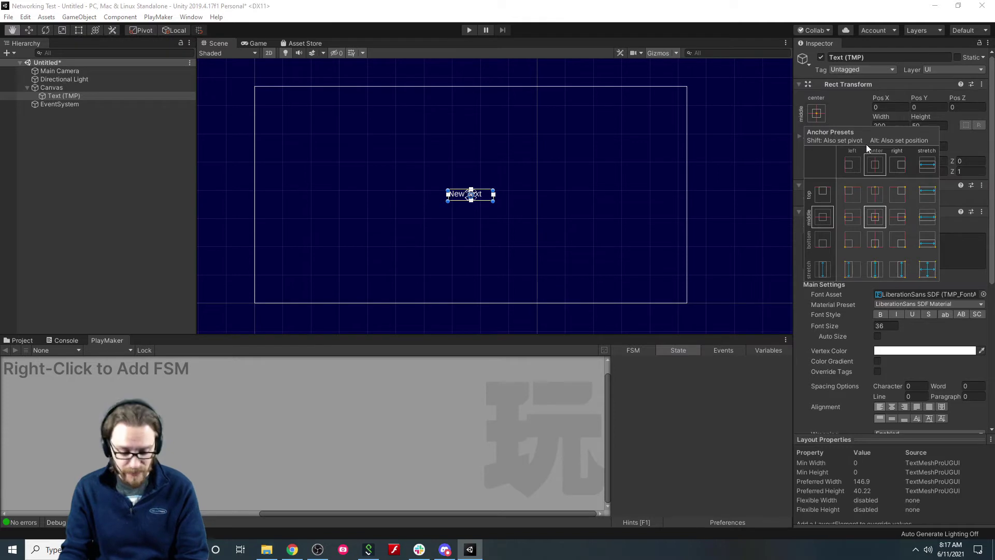
pyautogui.keyDown('alt'); pyautogui.keyDown('shift'); pyautogui.click(853, 191); pyautogui.keyUp('shift'); pyautogui.keyUp('alt')
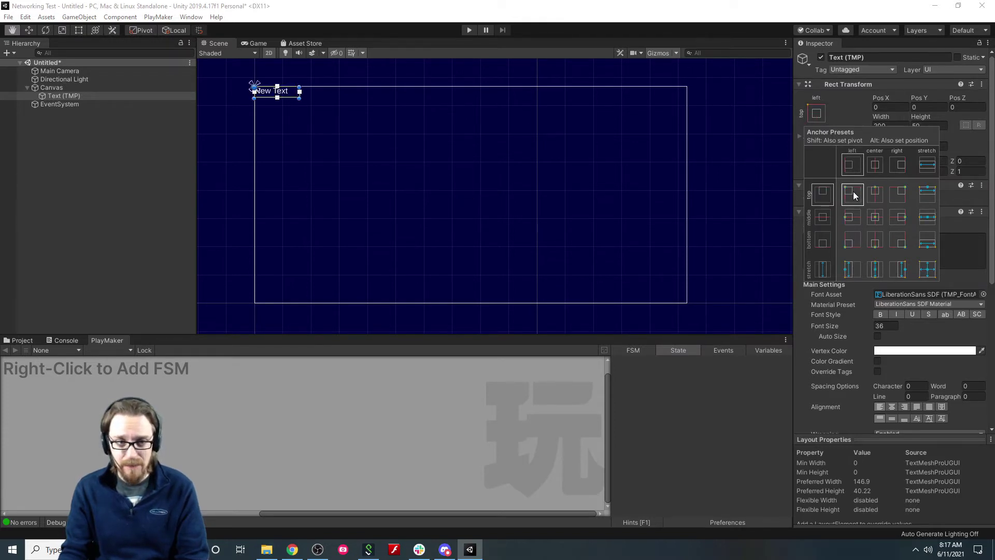
pyautogui.click(964, 253)
# Under Extra Settings, set the text's left and top margins to 10.
pyautogui.scroll(-3, 895, 300)
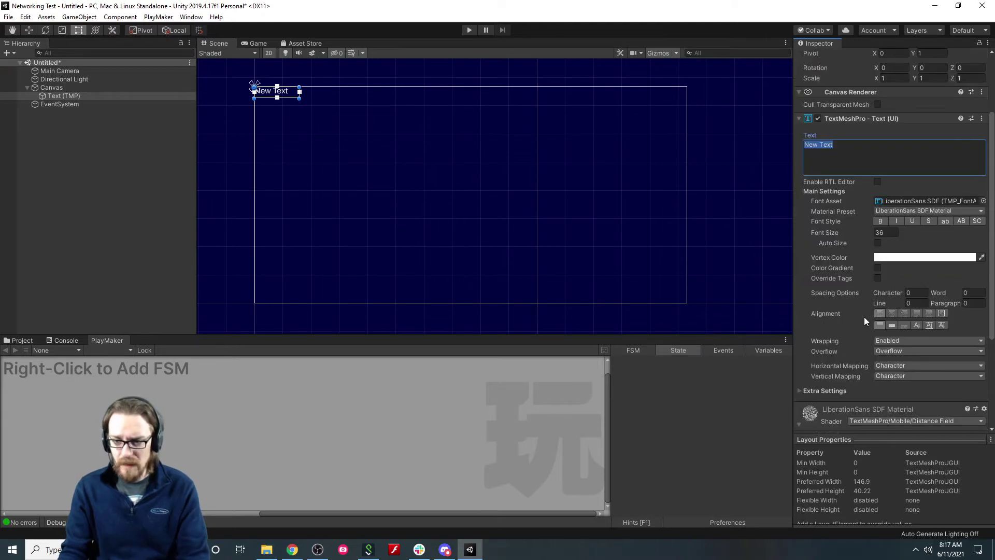
pyautogui.scroll(-3, 845, 317)
pyautogui.click(810, 298)
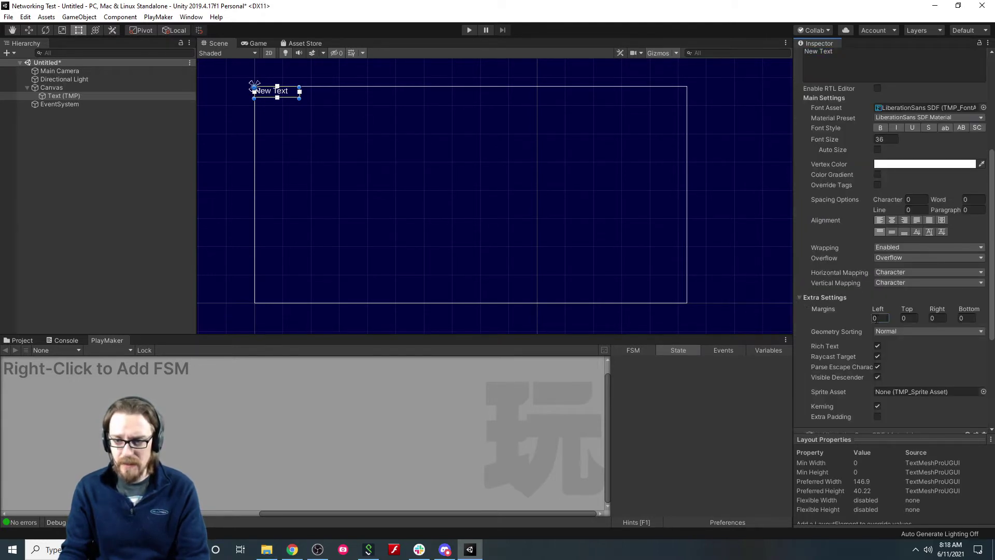
pyautogui.write('10')
pyautogui.press('Tab')
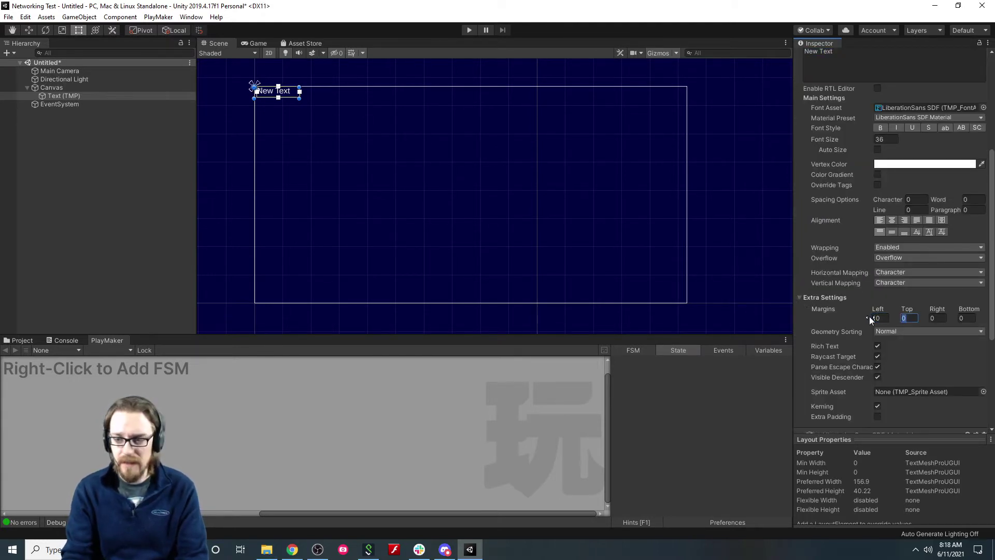
pyautogui.write('10')
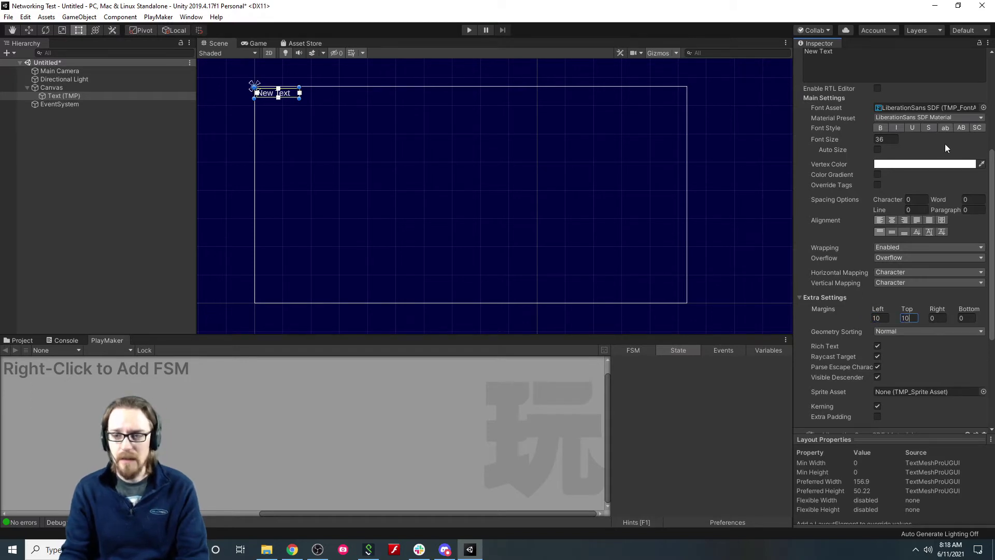
pyautogui.click(832, 53)
pyautogui.scroll(6, 870, 135)
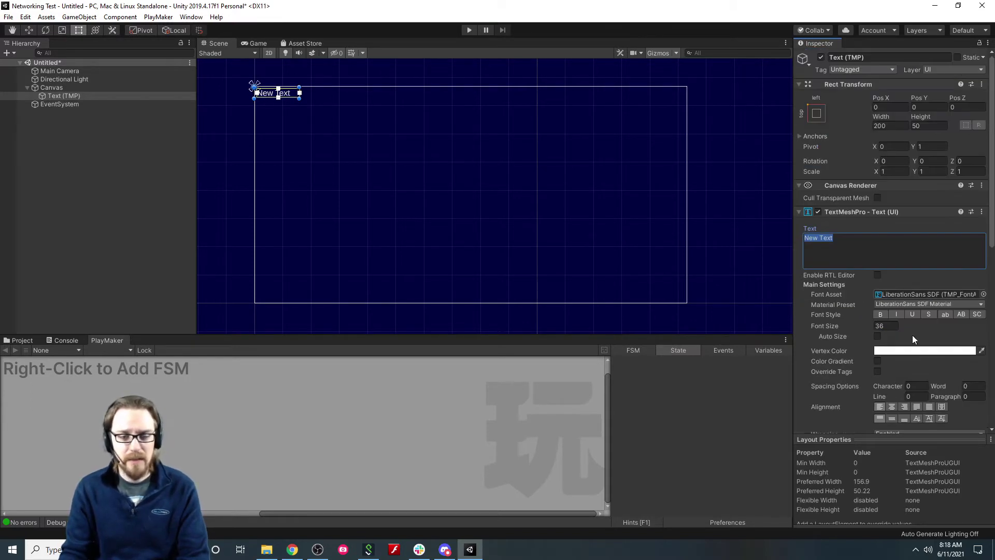
# After previewing in the Game view, replace the label's New Text with 'Region'.
pyautogui.click(257, 44)
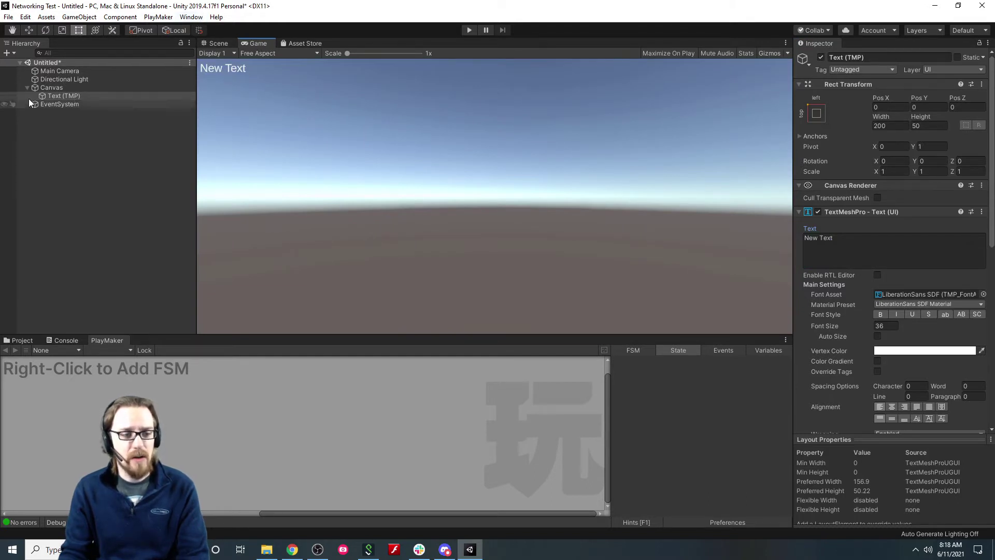
pyautogui.click(54, 96)
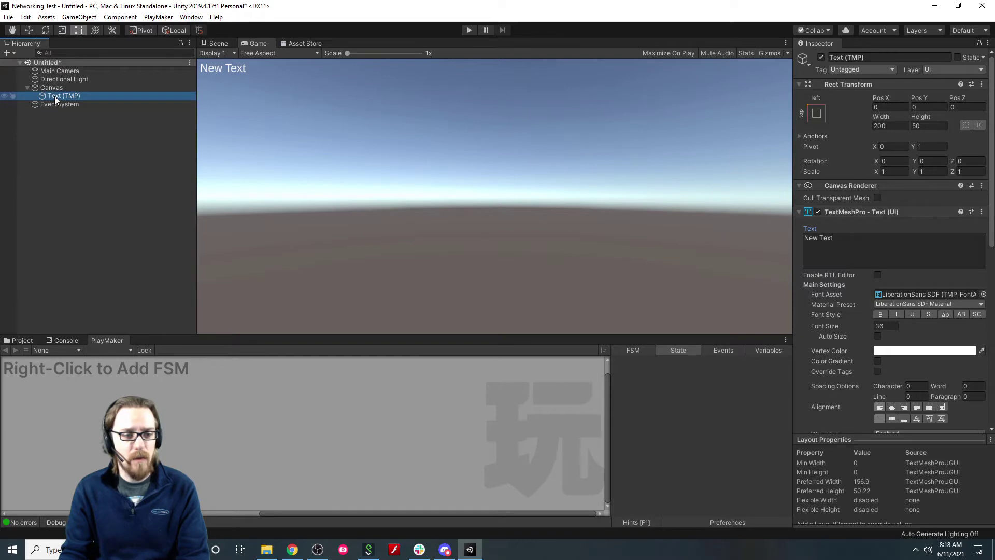
pyautogui.click(217, 44)
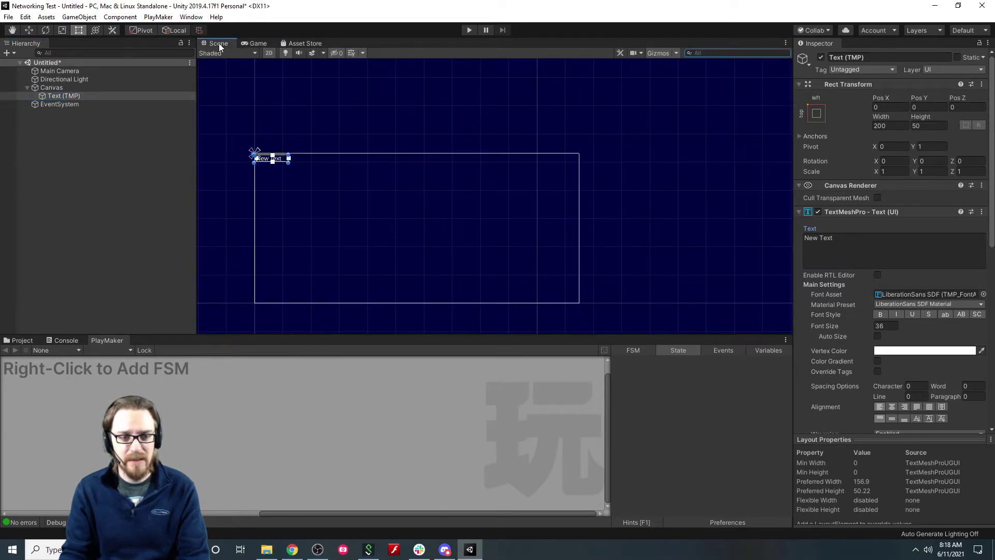
pyautogui.click(876, 255)
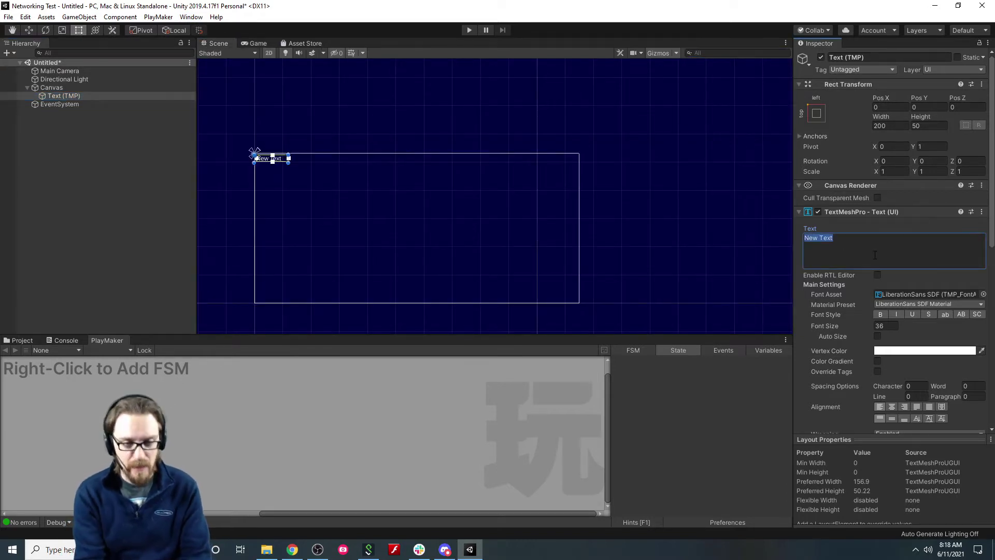
pyautogui.write('Region:')
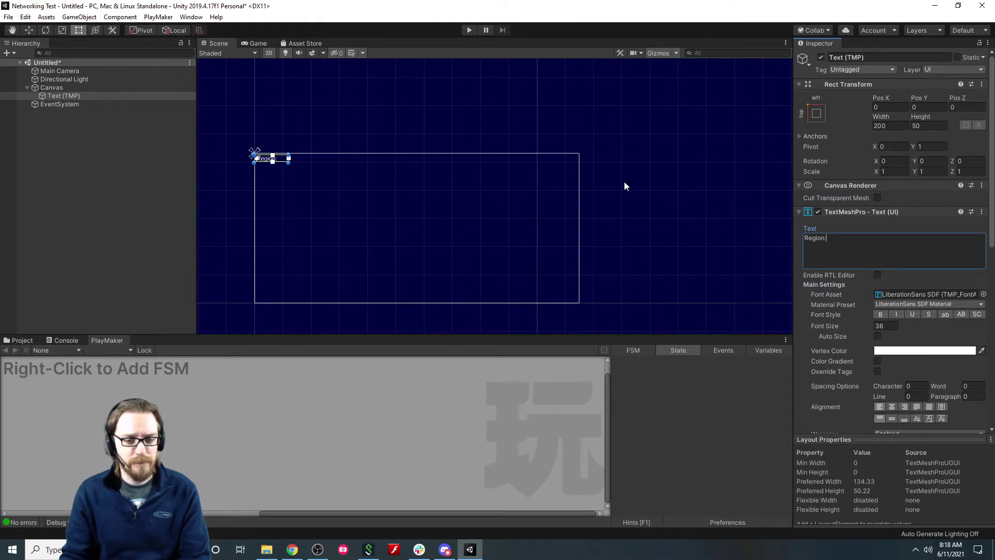
pyautogui.press('BackSpace')
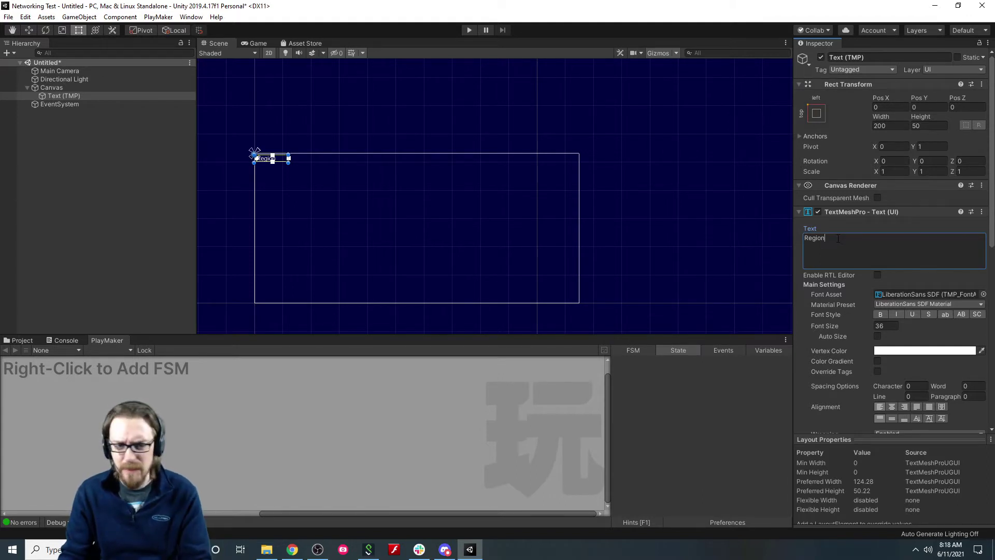
pyautogui.click(56, 96)
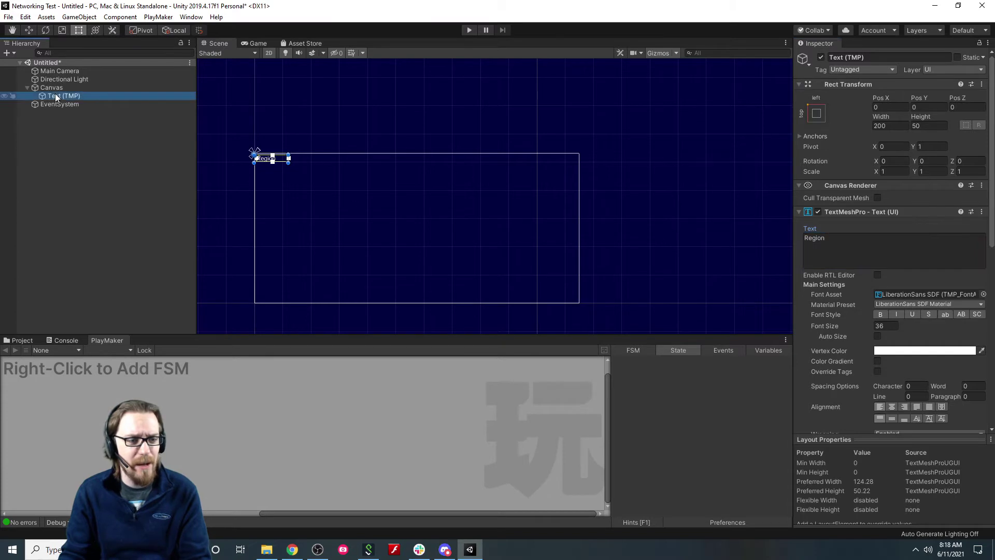
# Create an empty GameObject and move it directly under Canvas.
pyautogui.rightClick(55, 95)
pyautogui.moveTo(96, 272)
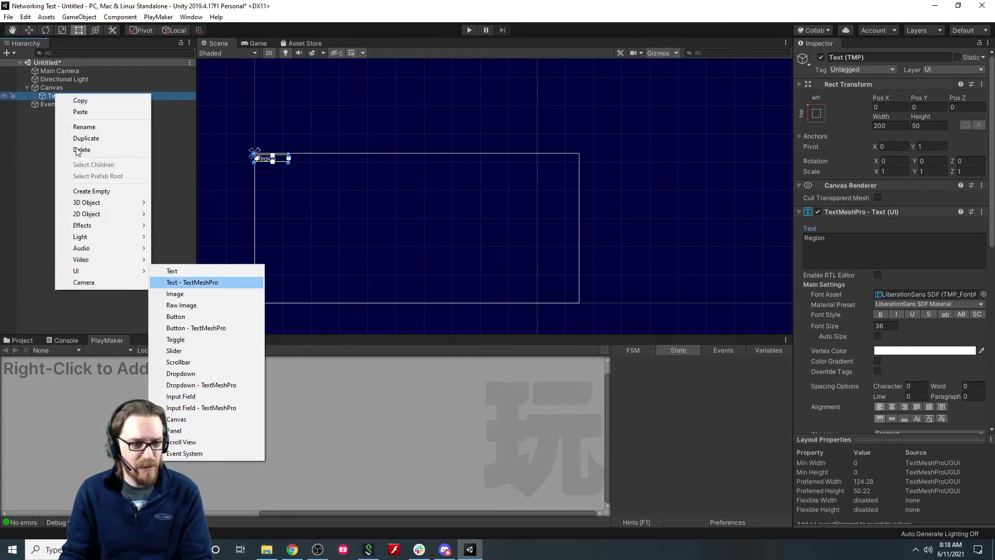
pyautogui.click(91, 191)
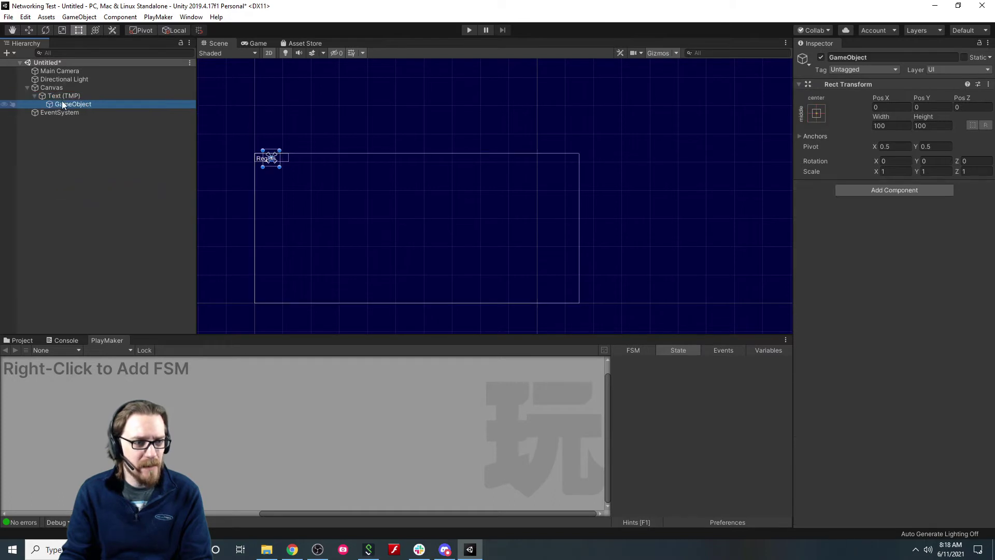
pyautogui.moveTo(65, 103); pyautogui.dragTo(58, 94)
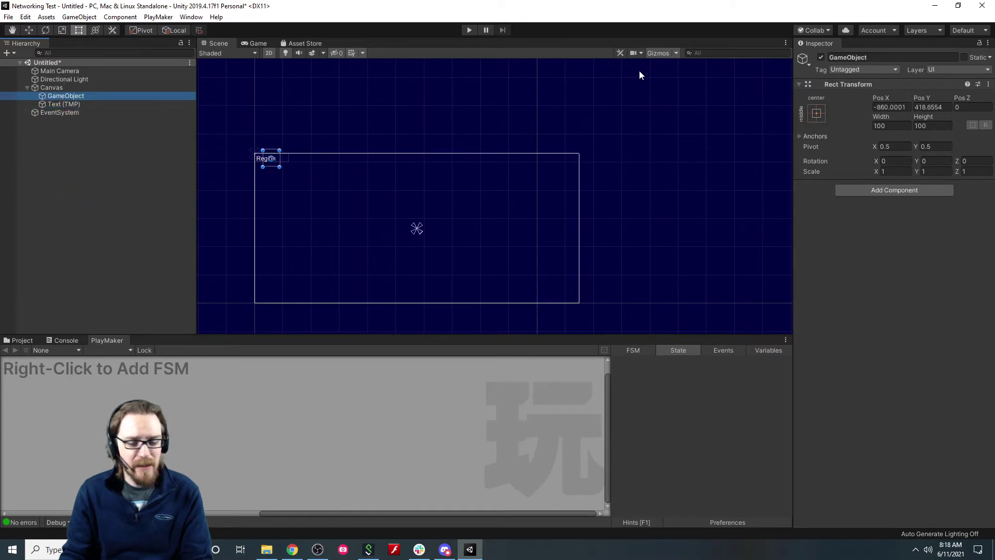
# Anchor the object top-left with pivot and position, and enlarge it to about 334×386.
pyautogui.click(816, 113)
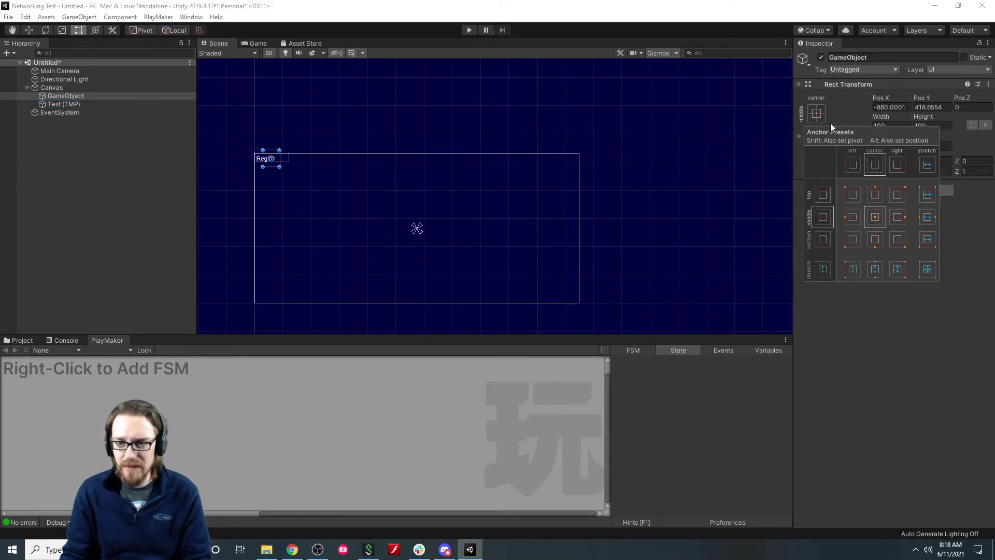
pyautogui.keyDown('alt'); pyautogui.keyDown('shift'); pyautogui.click(850, 194); pyautogui.keyUp('shift'); pyautogui.keyUp('alt')
pyautogui.press('t')
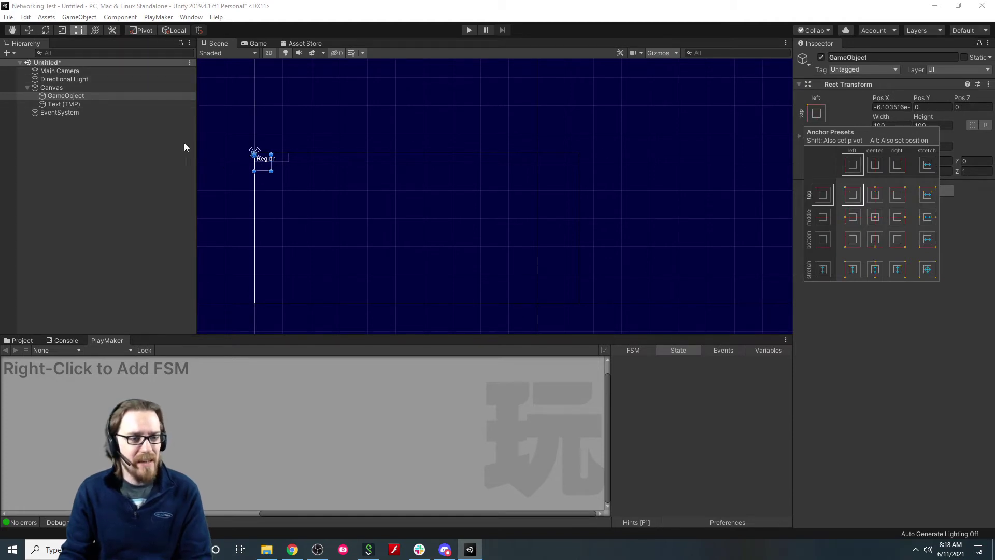
pyautogui.click(271, 172)
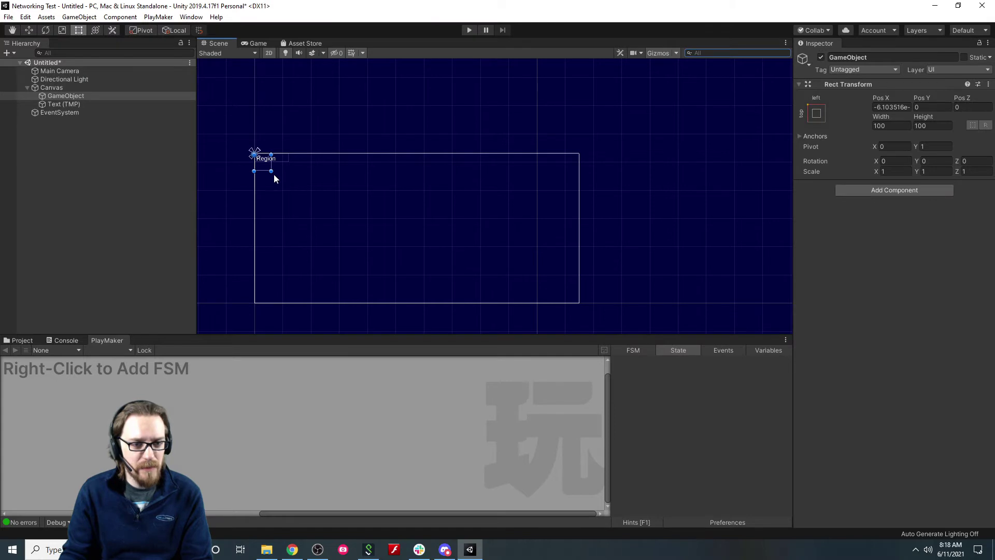
pyautogui.moveTo(271, 171); pyautogui.dragTo(311, 220)
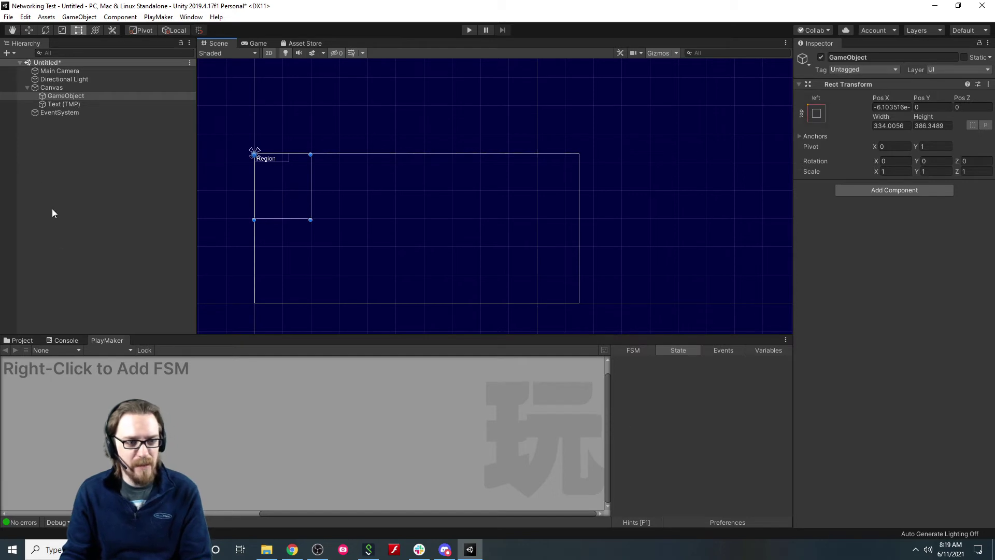
# Rename the empty object DebugPUN.
pyautogui.click(51, 95)
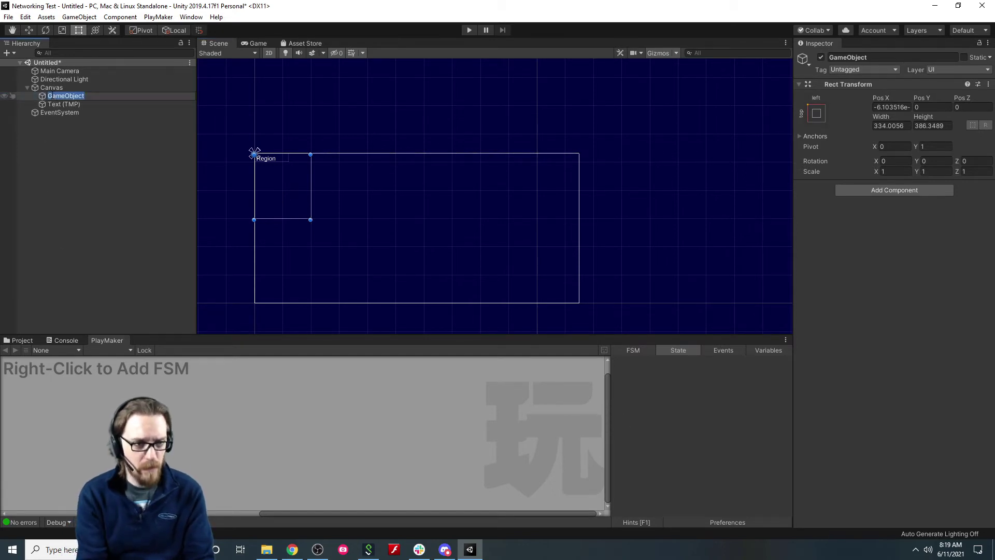
pyautogui.write('DebugPUN')
pyautogui.press('Return')
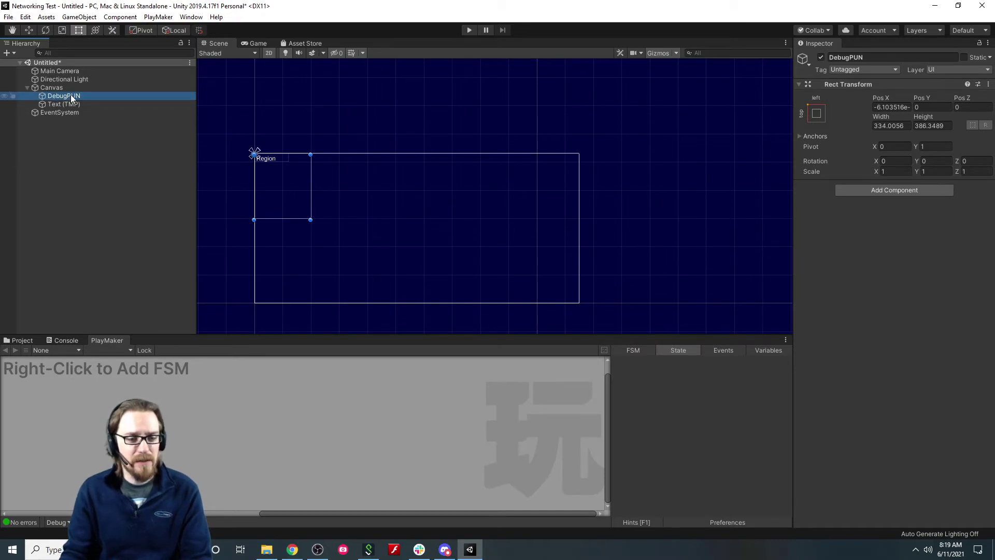
# Add a Vertical Layout Group to DebugPUN with Child Force Expand width and height turned off.
pyautogui.rightClick(75, 97)
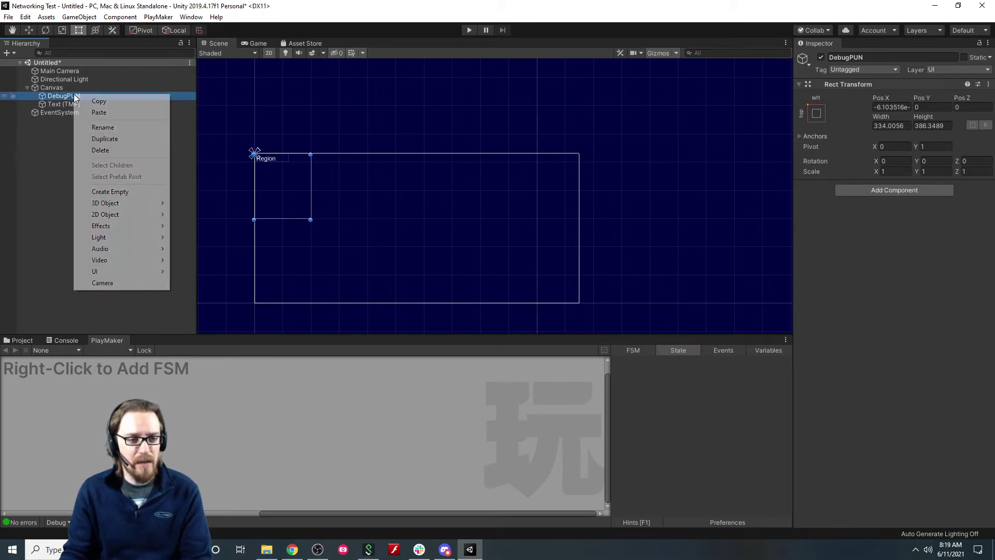
pyautogui.click(56, 158)
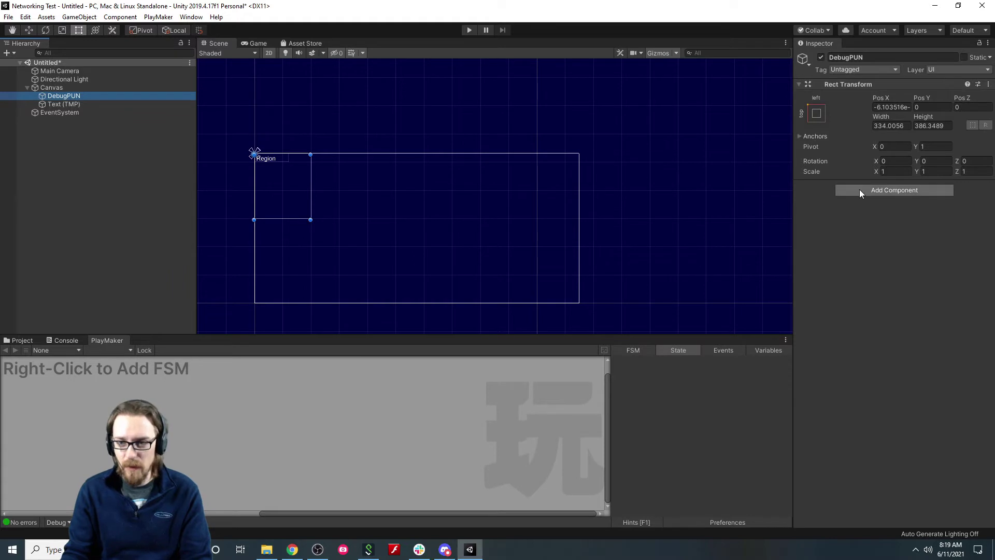
pyautogui.click(860, 190)
pyautogui.write('vertical')
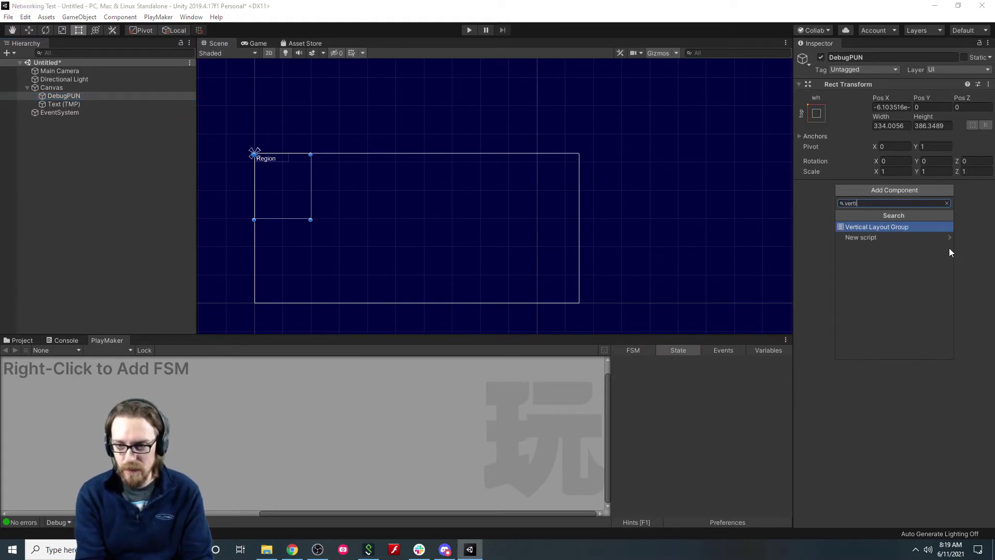
pyautogui.press('Return')
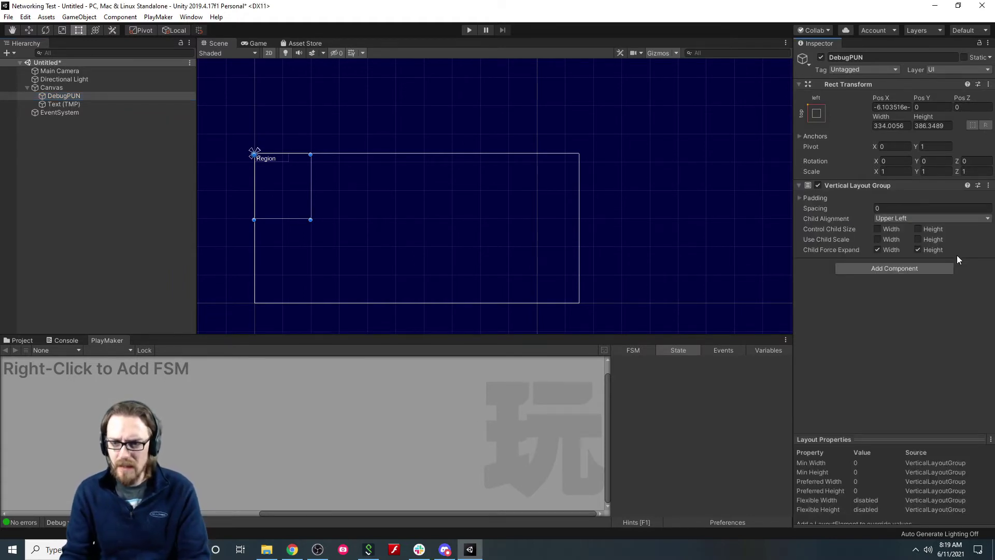
pyautogui.click(877, 250)
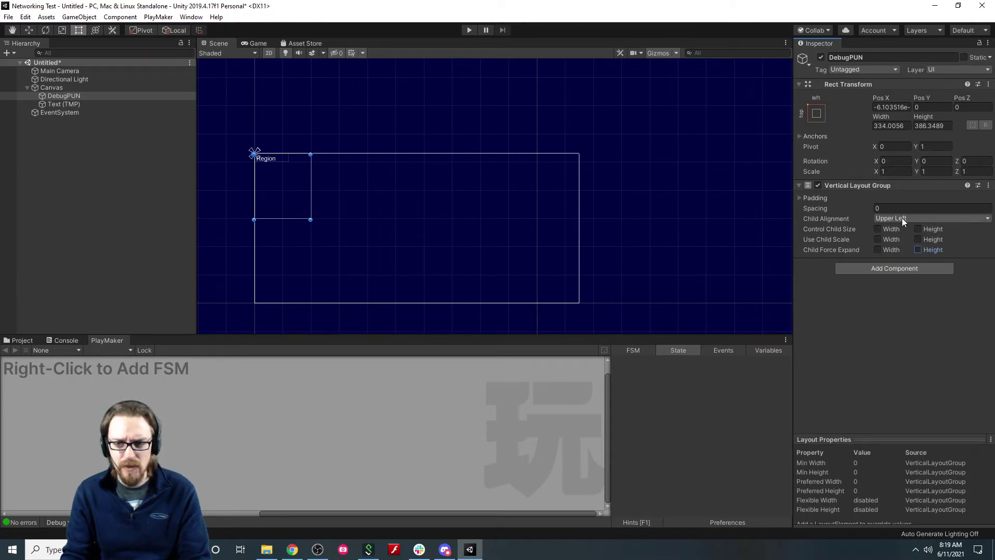
pyautogui.click(57, 96)
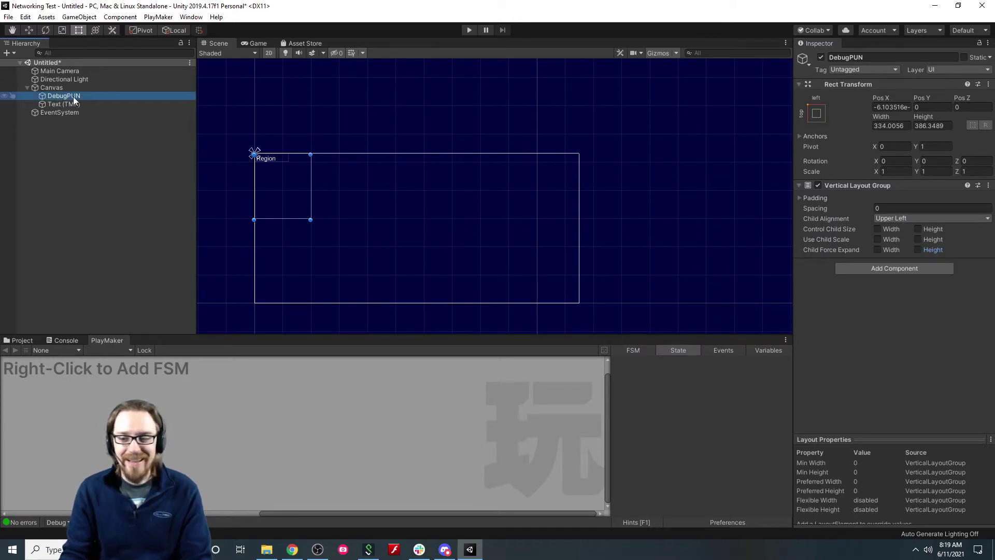
# Create an empty child named Region under DebugPUN.
pyautogui.rightClick(75, 96)
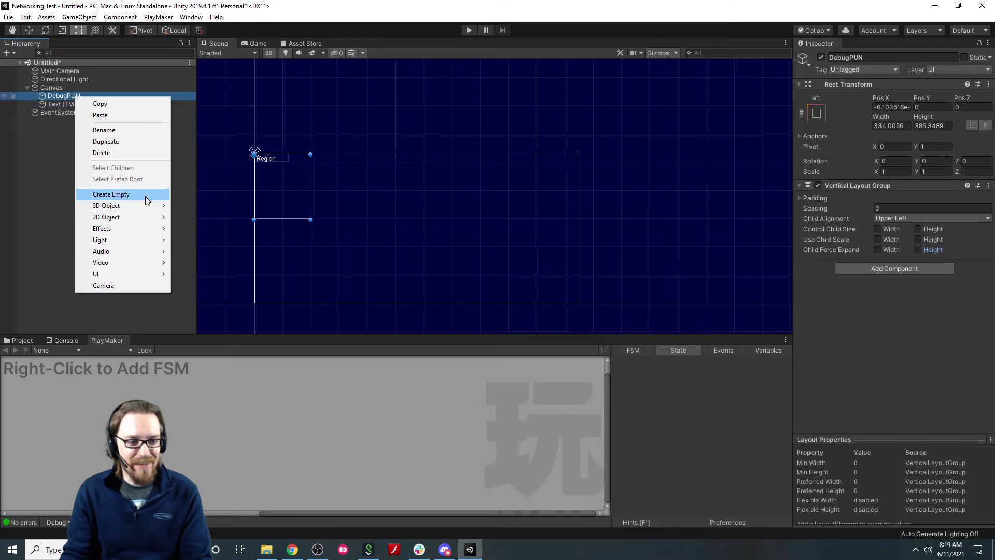
pyautogui.click(144, 193)
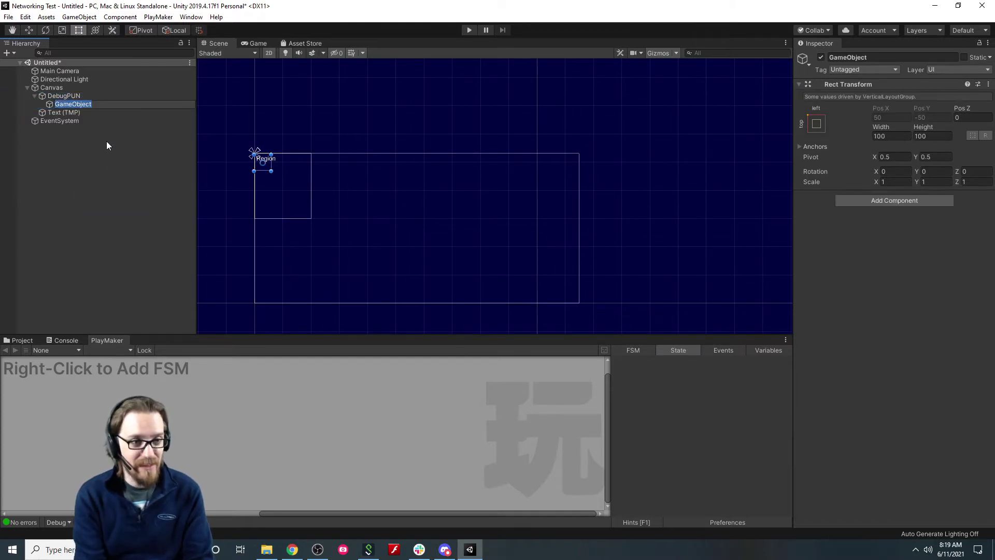
pyautogui.write('Region')
pyautogui.press('Return')
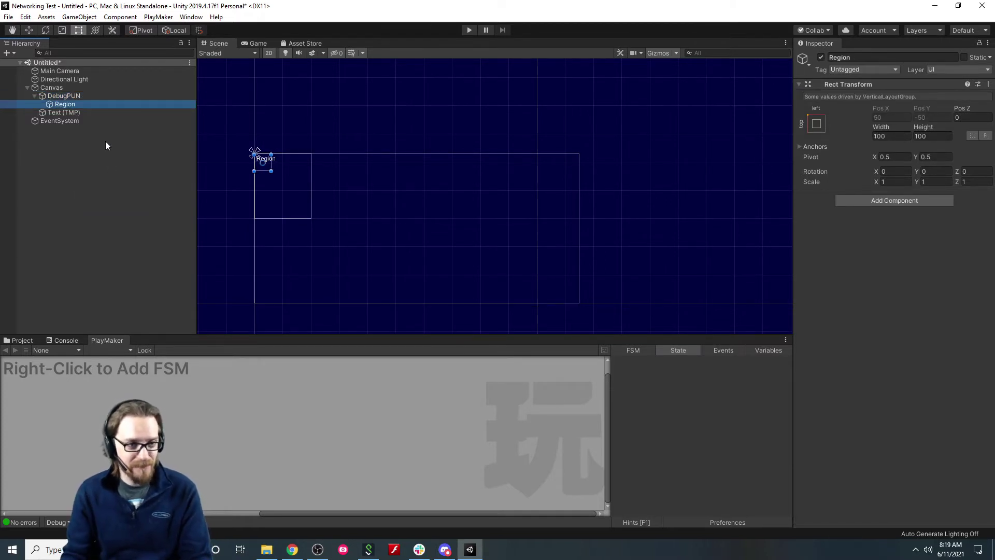
# Tick DebugPUN's Control Child Size width and give Region a Content Size Fitter with Preferred Size vertical fit.
pyautogui.click(83, 97)
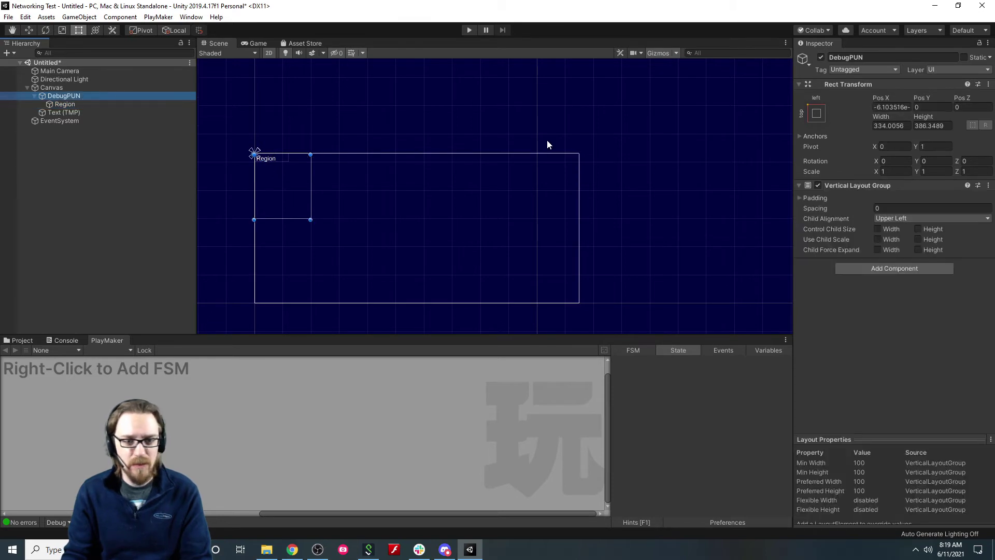
pyautogui.click(878, 250)
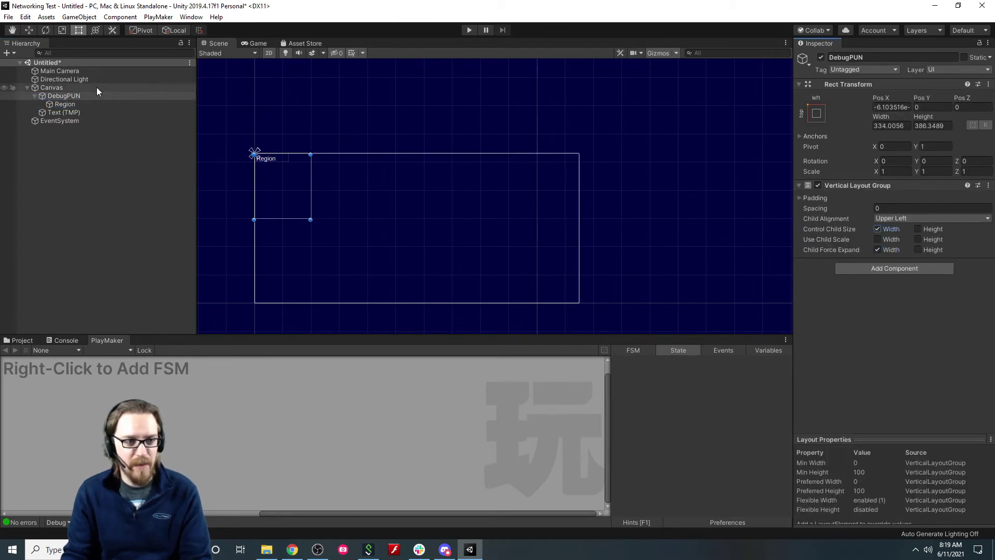
pyautogui.click(76, 104)
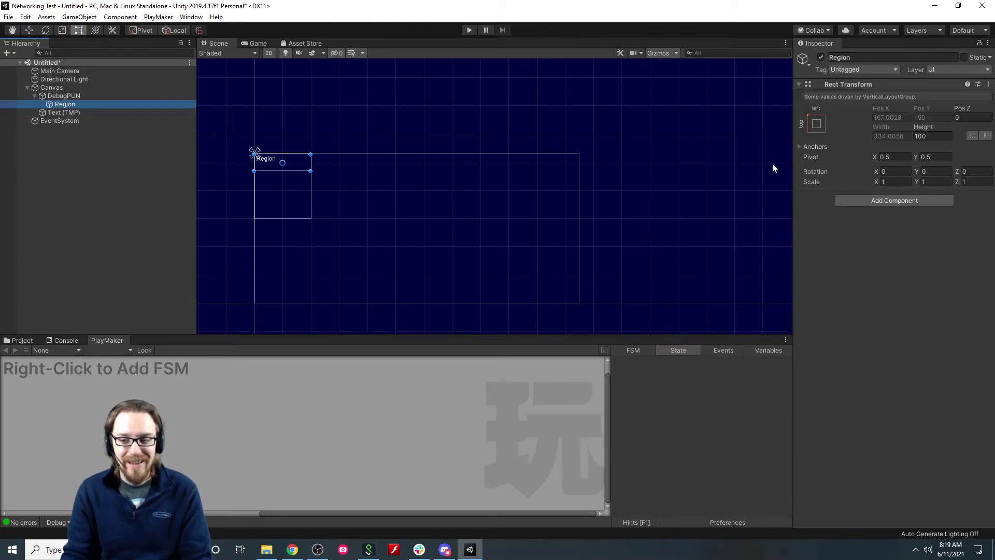
pyautogui.click(884, 202)
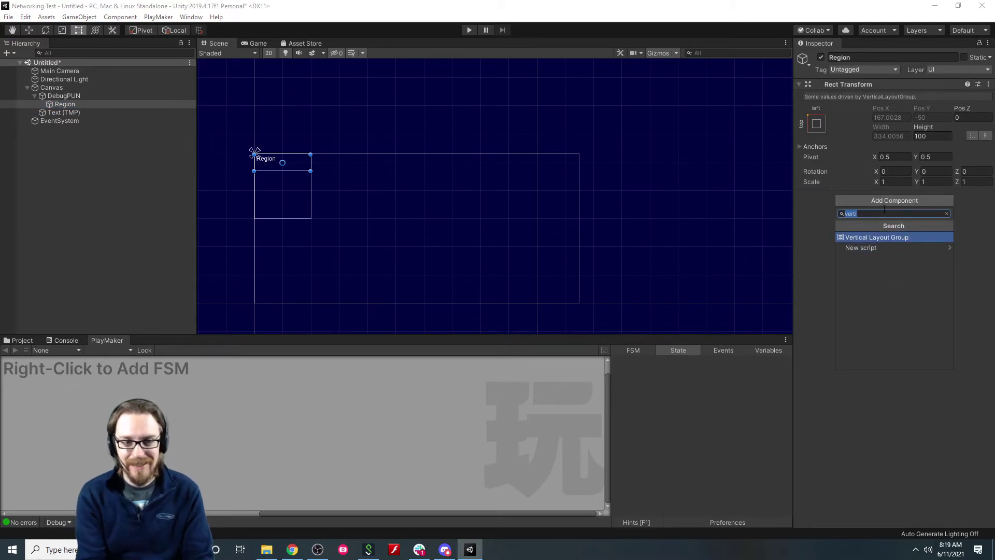
pyautogui.write('Conten')
pyautogui.press('Return')
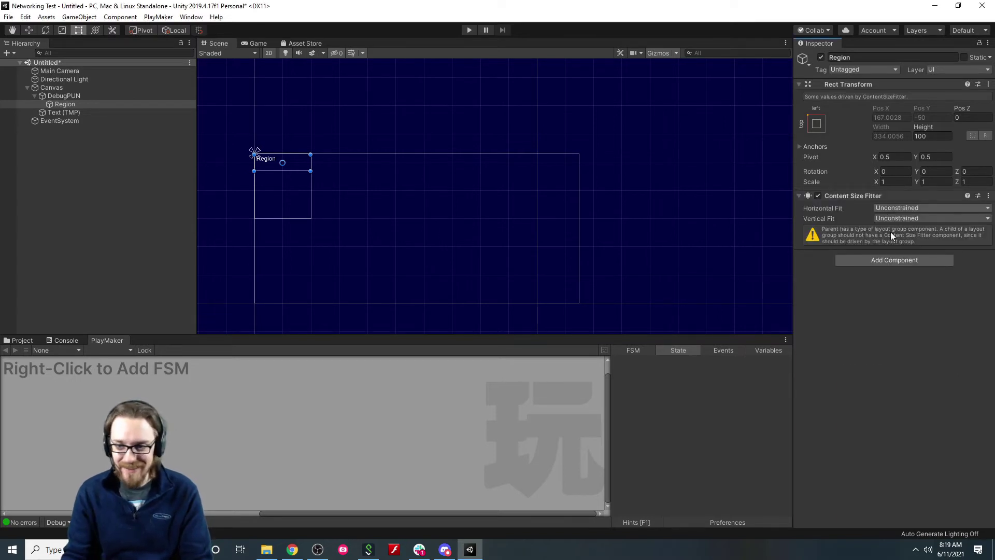
pyautogui.click(904, 218)
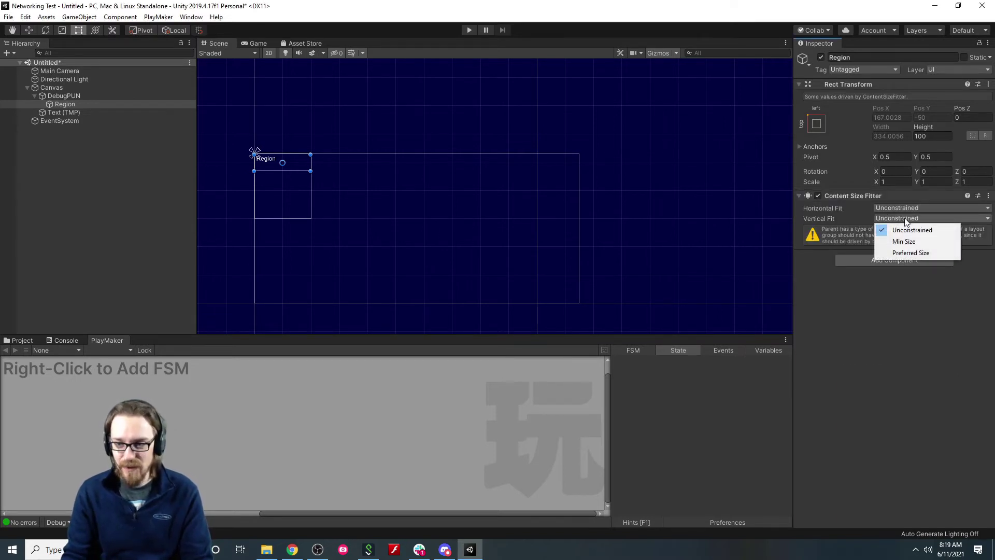
pyautogui.click(915, 253)
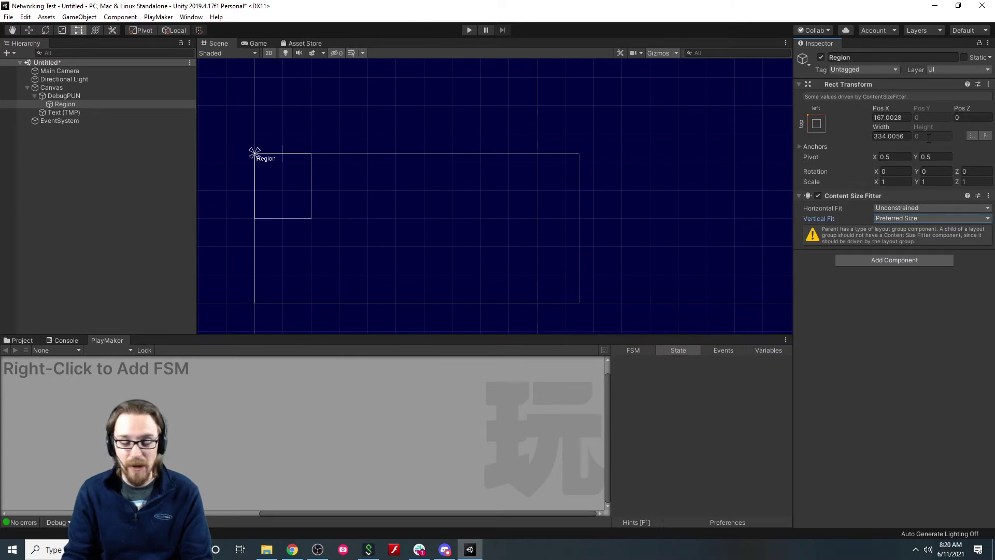
# Rename the Text (TMP) object to Label.
pyautogui.click(66, 112)
pyautogui.click(66, 112)
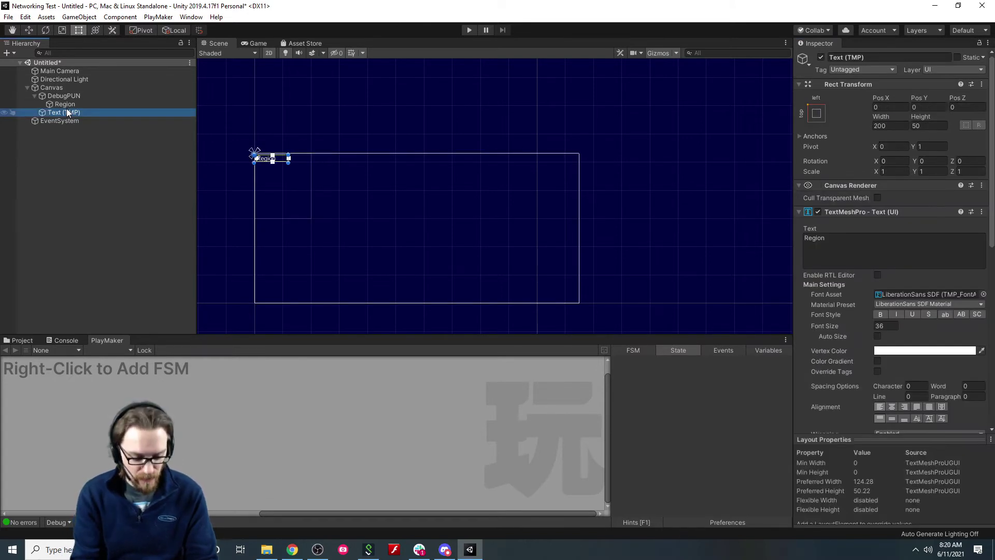
pyautogui.write('Labe')
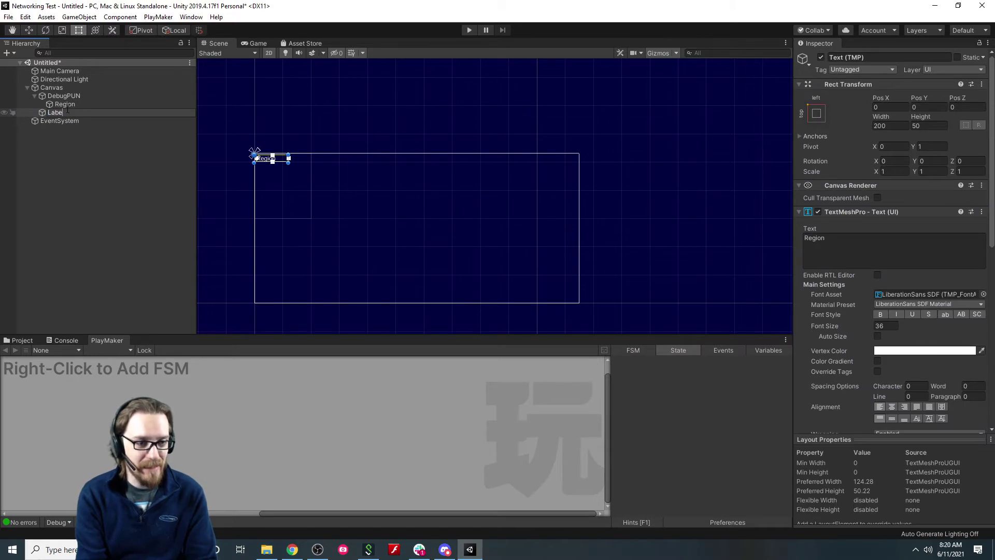
pyautogui.write('l')
pyautogui.press('Return')
# Rename Label to RegionLabel and make it a child of Region.
pyautogui.click(64, 112)
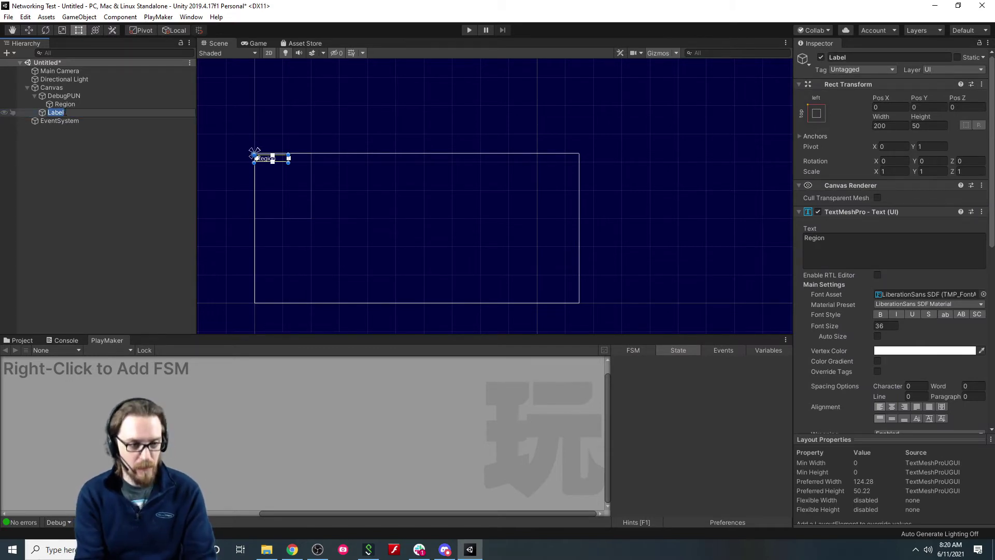
pyautogui.press('Home')
pyautogui.write('Region')
pyautogui.press('Return')
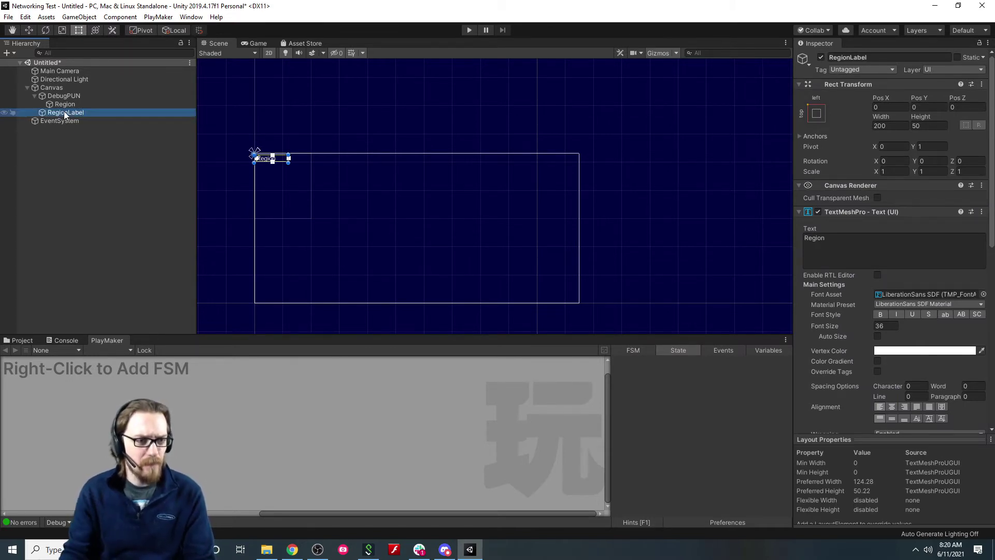
pyautogui.moveTo(68, 113); pyautogui.dragTo(79, 102)
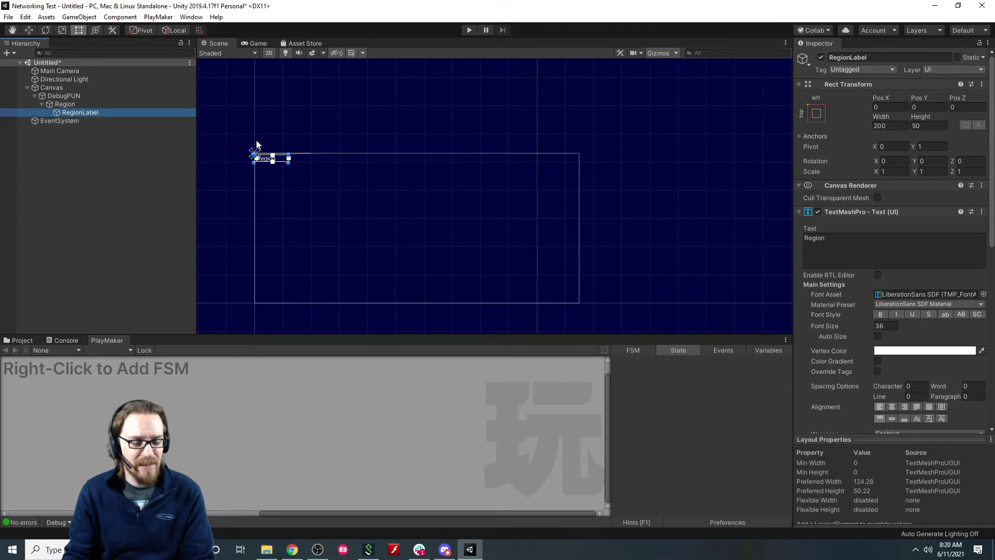
# Remove the Content Size Fitter component from Region.
pyautogui.scroll(4, 304, 170)
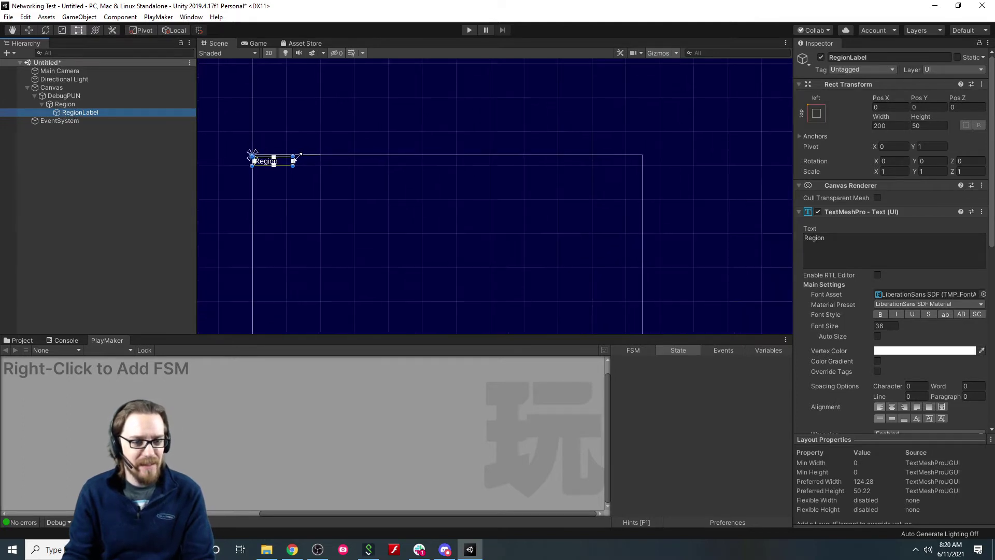
pyautogui.click(78, 103)
pyautogui.click(76, 113)
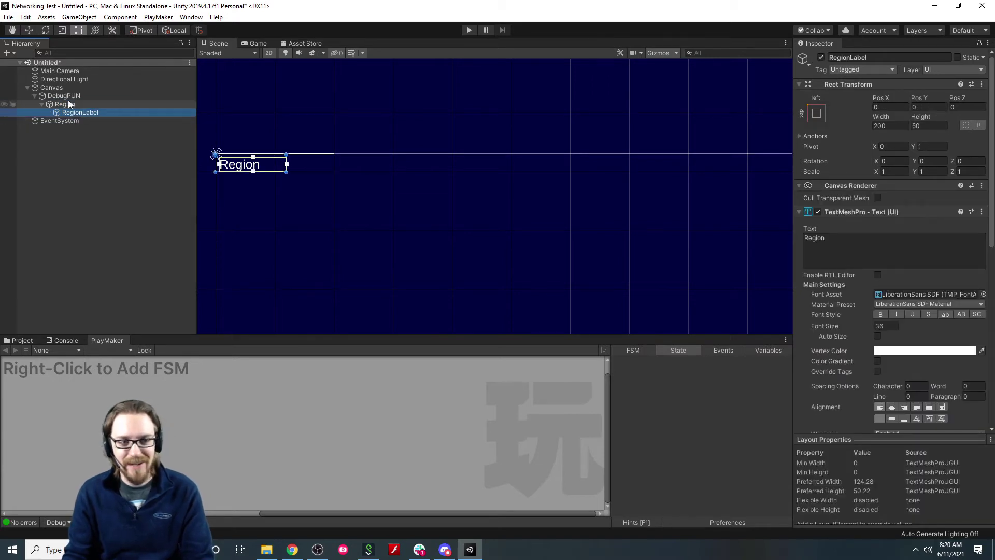
pyautogui.click(66, 96)
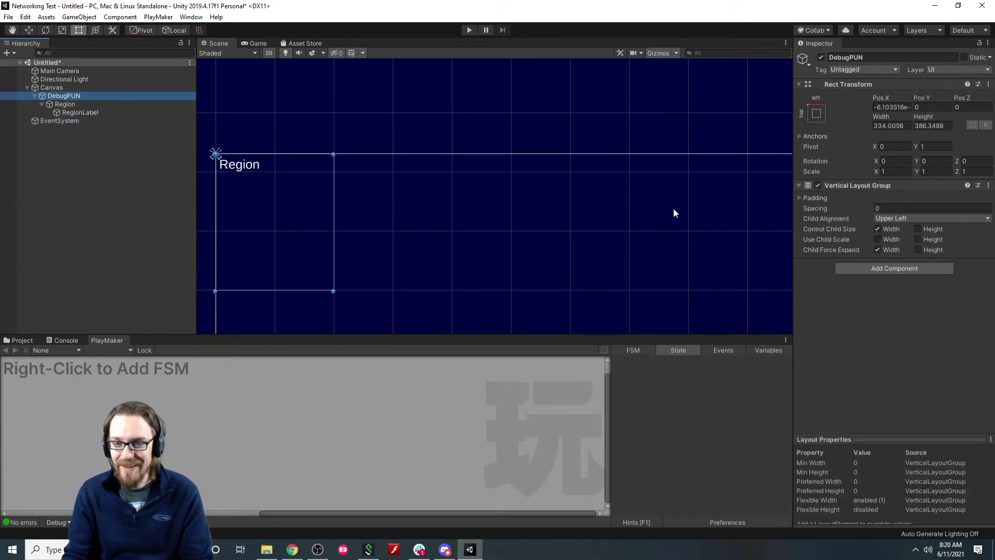
pyautogui.click(78, 101)
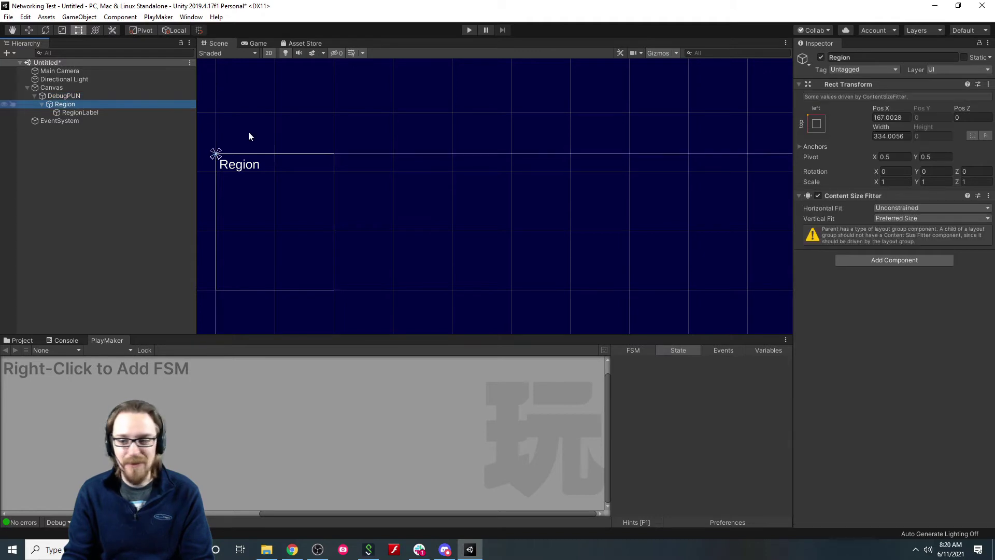
pyautogui.rightClick(841, 195)
pyautogui.click(862, 215)
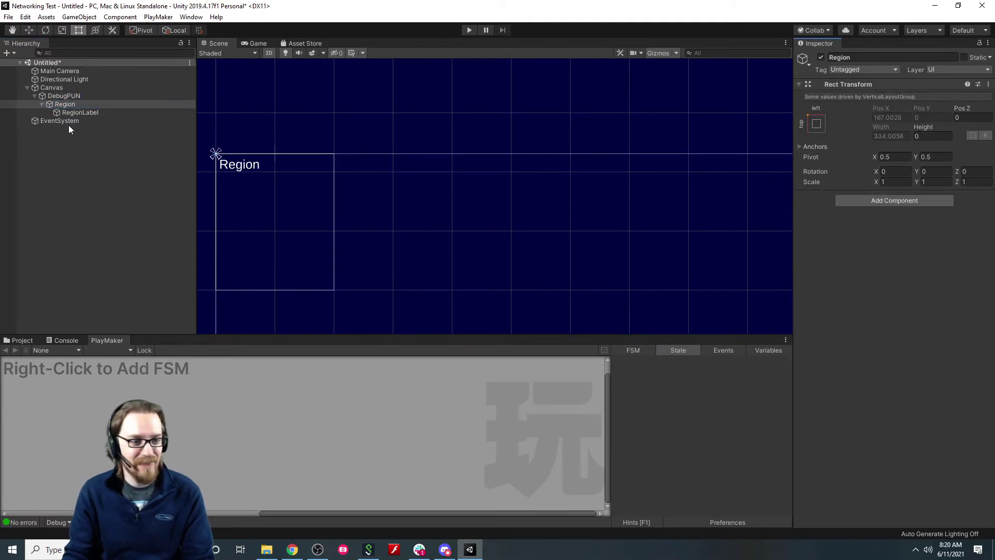
# Set Region's height to 50.
pyautogui.click(66, 96)
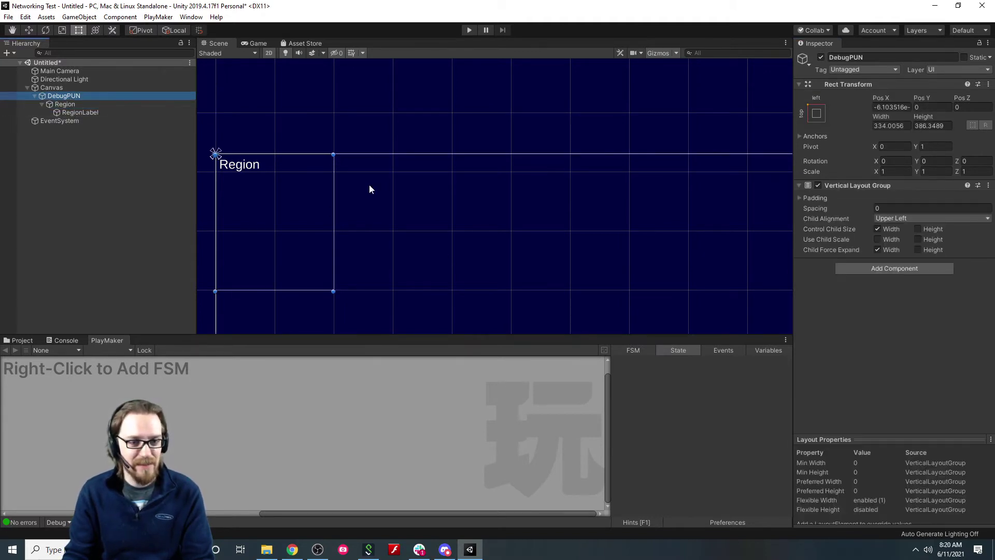
pyautogui.click(76, 103)
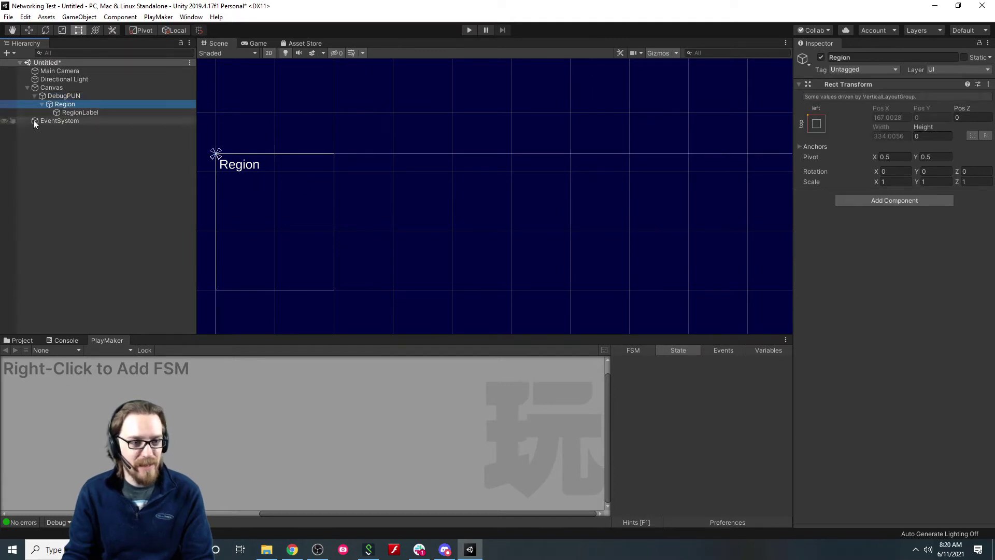
pyautogui.click(88, 113)
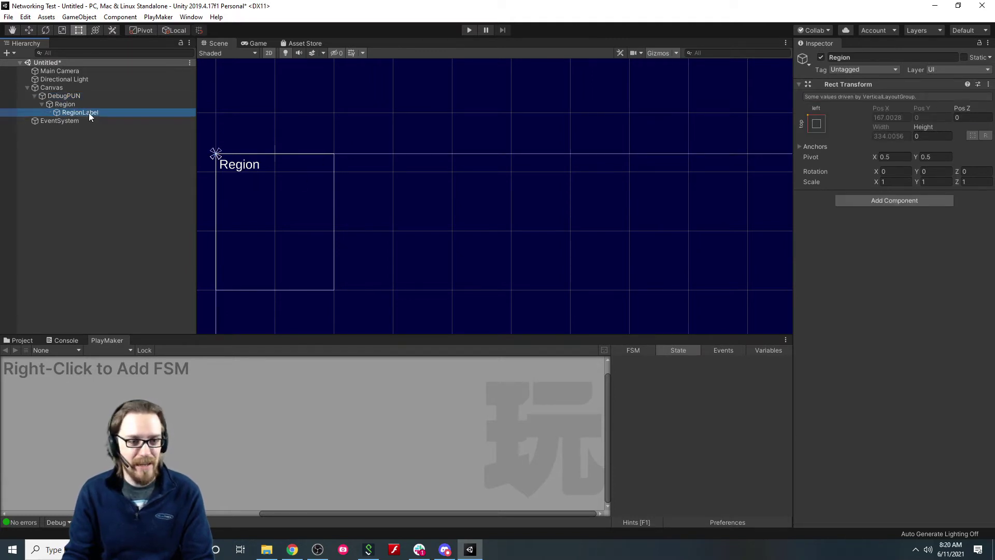
pyautogui.click(88, 105)
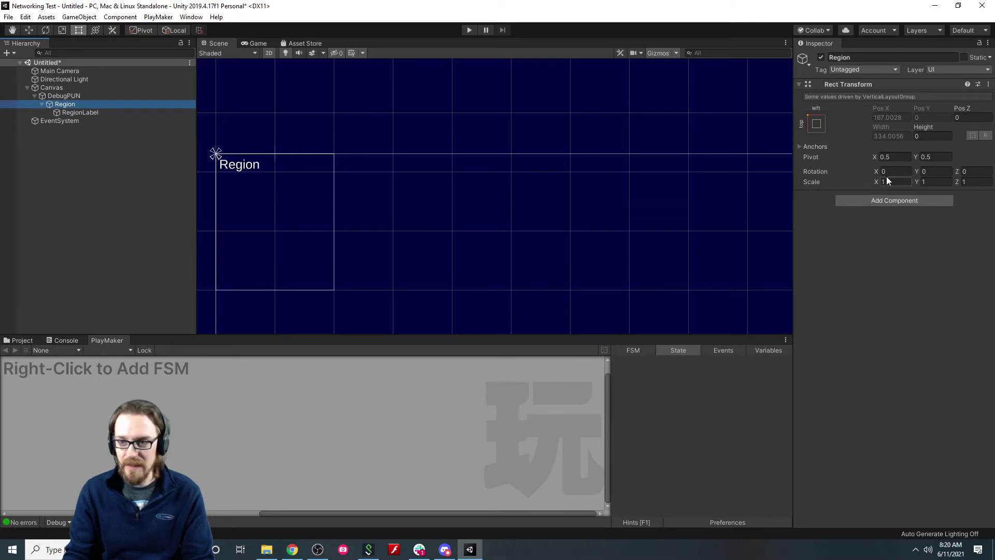
pyautogui.click(931, 135)
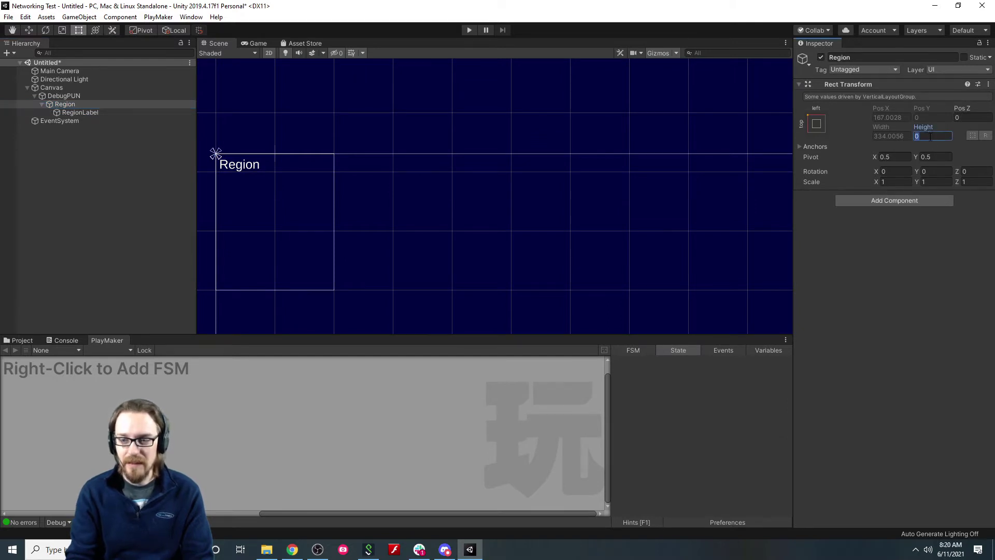
pyautogui.write('50')
pyautogui.click(94, 113)
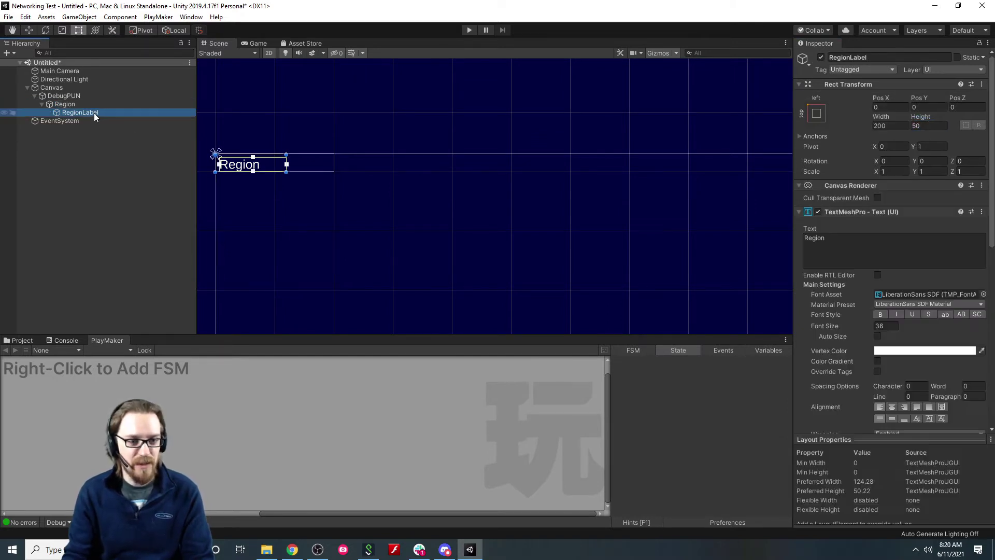
# Set RegionLabel's TextMeshPro vertical alignment to Middle.
pyautogui.click(817, 113)
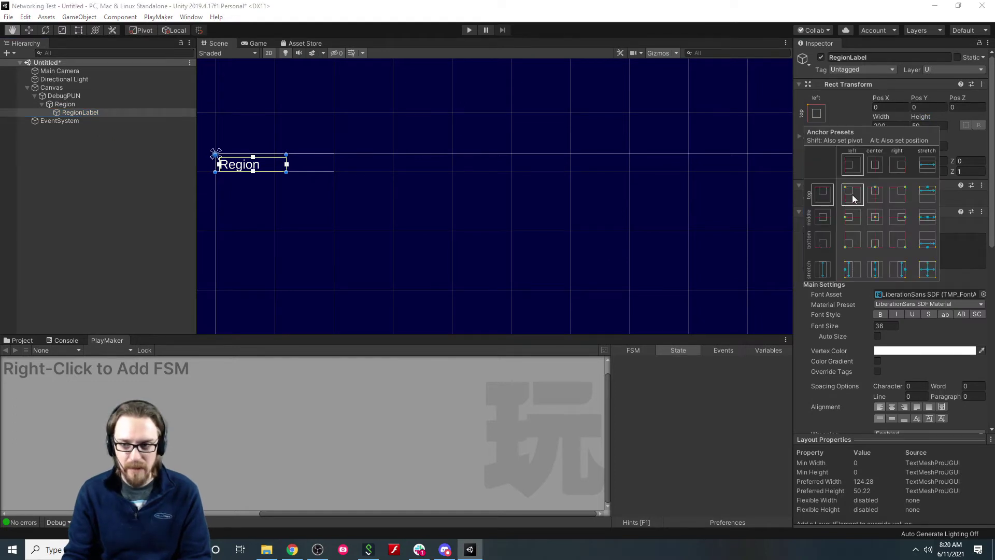
pyautogui.click(962, 266)
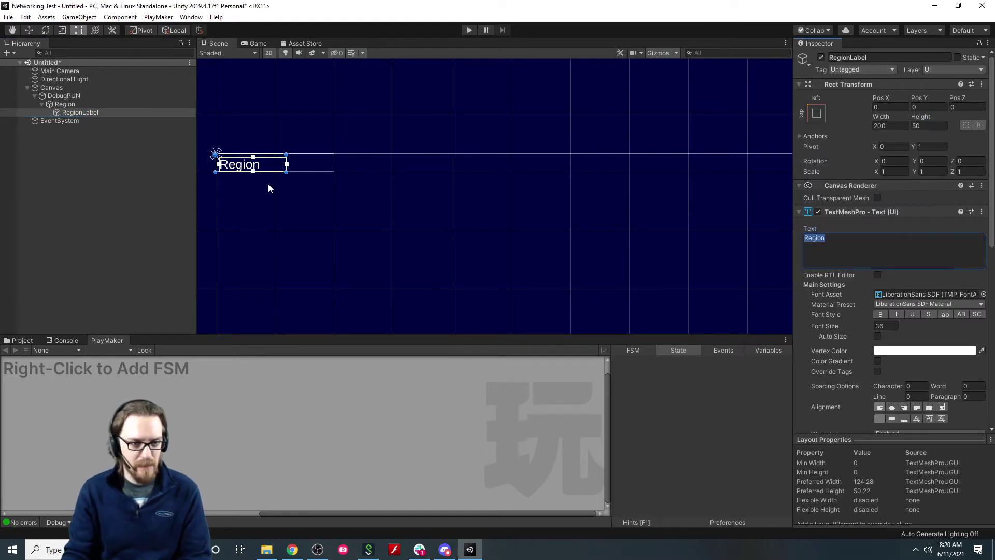
pyautogui.click(69, 113)
pyautogui.click(69, 103)
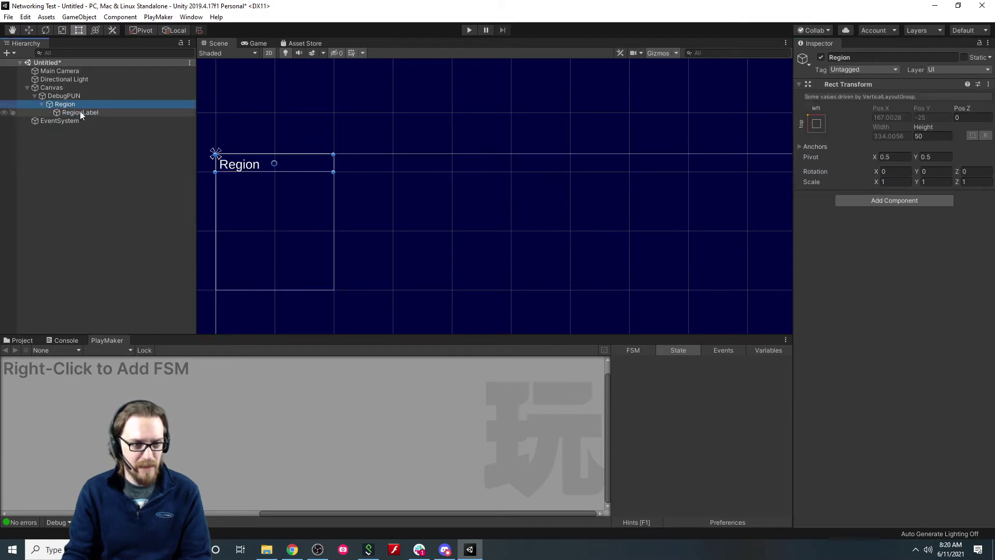
pyautogui.click(85, 113)
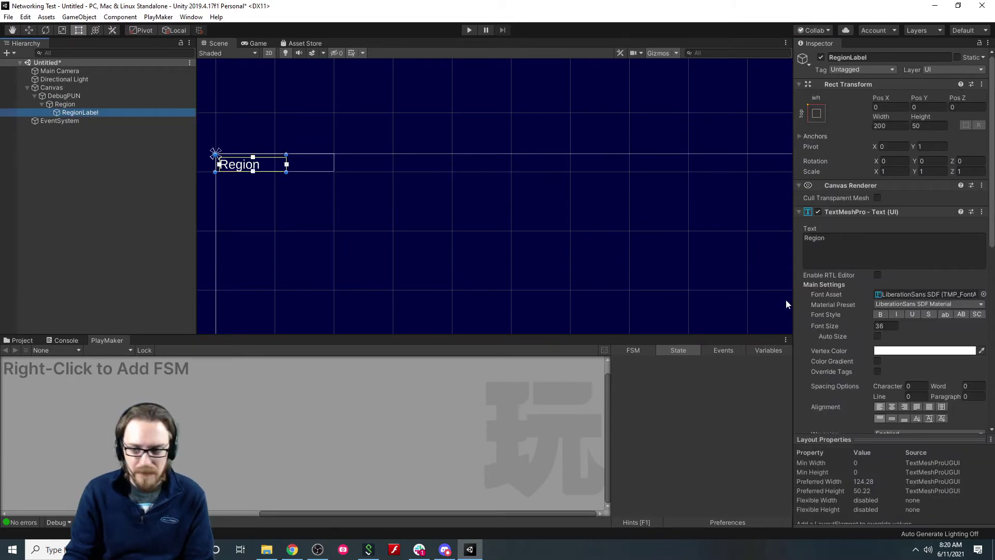
pyautogui.scroll(-6, 827, 257)
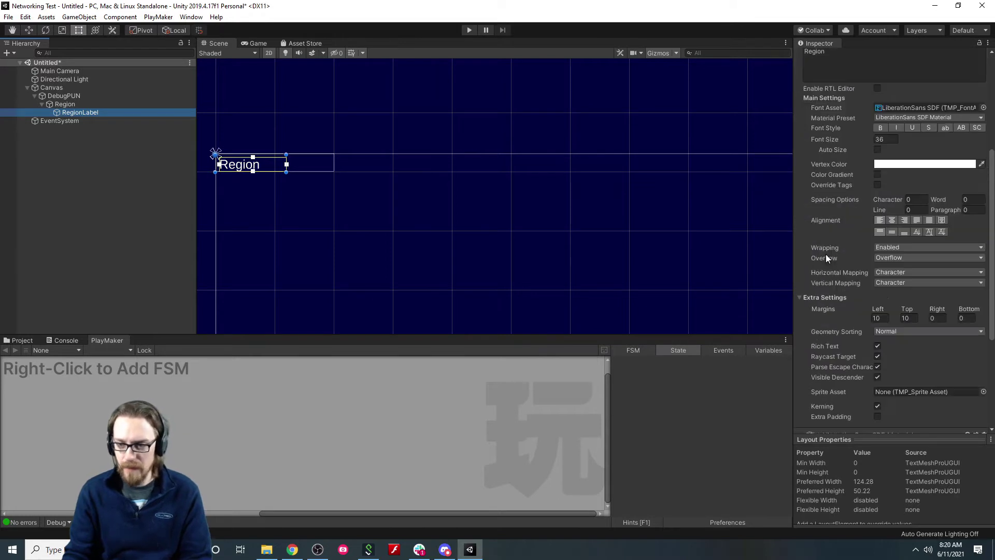
pyautogui.click(893, 232)
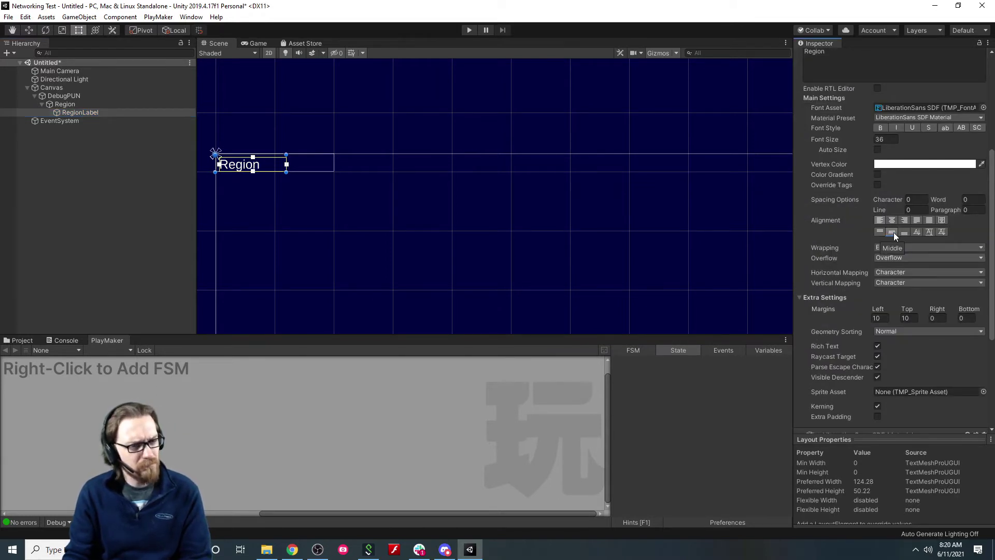
# Give RegionLabel a top margin of 0 and left margin of 10, checking it in the Game view.
pyautogui.click(880, 318)
pyautogui.write('0')
pyautogui.press('Tab')
pyautogui.write('0')
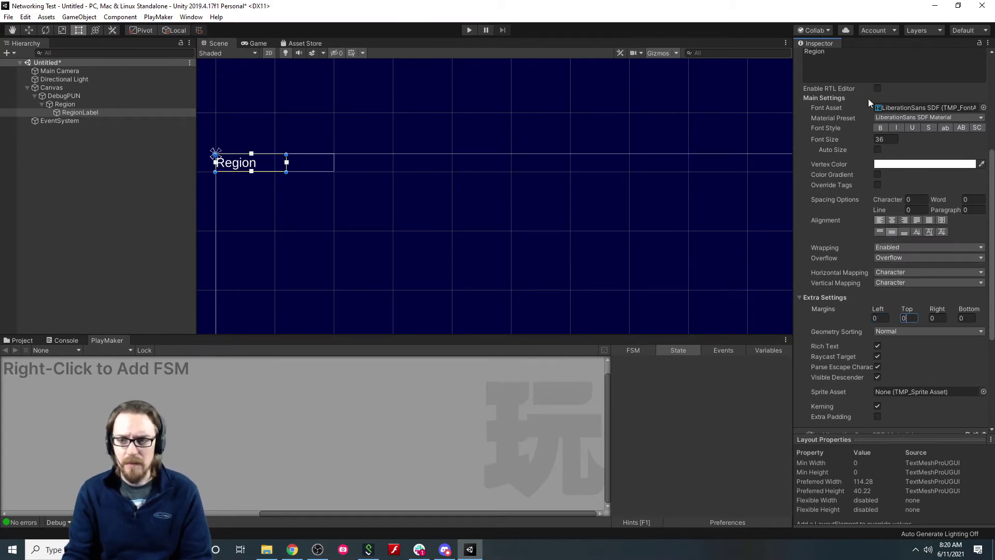
pyautogui.click(855, 67)
pyautogui.scroll(4, 822, 228)
pyautogui.scroll(-4, 852, 235)
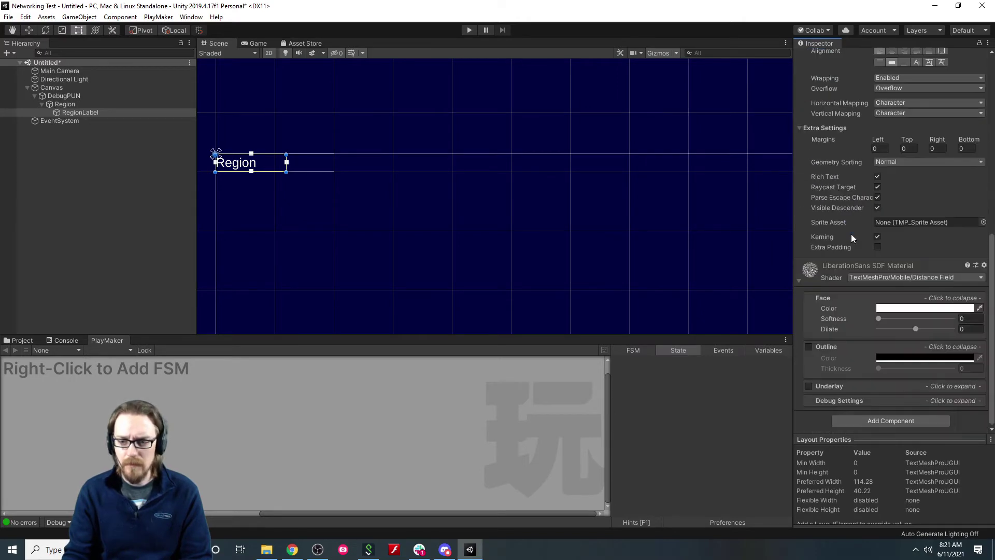
pyautogui.click(880, 148)
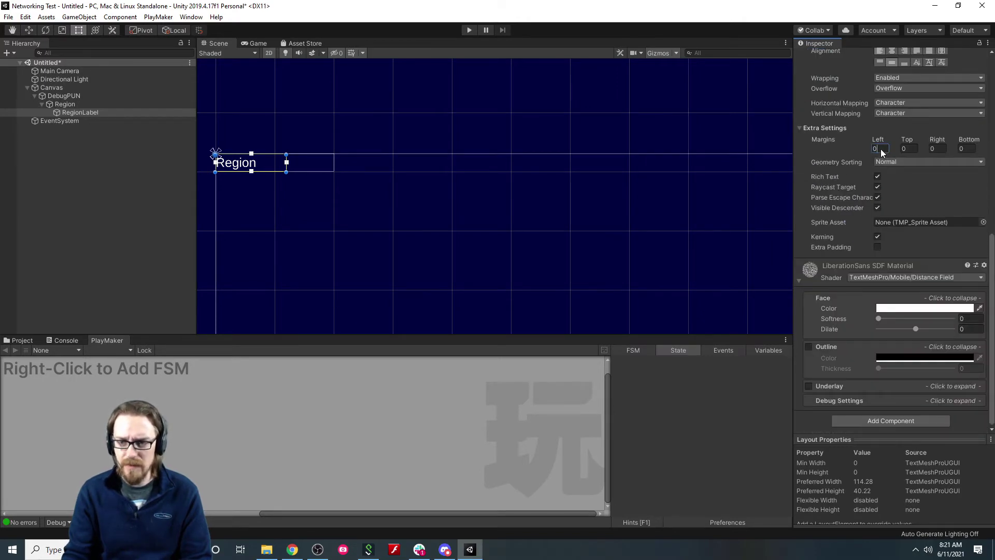
pyautogui.write('10')
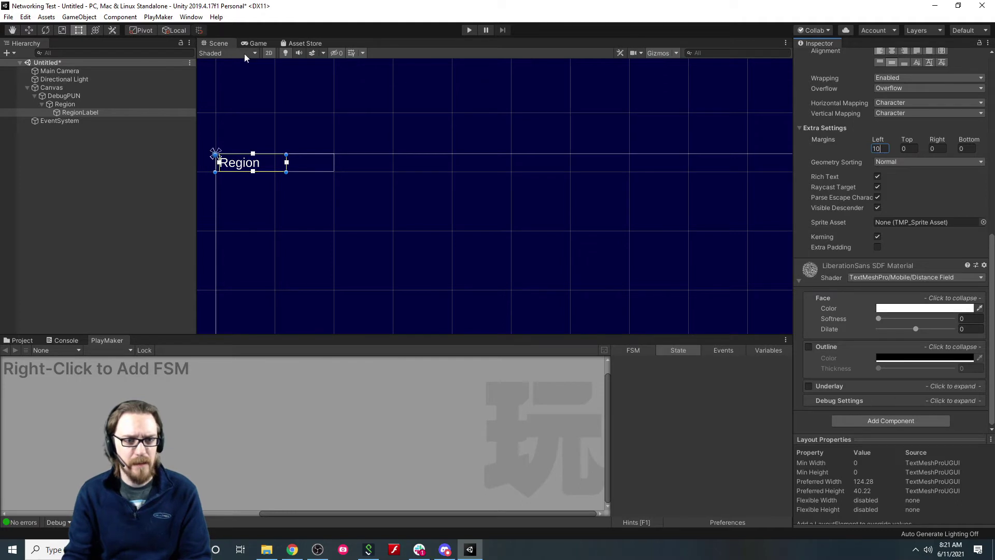
pyautogui.click(258, 44)
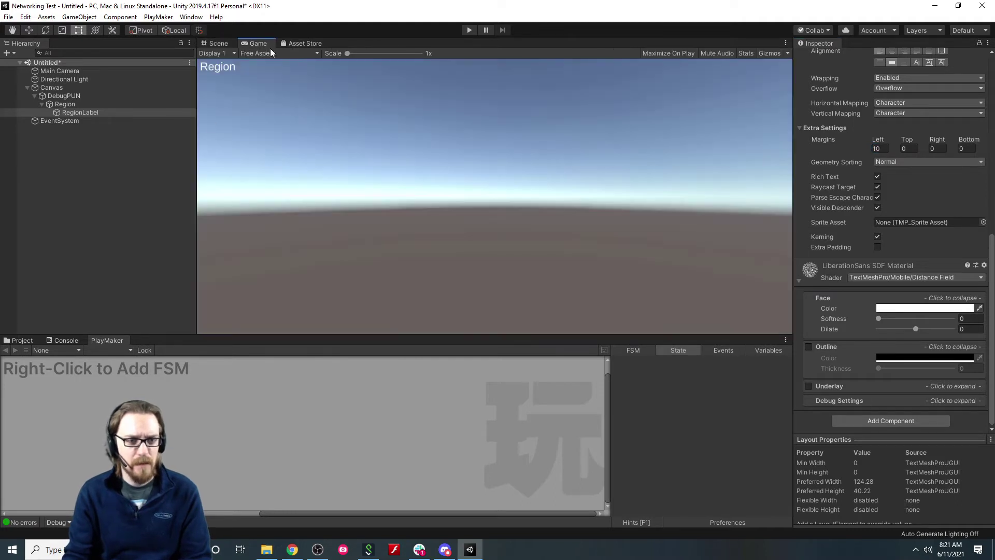
pyautogui.click(218, 44)
pyautogui.click(79, 113)
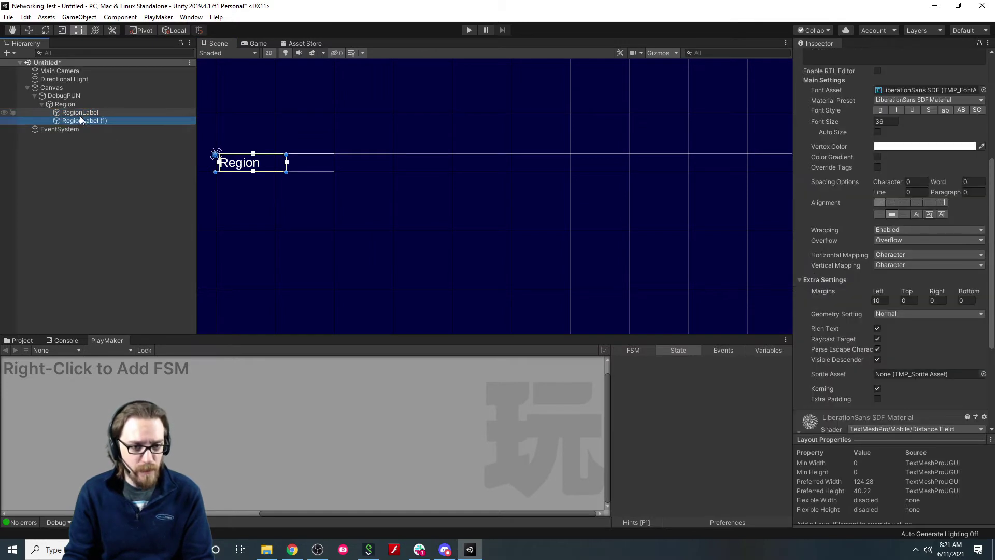
# Duplicate RegionLabel and narrow the original's width to about 142.
pyautogui.hotkey('ctrl', 'd')
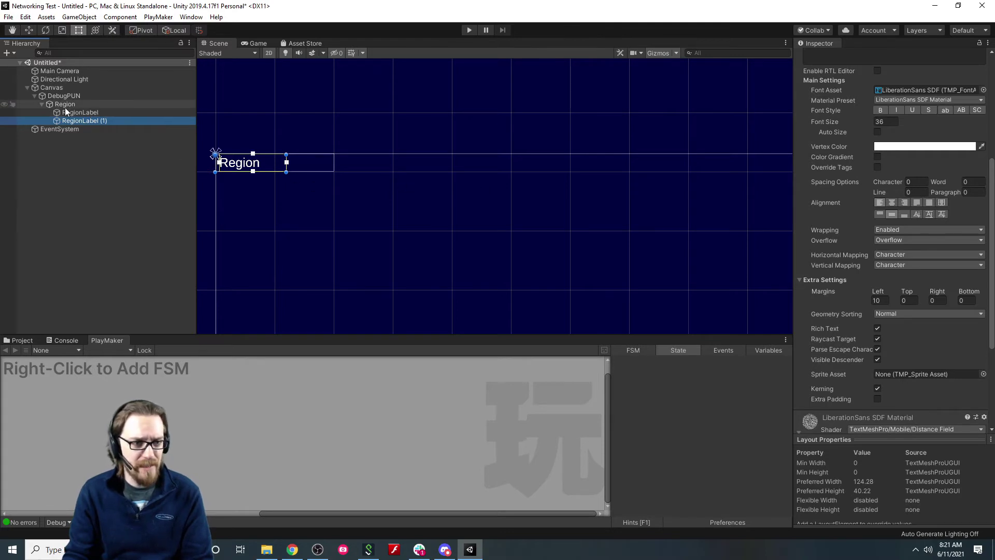
pyautogui.click(81, 112)
pyautogui.scroll(5, 863, 134)
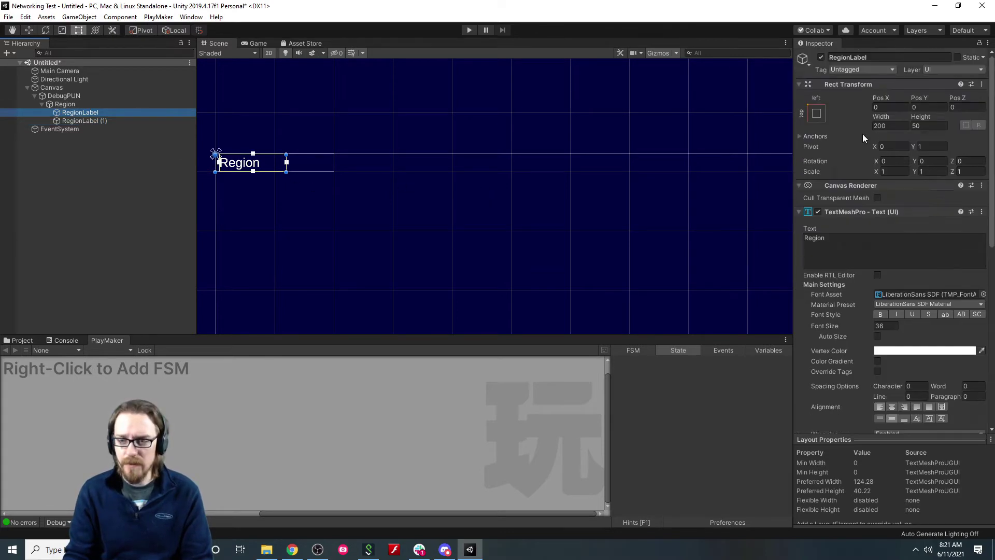
pyautogui.moveTo(885, 114); pyautogui.dragTo(705, 175)
# Rename the duplicate label RegionState.
pyautogui.click(87, 122)
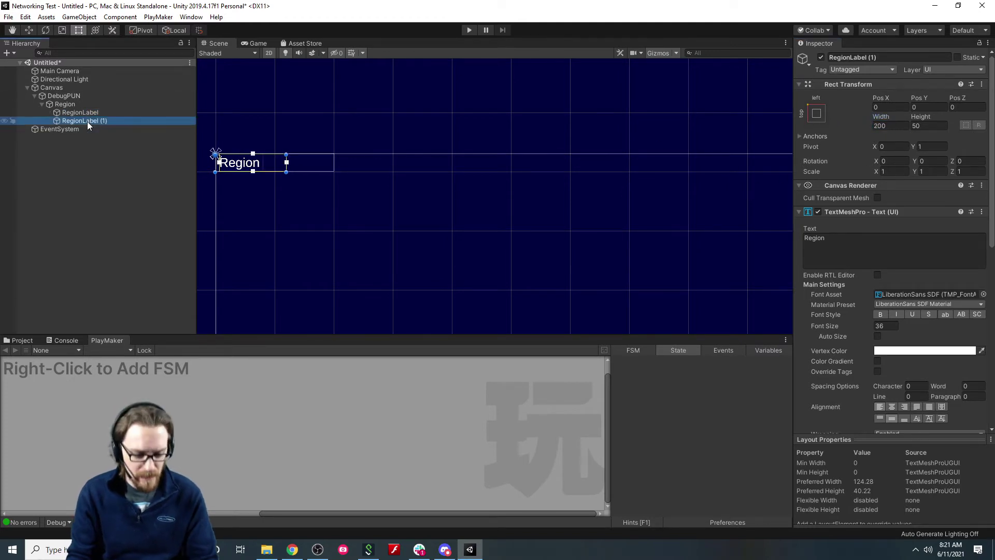
pyautogui.click(87, 121)
pyautogui.write('RegionStat')
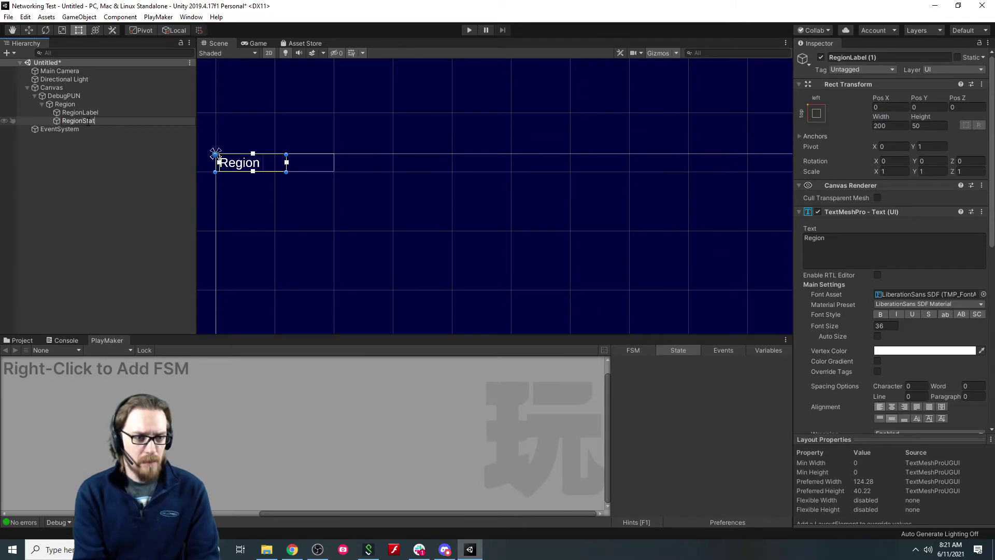
pyautogui.write('e')
pyautogui.press('Return')
pyautogui.click(65, 104)
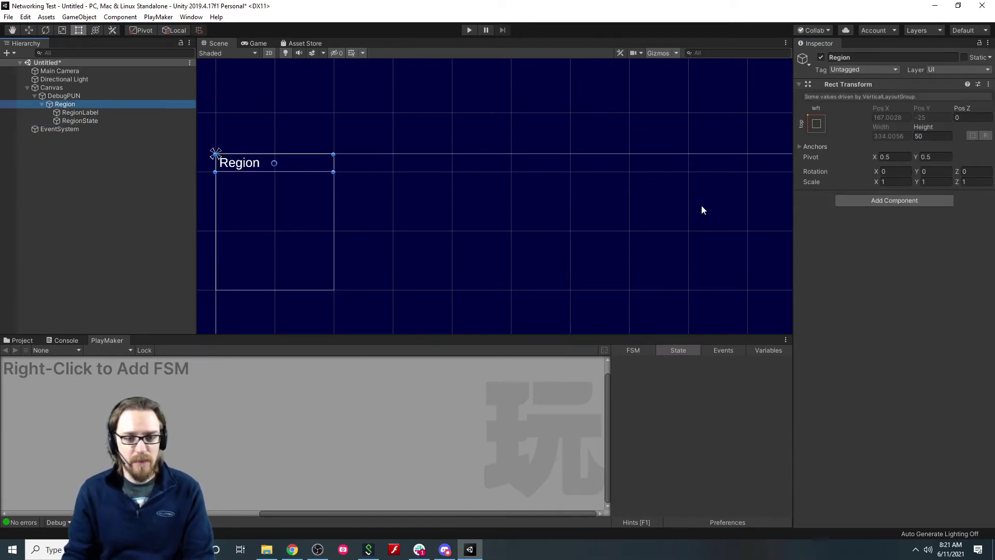
# Add a Horizontal Layout Group to Region and change RegionLabel to 'Region:', widened to fit one line.
pyautogui.click(901, 201)
pyautogui.write('H')
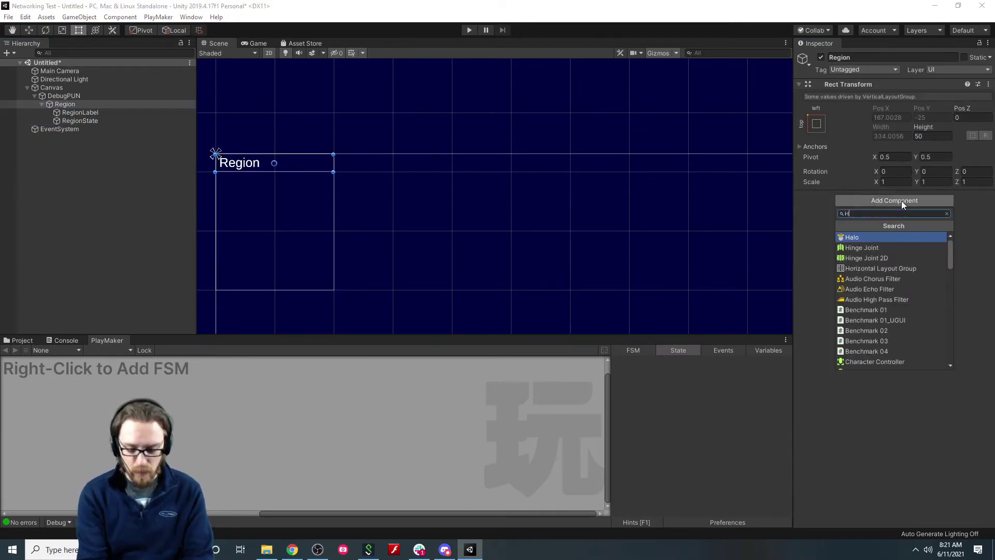
pyautogui.write('oriz')
pyautogui.press('Return')
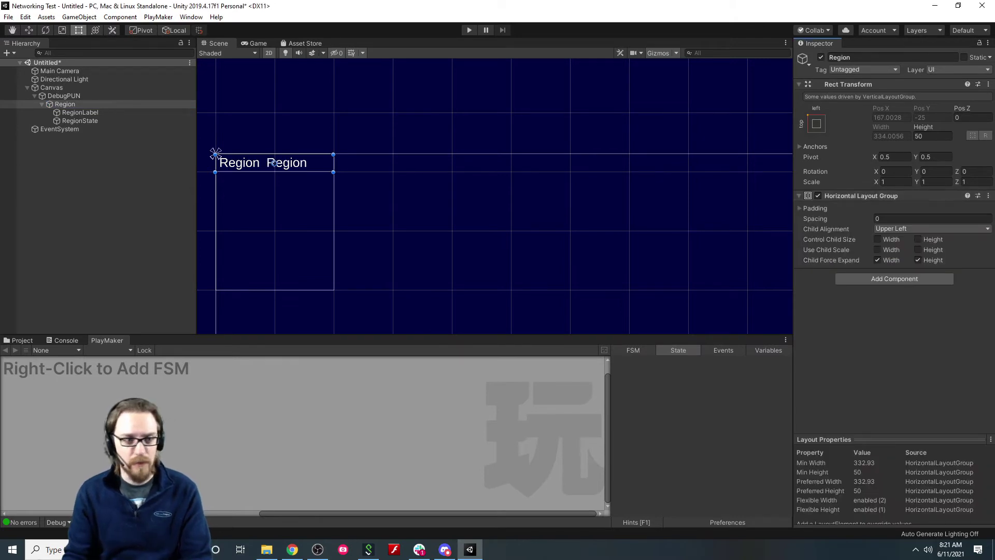
pyautogui.click(64, 112)
pyautogui.click(861, 247)
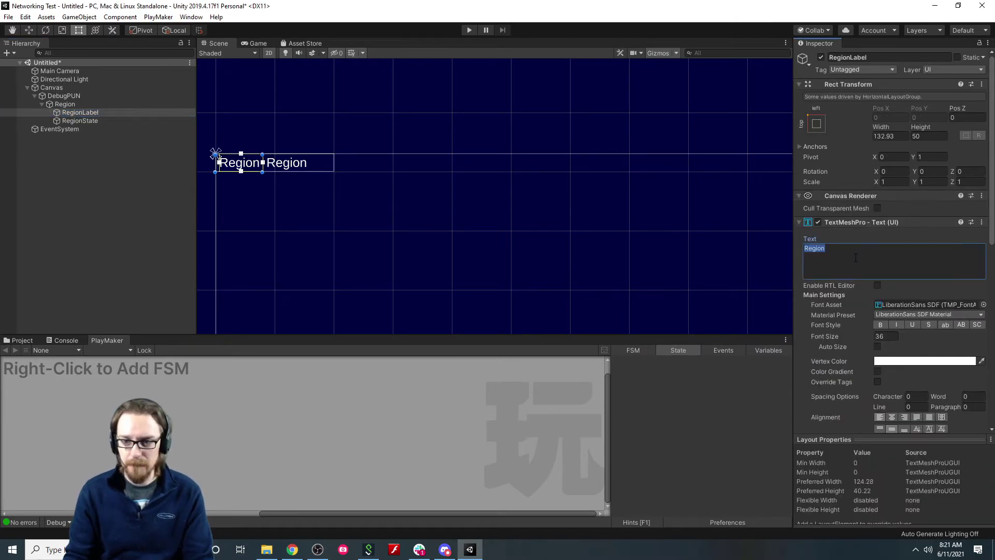
pyautogui.click(853, 248)
pyautogui.write(':')
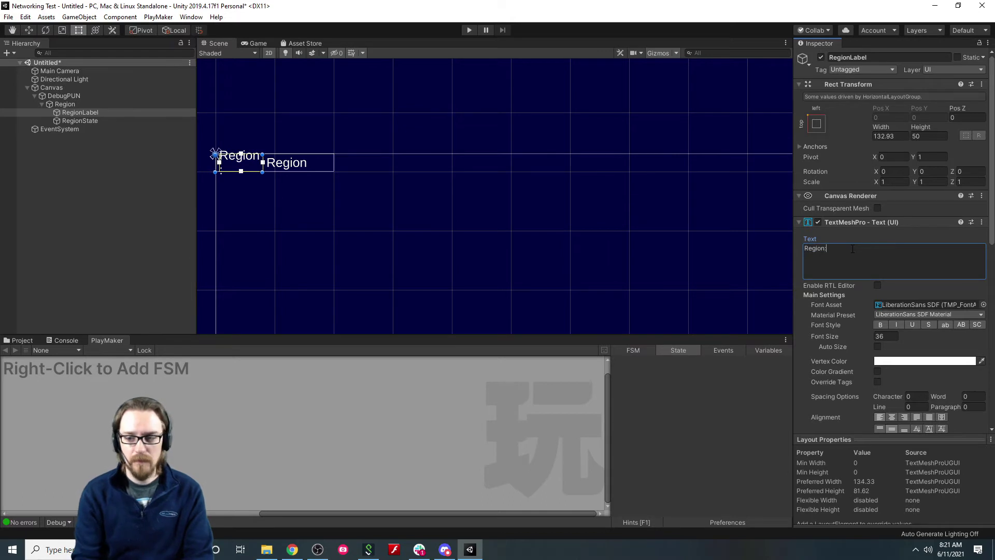
pyautogui.moveTo(886, 126); pyautogui.dragTo(899, 124)
# Set RegionState's left margin to 0 and its text to 'null'.
pyautogui.click(105, 121)
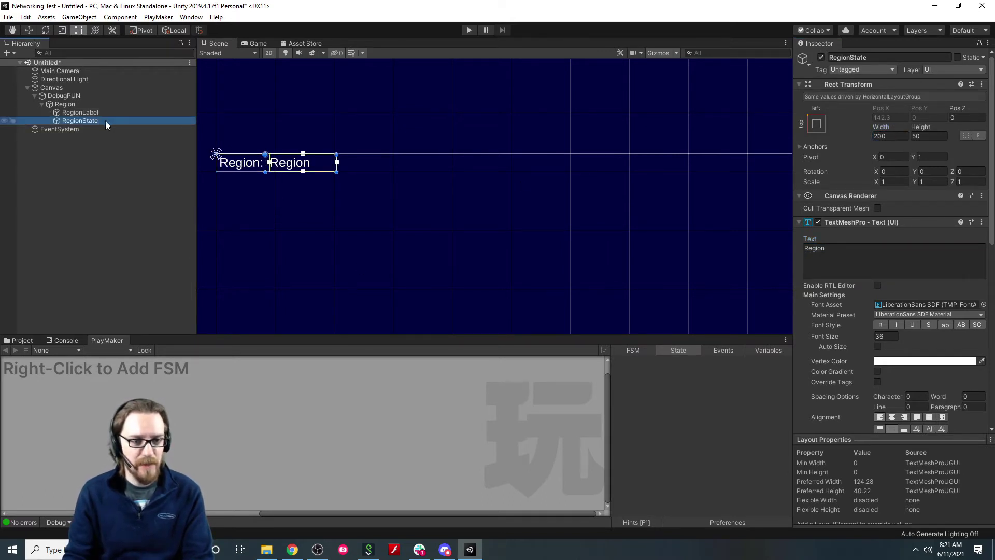
pyautogui.scroll(-10, 892, 370)
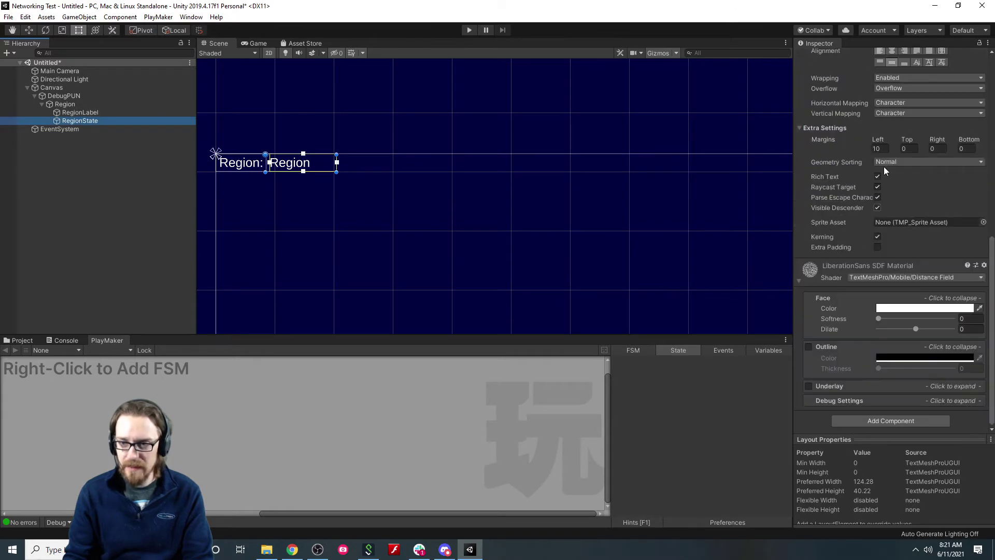
pyautogui.click(883, 149)
pyautogui.write('0')
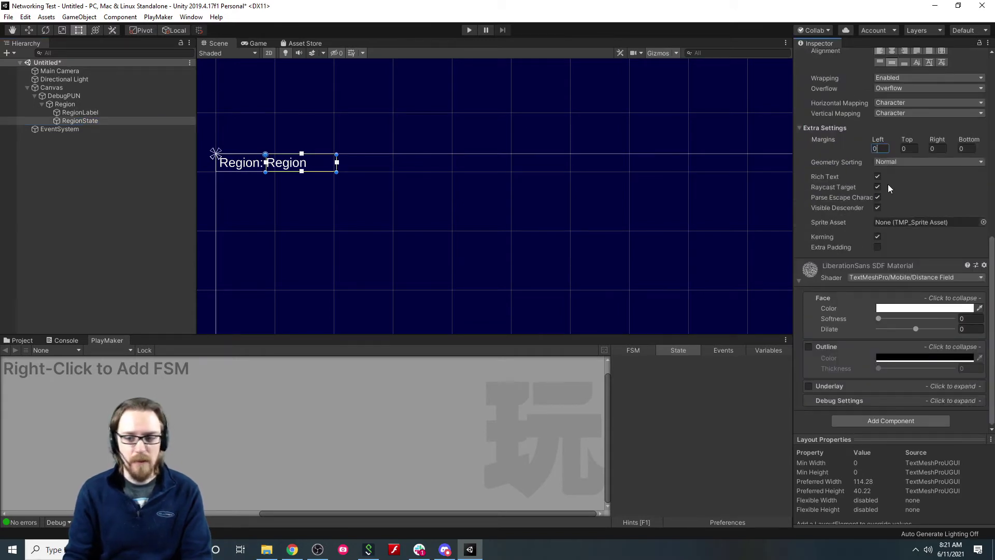
pyautogui.scroll(5, 898, 214)
pyautogui.scroll(3, 897, 218)
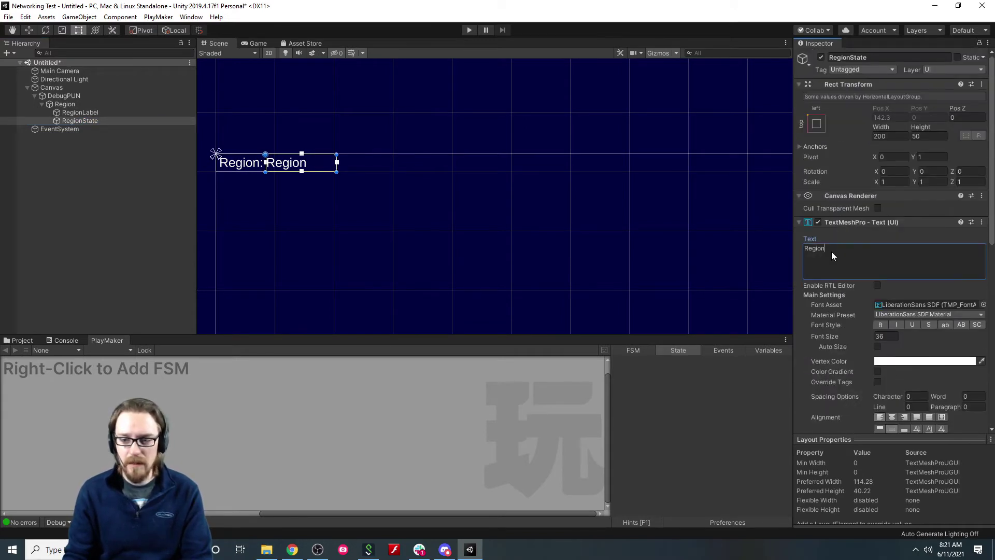
pyautogui.click(832, 251)
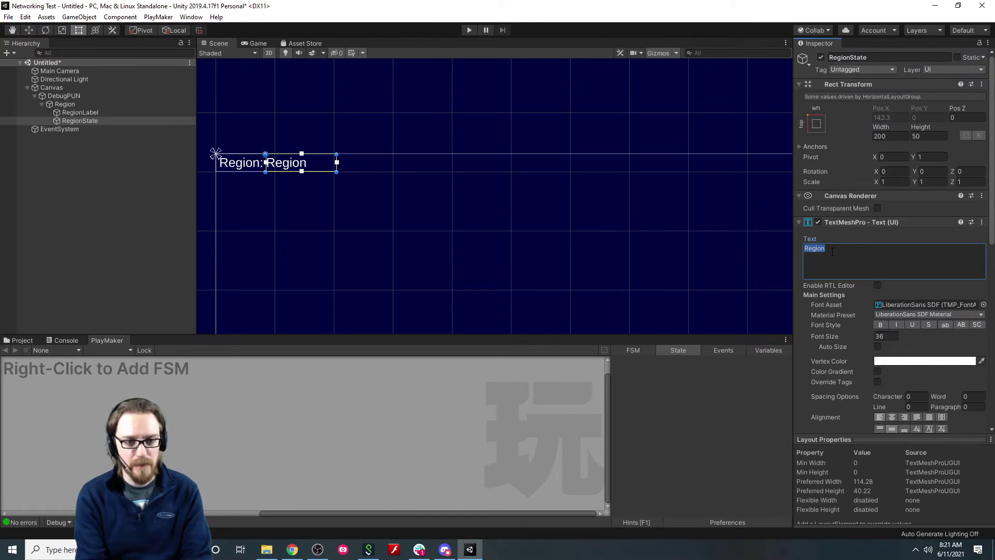
pyautogui.press('BackSpace')
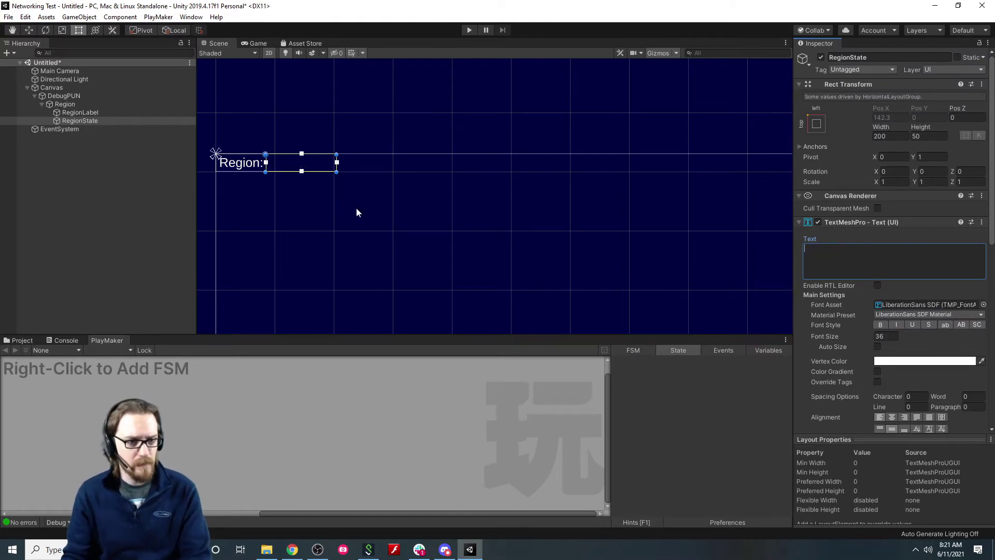
pyautogui.write('null')
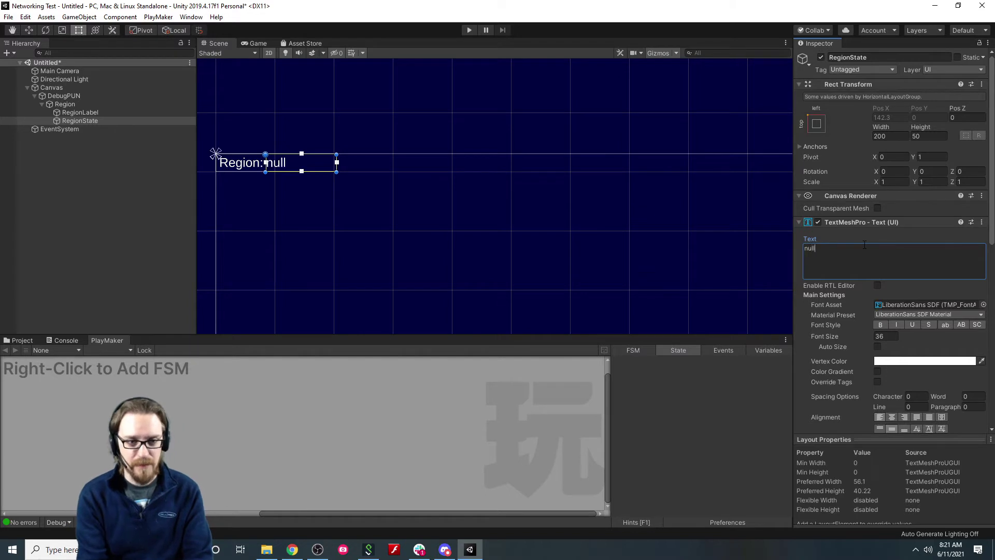
pyautogui.click(102, 225)
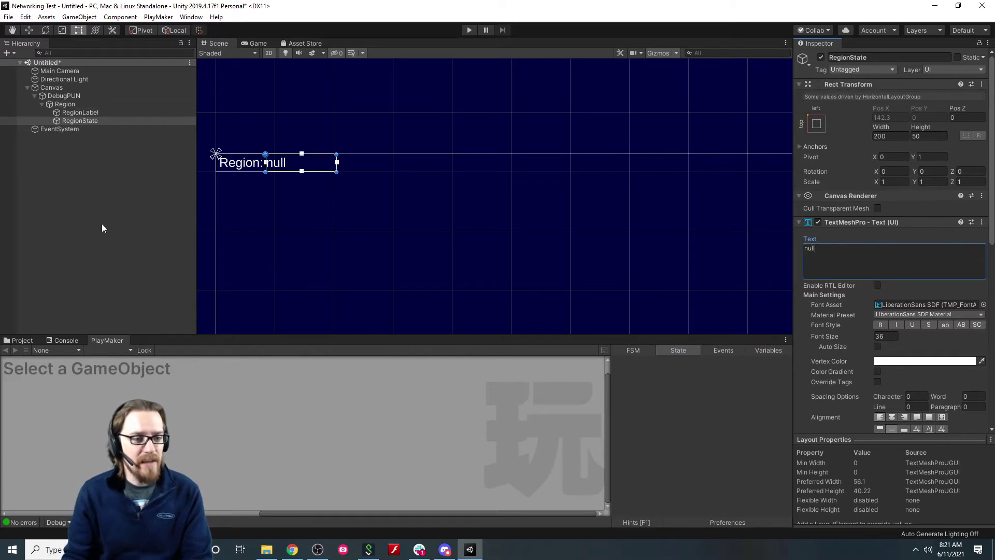
# Check the Region row's layout and width, then collapse Region in the Hierarchy.
pyautogui.click(72, 104)
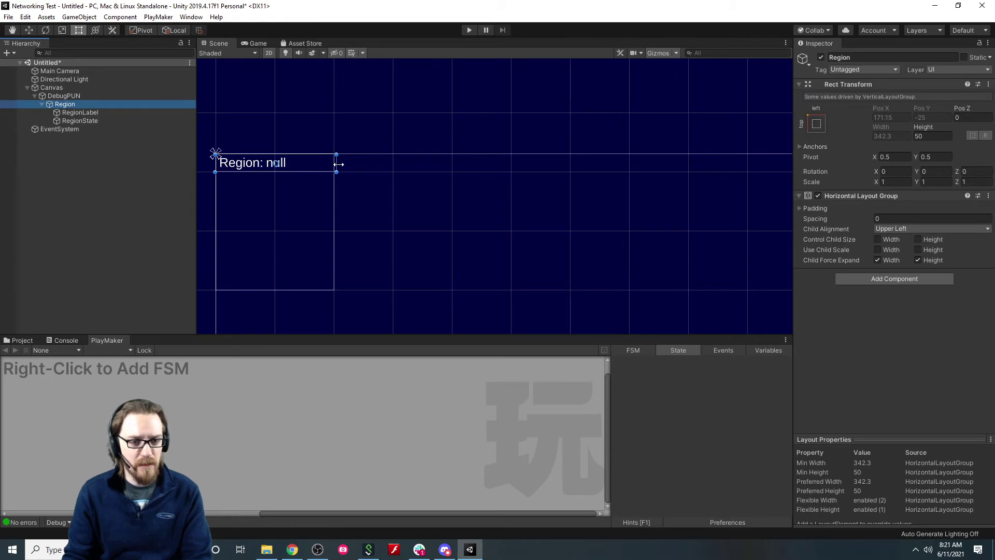
pyautogui.click(75, 95)
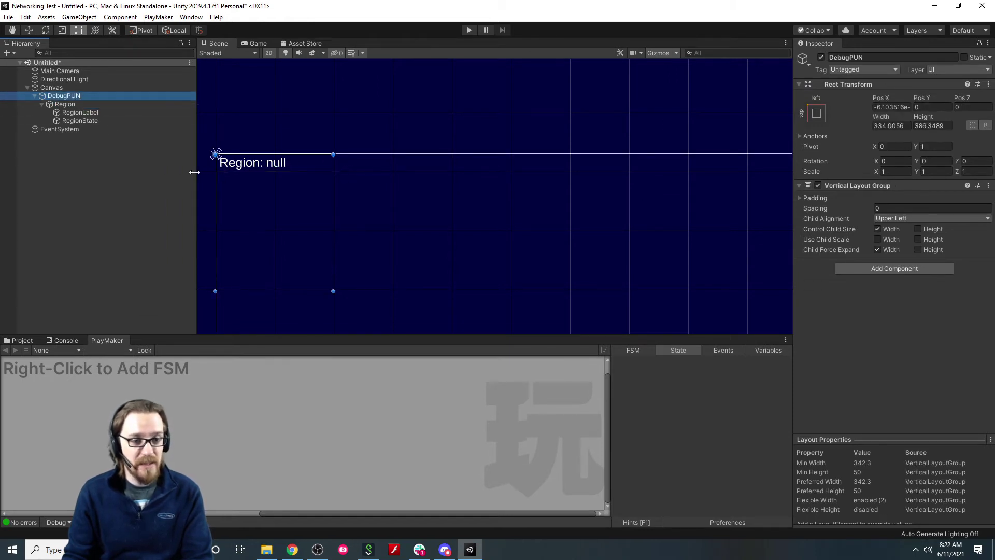
pyautogui.click(79, 105)
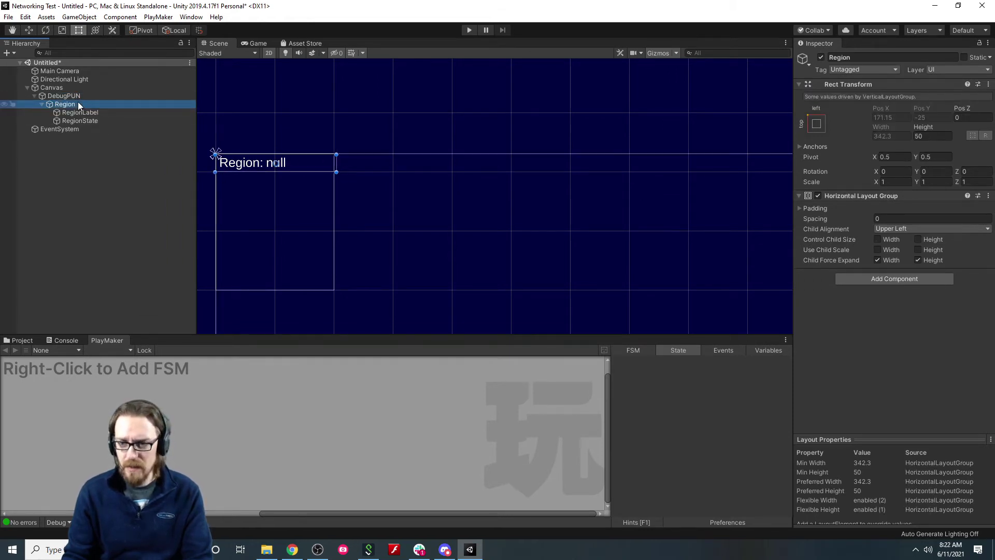
pyautogui.click(75, 96)
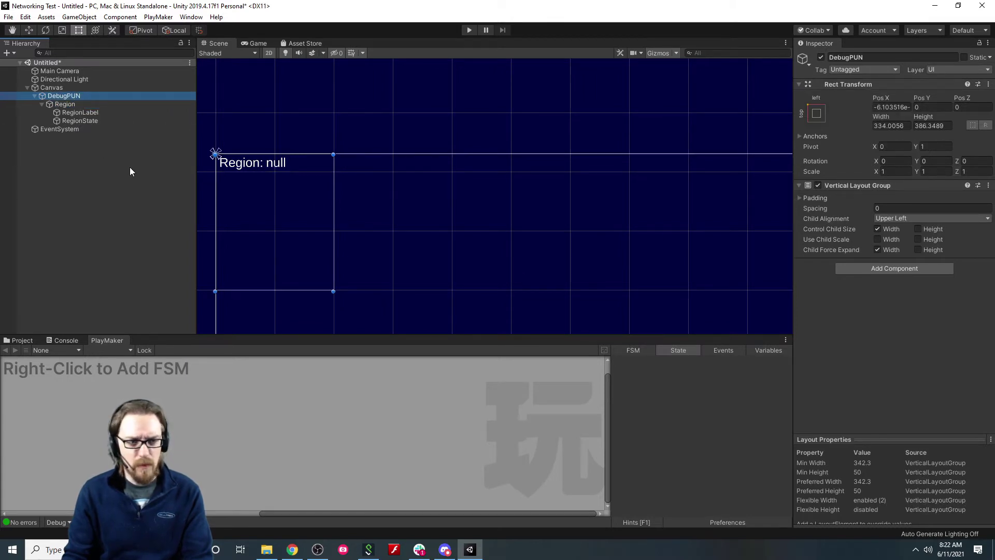
pyautogui.click(80, 103)
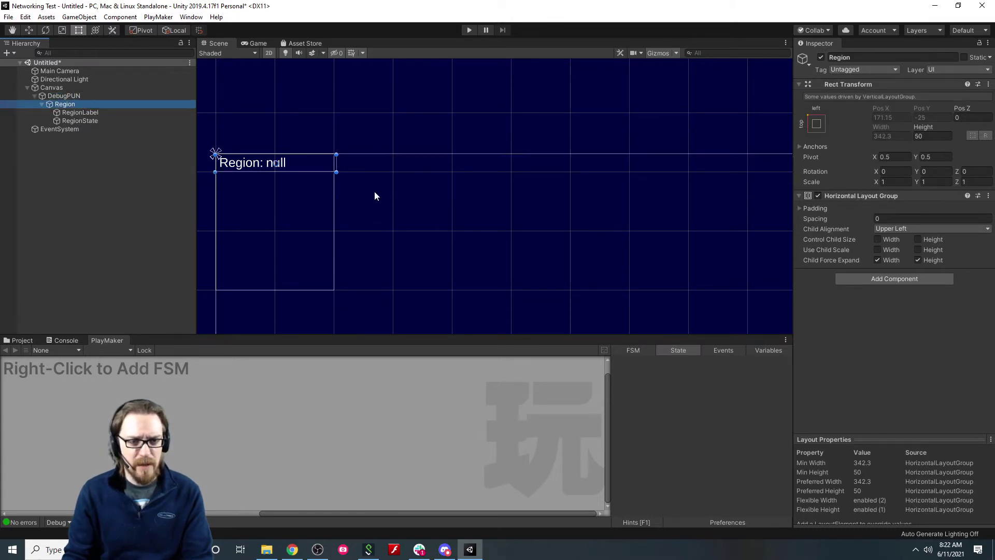
pyautogui.click(337, 161)
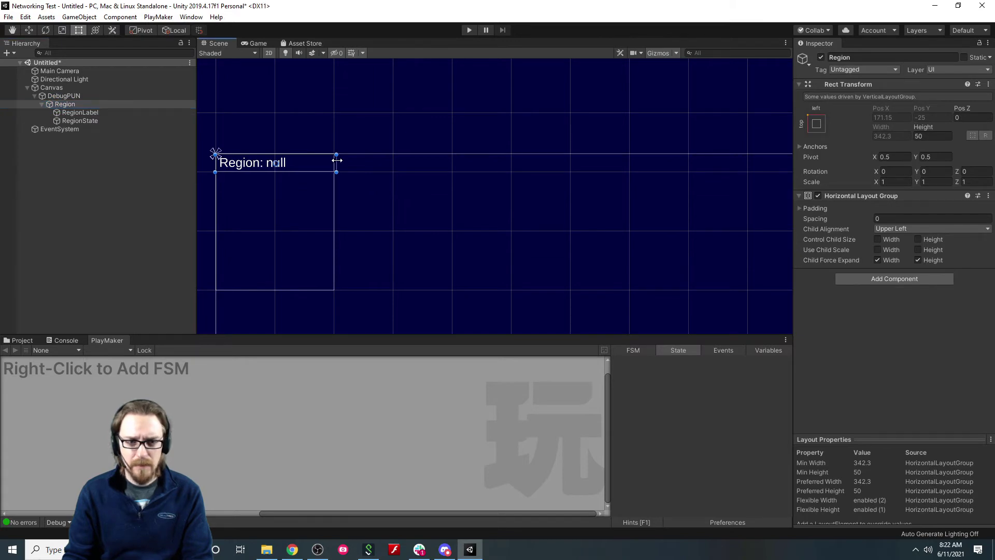
pyautogui.moveTo(337, 161); pyautogui.dragTo(335, 161)
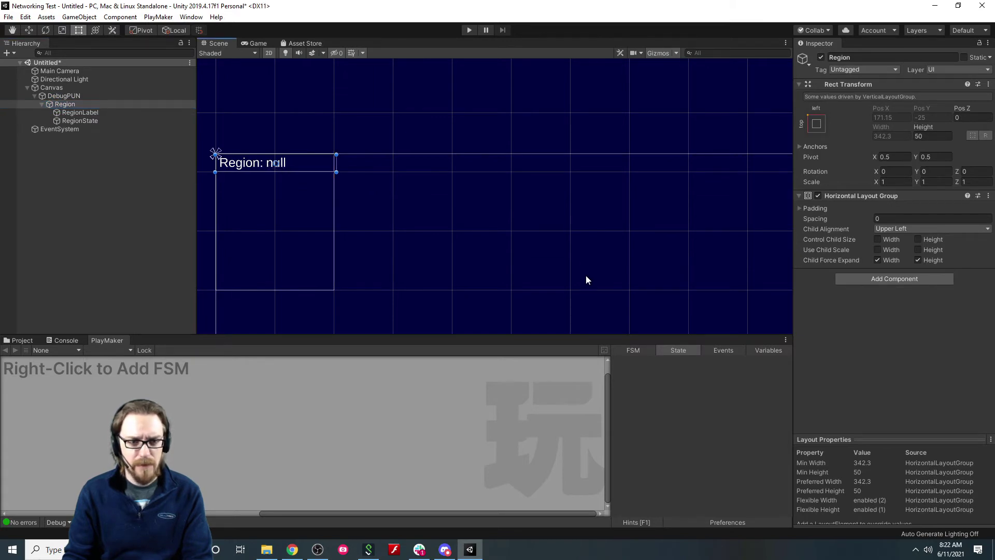
pyautogui.click(43, 104)
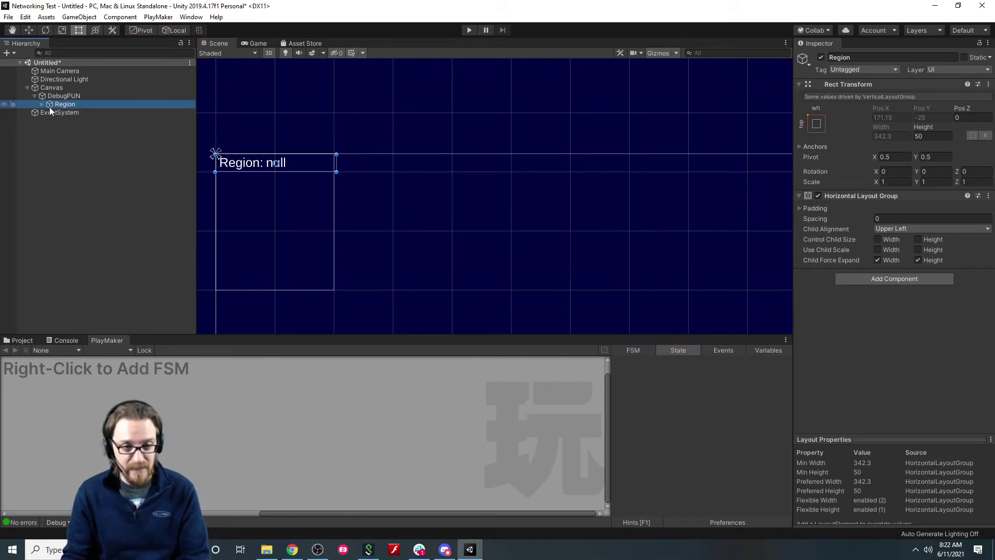
# Duplicate the Region row and rename the copy RoomAccess.
pyautogui.hotkey('ctrl', 'd')
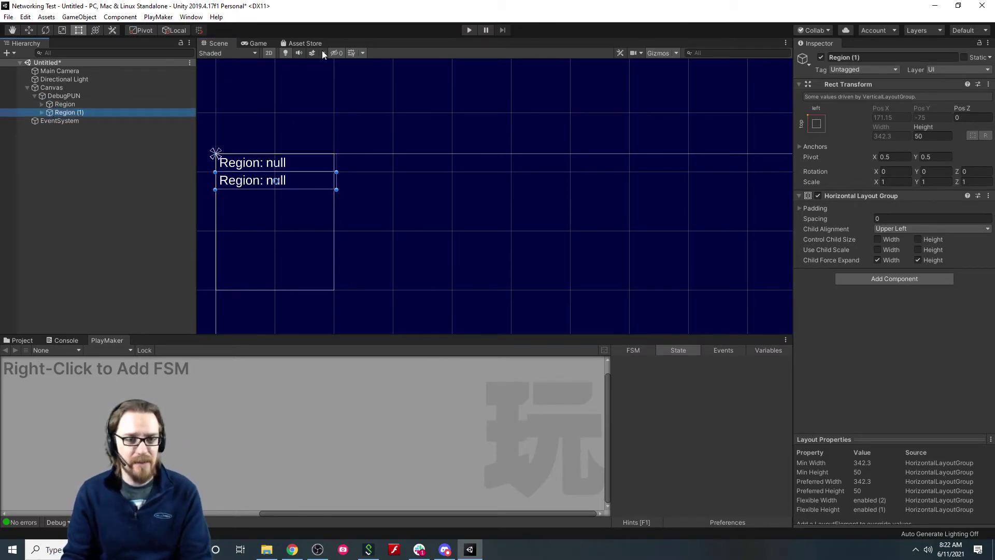
pyautogui.click(256, 43)
pyautogui.click(207, 42)
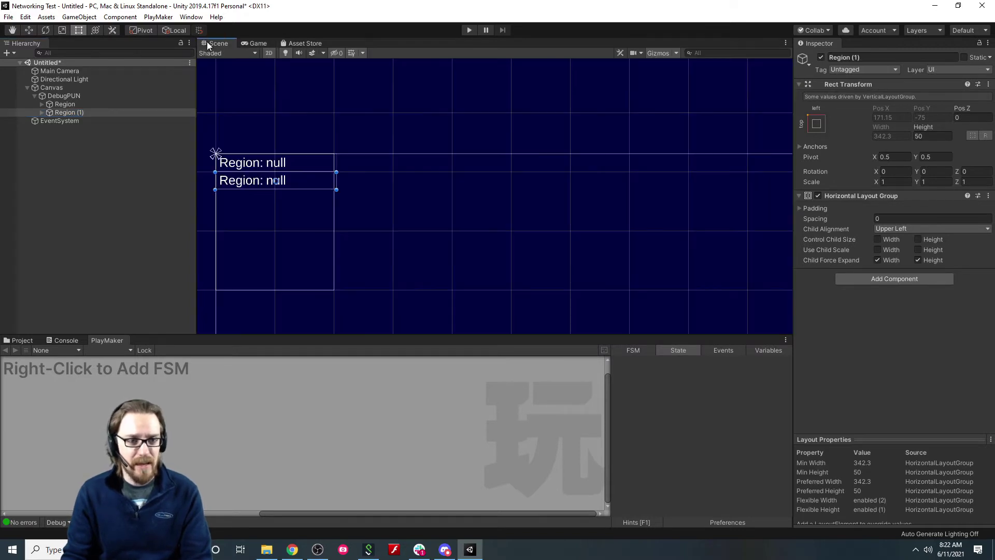
pyautogui.click(74, 111)
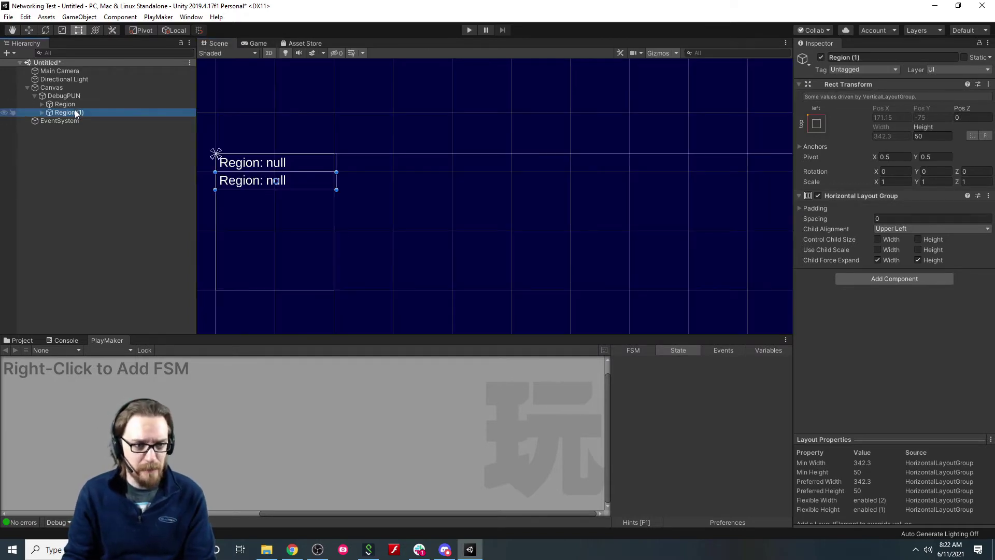
pyautogui.click(91, 113)
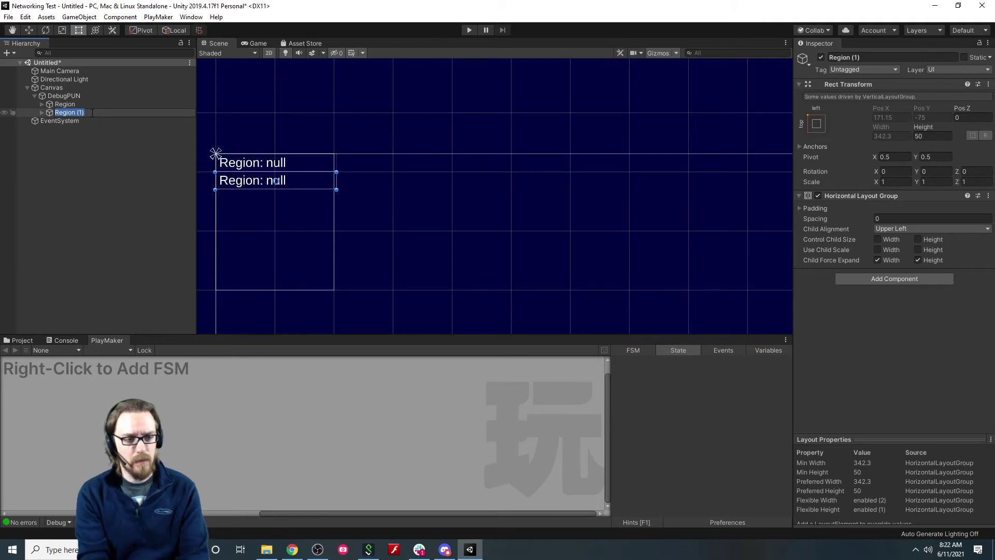
pyautogui.write('Room')
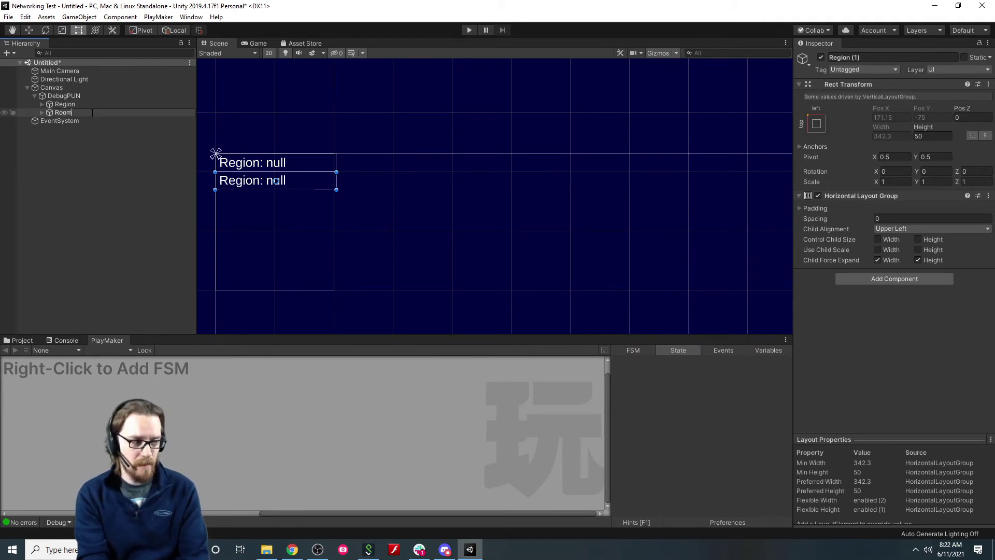
pyautogui.write('Access')
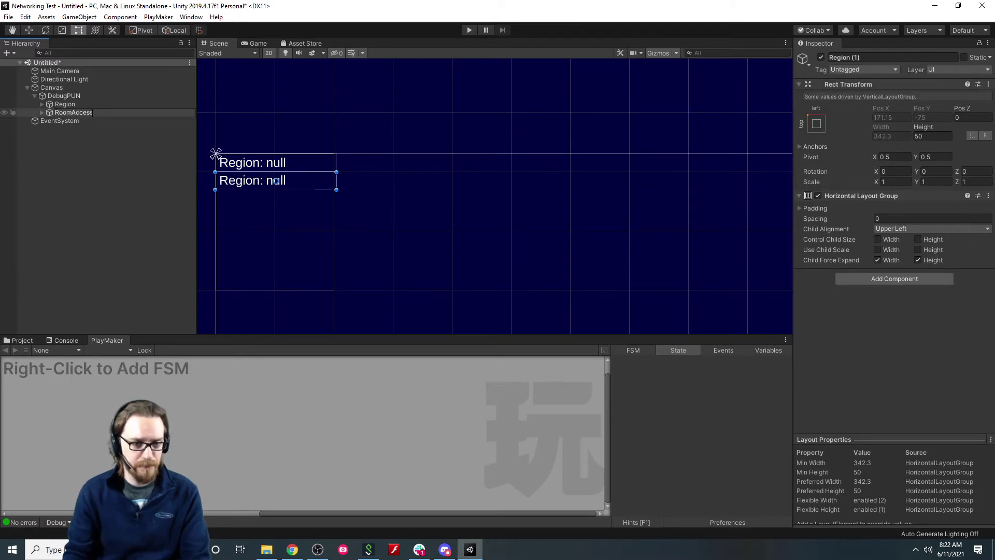
pyautogui.press('Return')
# Rename RoomAccess's RegionLabel child to RoomLabel and set its text to 'Room?:'.
pyautogui.click(42, 113)
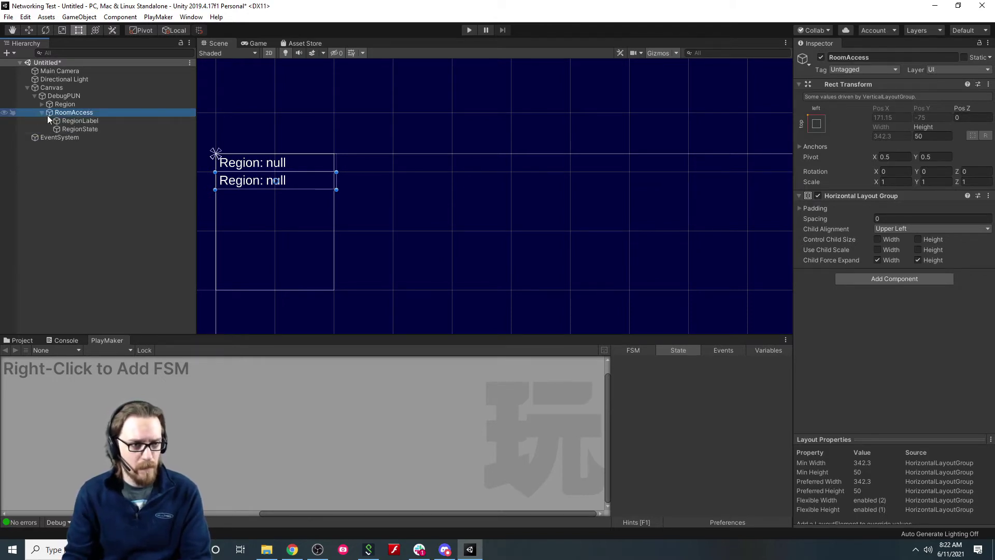
pyautogui.click(70, 123)
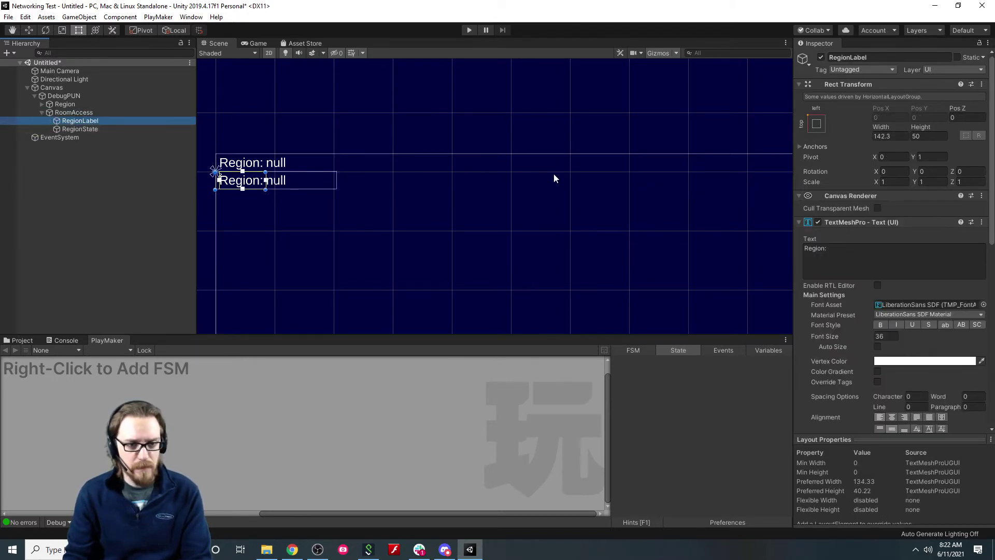
pyautogui.click(154, 123)
pyautogui.write('RoomLabel')
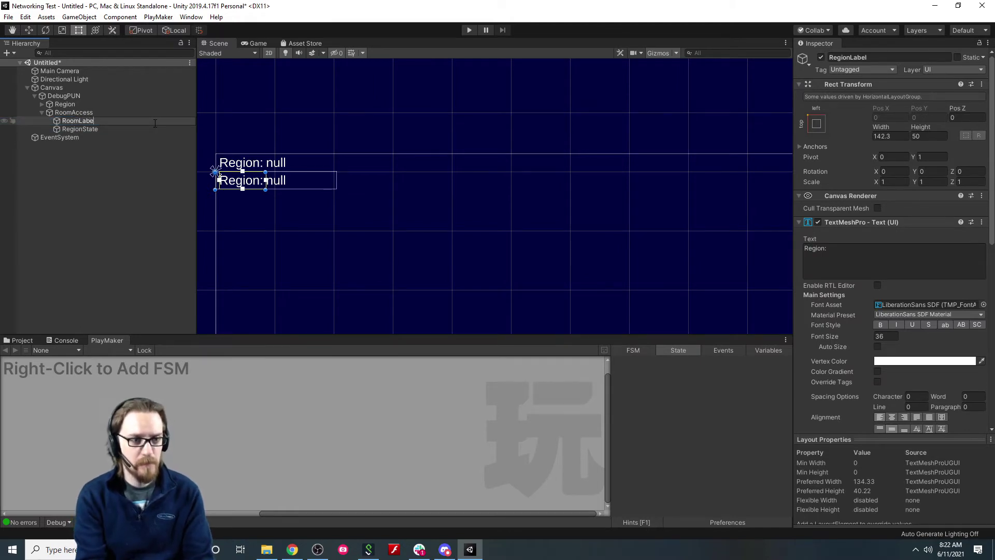
pyautogui.press('Return')
pyautogui.click(841, 260)
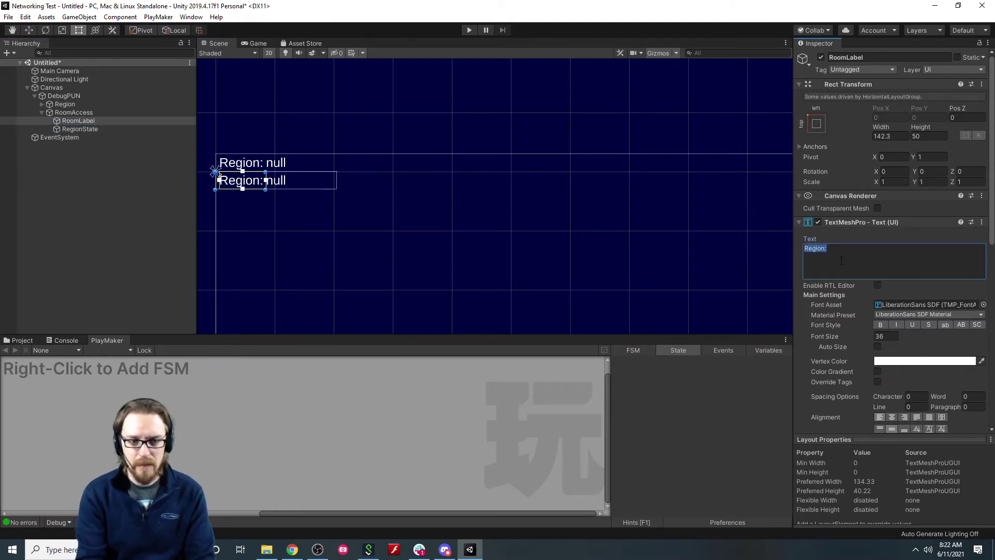
pyautogui.write('Room?:')
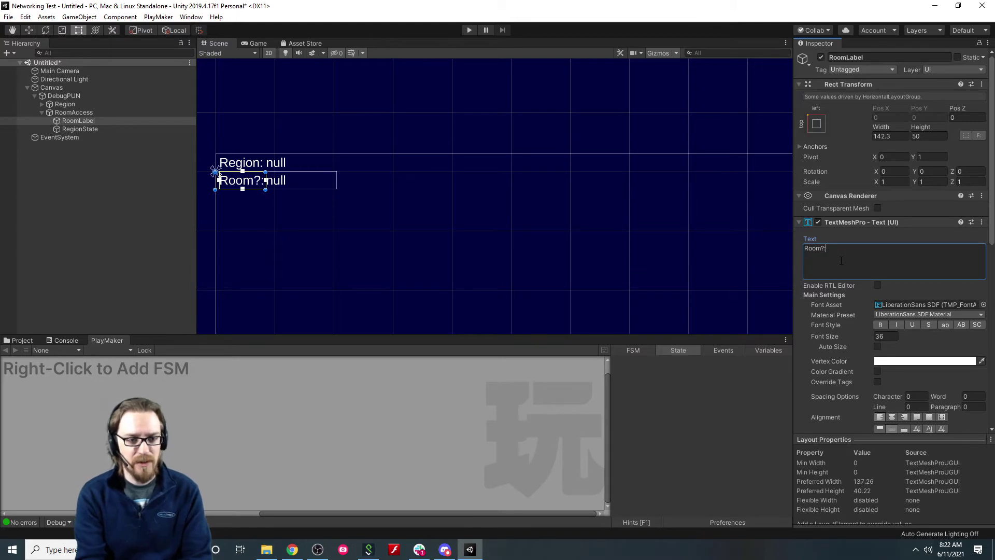
pyautogui.click(76, 127)
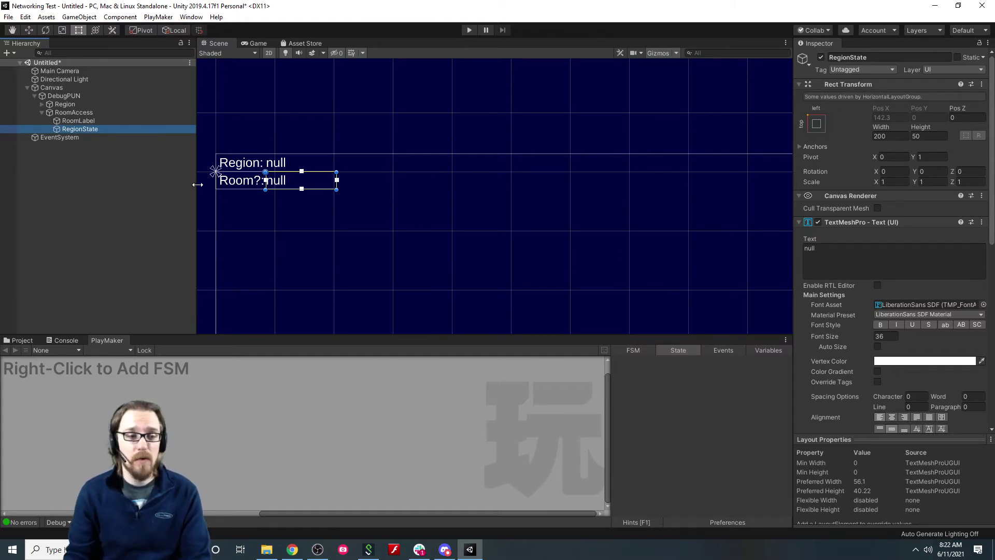
pyautogui.click(41, 113)
pyautogui.click(48, 112)
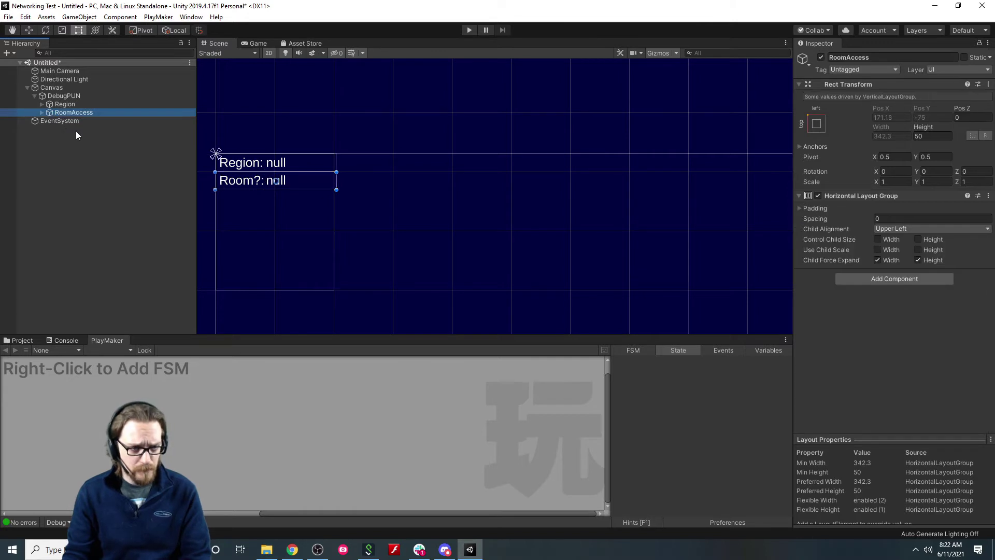
# Duplicate the RoomAccess row and rename the copy RoomName.
pyautogui.hotkey('ctrl', 'd')
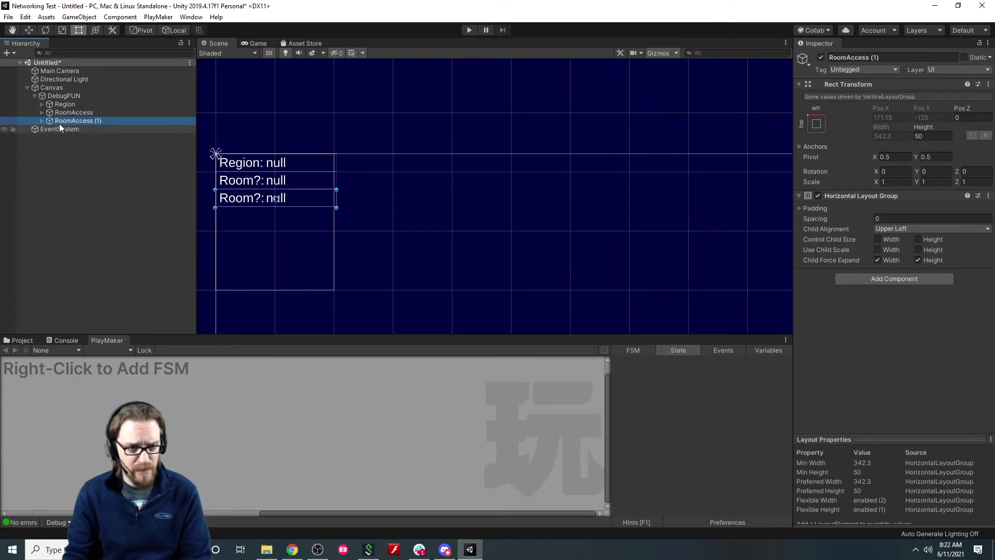
pyautogui.click(63, 121)
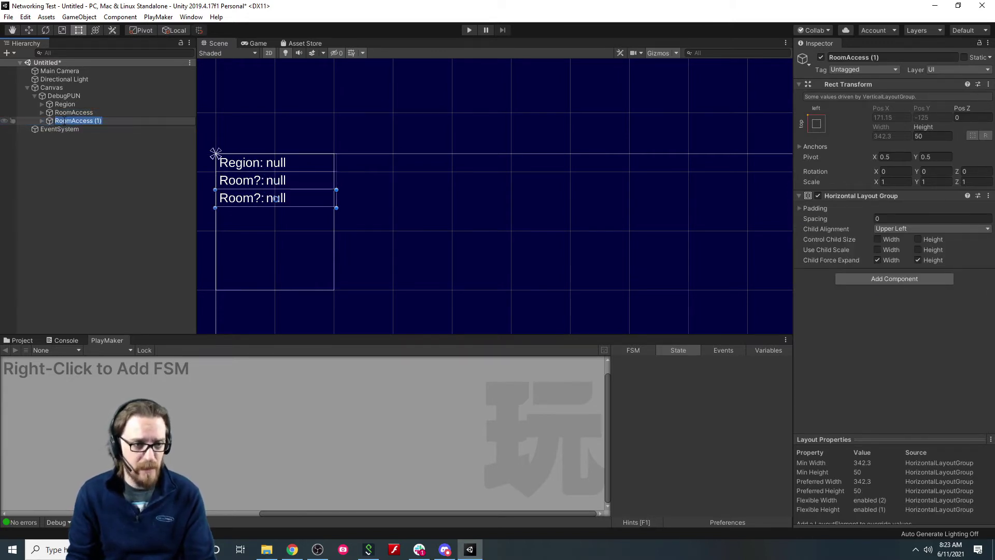
pyautogui.write('RoomName')
pyautogui.press('Return')
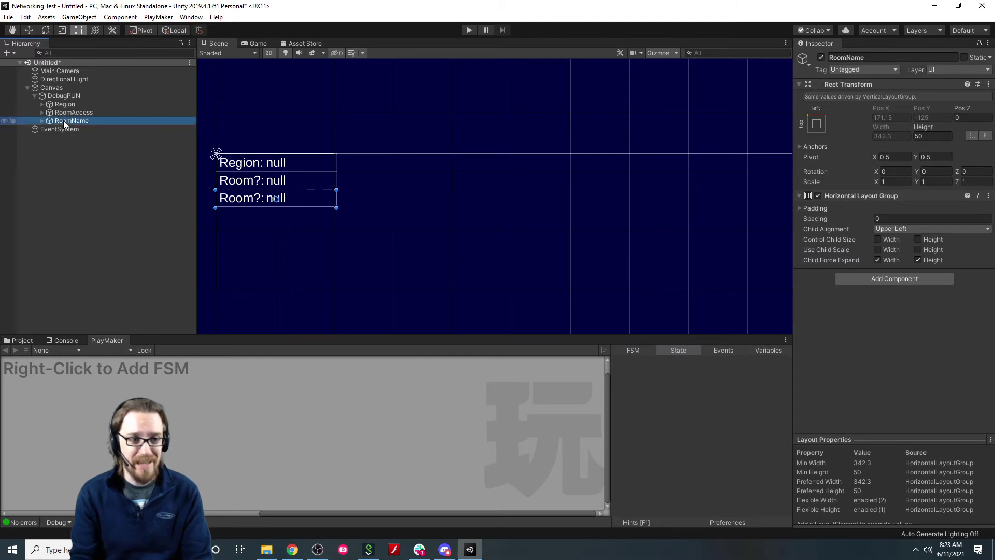
# Change the row's label text to 'Room Name:' and widen the label to fit.
pyautogui.click(42, 121)
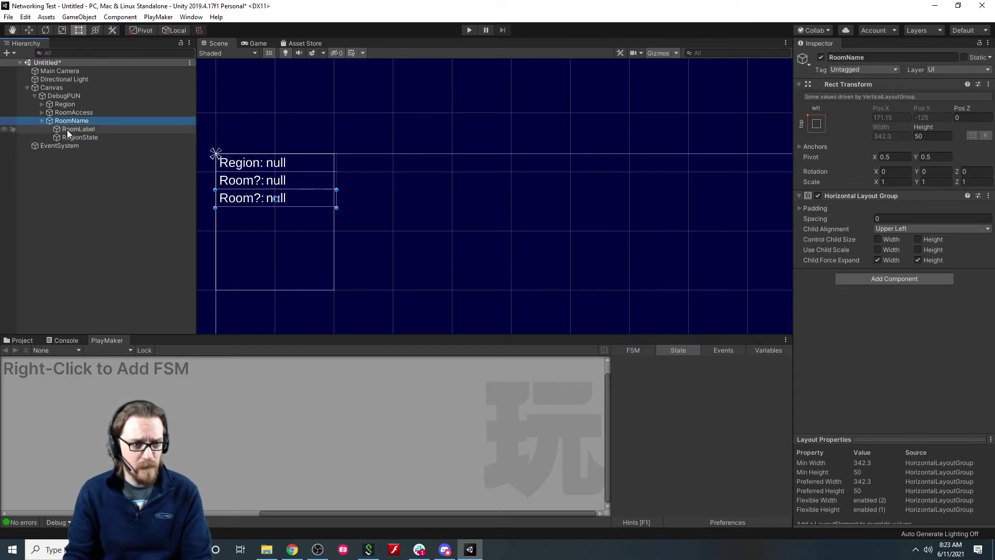
pyautogui.click(67, 130)
pyautogui.click(861, 252)
pyautogui.hotkey('ctrl', 'a')
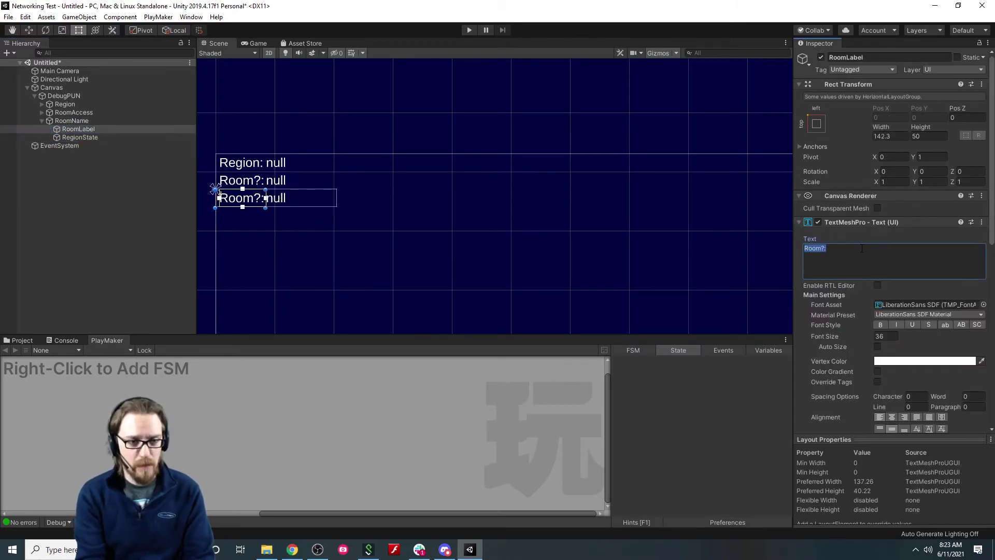
pyautogui.press('BackSpace')
pyautogui.write('Room Na')
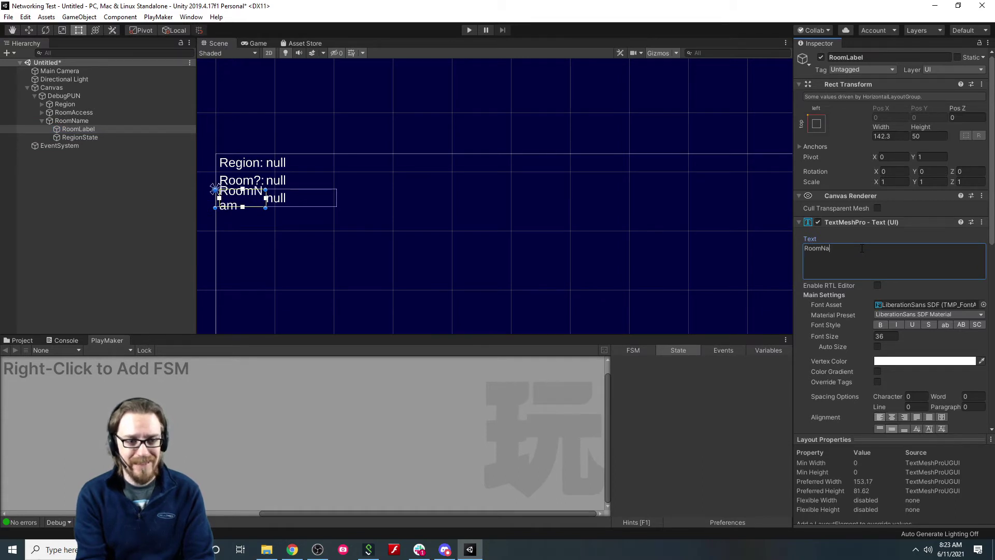
pyautogui.write('m')
pyautogui.press('BackSpace')
pyautogui.press('BackSpace')
pyautogui.press('BackSpace')
pyautogui.write('Name:')
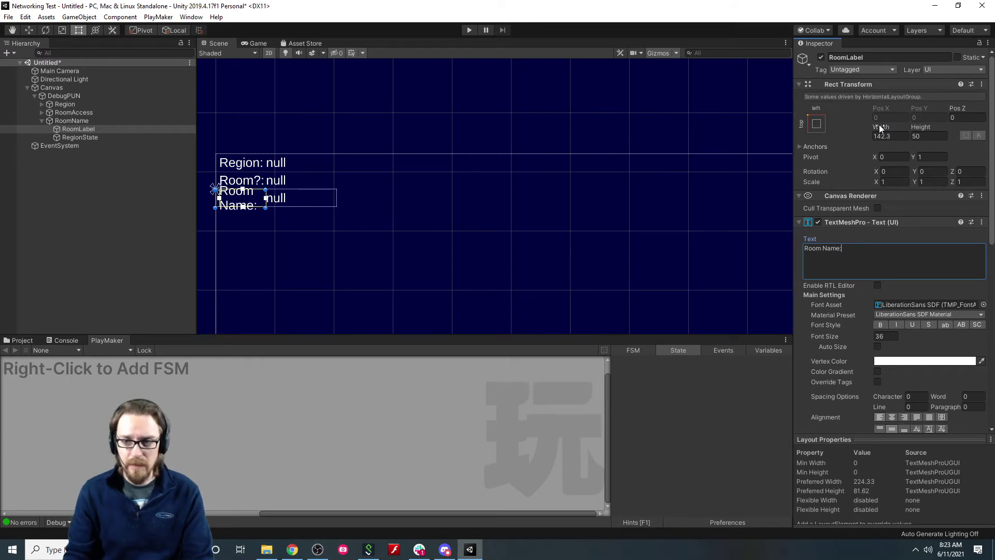
pyautogui.moveTo(879, 124); pyautogui.dragTo(21, 150)
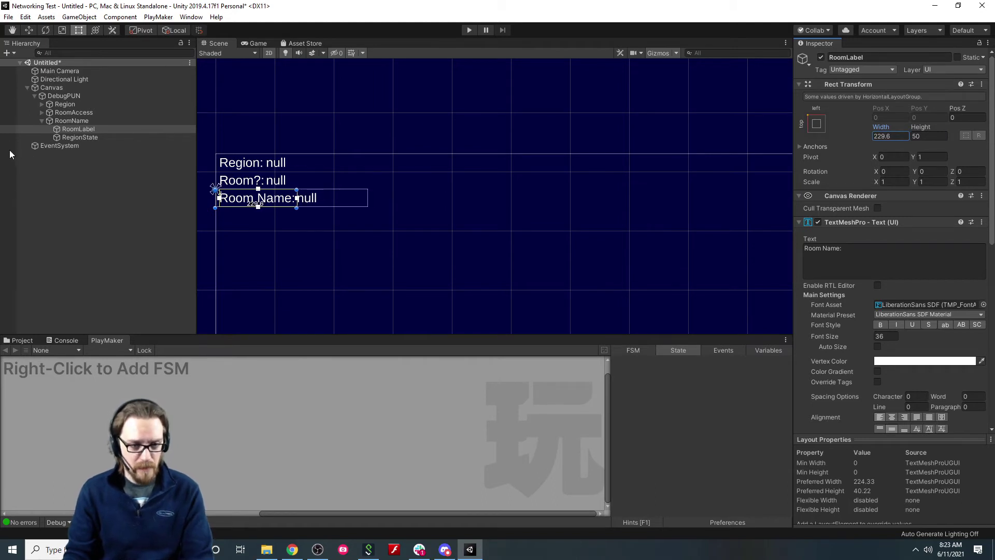
# Rename the children RoomNameLabel and RoomNameState, then collapse and select RoomName.
pyautogui.click(81, 130)
pyautogui.press('F2')
pyautogui.write('RoomNameLabel')
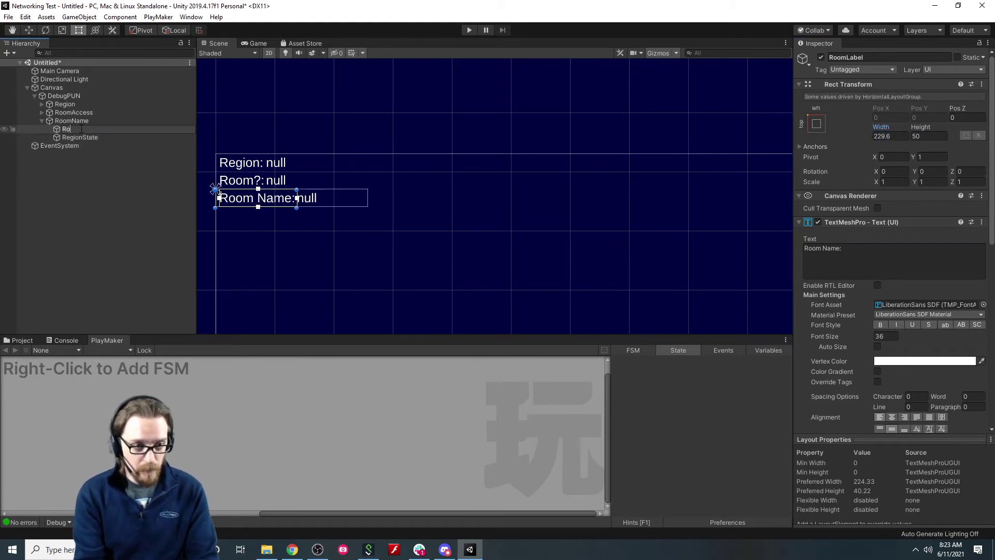
pyautogui.press('Return')
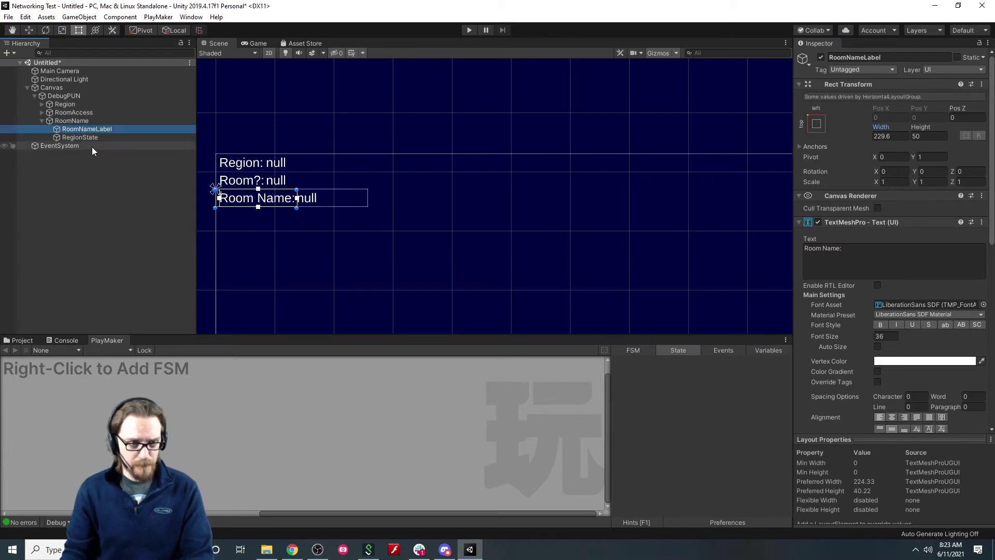
pyautogui.click(91, 139)
pyautogui.press('F2')
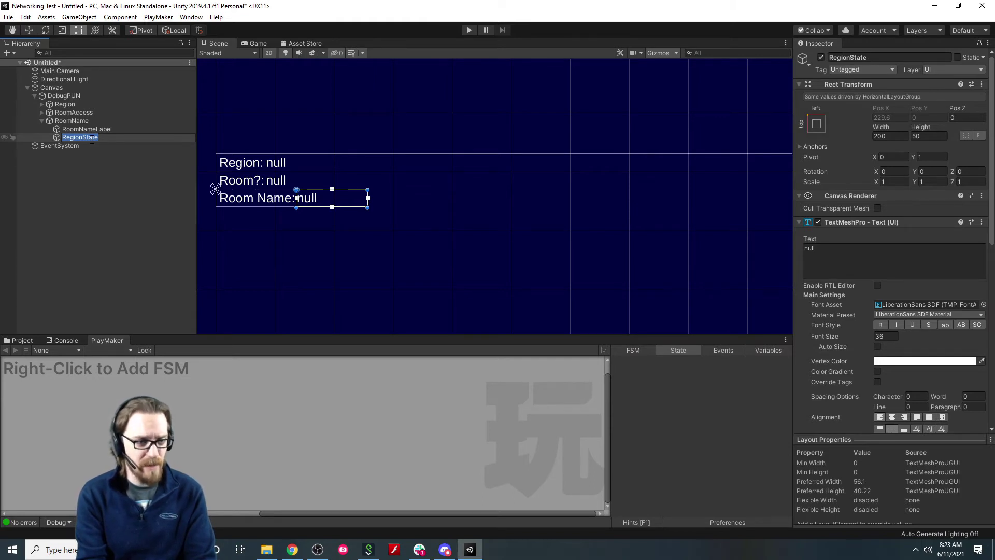
pyautogui.write('RoomName')
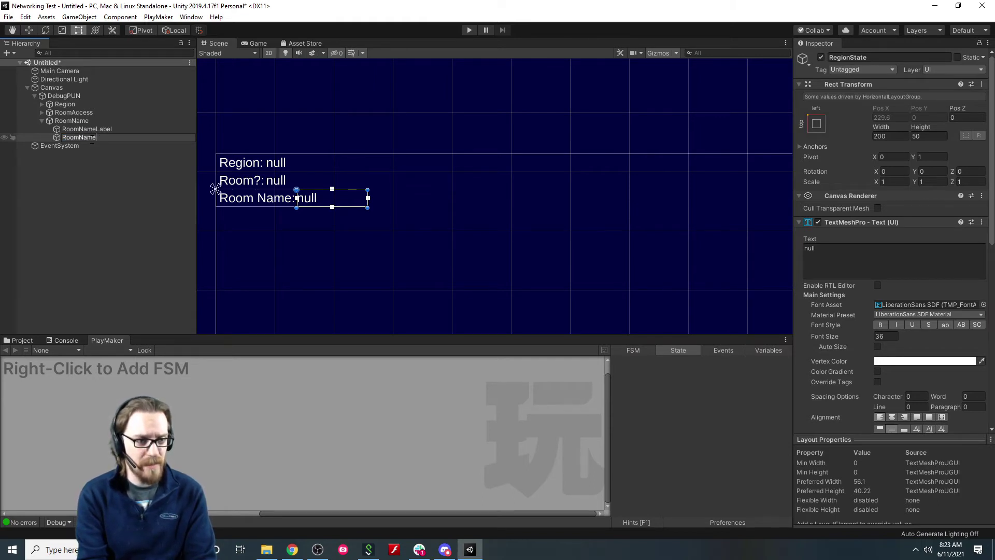
pyautogui.write('State')
pyautogui.press('Return')
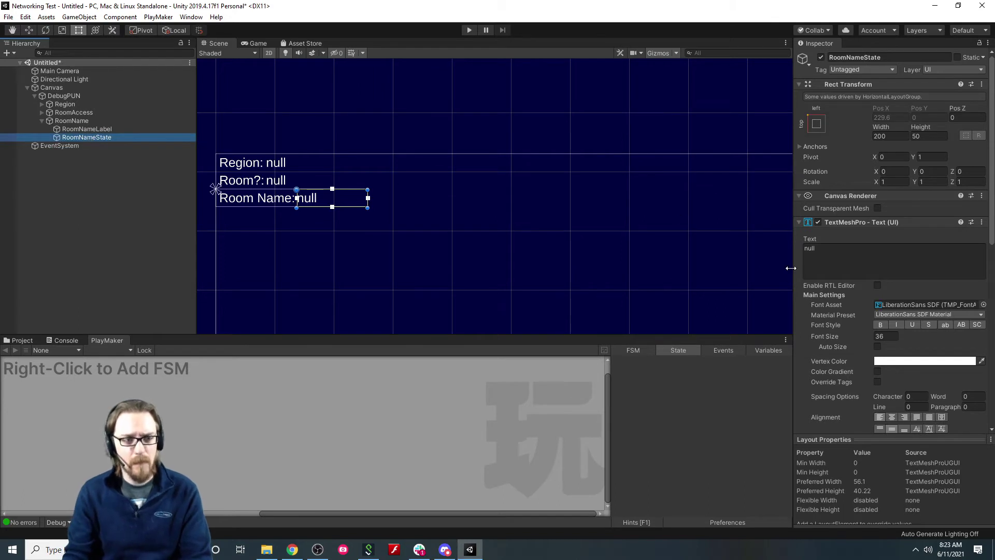
pyautogui.click(41, 122)
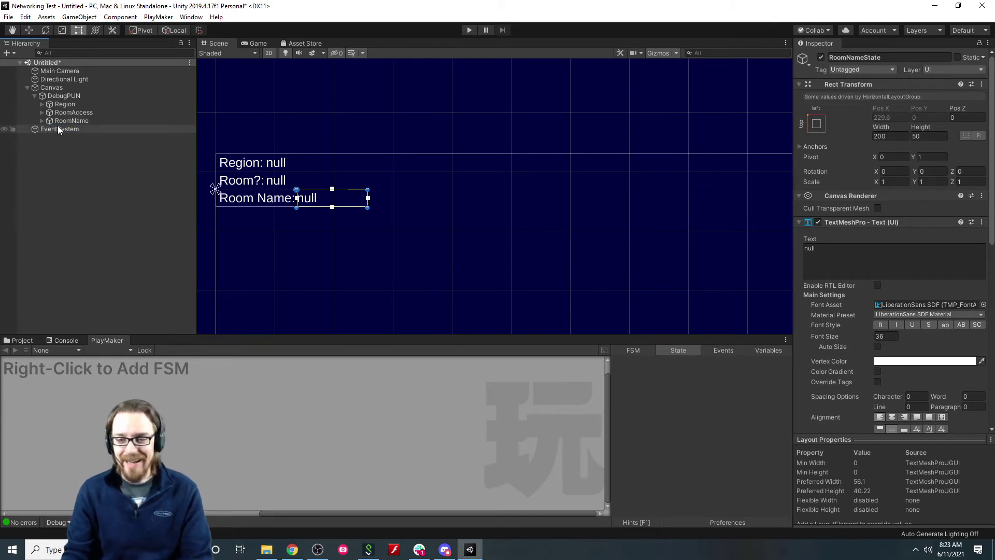
pyautogui.click(52, 120)
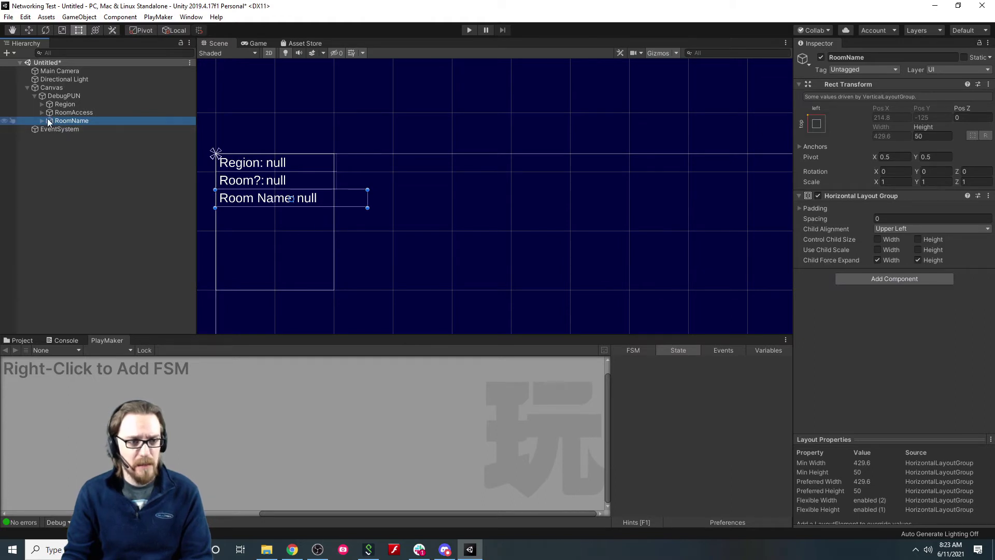
# Duplicate the RoomName row and rename the copy Actor.
pyautogui.hotkey('ctrl', 'd')
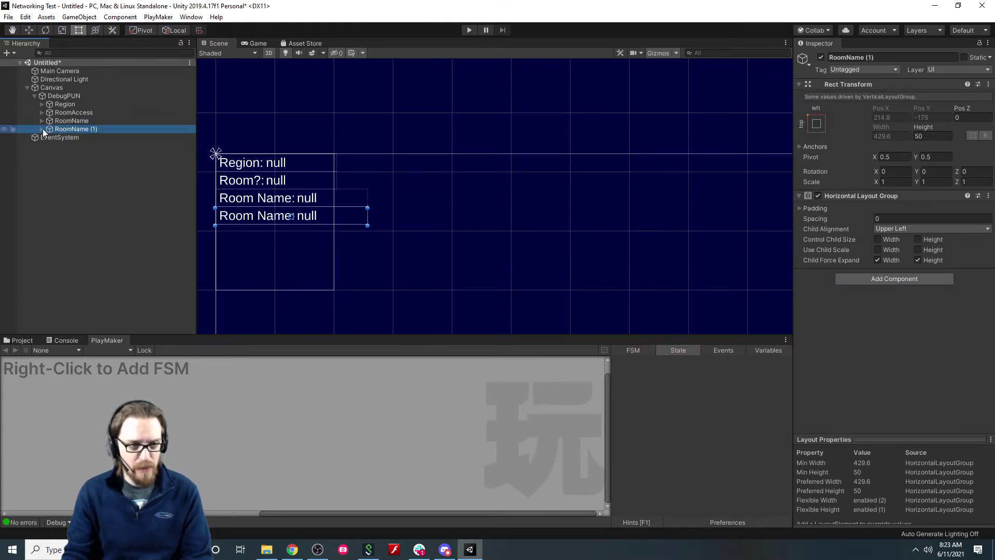
pyautogui.press('F2')
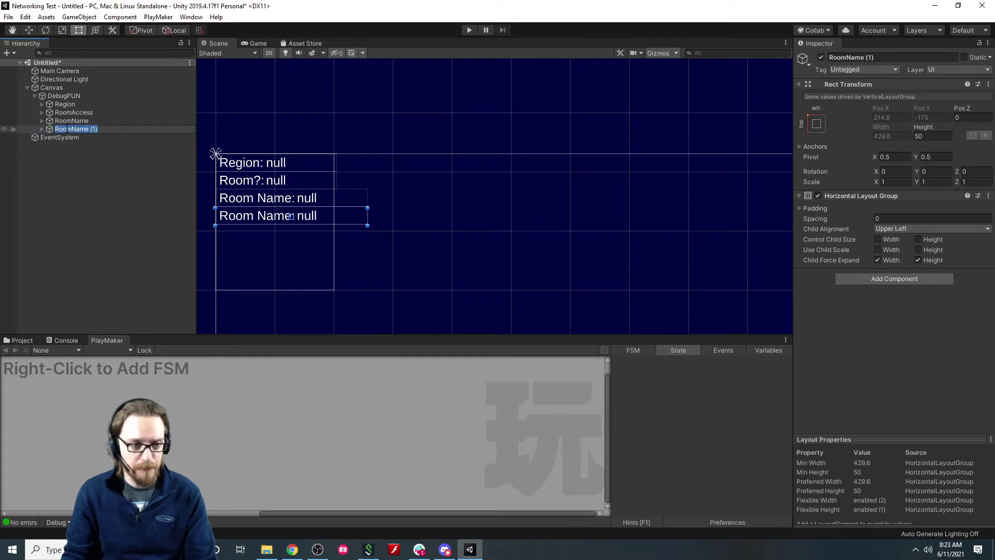
pyautogui.write('Acto')
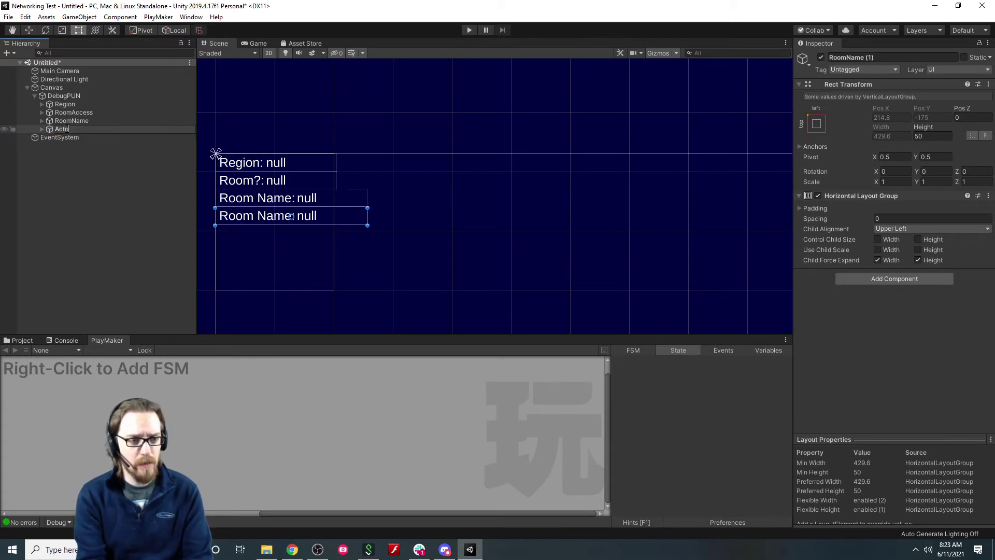
pyautogui.write('r')
pyautogui.press('Return')
# Set the label text to 'Actor:', rename it ActorLabel, and narrow its box.
pyautogui.click(42, 130)
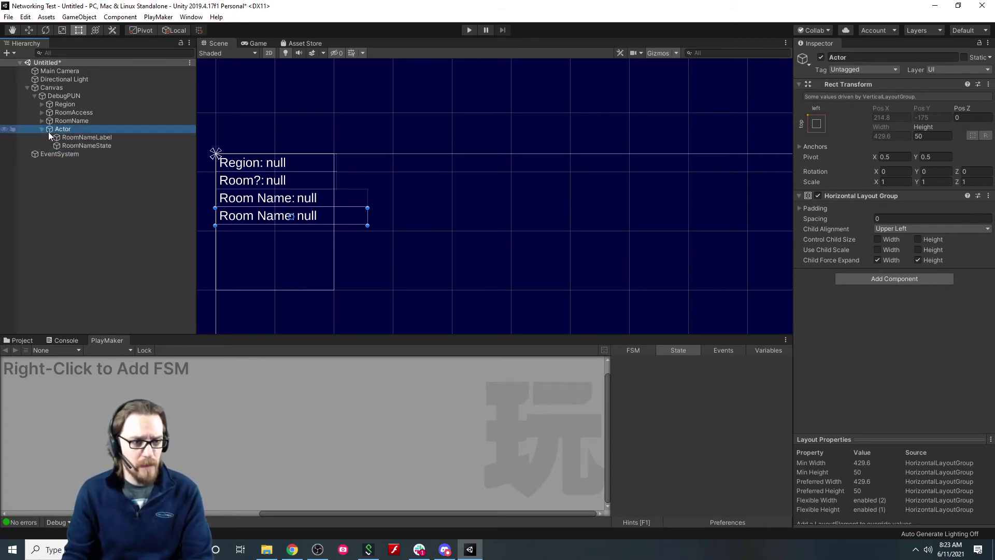
pyautogui.click(78, 137)
pyautogui.click(900, 255)
pyautogui.write('Actor:')
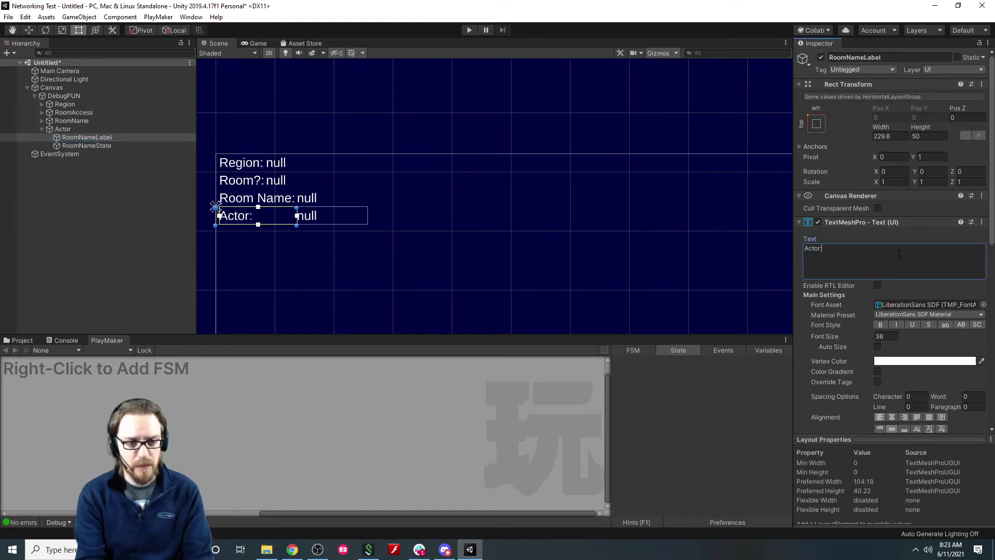
pyautogui.click(106, 136)
pyautogui.write('ActorLabe')
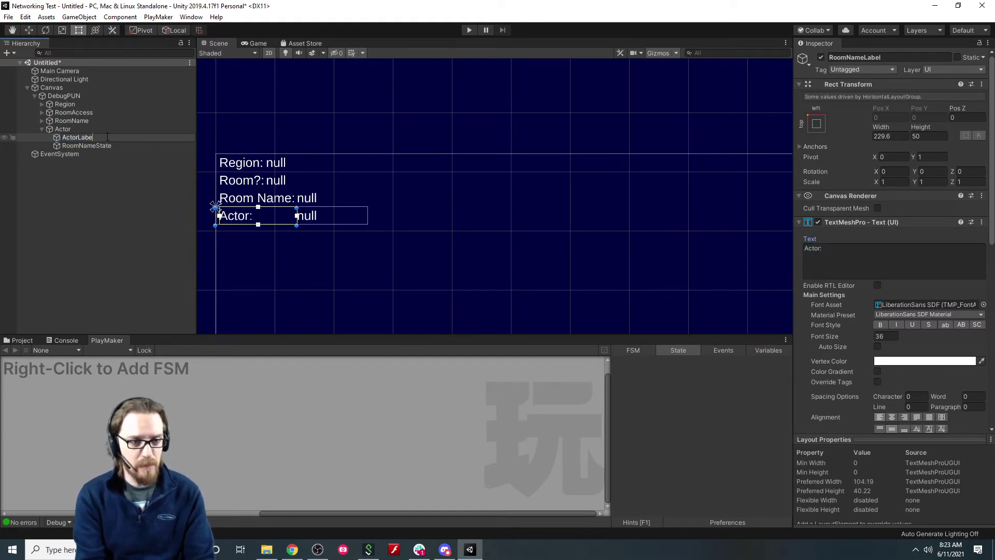
pyautogui.write('l')
pyautogui.press('Return')
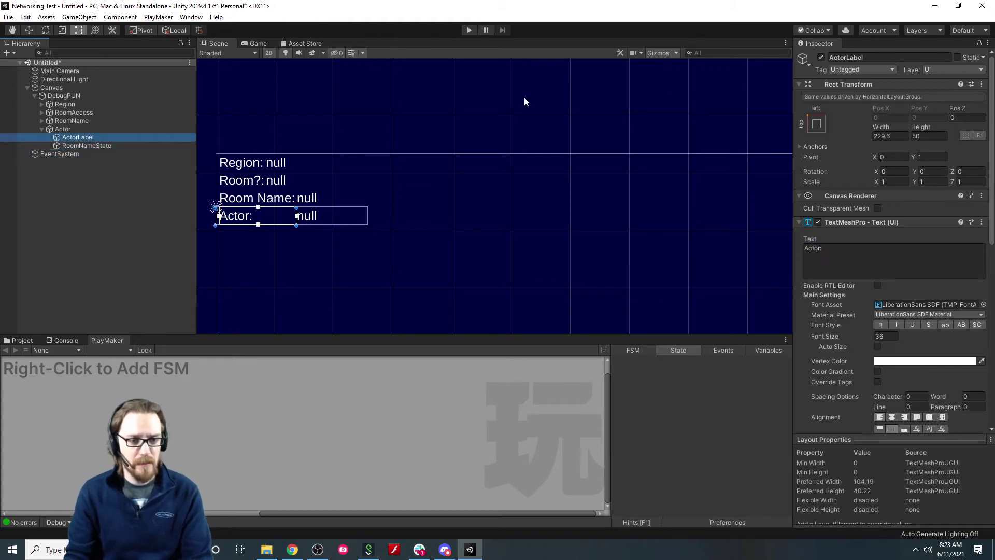
pyautogui.moveTo(883, 126); pyautogui.dragTo(713, 165)
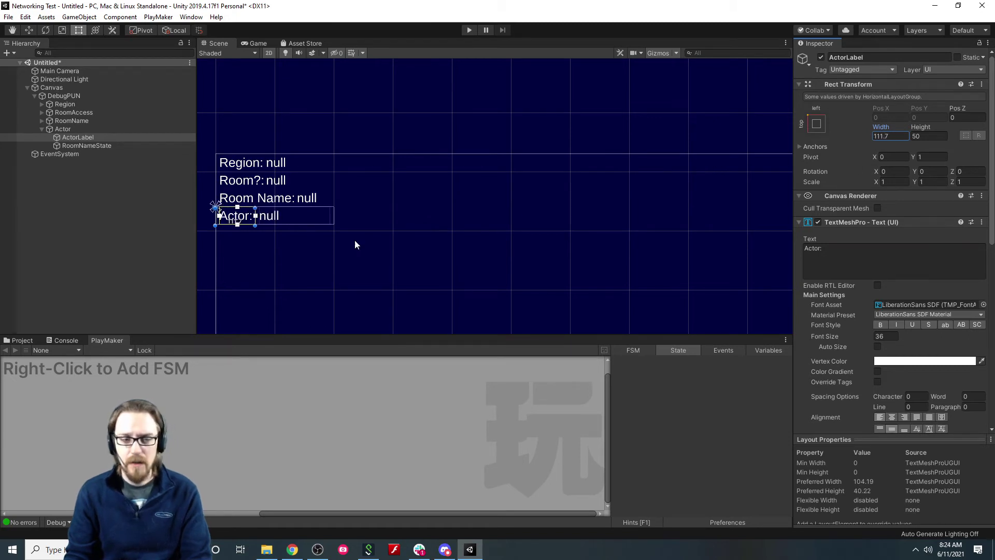
# Rename the Actor value object and trim ActorLabel's width to 106.8.
pyautogui.click(97, 148)
pyautogui.press('F2')
pyautogui.write('Actor')
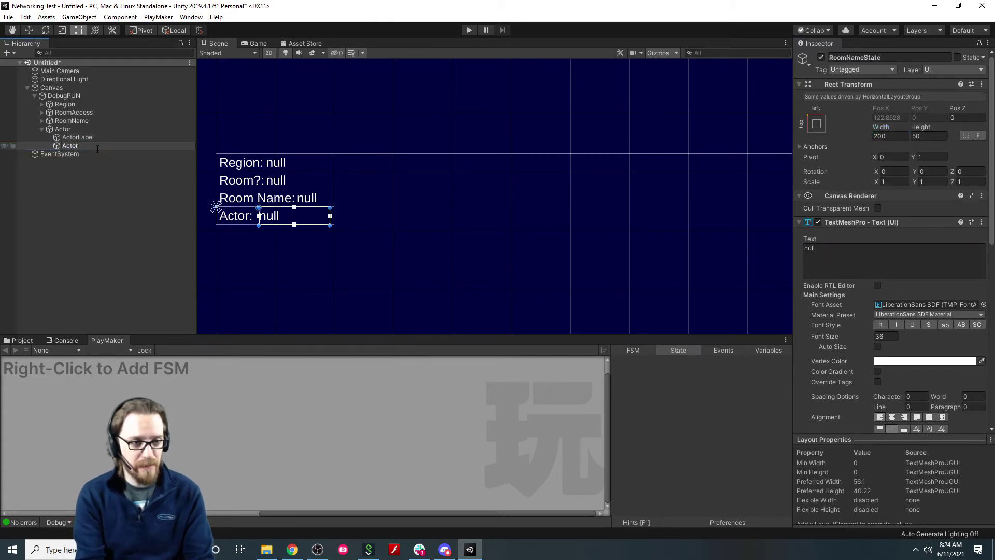
pyautogui.write('Label')
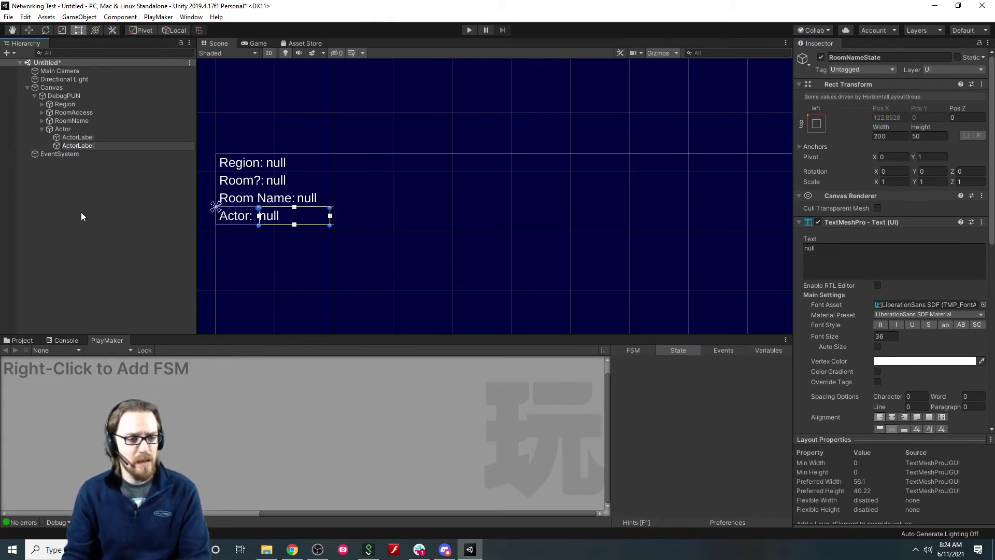
pyautogui.click(82, 213)
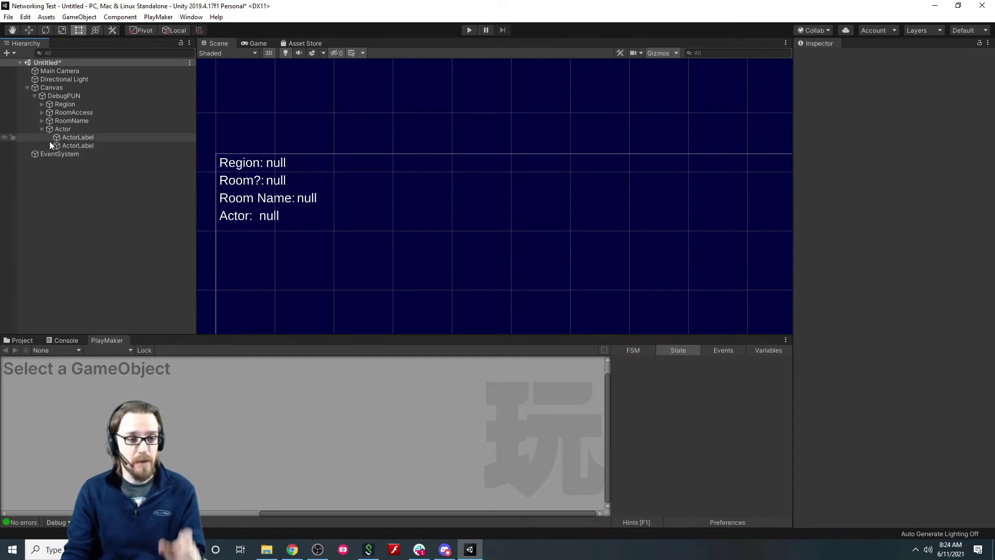
pyautogui.click(70, 138)
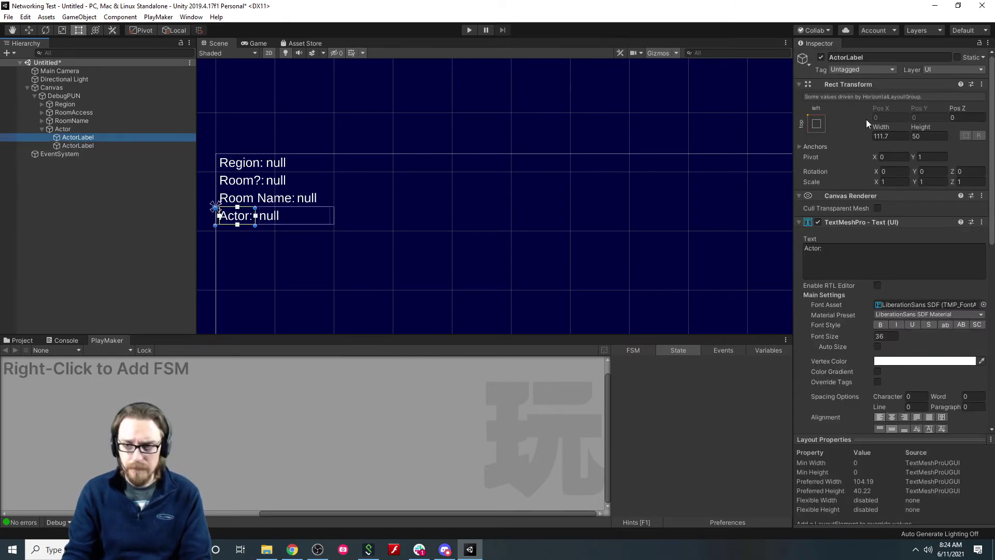
pyautogui.click(882, 129)
pyautogui.moveTo(877, 126); pyautogui.dragTo(873, 126)
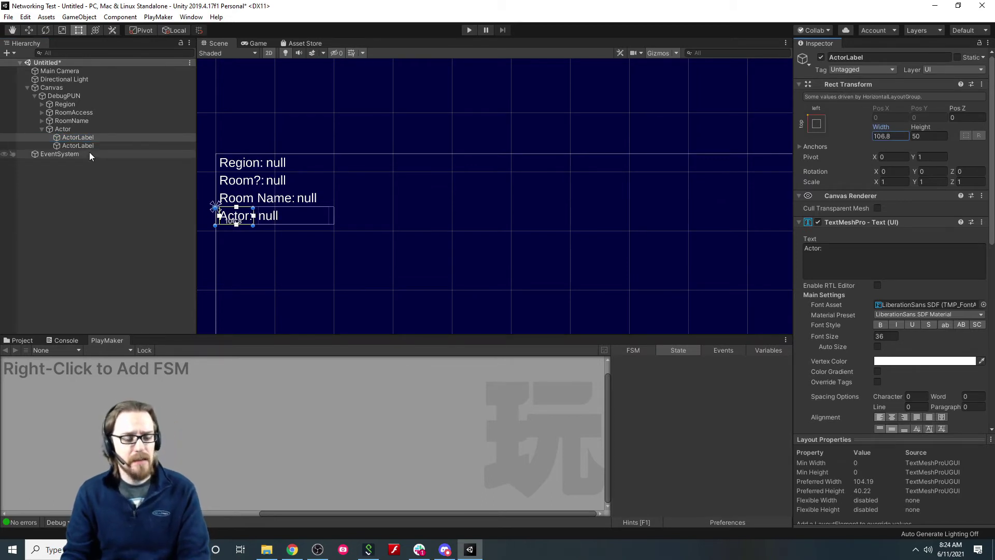
pyautogui.click(42, 129)
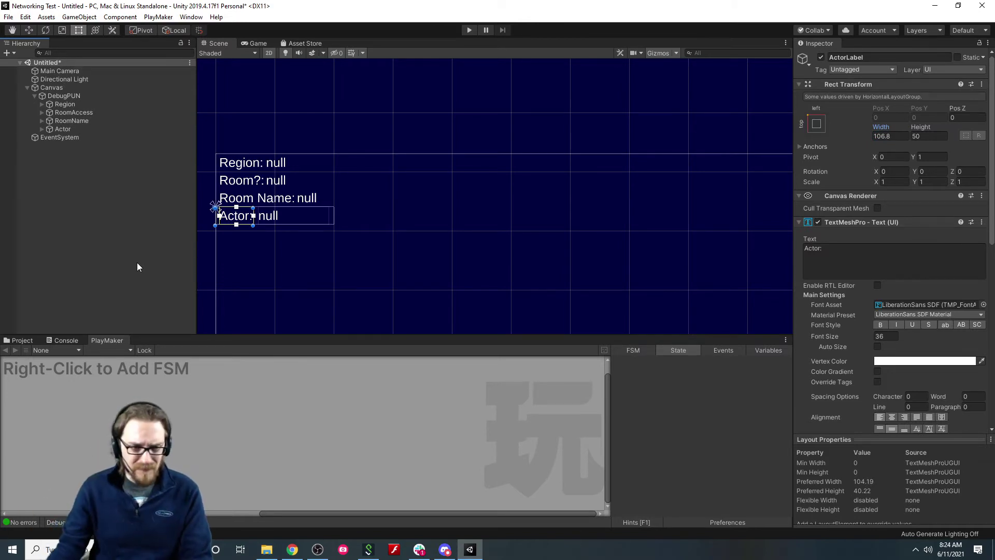
# Duplicate the Actor row and rename the copy PlayerCount.
pyautogui.click(60, 130)
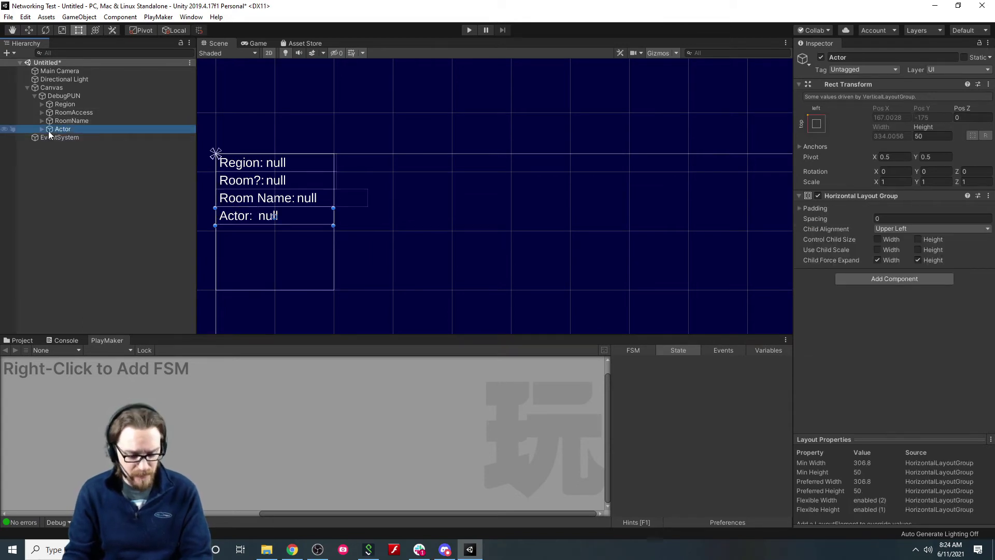
pyautogui.hotkey('ctrl', 'd')
pyautogui.press('F2')
pyautogui.write('Play')
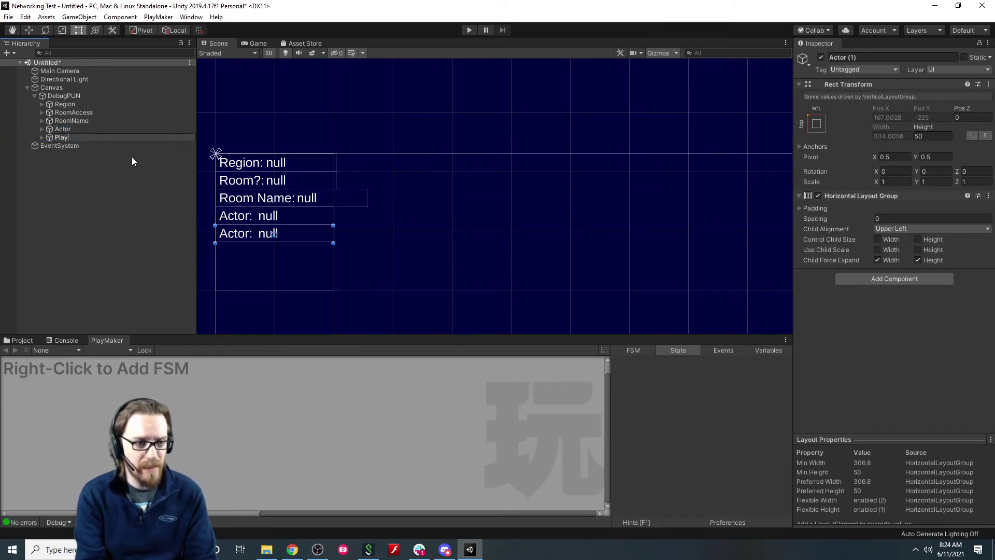
pyautogui.write('erCount')
pyautogui.press('Return')
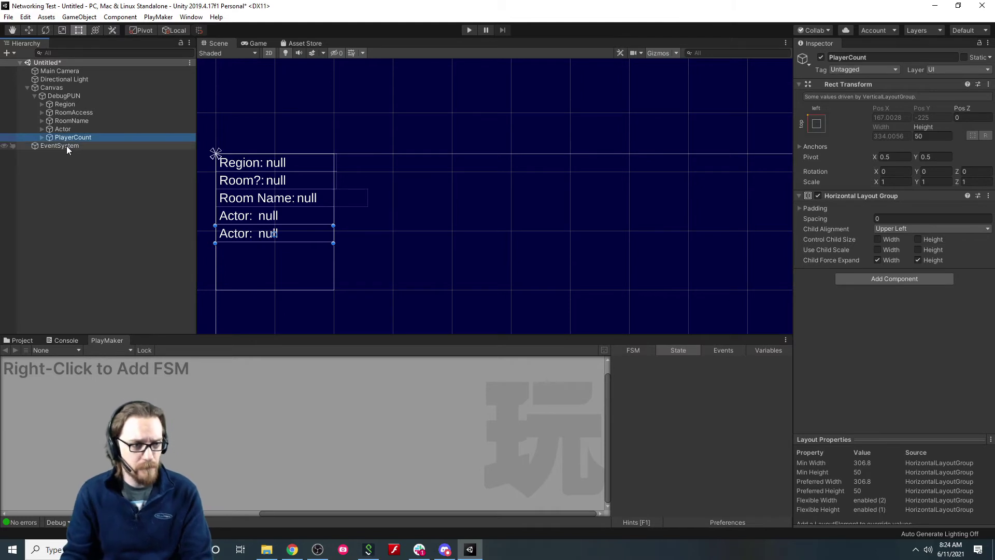
# Rename the label CountLabel, set its text to 'Players:', and widen it onto one line.
pyautogui.click(42, 138)
pyautogui.click(76, 146)
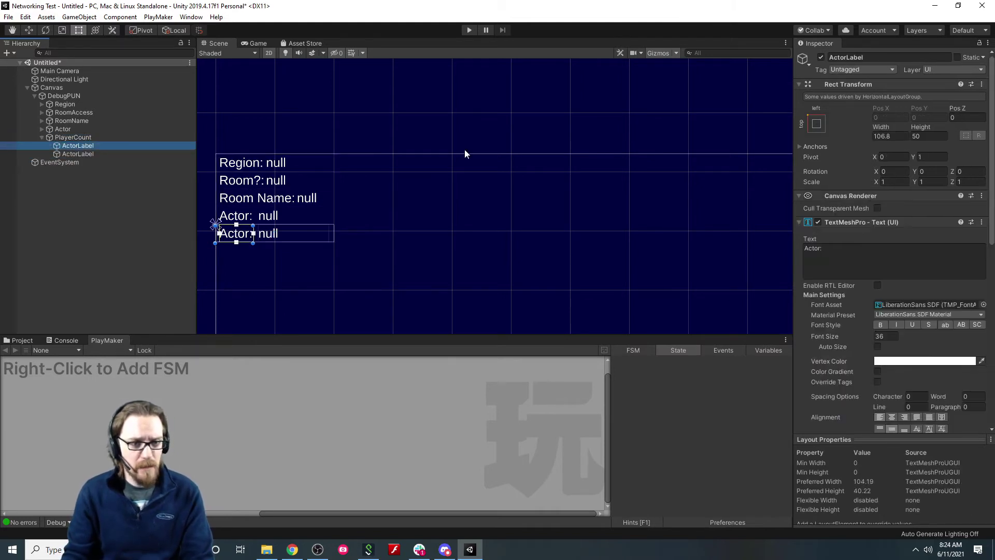
pyautogui.press('F2')
pyautogui.write('CountLabe')
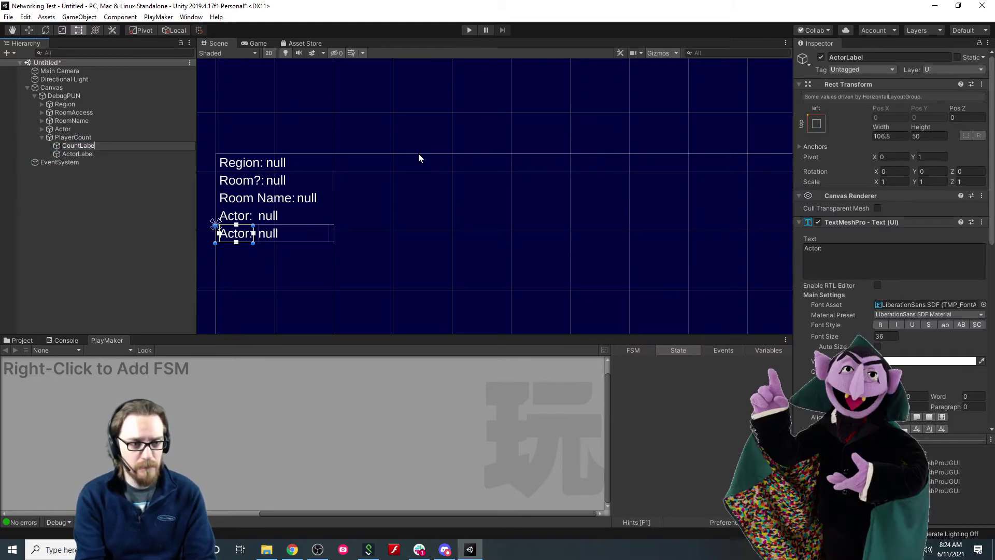
pyautogui.click(930, 256)
pyautogui.hotkey('ctrl', 'a')
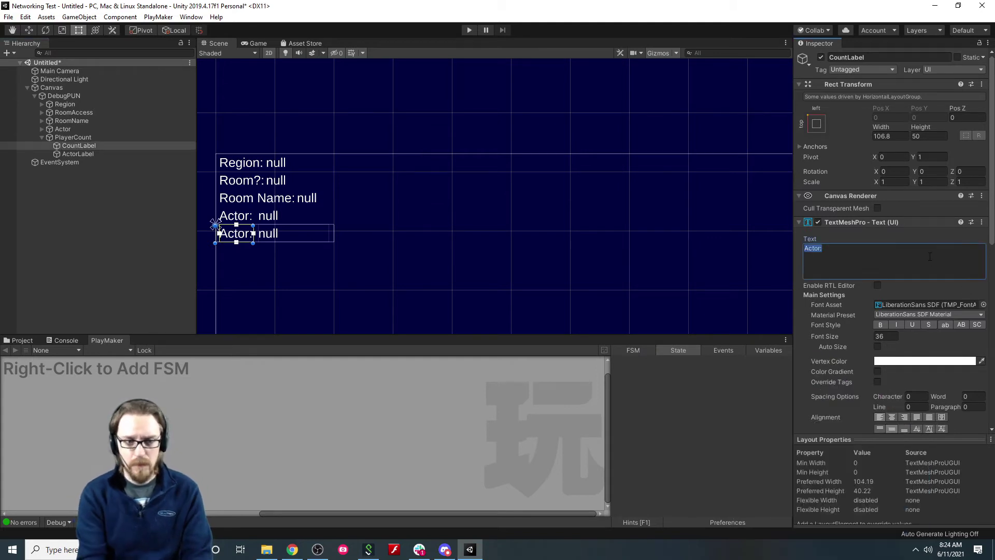
pyautogui.write('Players:')
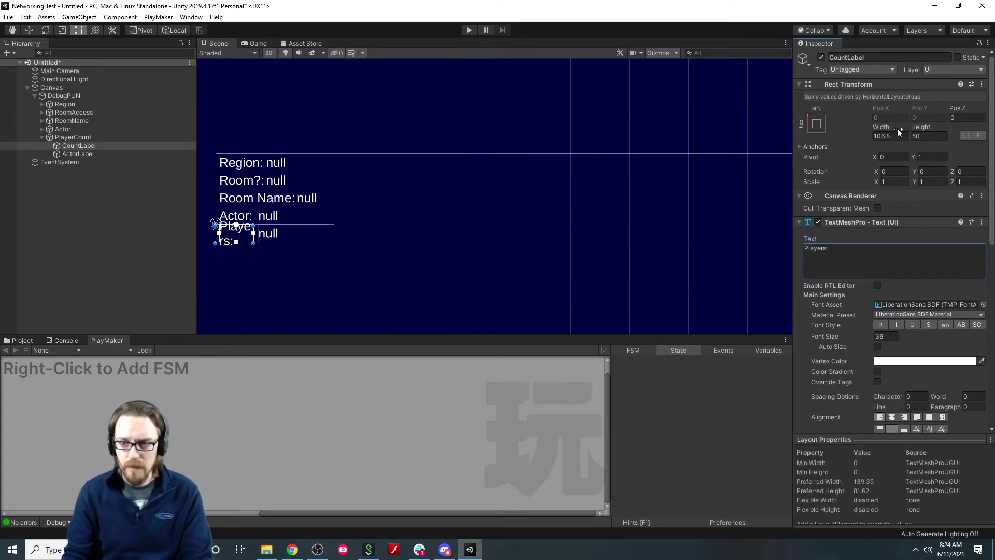
pyautogui.moveTo(897, 128); pyautogui.dragTo(944, 120)
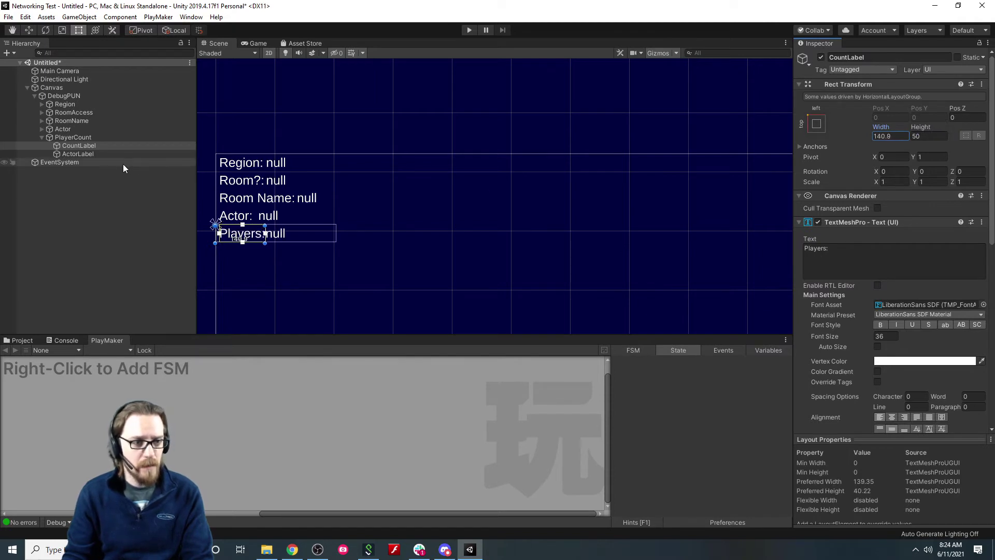
# Rename the value object CountState and preview the five rows in the Game view.
pyautogui.click(113, 154)
pyautogui.click(113, 154)
pyautogui.write('Cou')
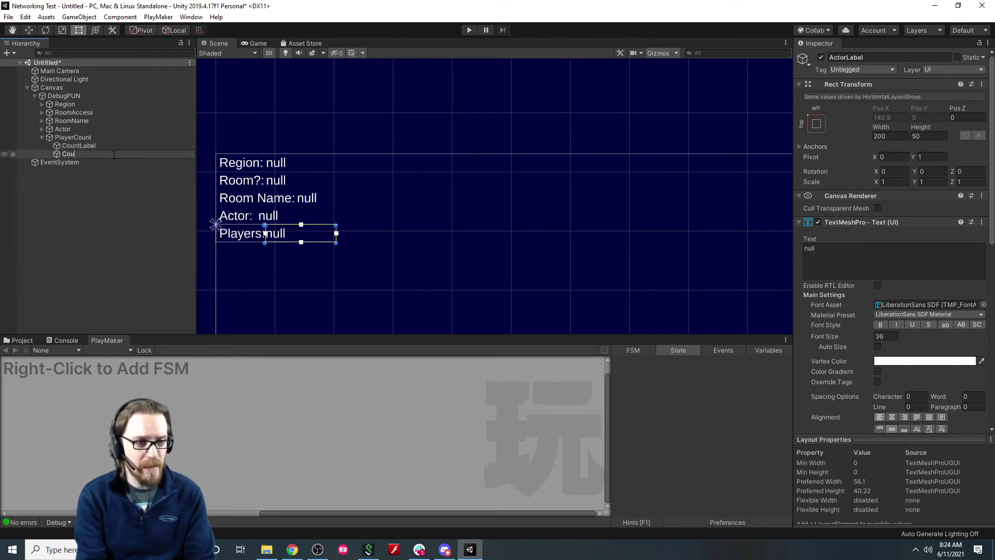
pyautogui.write('ntState')
pyautogui.press('Return')
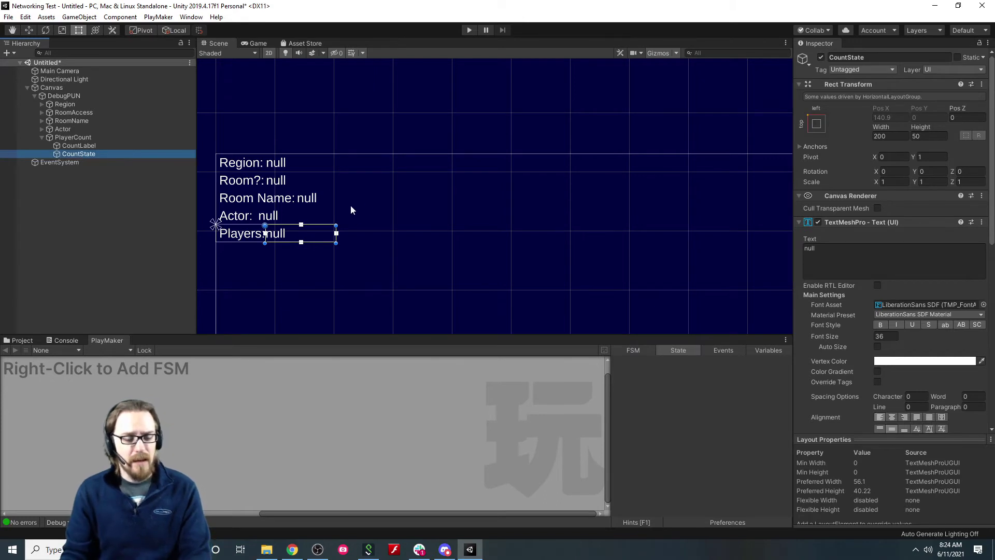
pyautogui.click(266, 43)
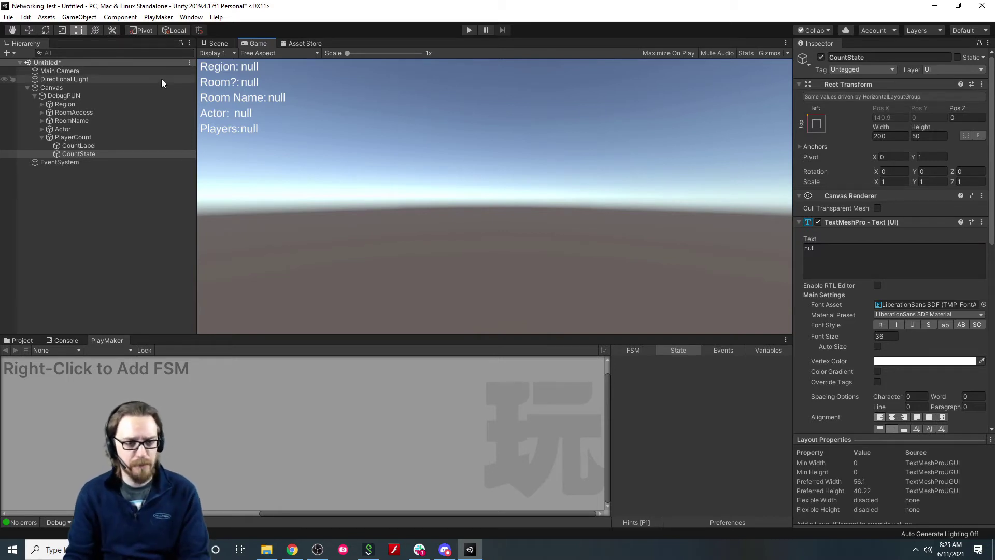
# Collapse PlayerCount and the Canvas children in the Hierarchy and clear the selection.
pyautogui.click(45, 136)
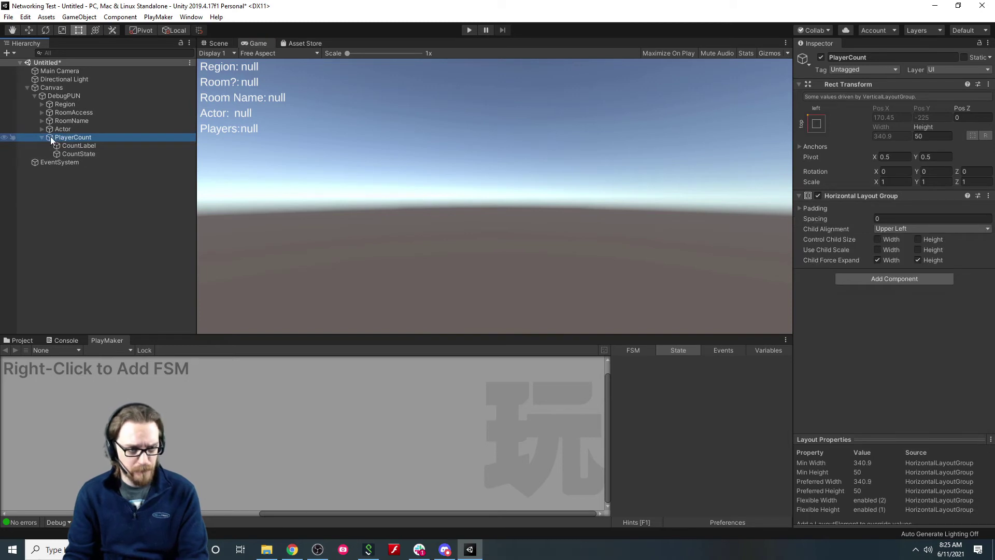
pyautogui.click(41, 138)
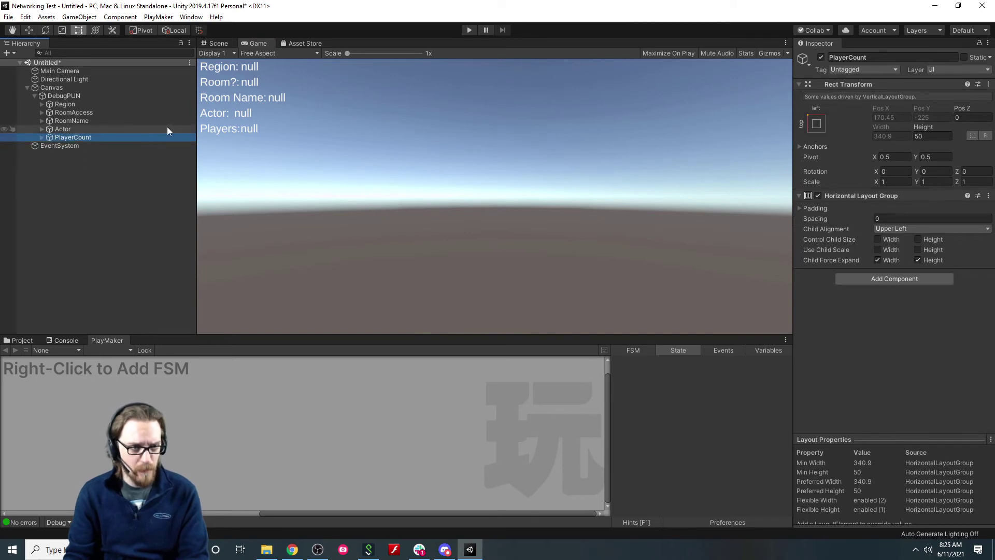
pyautogui.click(27, 88)
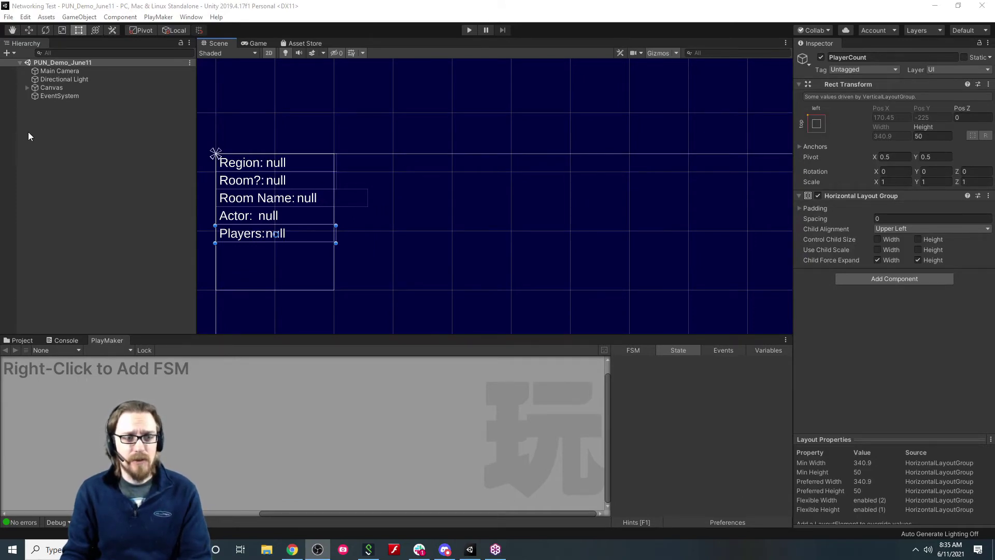
pyautogui.click(60, 118)
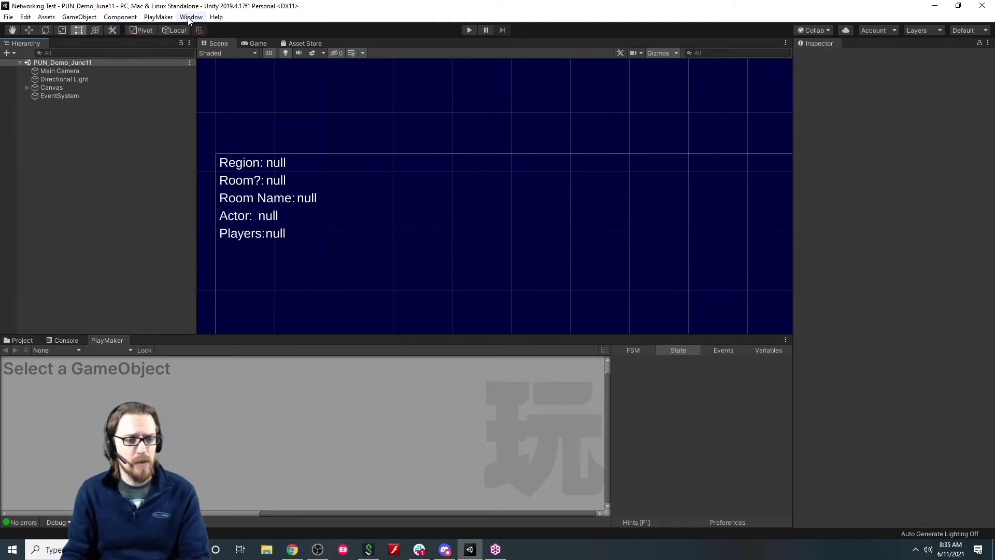
# Add a Photon proxy from PlayMaker > Addons > Photon Networking > Components.
pyautogui.click(164, 17)
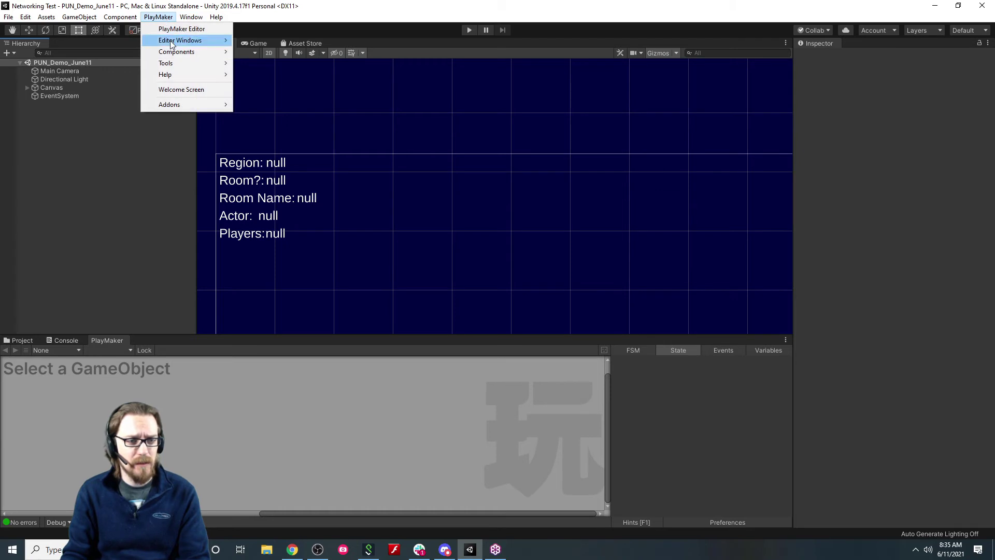
pyautogui.moveTo(173, 55)
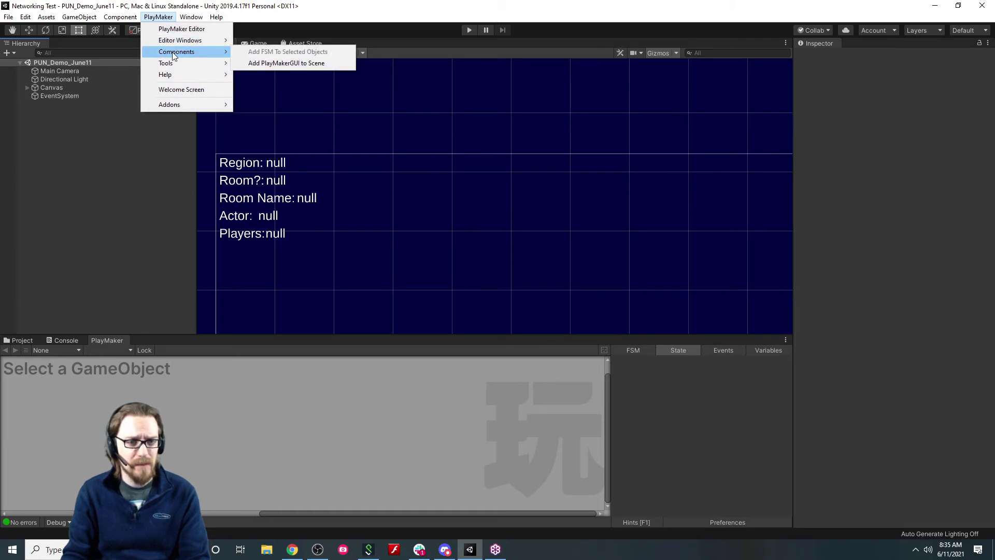
pyautogui.moveTo(192, 17)
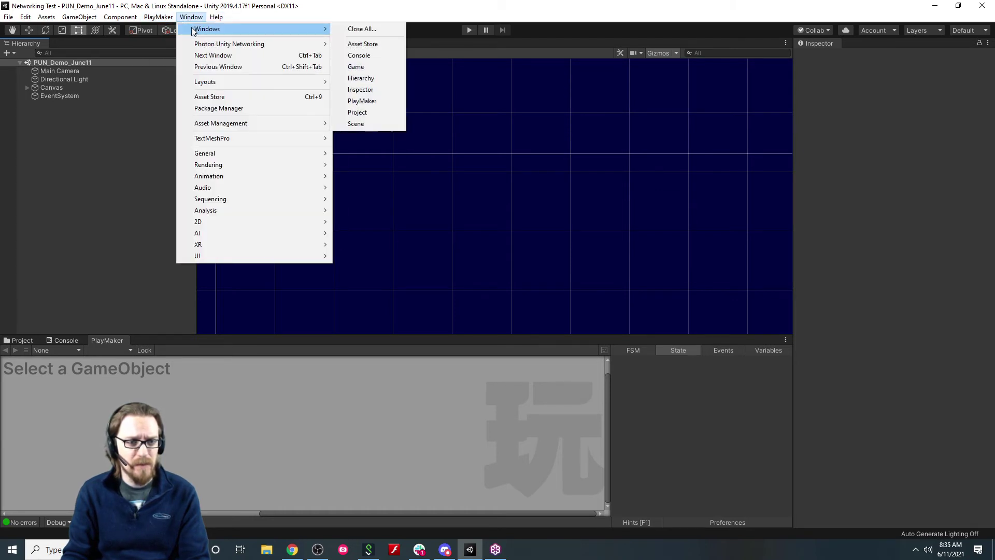
pyautogui.moveTo(203, 48)
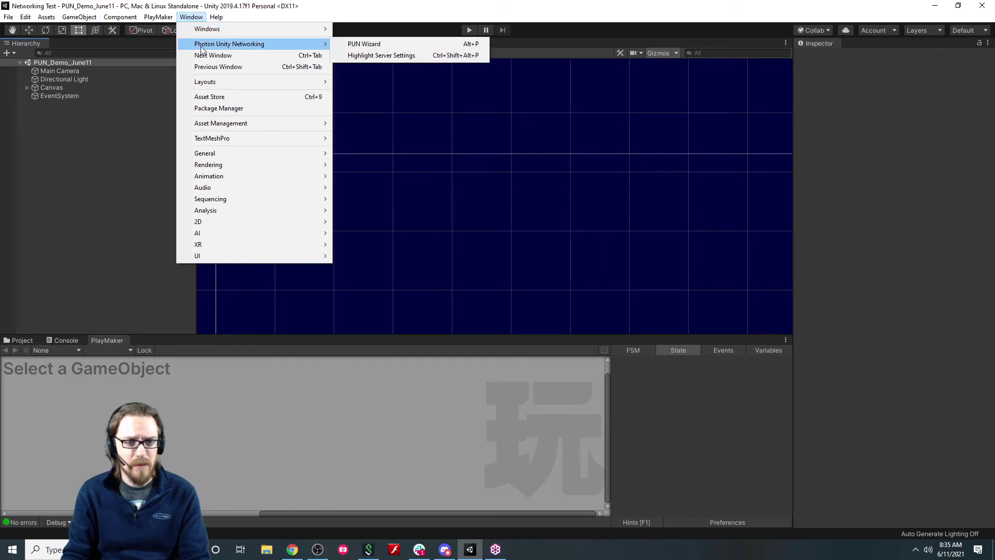
pyautogui.moveTo(161, 18)
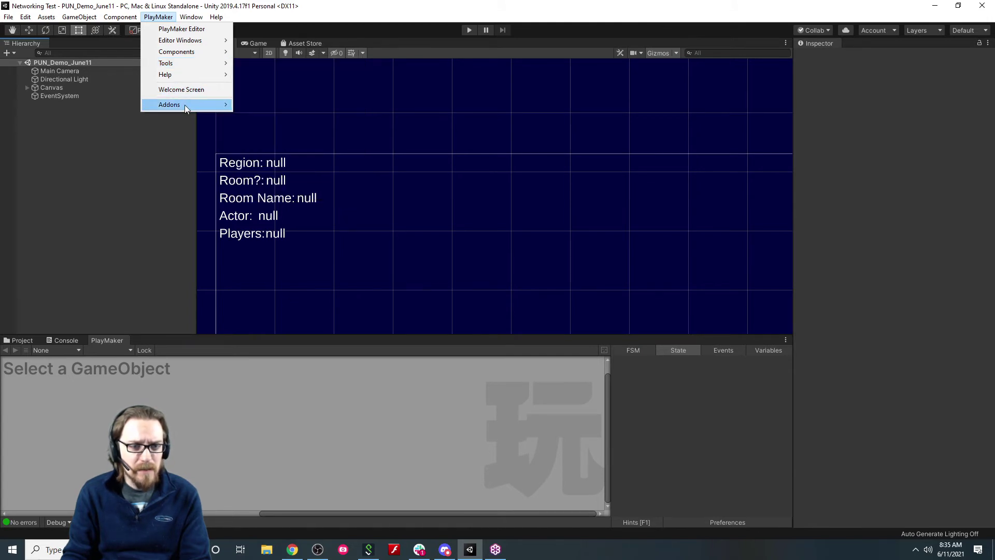
pyautogui.moveTo(185, 104)
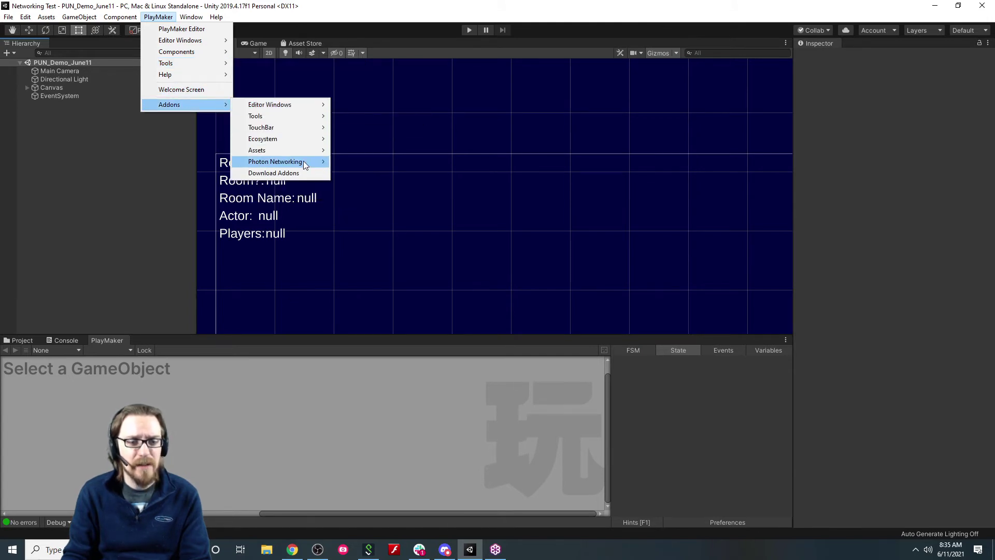
pyautogui.moveTo(303, 161)
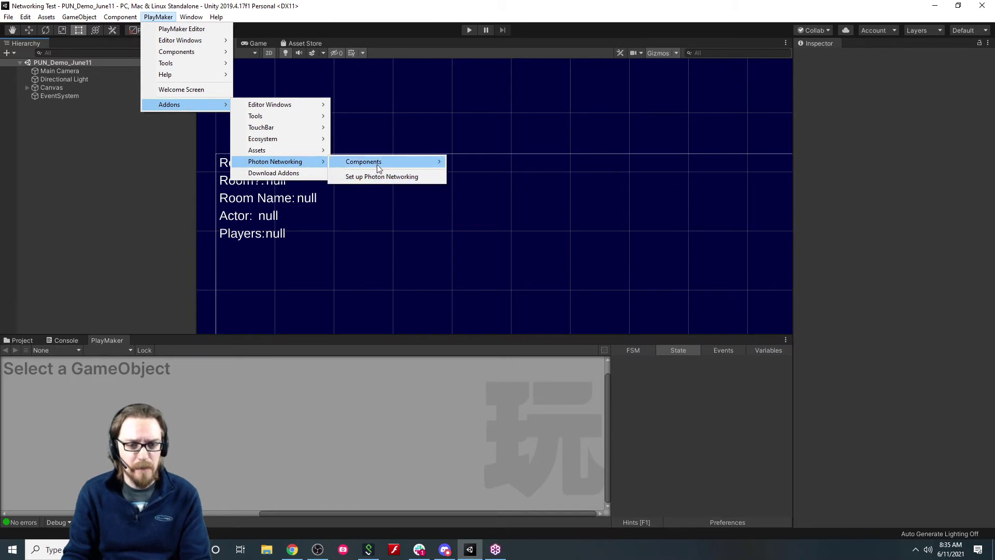
pyautogui.moveTo(378, 162)
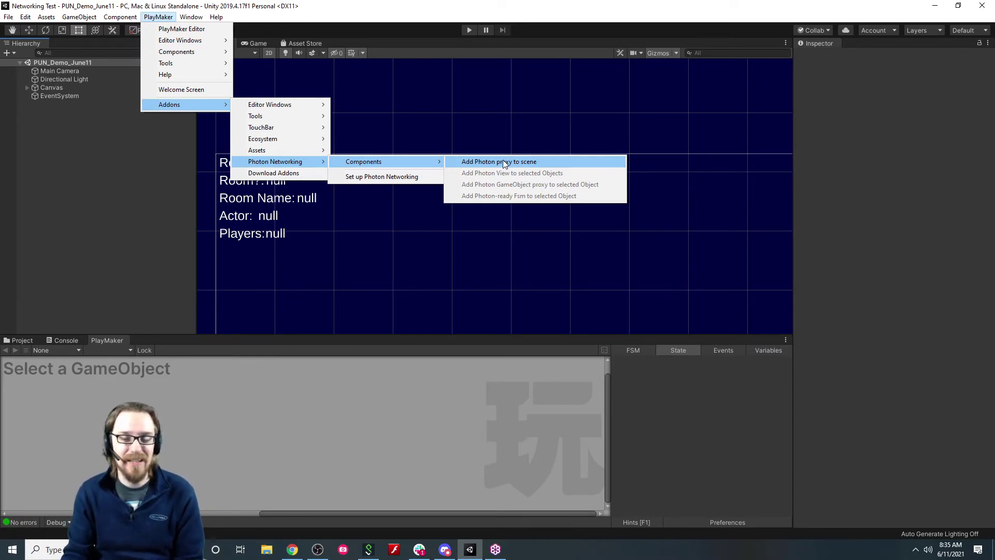
pyautogui.click(503, 163)
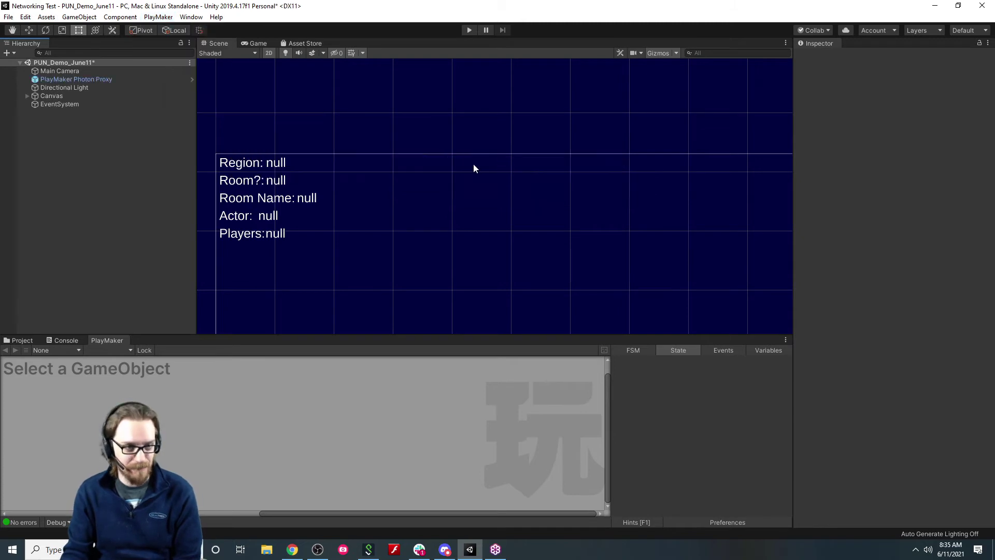
# Move PlayMaker Photon Proxy above Main Camera at the top of the hierarchy.
pyautogui.click(66, 80)
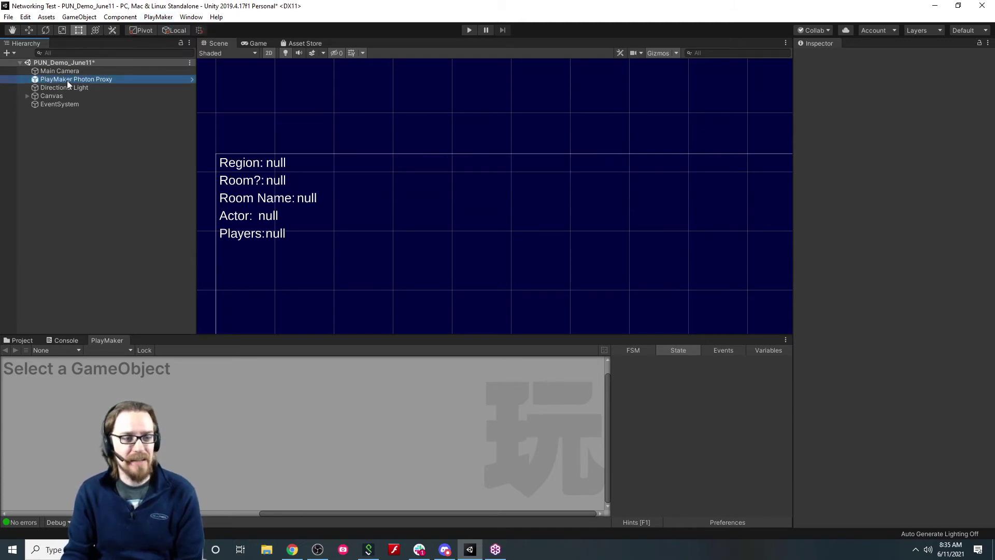
pyautogui.moveTo(63, 74); pyautogui.dragTo(64, 66)
pyautogui.click(89, 193)
pyautogui.click(104, 71)
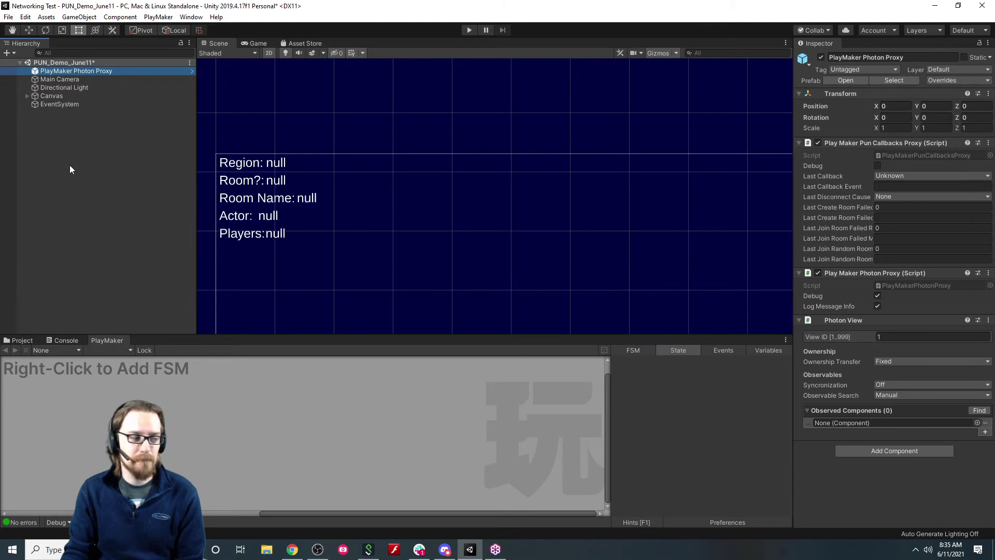
pyautogui.click(60, 120)
pyautogui.click(73, 71)
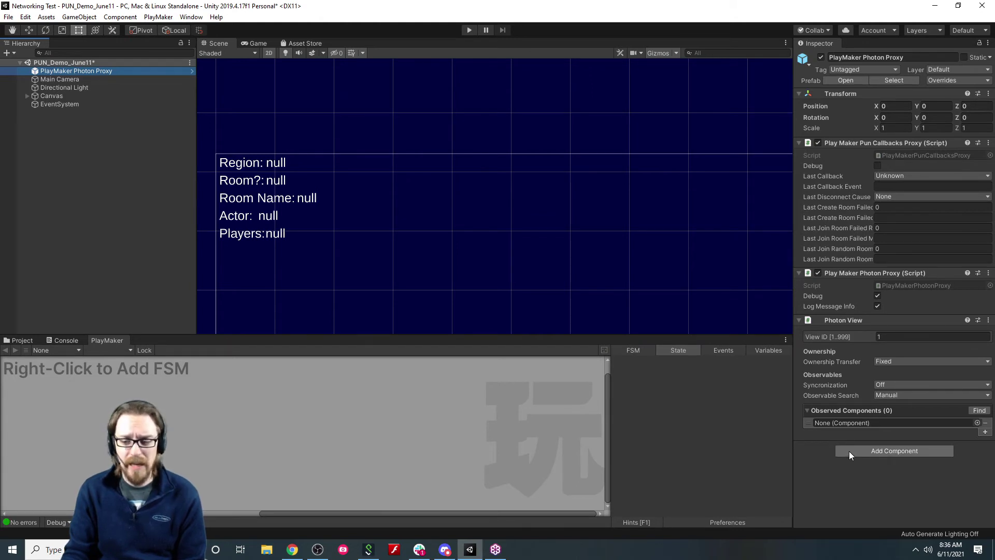
# Add a PlayMakerFSM component to the proxy and name the FSM 'PUN Connection'.
pyautogui.click(849, 451)
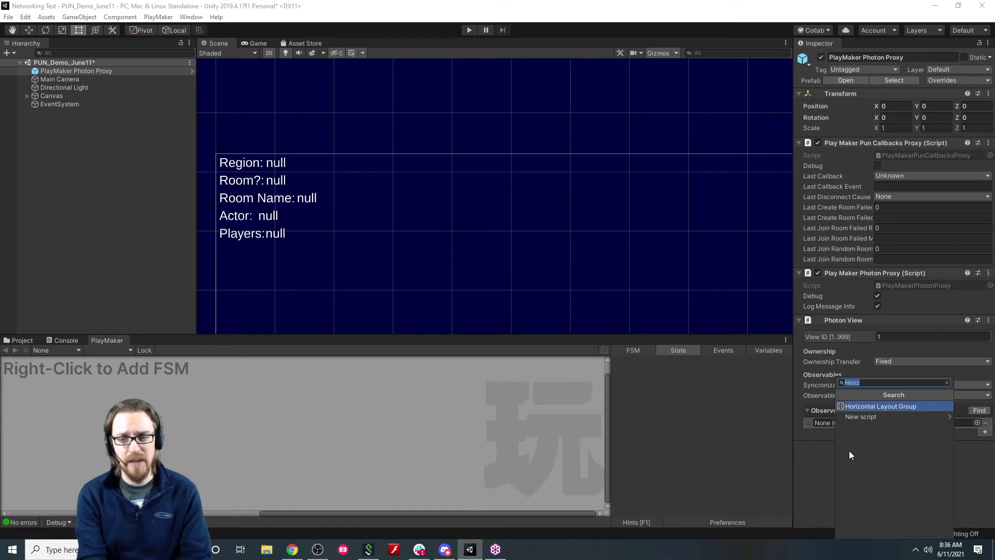
pyautogui.write('PUN Conne')
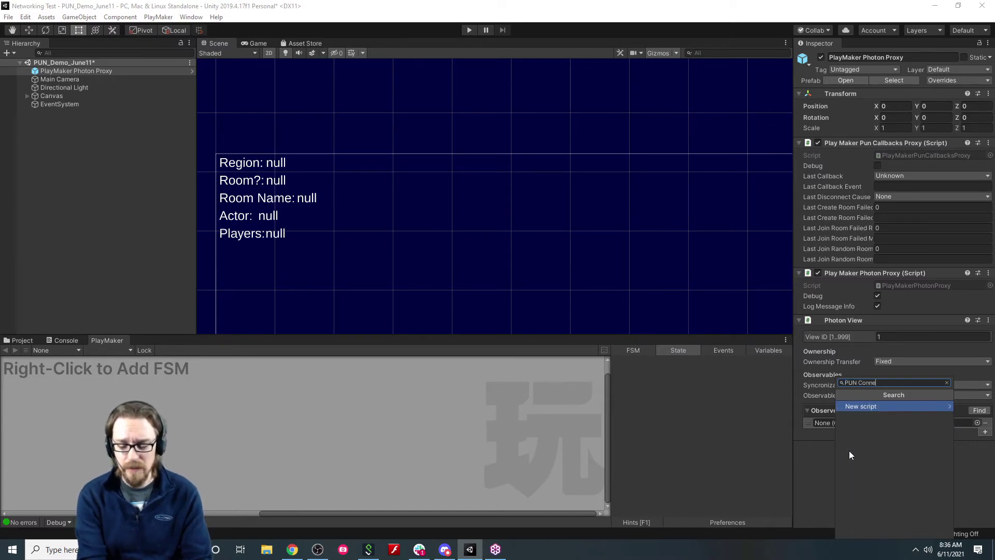
pyautogui.hotkey('ctrl', 'a')
pyautogui.write('FSM')
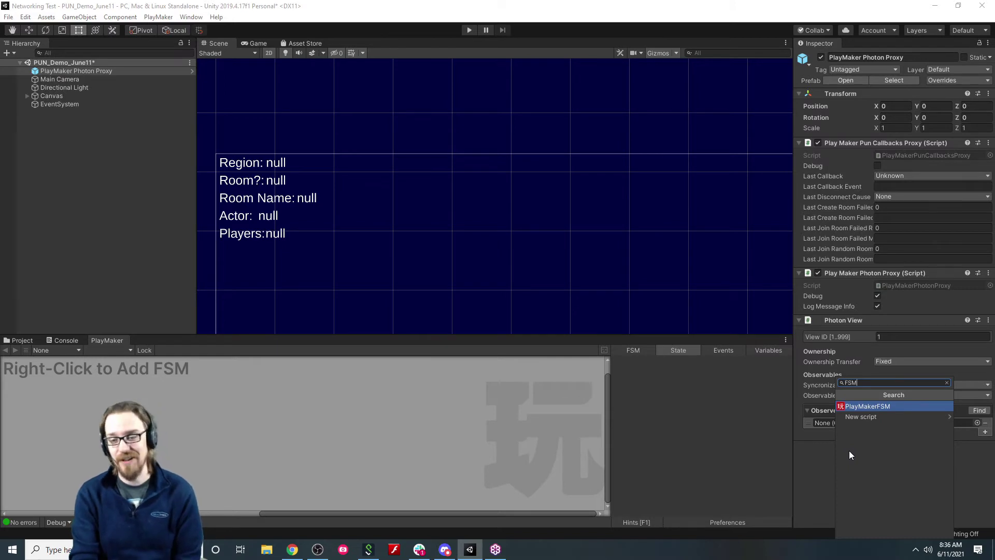
pyautogui.press('Return')
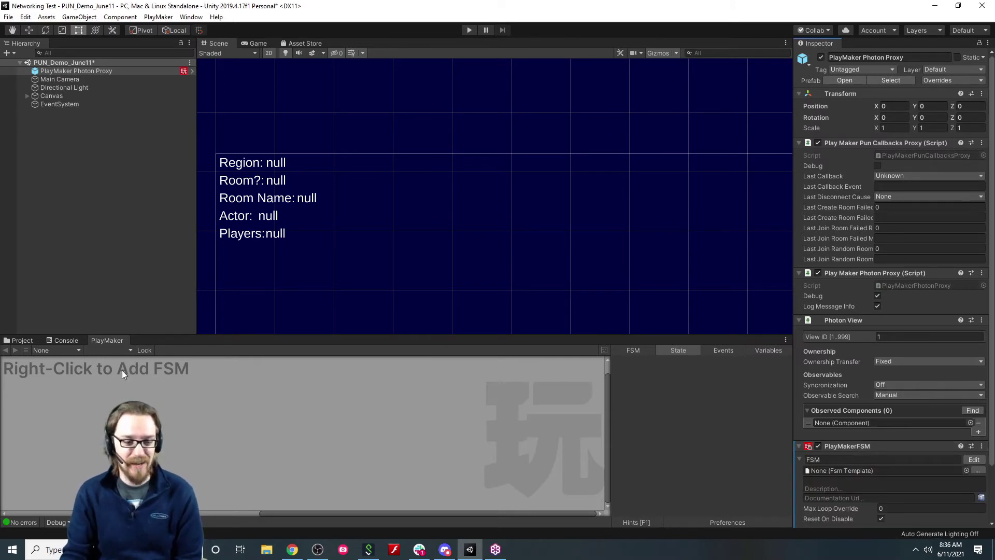
pyautogui.scroll(-3, 864, 442)
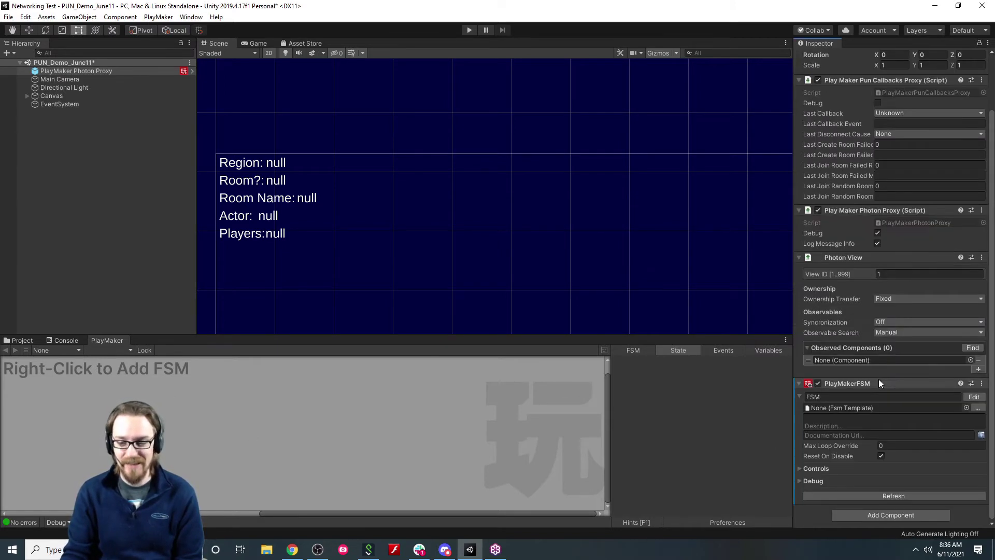
pyautogui.click(830, 397)
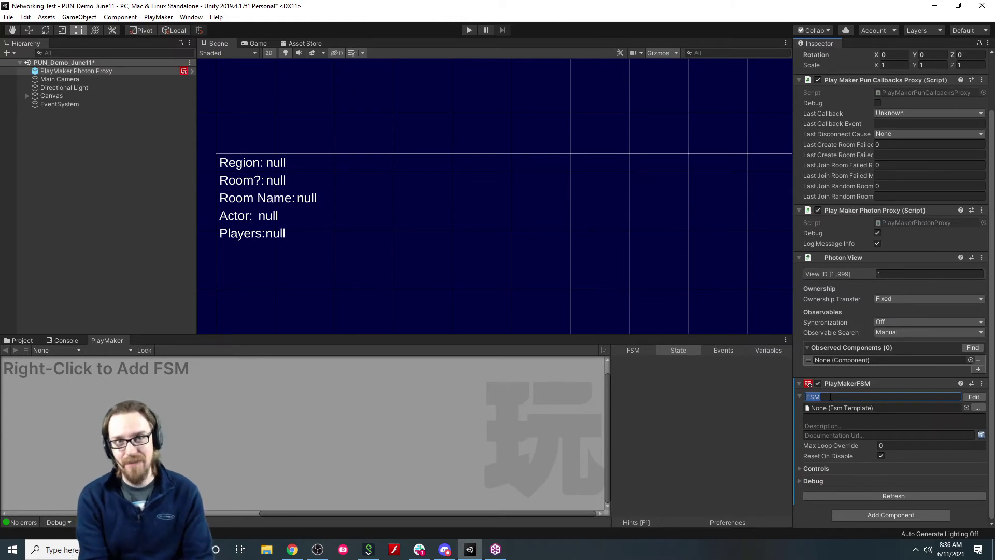
pyautogui.write('PUN Connection')
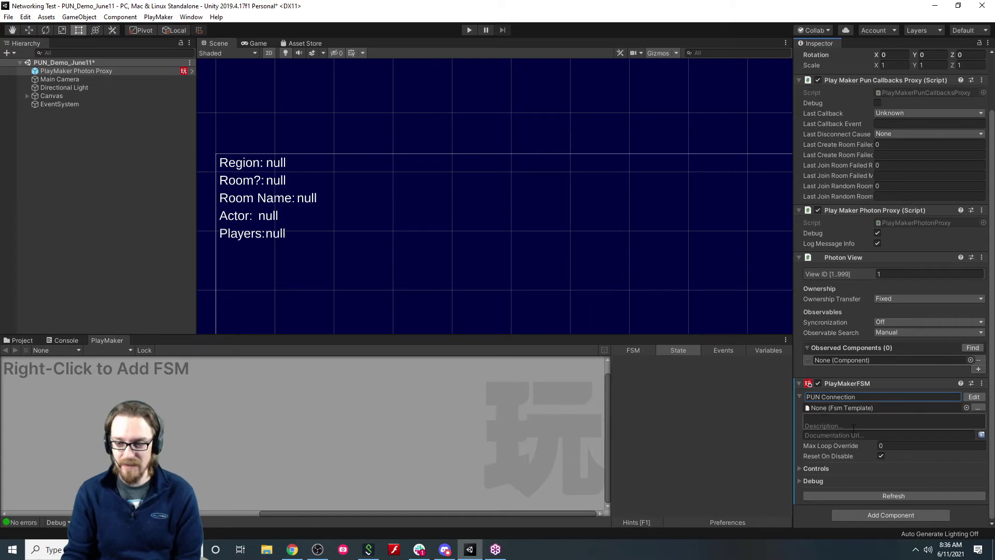
# Edit PUN Connection in a maximized PlayMaker editor, widening the details pane and moving the START and State 1 nodes inward.
pyautogui.click(974, 398)
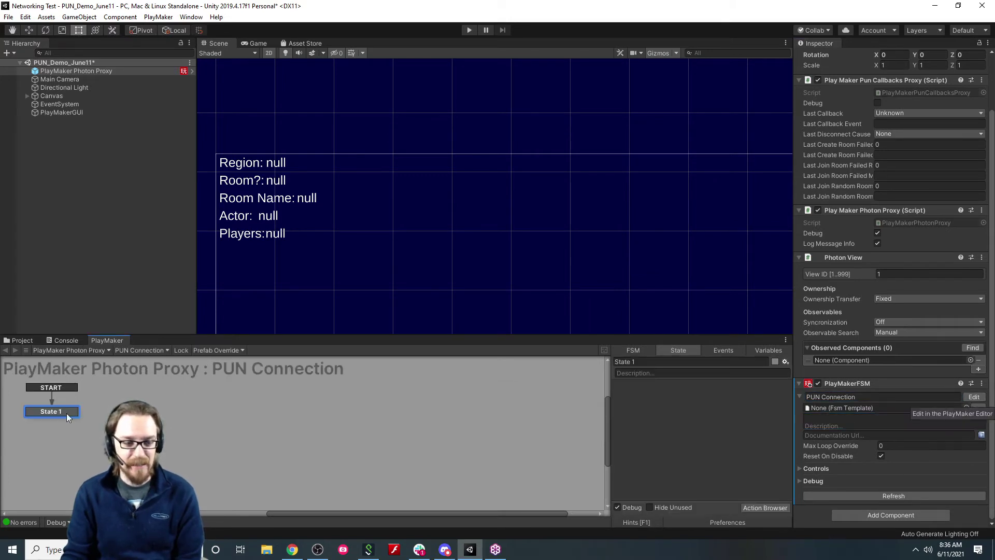
pyautogui.rightClick(107, 340)
pyautogui.click(139, 347)
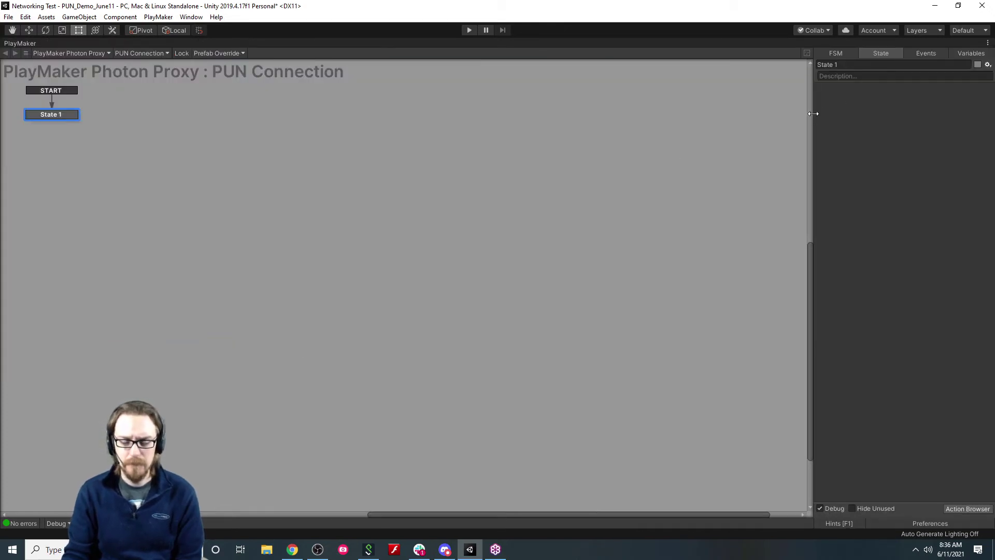
pyautogui.moveTo(812, 118); pyautogui.dragTo(636, 118)
pyautogui.moveTo(14, 121); pyautogui.dragTo(109, 151)
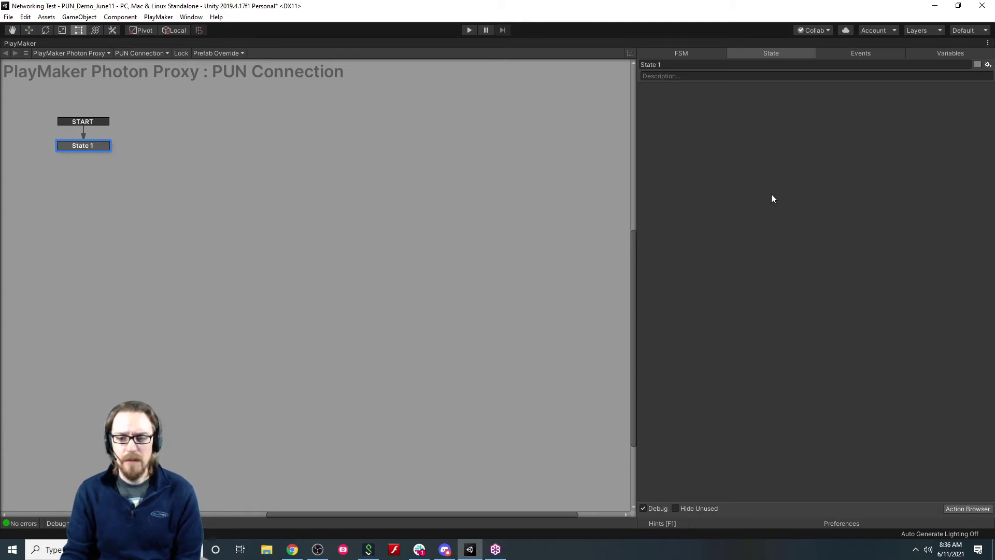
pyautogui.press('`')
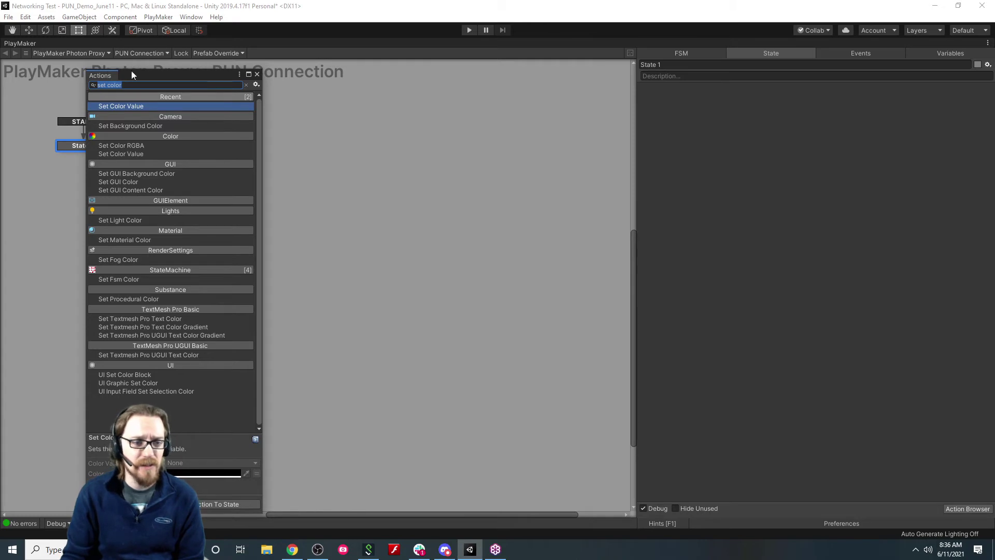
pyautogui.click(258, 74)
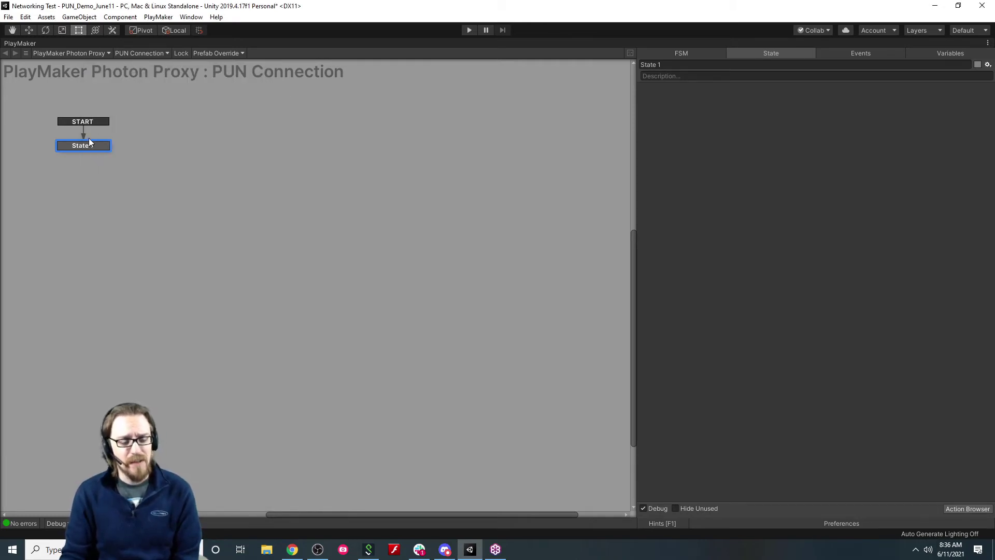
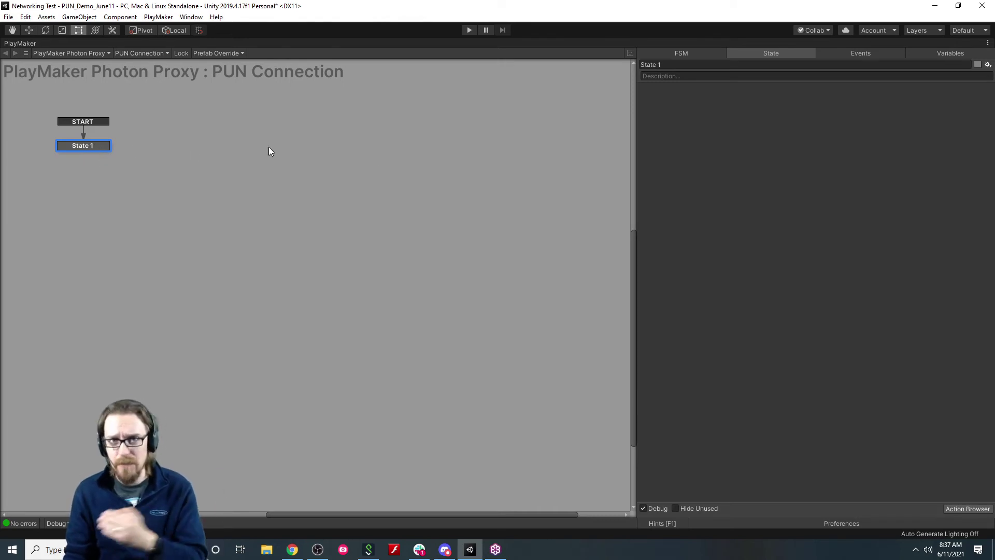
# Open the Action Browser for State 1, clear the old search and expand the Photon category.
pyautogui.hotkey('ctrl', 'space')
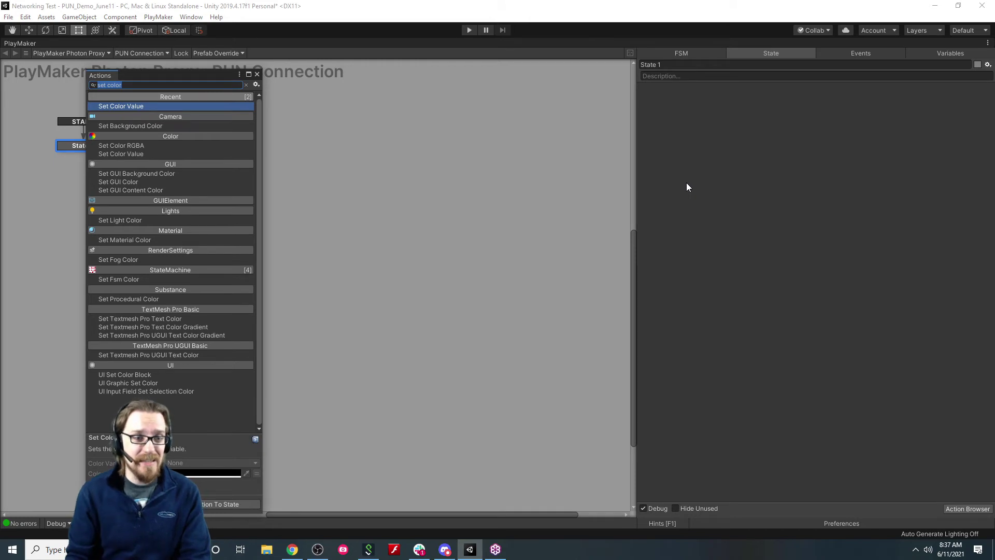
pyautogui.click(246, 85)
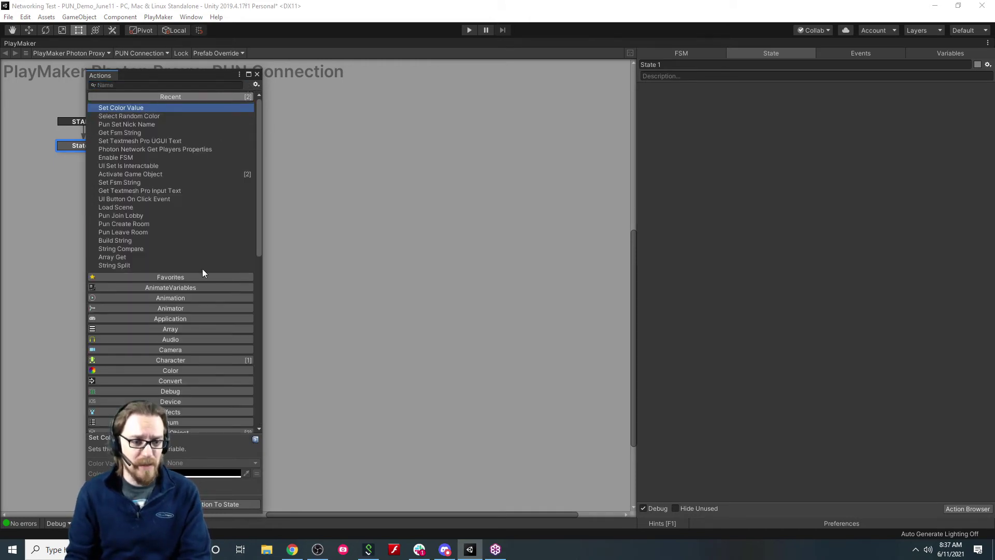
pyautogui.scroll(-10, 204, 277)
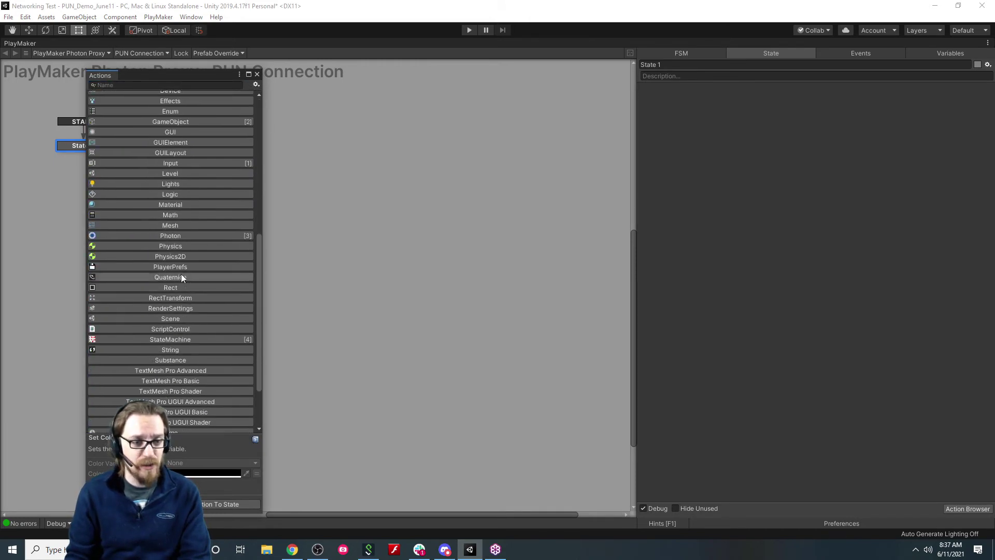
pyautogui.click(172, 236)
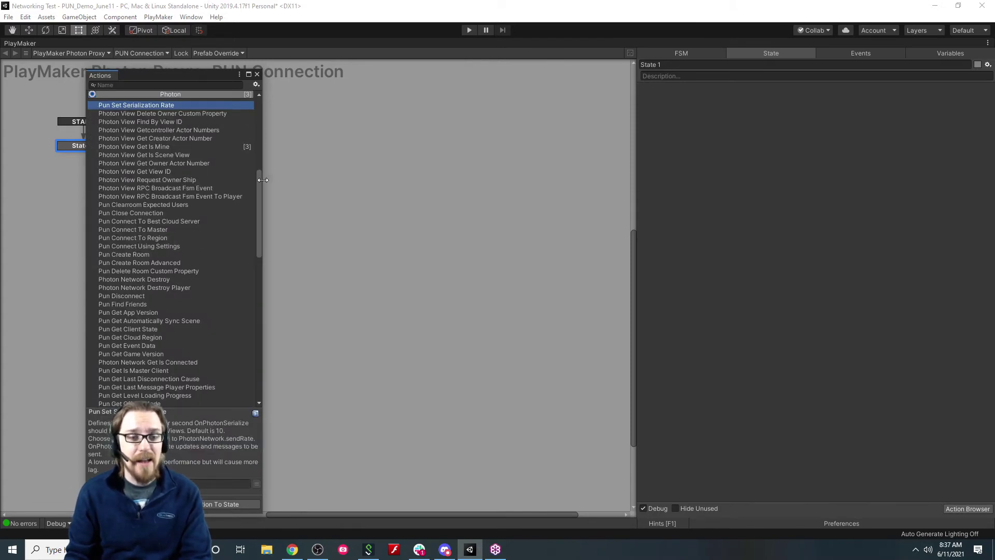
pyautogui.moveTo(259, 178); pyautogui.dragTo(257, 107)
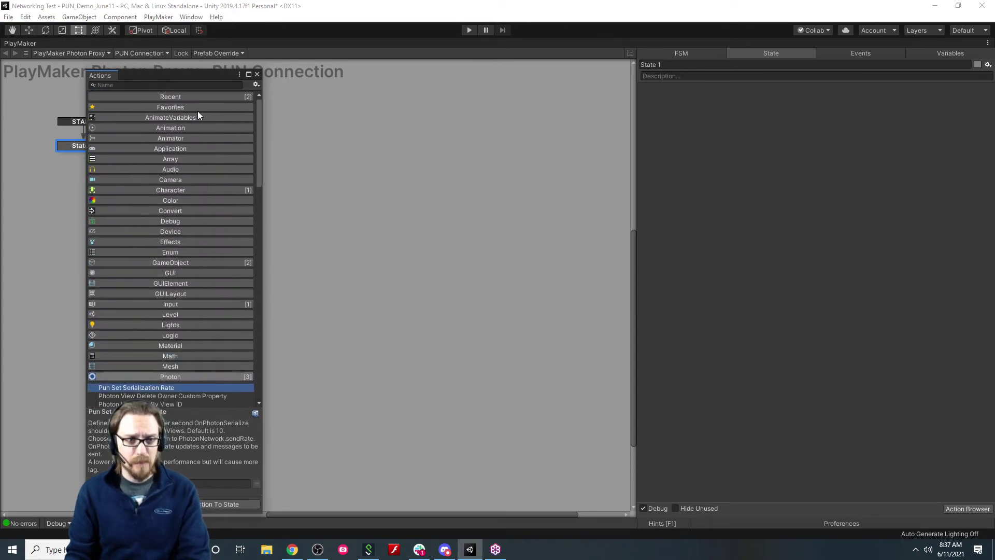
# Search 'connect' and compare the Pun Connect To Best Cloud Server, Master and Region descriptions.
pyautogui.click(191, 85)
pyautogui.write('Photon')
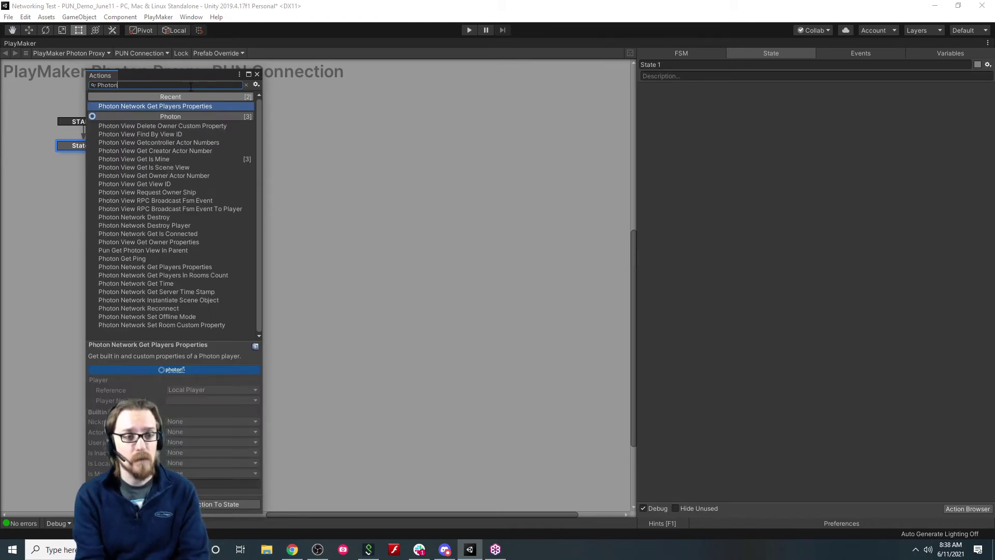
pyautogui.hotkey('ctrl', 'a')
pyautogui.write('PUN')
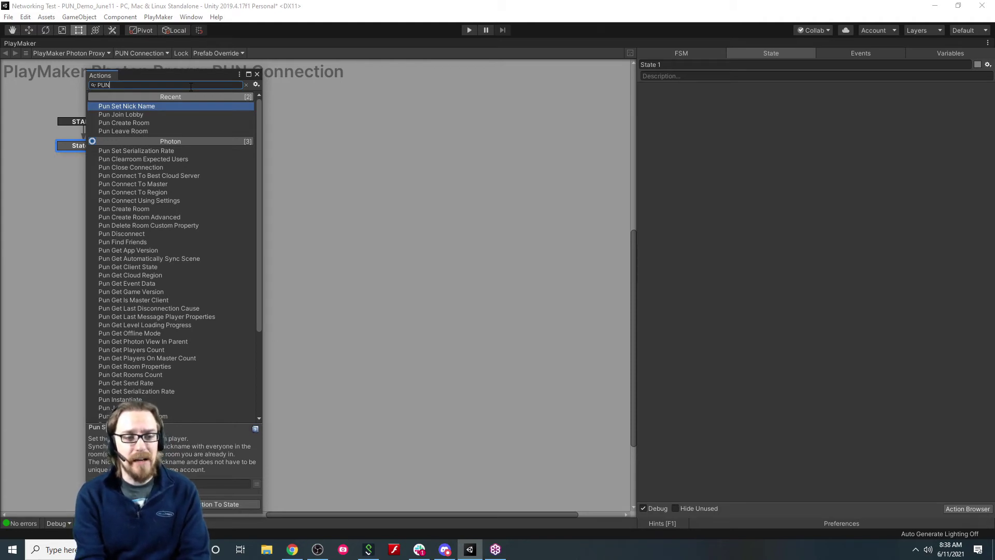
pyautogui.hotkey('ctrl', 'a')
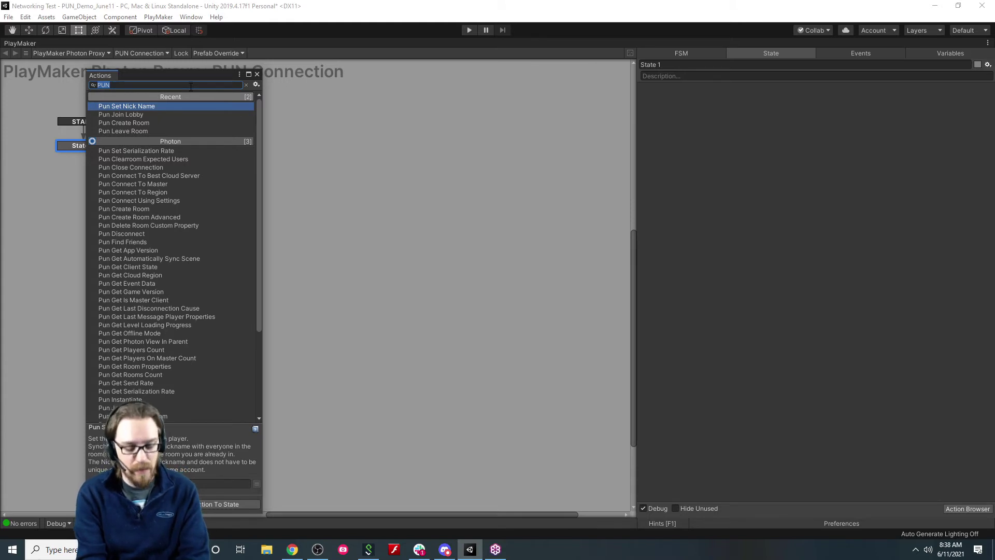
pyautogui.write('connect')
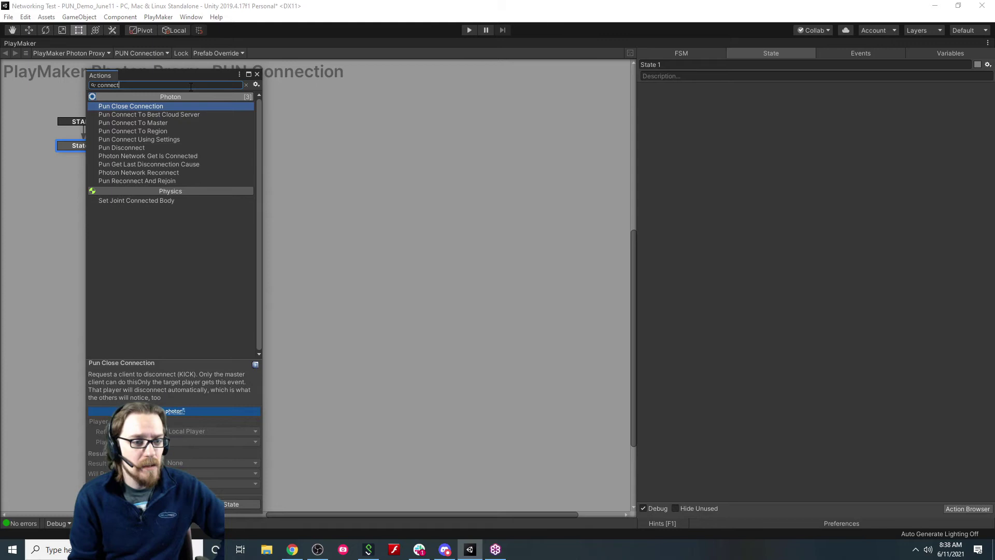
pyautogui.press('Down')
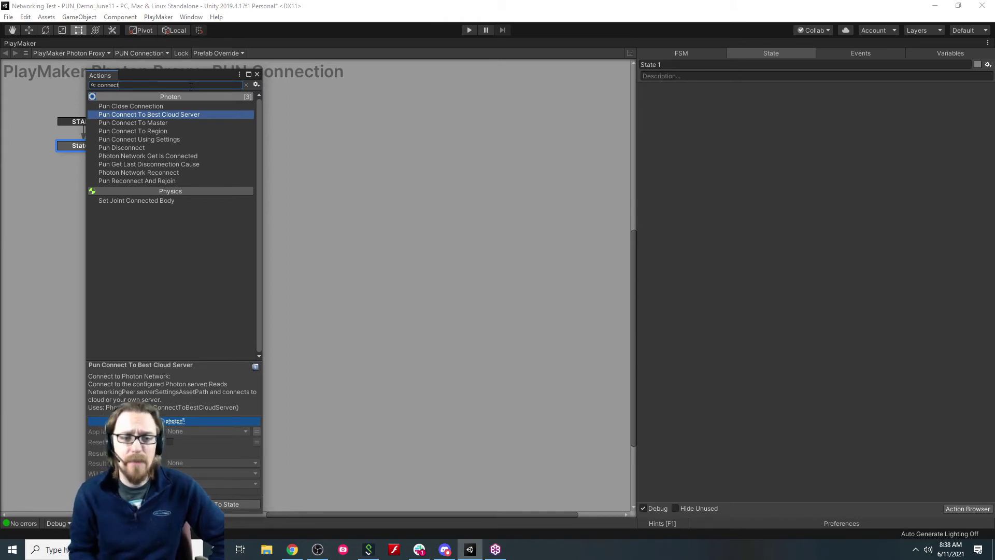
pyautogui.press('Down')
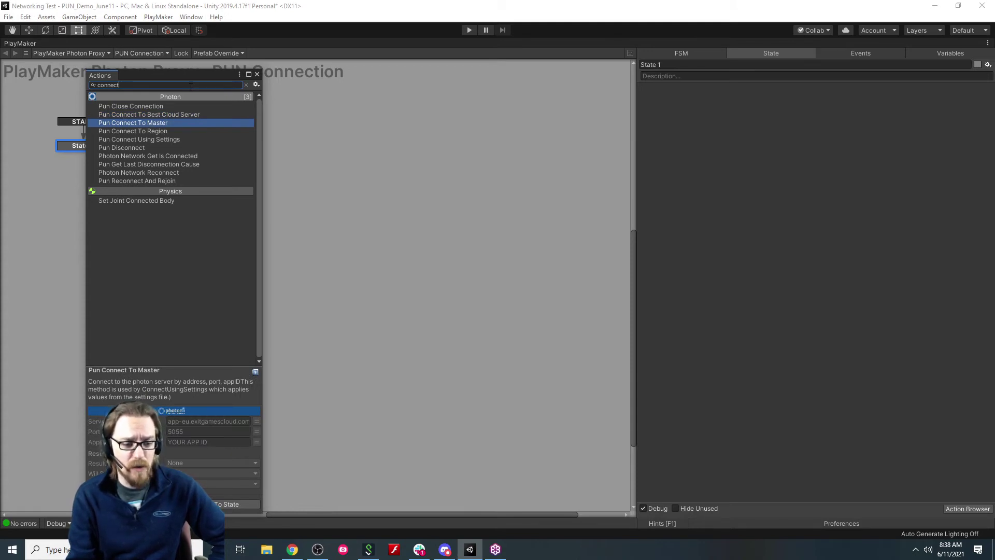
pyautogui.press('Down')
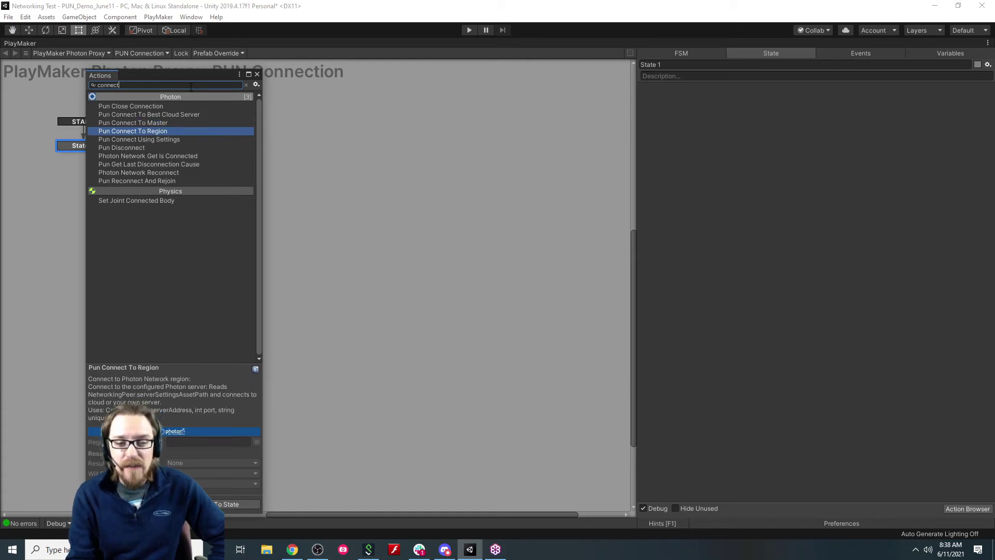
pyautogui.press('Up')
pyautogui.press('Up')
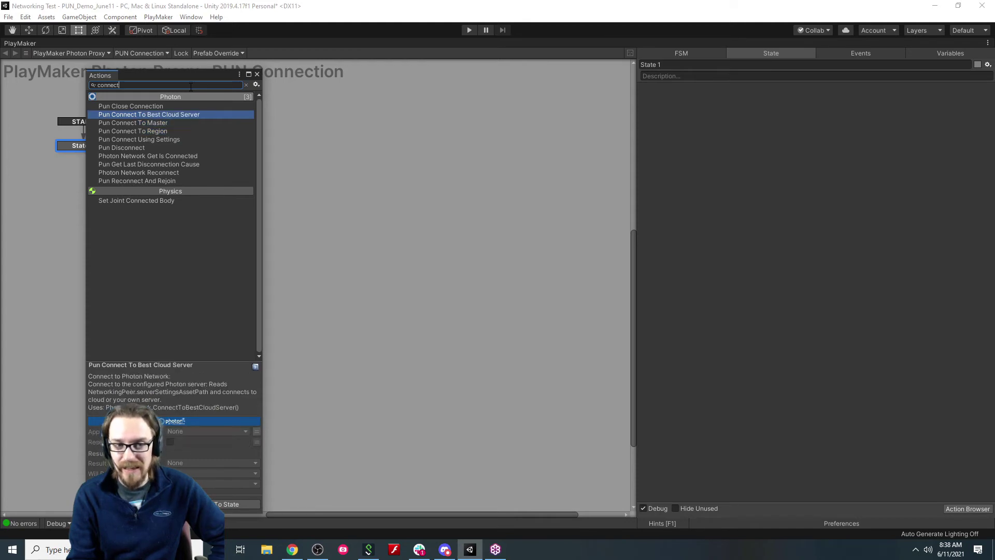
pyautogui.press('Down')
pyautogui.press('Down')
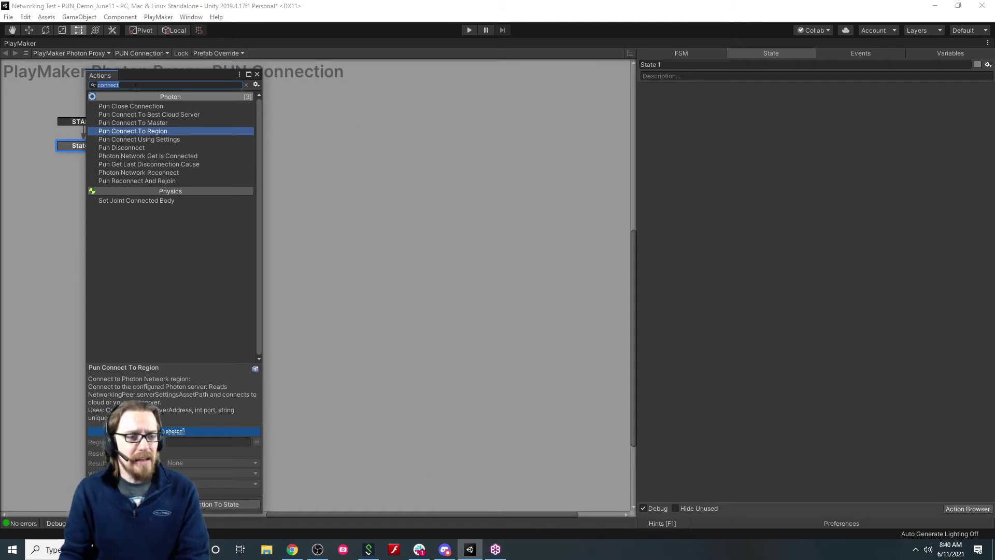
pyautogui.click(175, 114)
# Add Pun Connect To Best Cloud Server to State 1 and rename the state 'Connect to Best Cloud Server'.
pyautogui.doubleClick(176, 114)
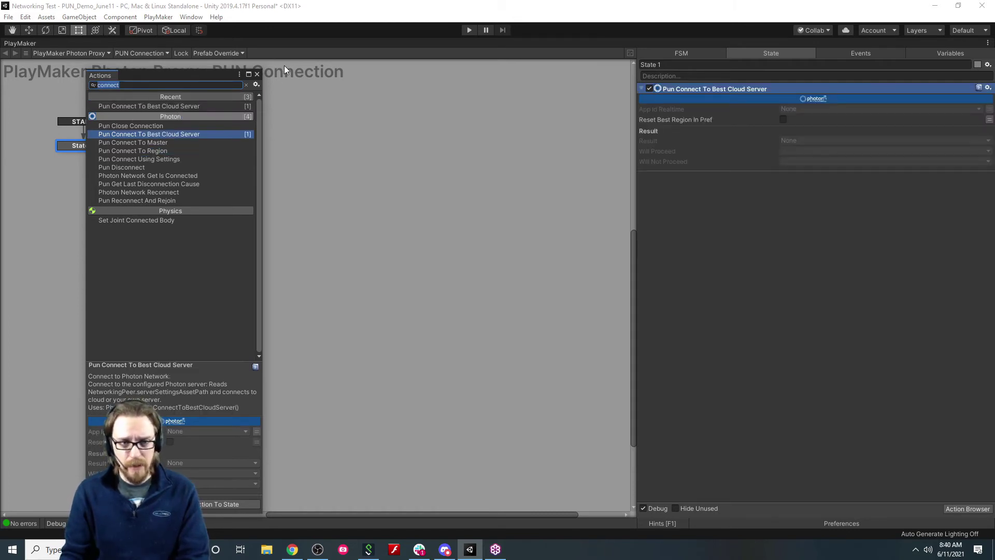
pyautogui.click(257, 75)
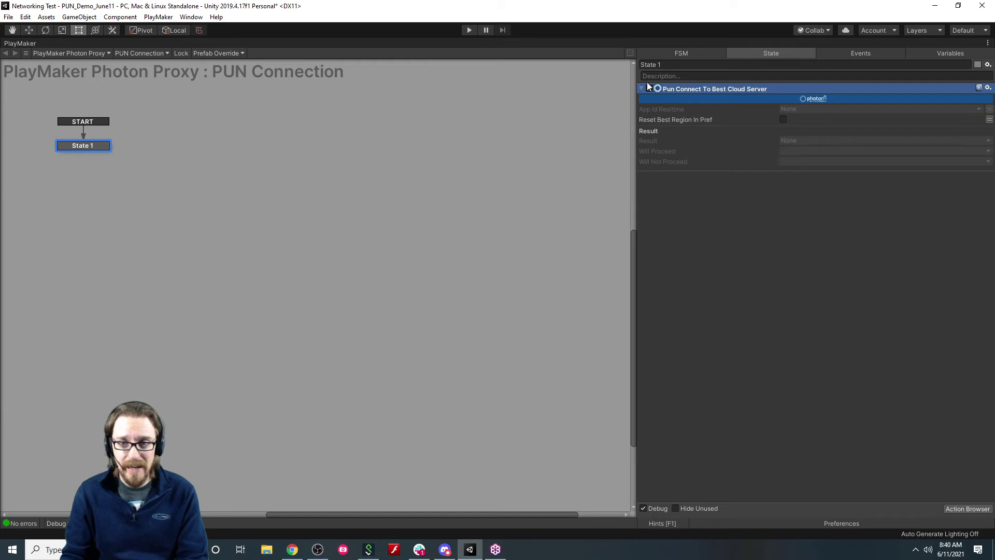
pyautogui.click(660, 66)
pyautogui.hotkey('ctrl', 'a')
pyautogui.write('Connect')
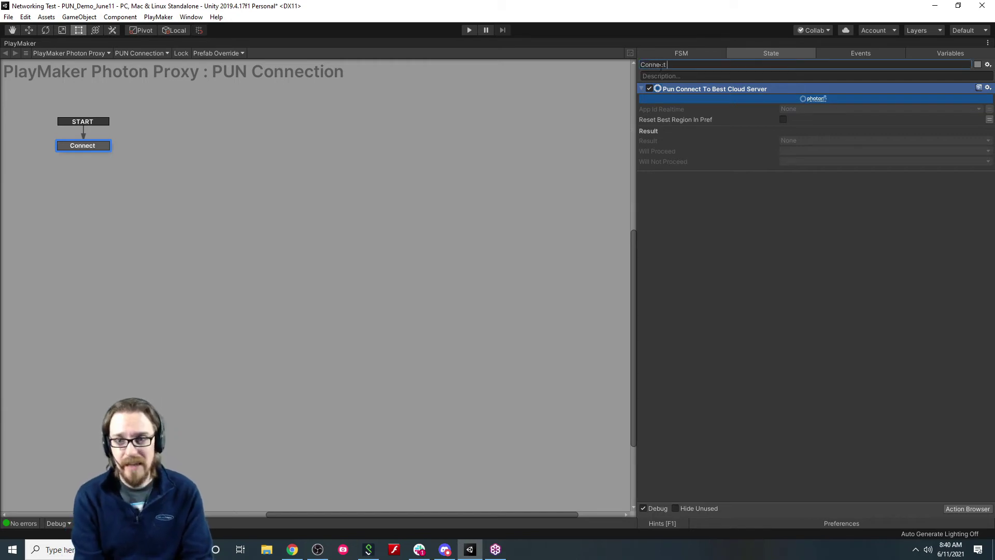
pyautogui.write(' to Best Cloud Server')
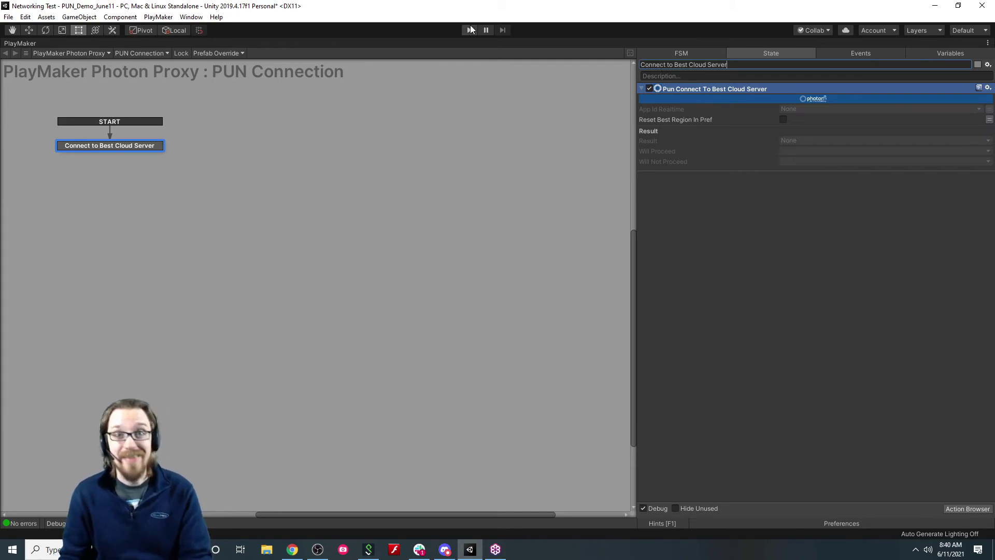
pyautogui.rightClick(27, 42)
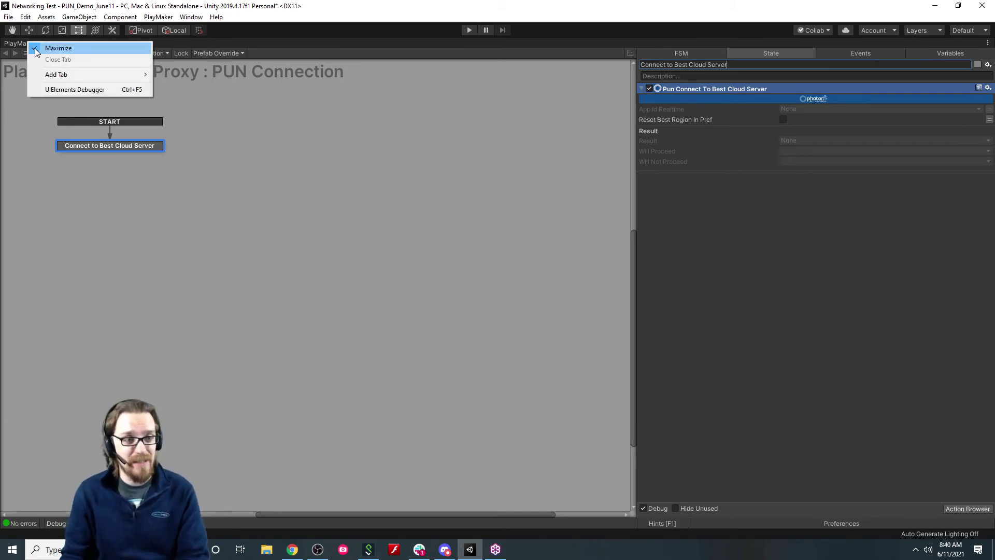
# Restore the editor layout and duplicate Canvas's PlayerCount label as PUNConnectionState.
pyautogui.click(35, 48)
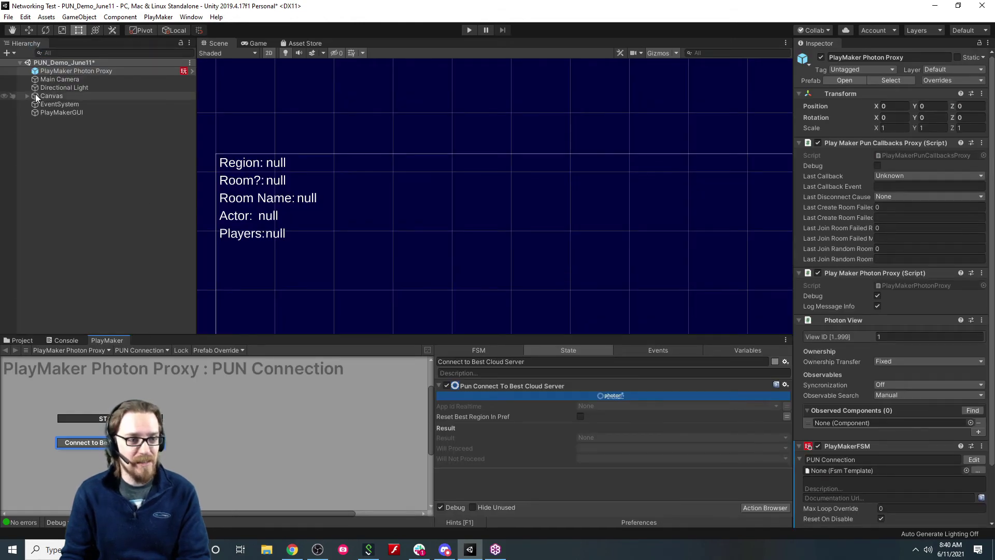
pyautogui.click(35, 96)
pyautogui.click(27, 96)
pyautogui.click(52, 145)
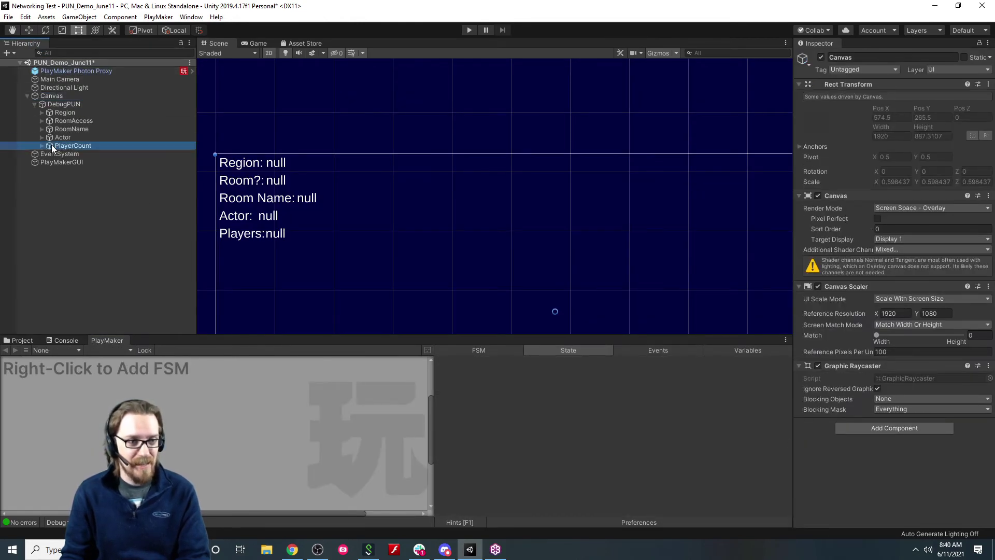
pyautogui.hotkey('ctrl', 'd')
pyautogui.click(82, 155)
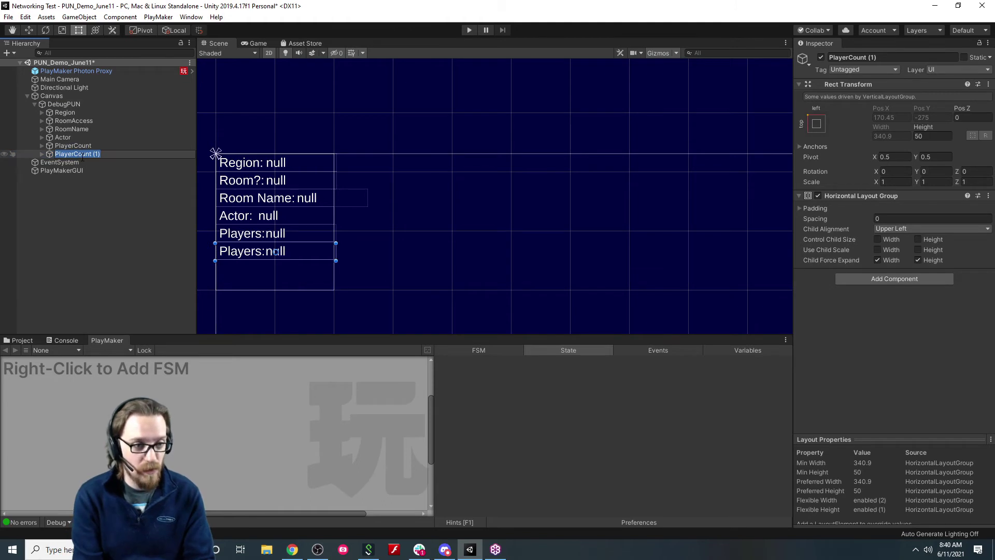
pyautogui.write('PUN')
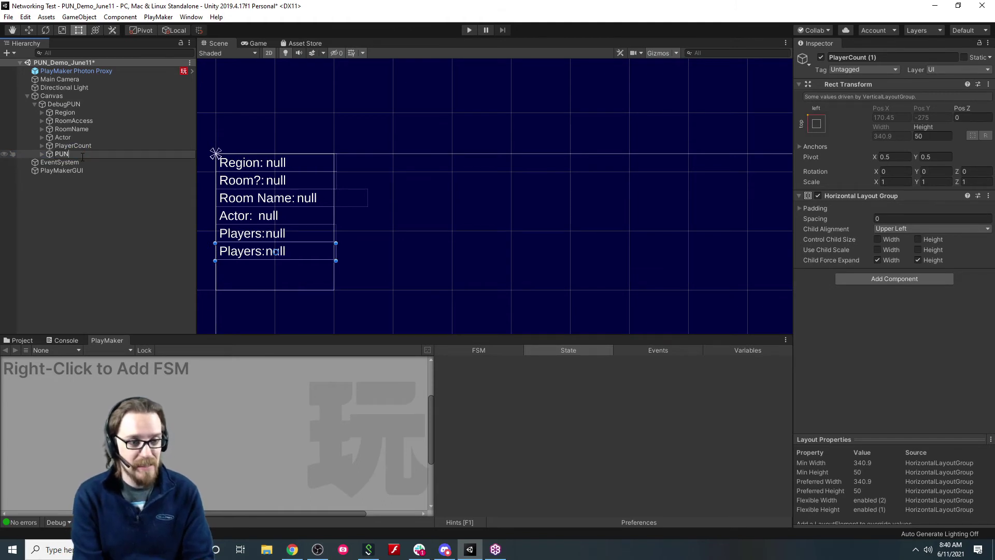
pyautogui.write('ConnectionState')
pyautogui.press('Return')
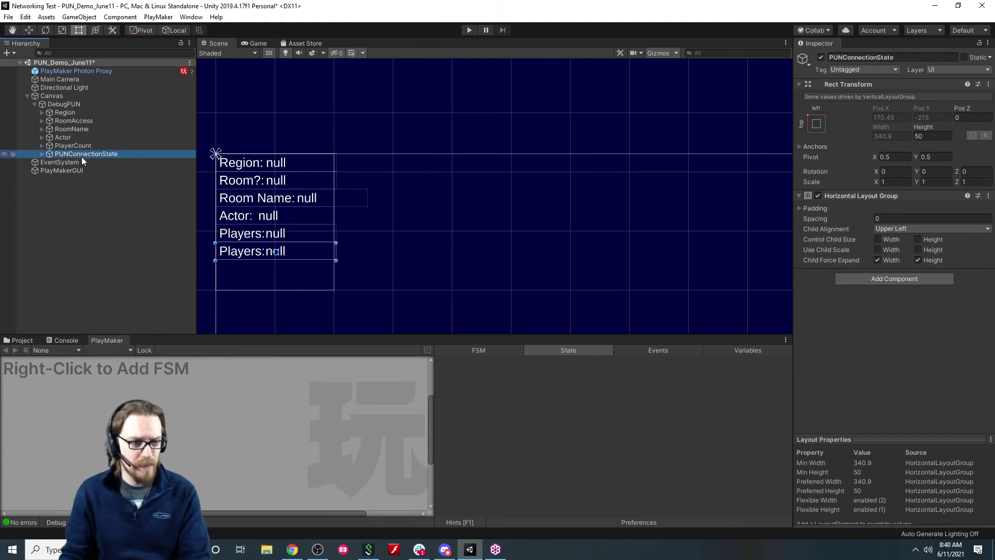
# Rename the CountLabel child to StateLabel, change its text to 'State:' and narrow its box.
pyautogui.click(41, 154)
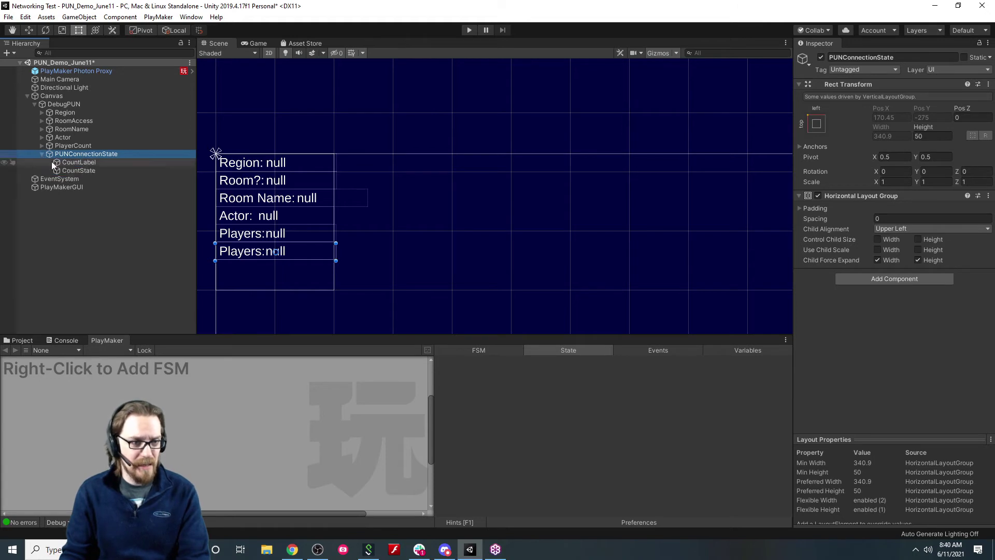
pyautogui.click(71, 163)
pyautogui.press('F2')
pyautogui.write('StateLabel')
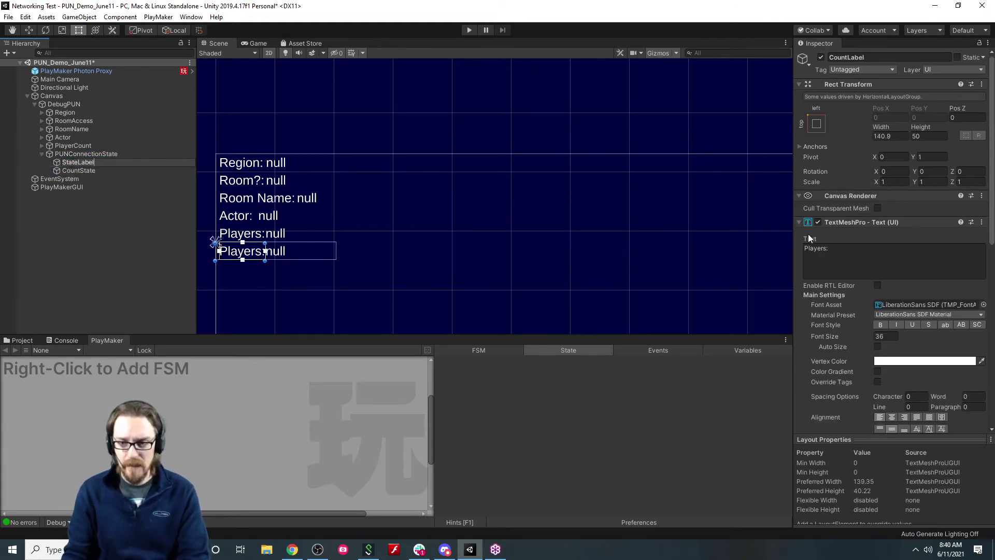
pyautogui.doubleClick(820, 247)
pyautogui.write('State:')
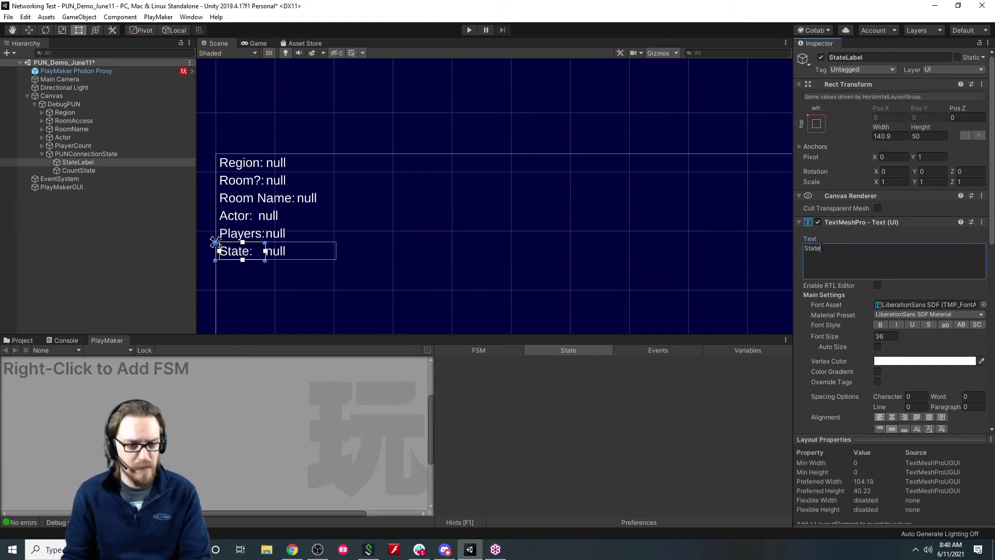
pyautogui.moveTo(886, 122); pyautogui.dragTo(838, 126)
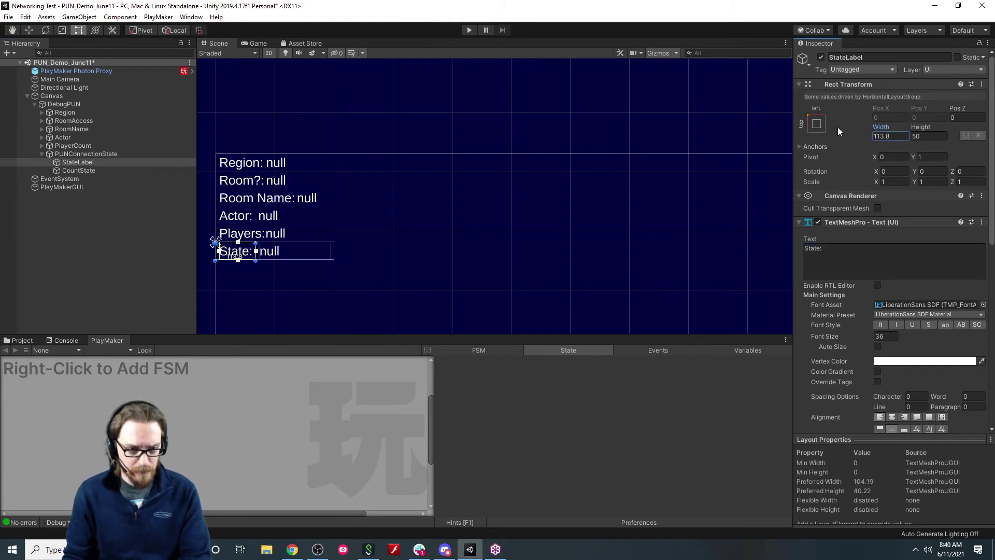
# Rename the CountState child to StateState.
pyautogui.click(80, 171)
pyautogui.click(80, 170)
pyautogui.write('StateS')
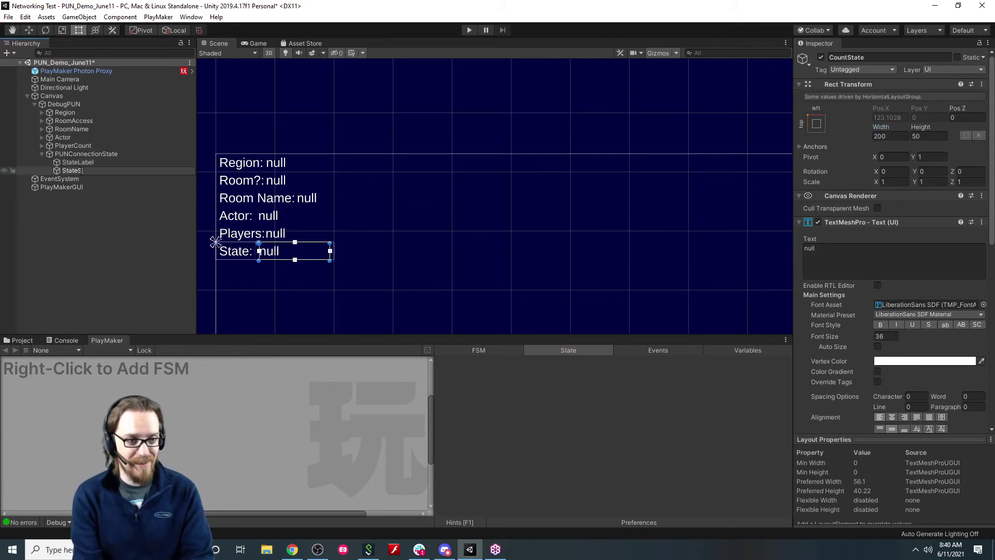
pyautogui.write('tate')
pyautogui.press('Return')
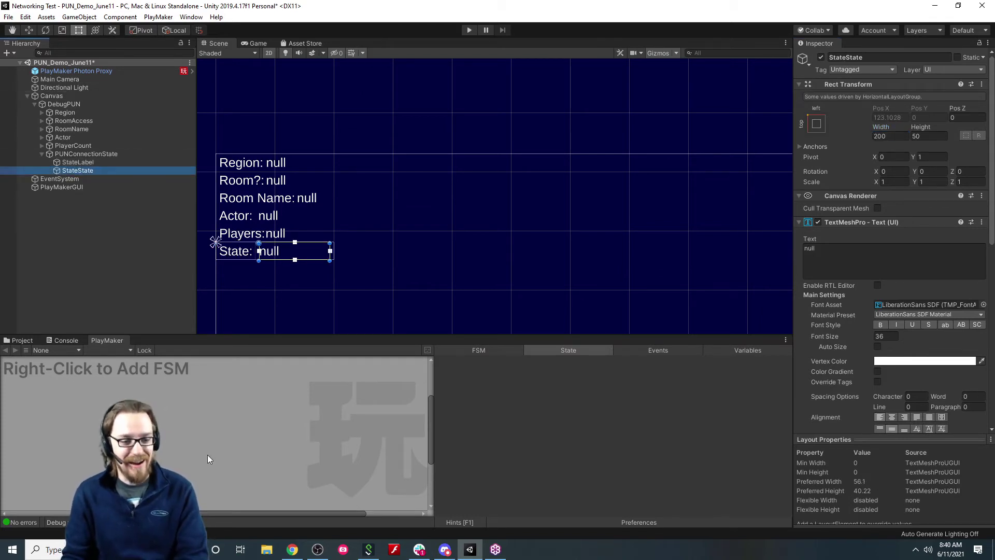
pyautogui.click(94, 71)
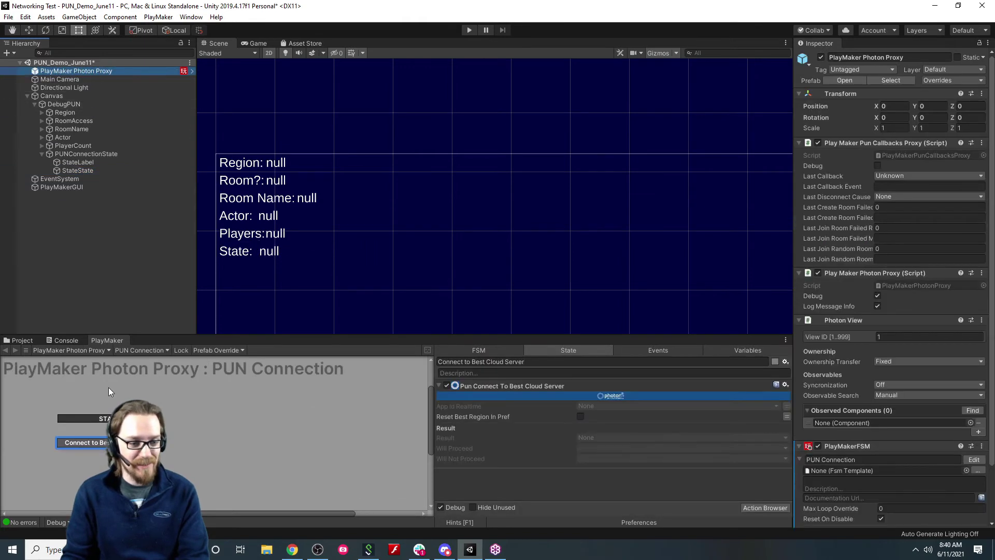
# Maximize PlayMaker and add a second FSM named 'State Looker' to the Photon Proxy.
pyautogui.rightClick(122, 341)
pyautogui.click(110, 339)
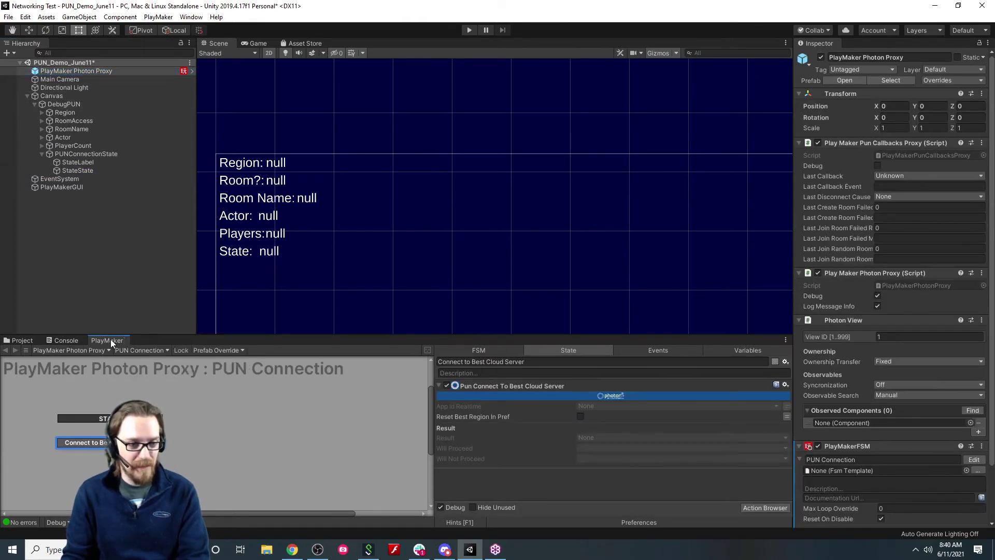
pyautogui.rightClick(113, 341)
pyautogui.click(151, 344)
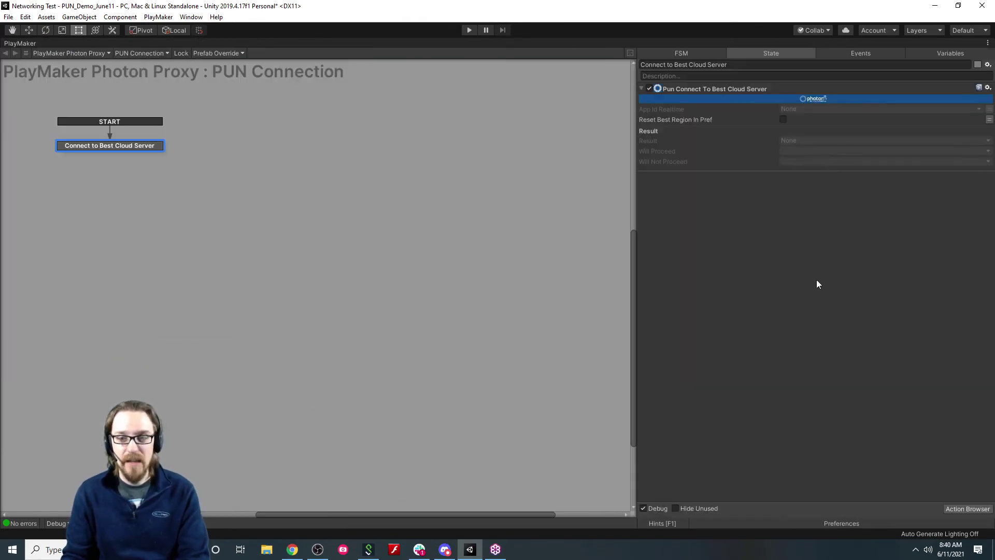
pyautogui.click(146, 54)
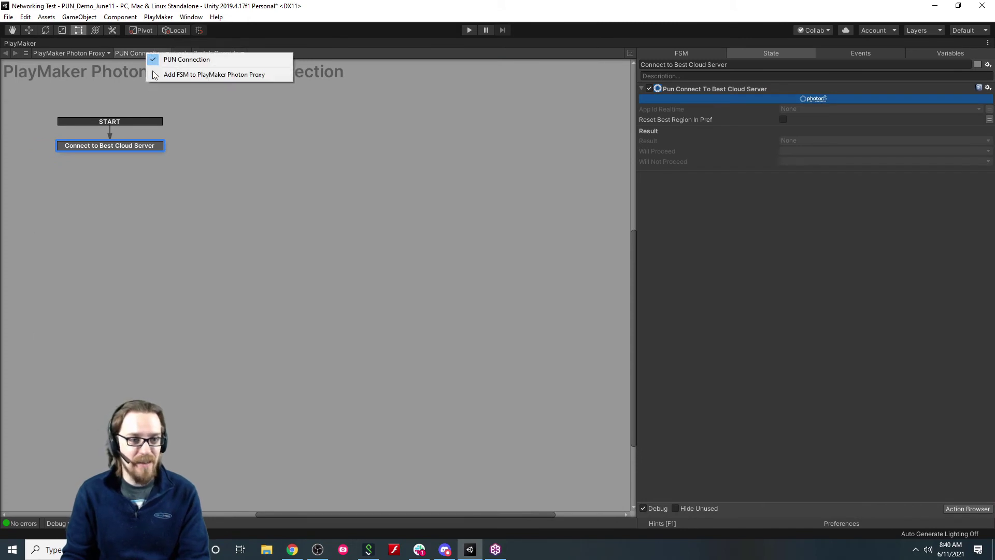
pyautogui.click(162, 74)
pyautogui.click(708, 54)
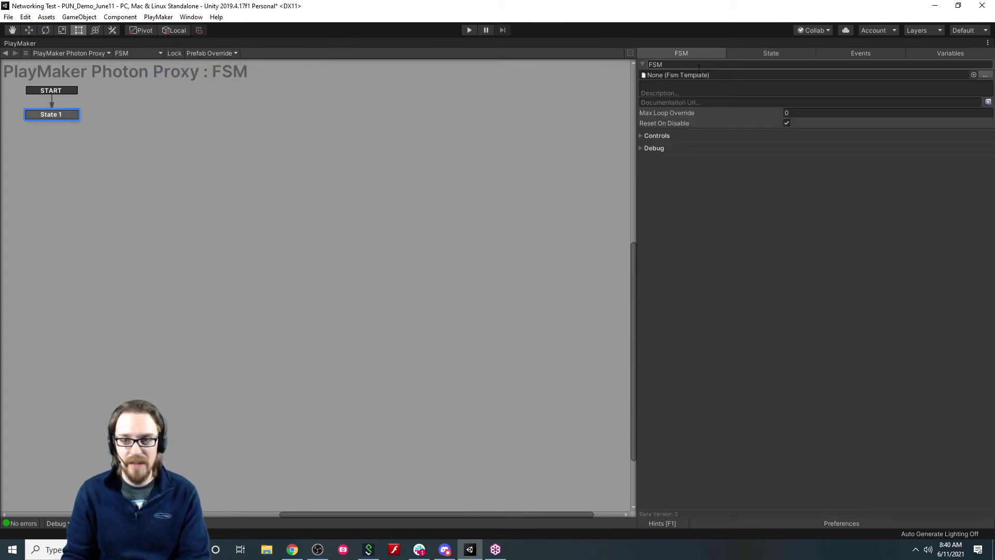
pyautogui.click(698, 65)
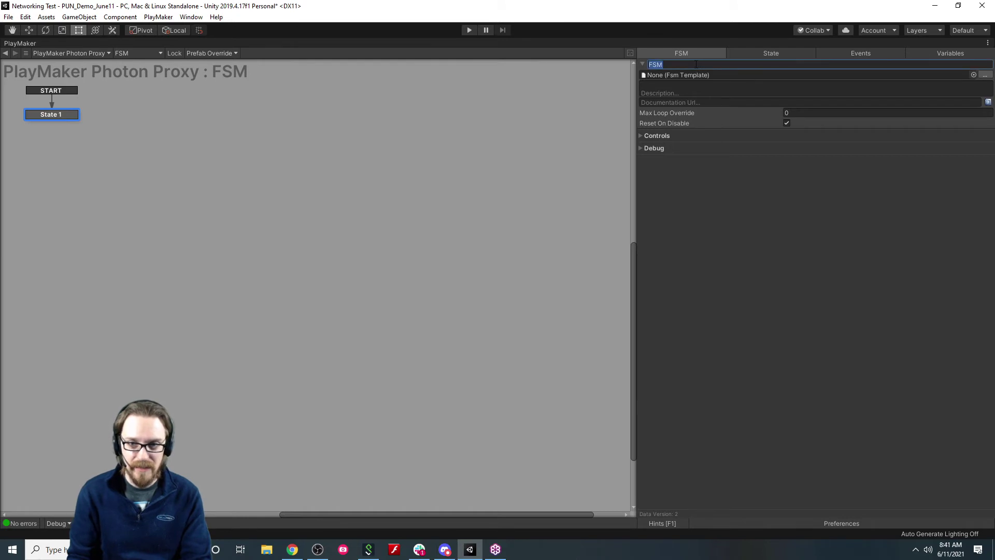
pyautogui.write('State')
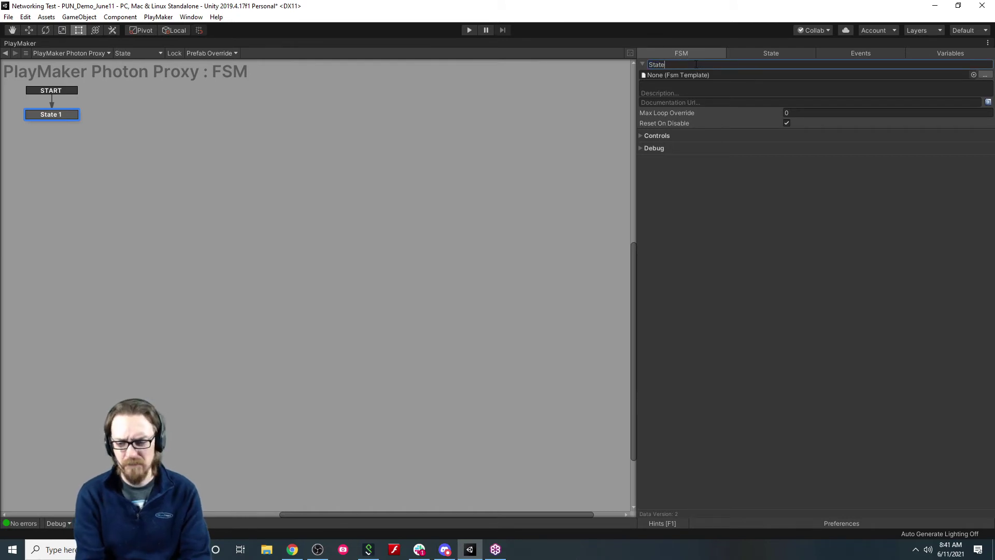
pyautogui.write(' Looker')
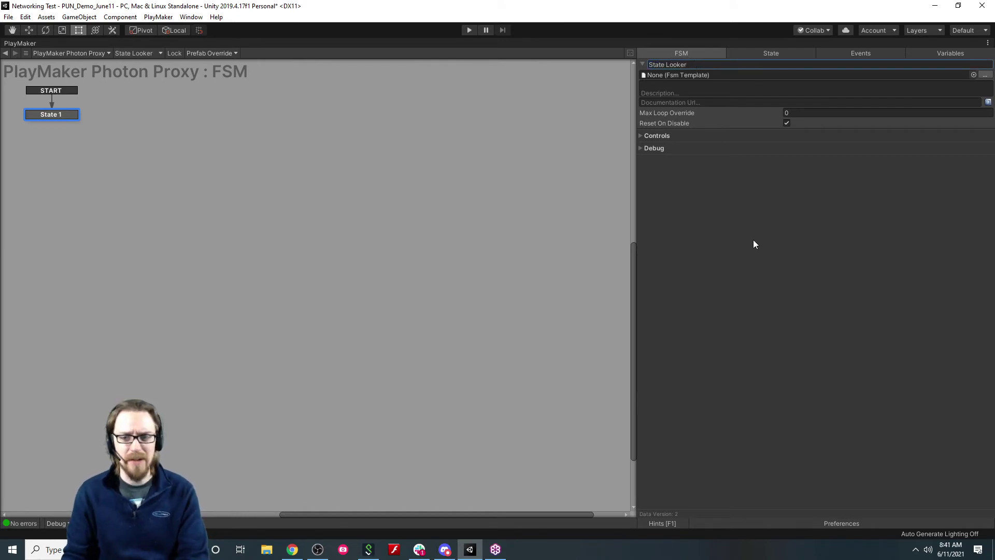
# Add Get Fsm State reading the PUN Connection FSM's state into a new state variable.
pyautogui.click(766, 54)
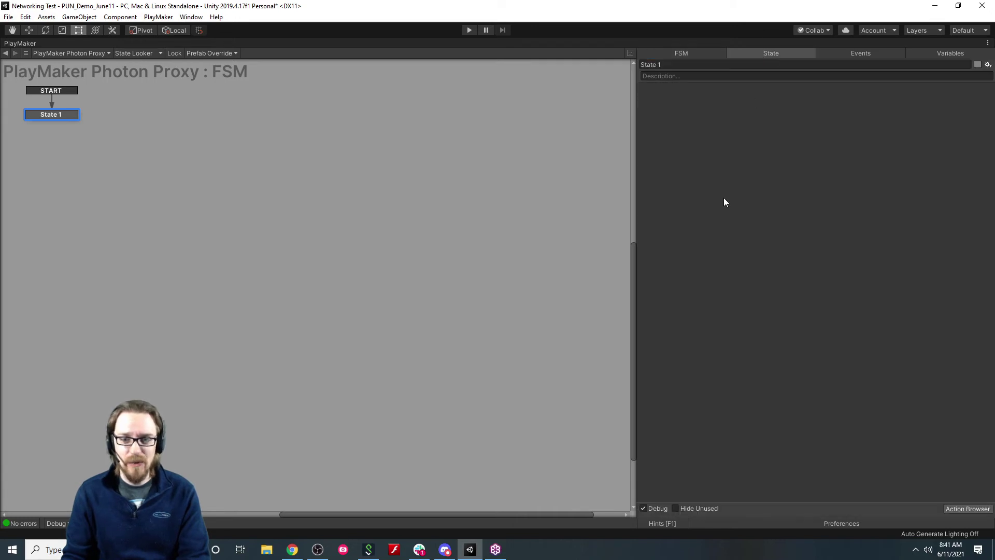
pyautogui.doubleClick(724, 198)
pyautogui.write('get fsm s')
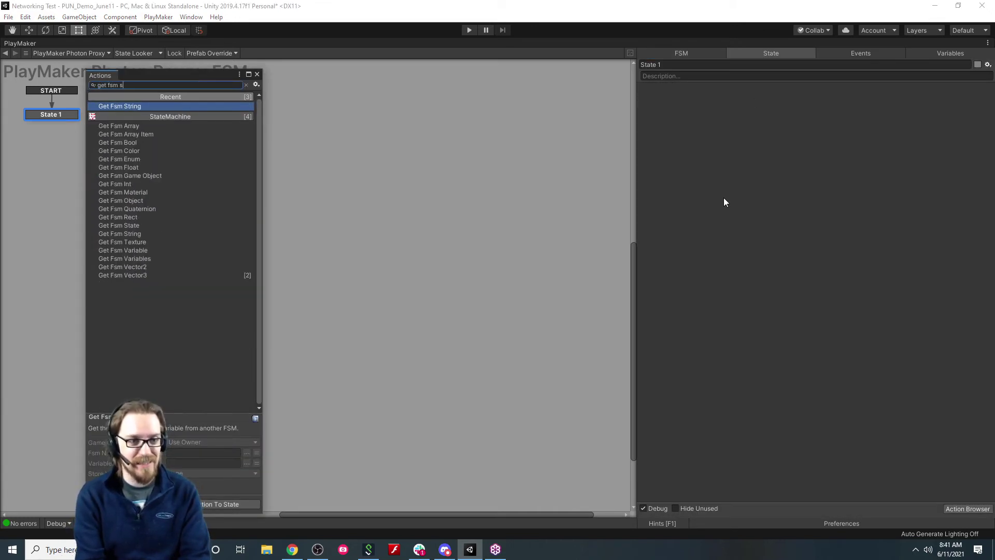
pyautogui.write('t')
pyautogui.press('Down')
pyautogui.press('Return')
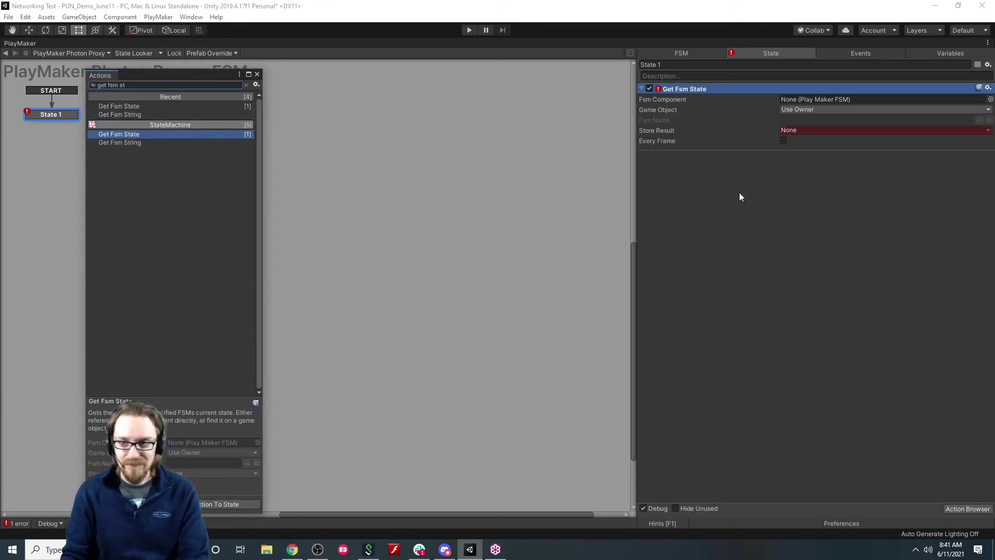
pyautogui.click(257, 75)
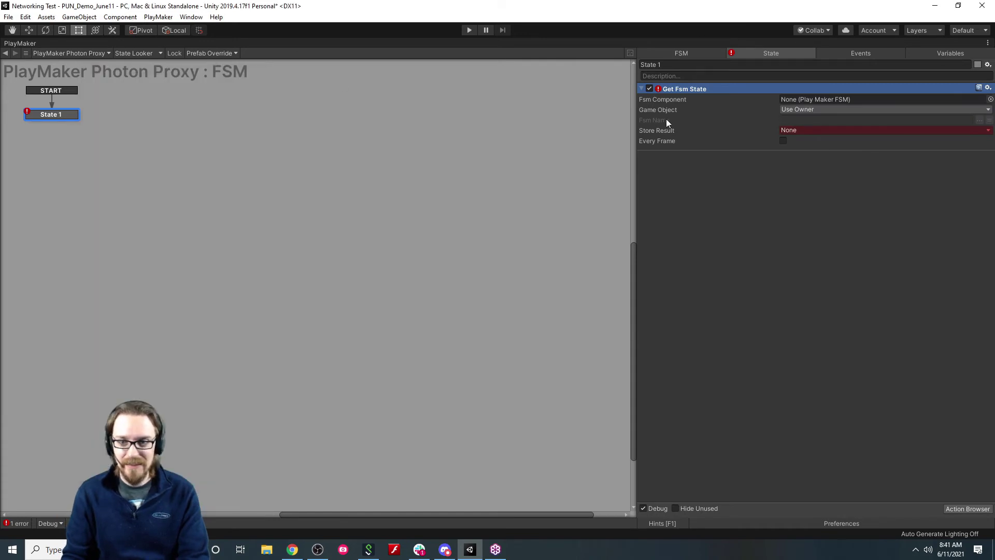
pyautogui.click(785, 110)
pyautogui.click(753, 199)
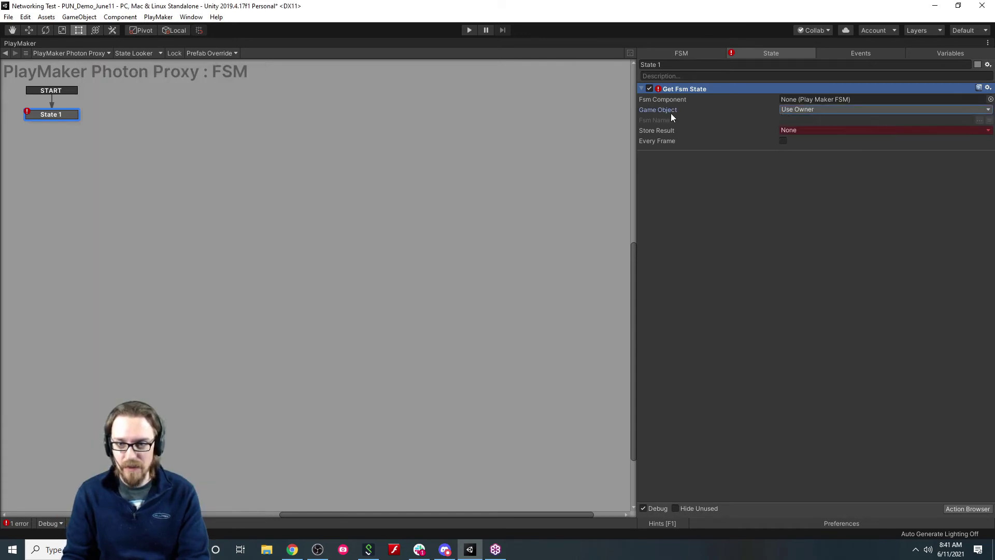
pyautogui.click(979, 120)
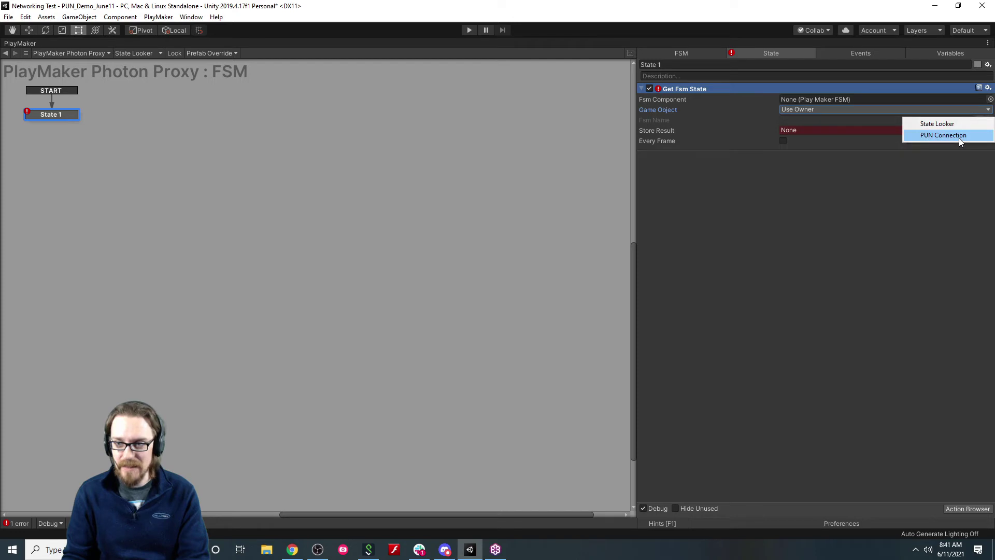
pyautogui.click(959, 136)
pyautogui.click(798, 133)
pyautogui.click(818, 156)
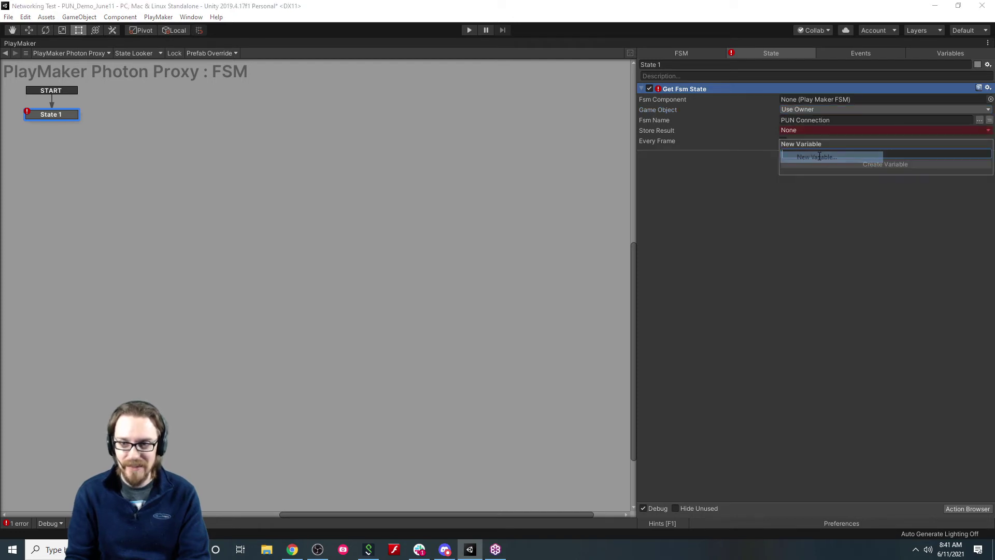
pyautogui.press('Escape')
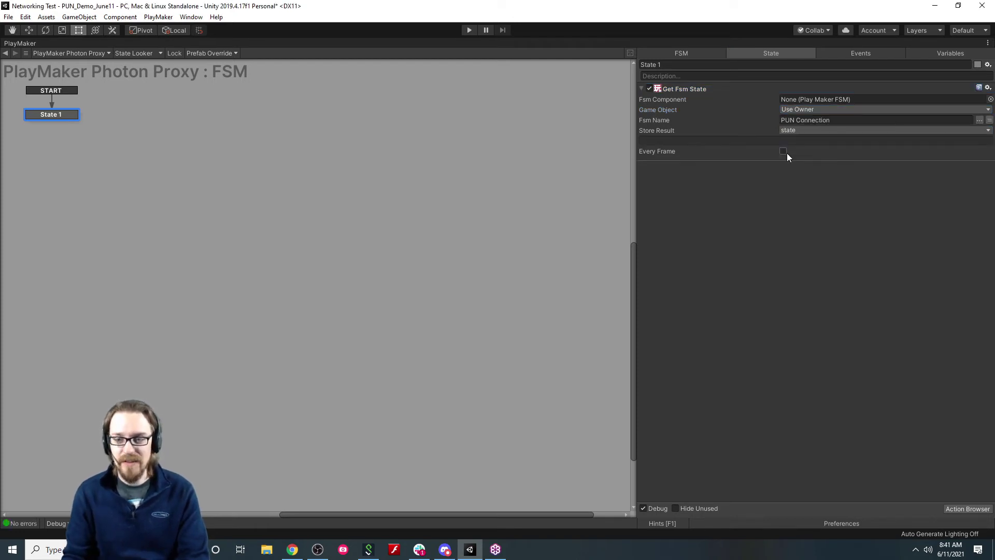
# Add Set Textmesh Pro UGUI Text targeting StateState, fed by the state variable.
pyautogui.doubleClick(758, 190)
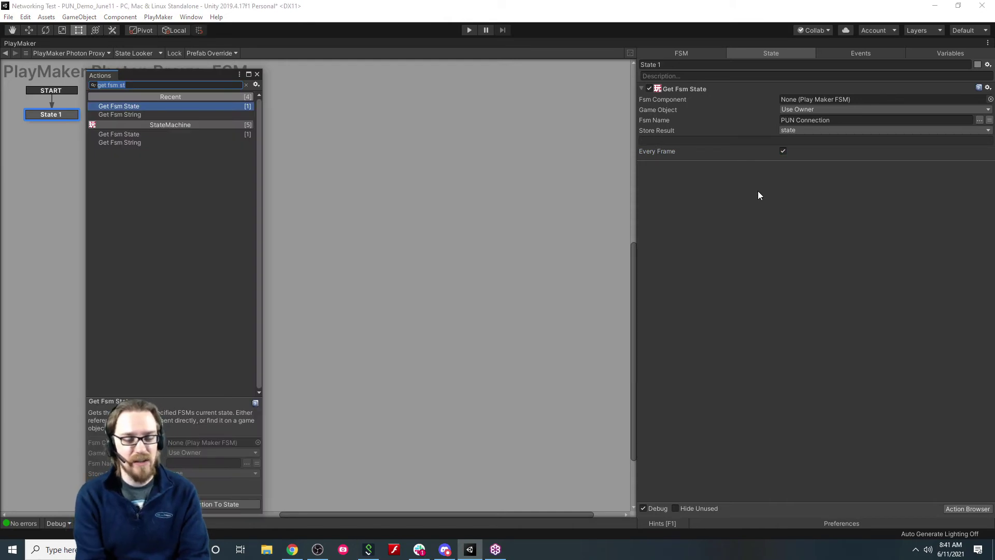
pyautogui.write('set textmes')
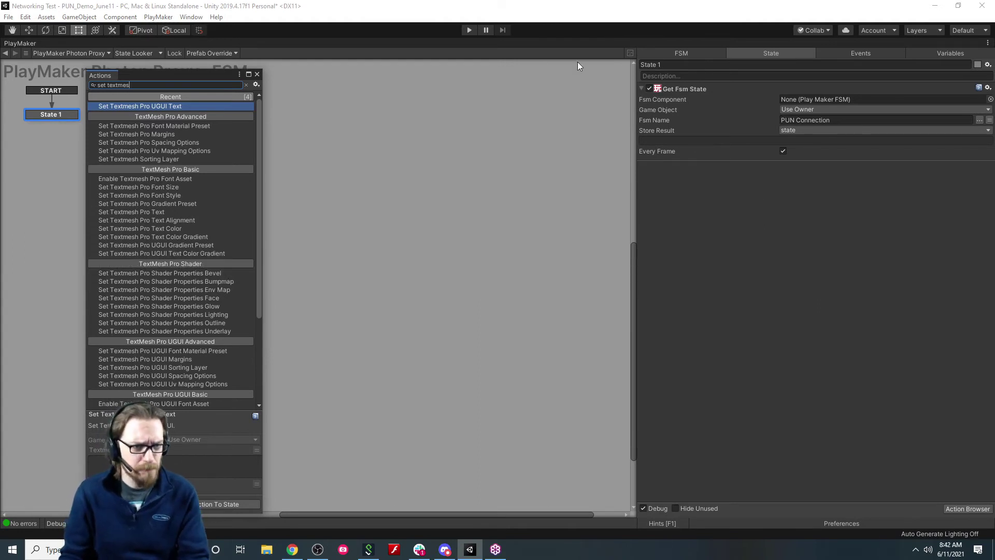
pyautogui.doubleClick(167, 105)
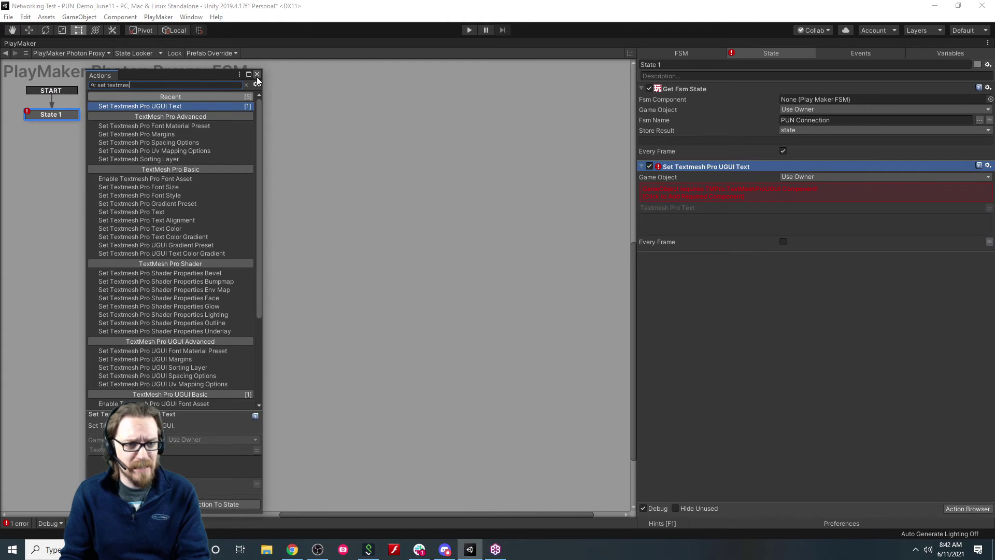
pyautogui.click(256, 74)
pyautogui.click(816, 177)
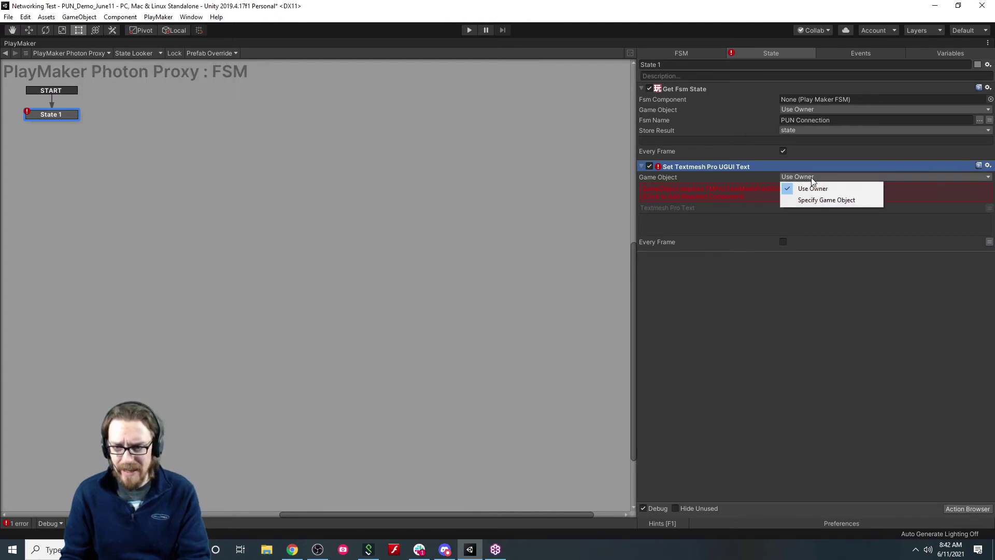
pyautogui.click(823, 203)
pyautogui.click(981, 187)
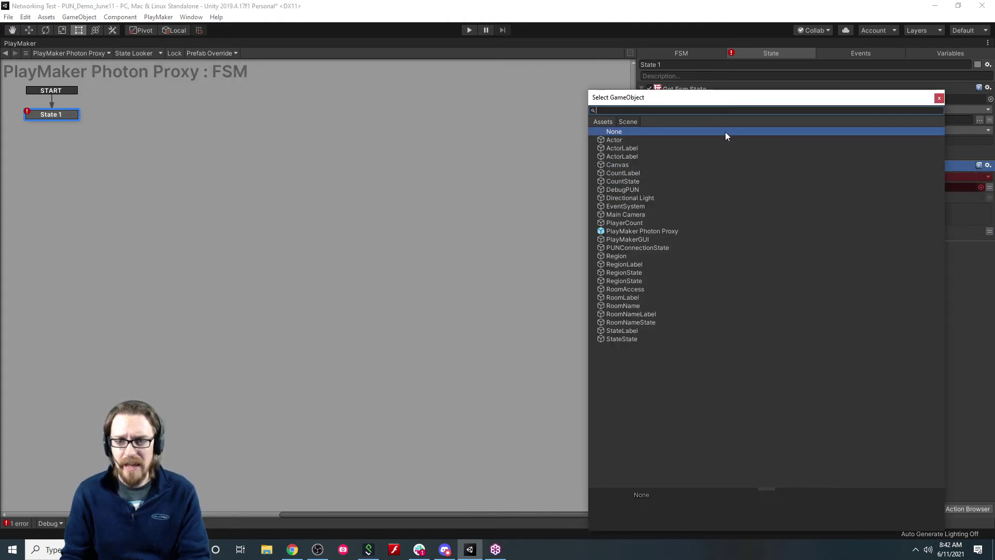
pyautogui.write('state')
pyautogui.press('Down')
pyautogui.press('Down')
pyautogui.press('Down')
pyautogui.press('Down')
pyautogui.press('Down')
pyautogui.press('Down')
pyautogui.press('Down')
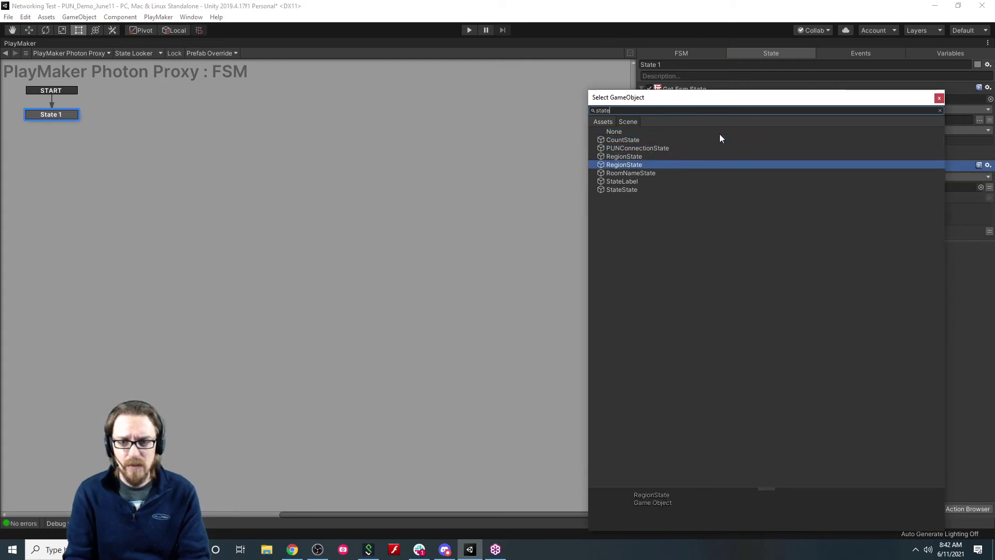
pyautogui.press('Return')
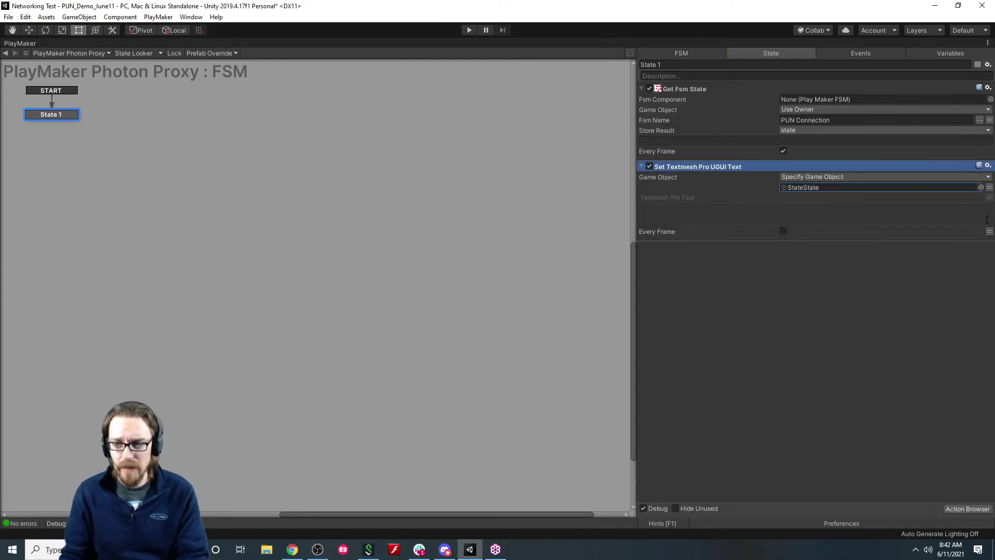
pyautogui.click(936, 198)
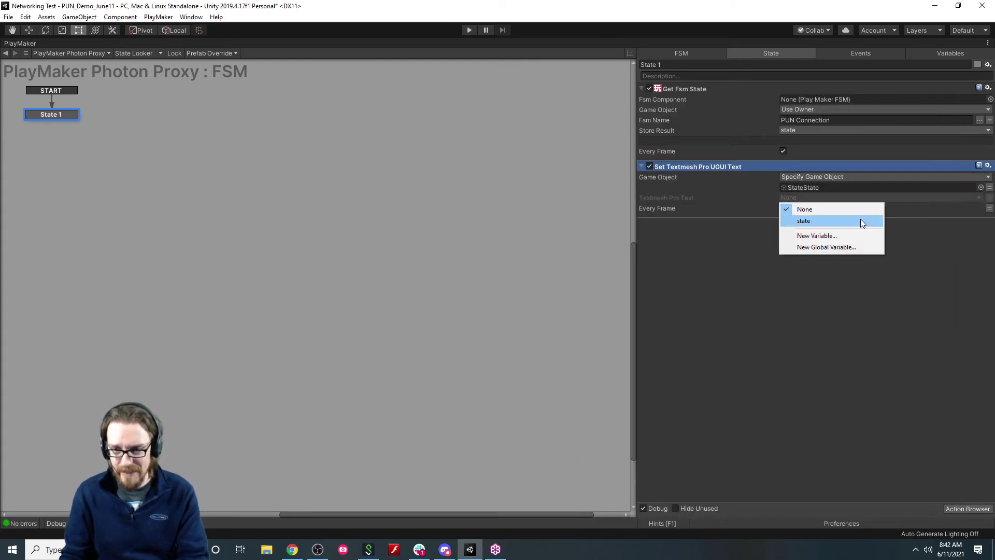
pyautogui.click(861, 220)
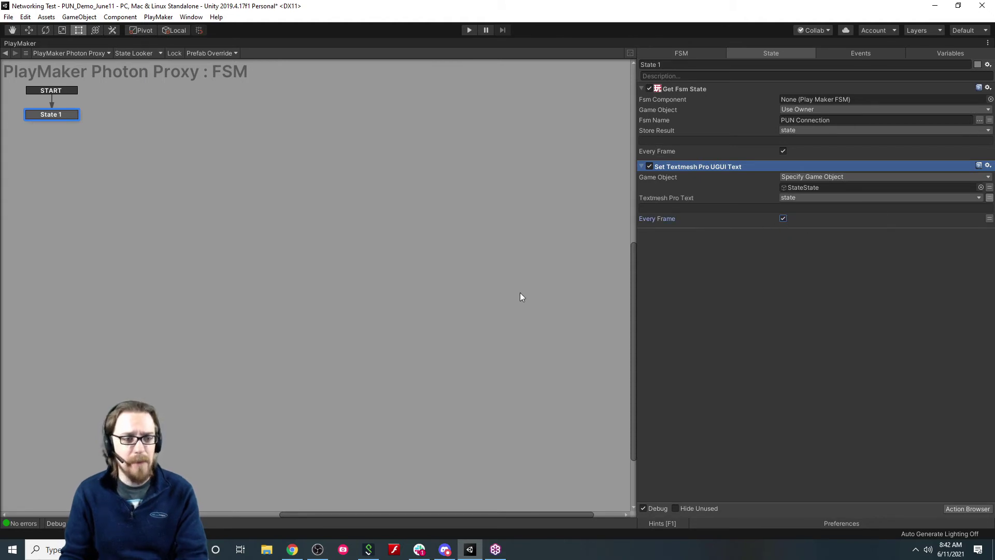
# Restore the editor layout and play-test the game to check the state label.
pyautogui.rightClick(26, 41)
pyautogui.click(36, 48)
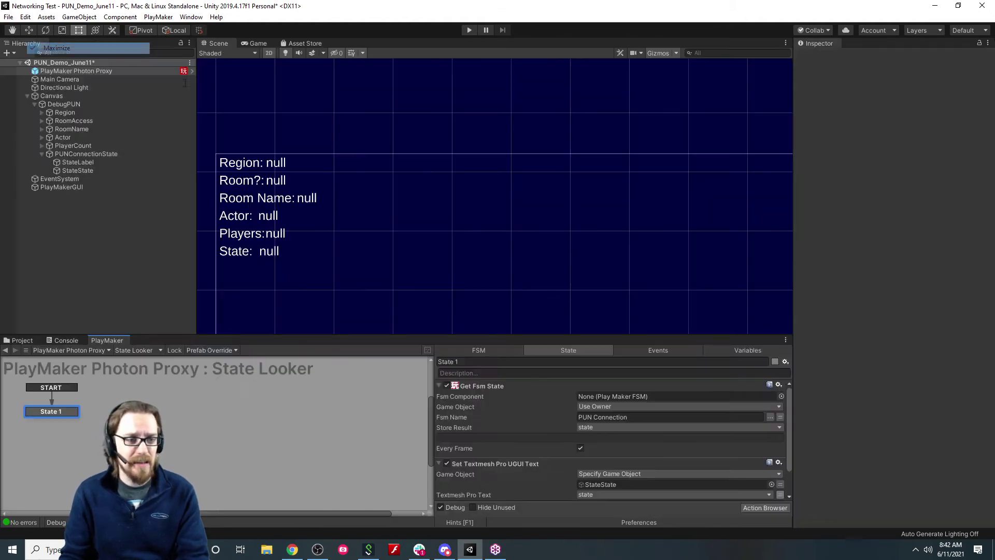
pyautogui.click(468, 31)
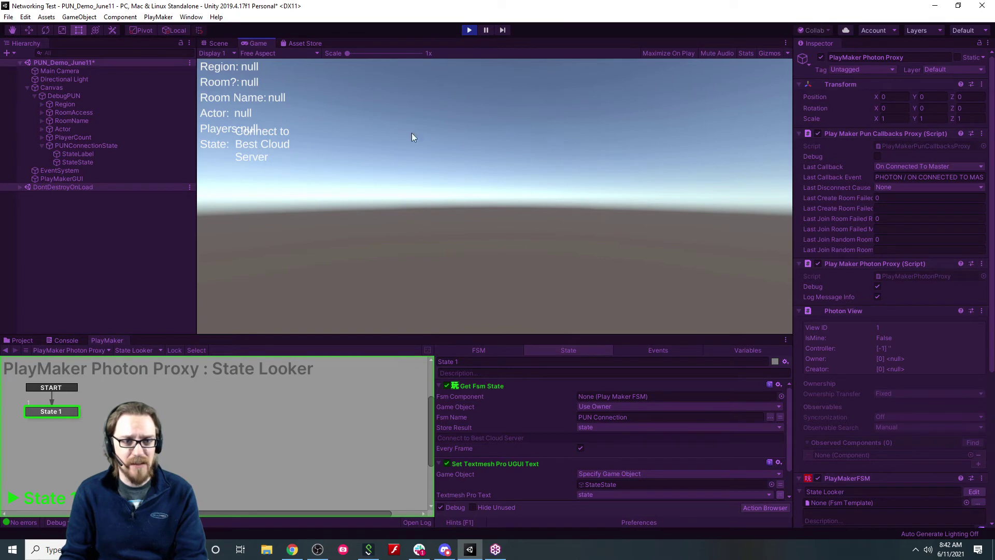
pyautogui.click(469, 31)
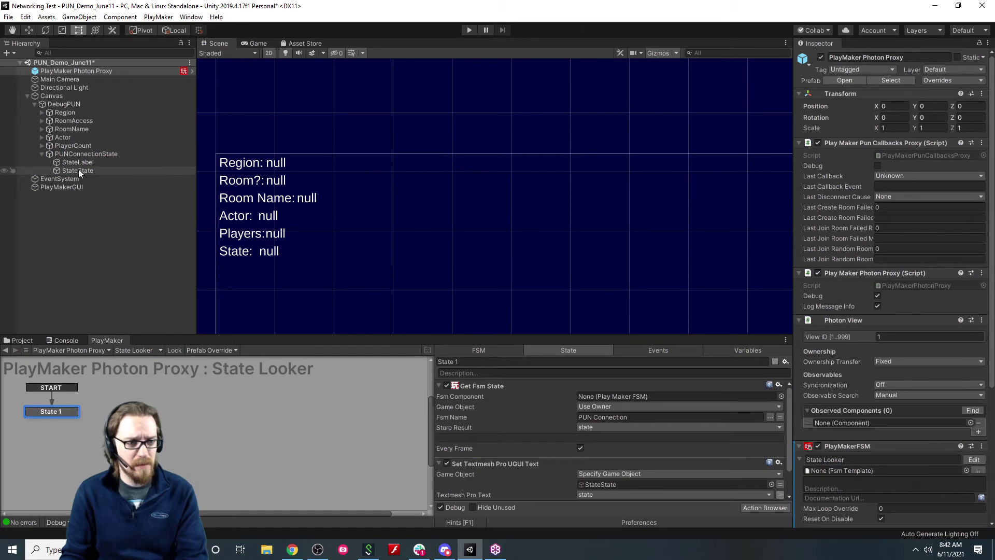
# Set the StateState label width to 300 and turn on auto-size text.
pyautogui.click(79, 170)
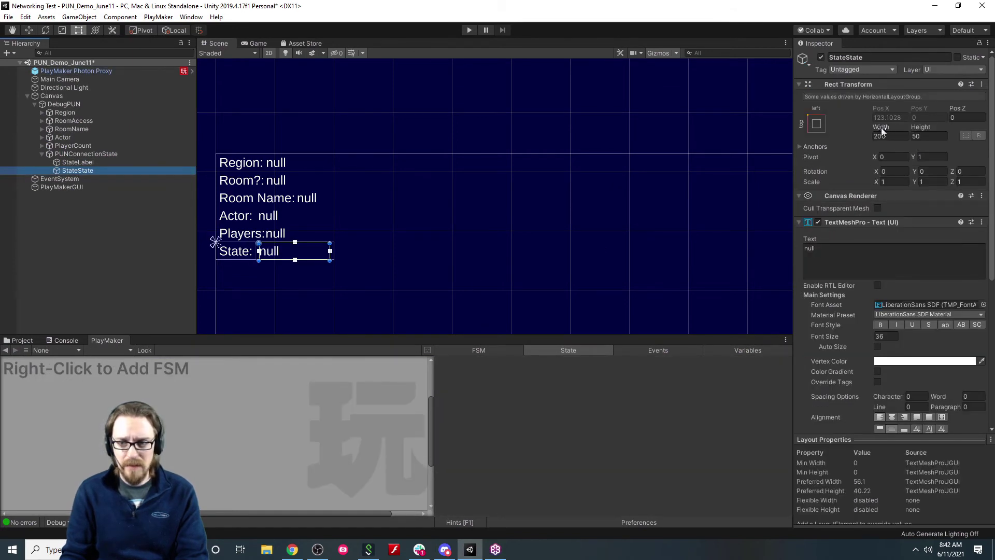
pyautogui.click(890, 136)
pyautogui.write('300')
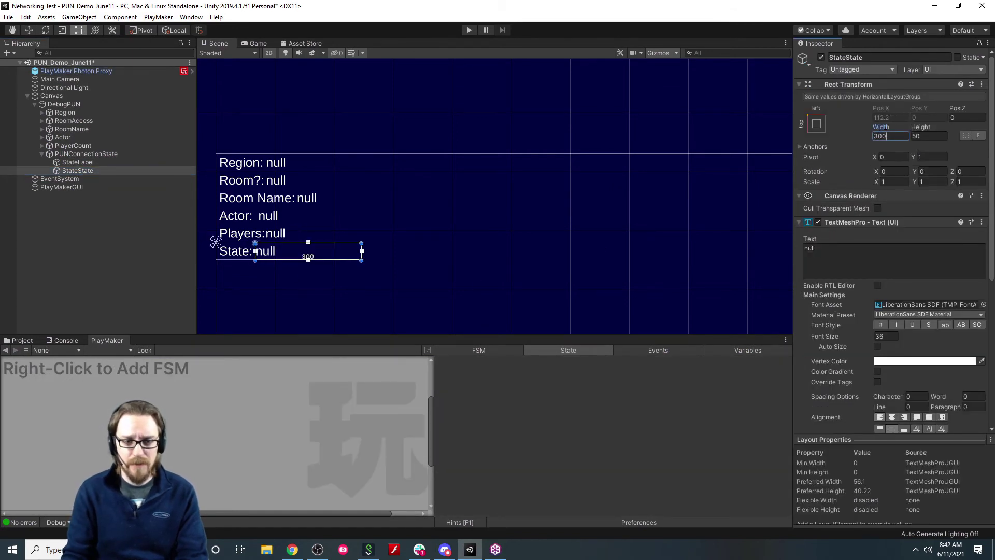
pyautogui.click(878, 346)
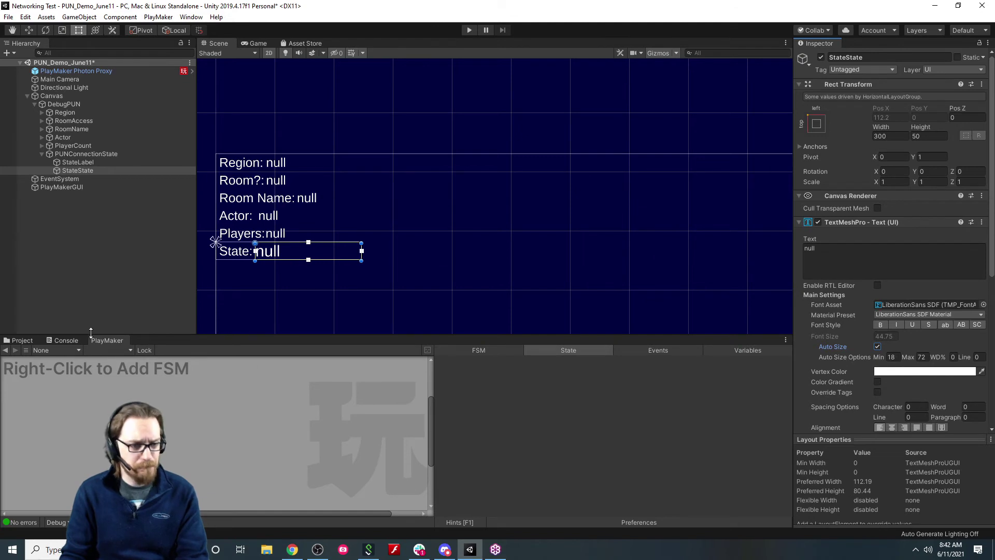
# Select PlayMaker Photon Proxy and maximize the PlayMaker editor.
pyautogui.click(90, 72)
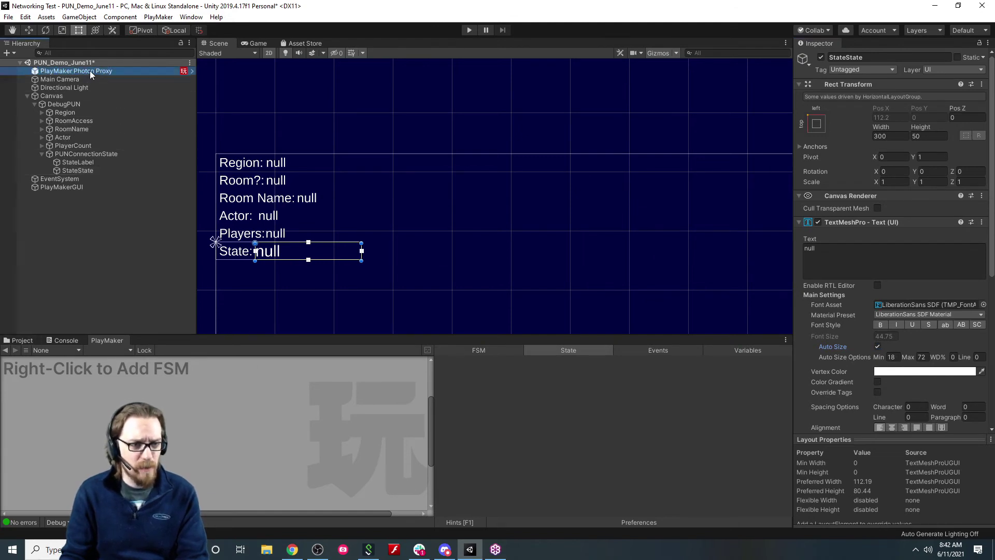
pyautogui.rightClick(115, 340)
pyautogui.click(146, 347)
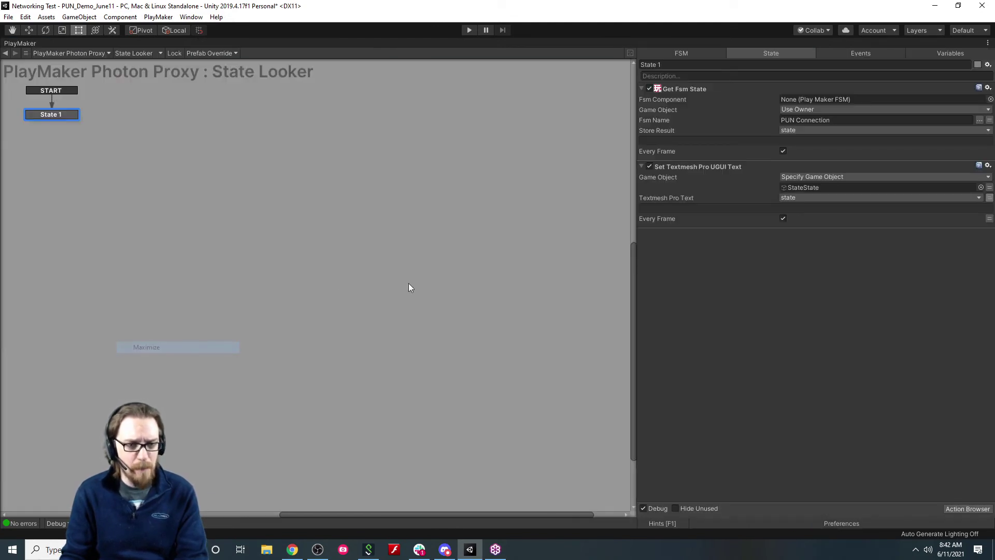
# Switch the PlayMaker FSM dropdown from State Looker to PUN Connection.
pyautogui.click(96, 54)
pyautogui.click(150, 55)
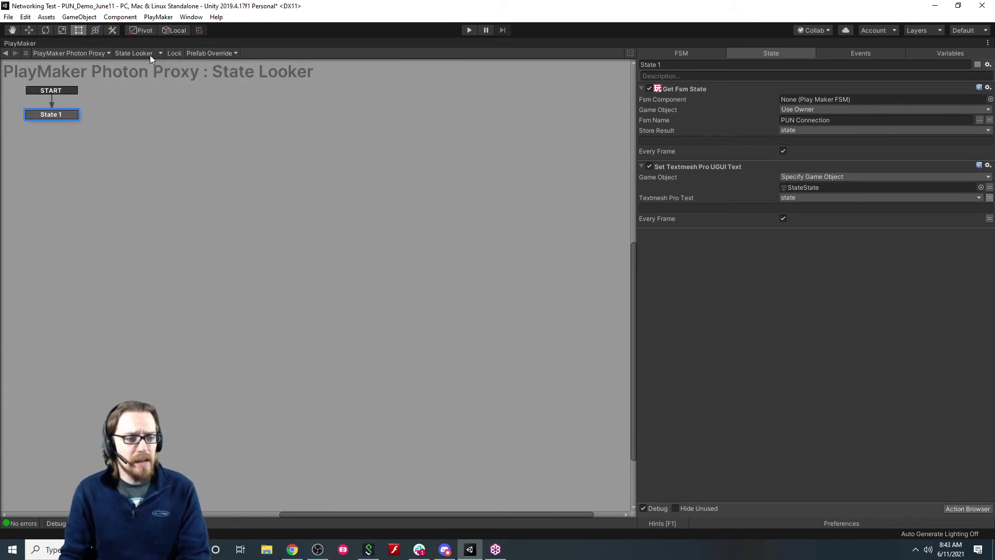
pyautogui.click(151, 54)
pyautogui.click(161, 55)
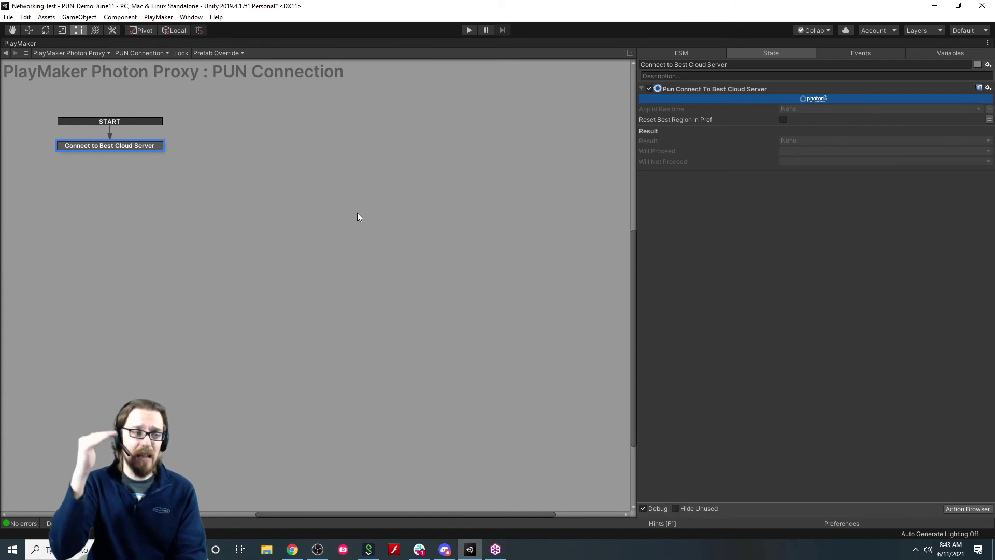
pyautogui.click(137, 54)
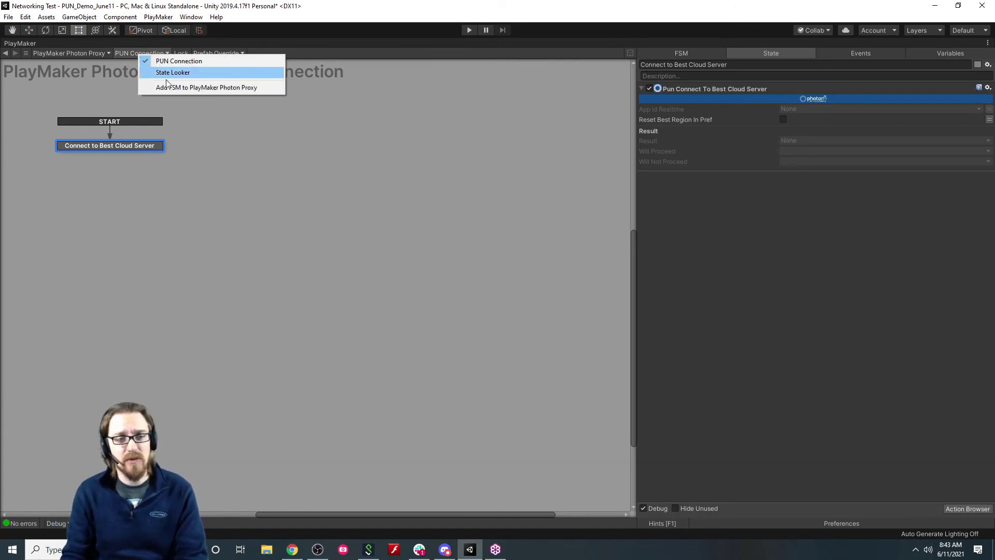
pyautogui.click(105, 54)
pyautogui.click(106, 54)
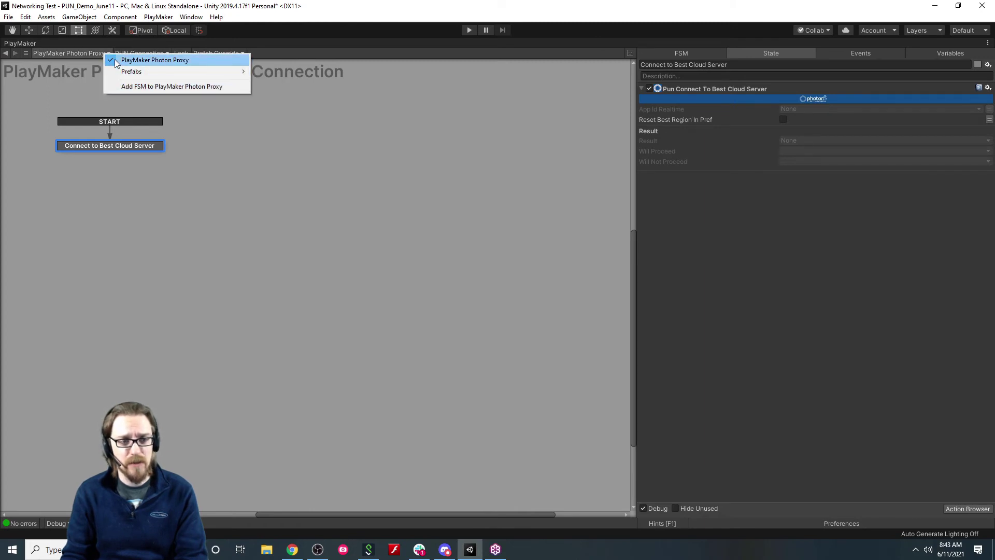
pyautogui.click(116, 60)
pyautogui.click(139, 53)
pyautogui.click(425, 114)
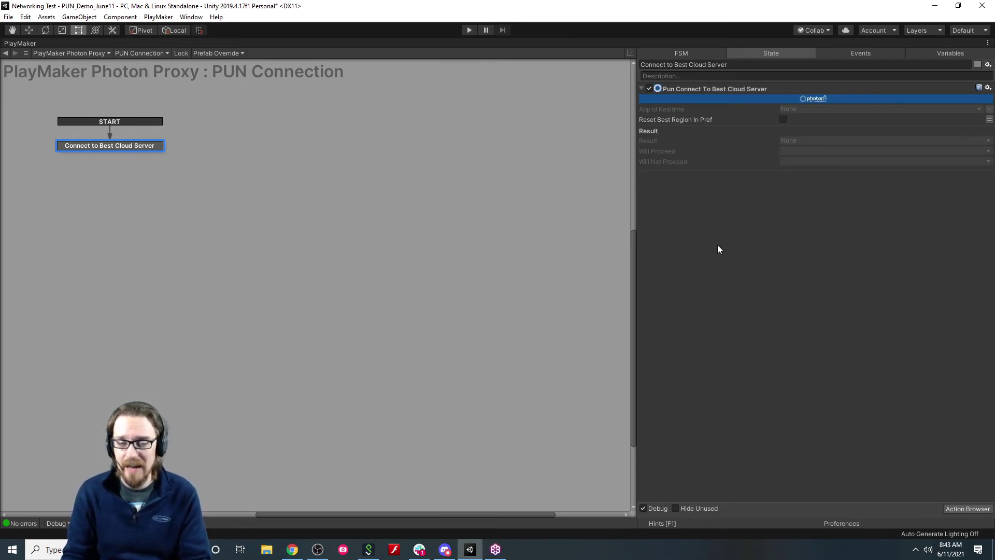
# Add a new State 1 beside the Connect to Best Cloud Server state.
pyautogui.rightClick(224, 142)
pyautogui.click(244, 149)
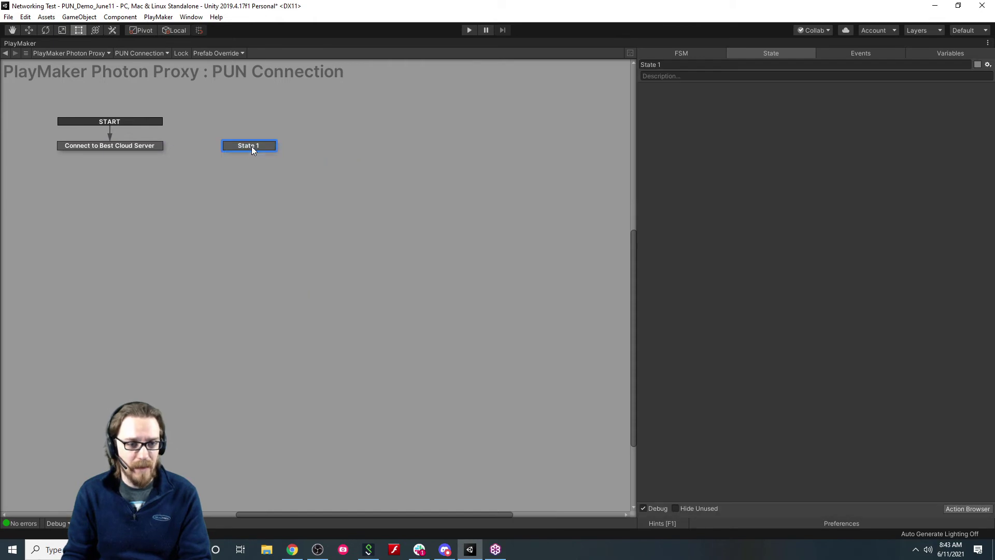
pyautogui.moveTo(251, 146)
pyautogui.mouseDown()
pyautogui.moveTo(231, 148)
pyautogui.moveTo(256, 144)
pyautogui.moveTo(242, 152)
pyautogui.mouseUp()
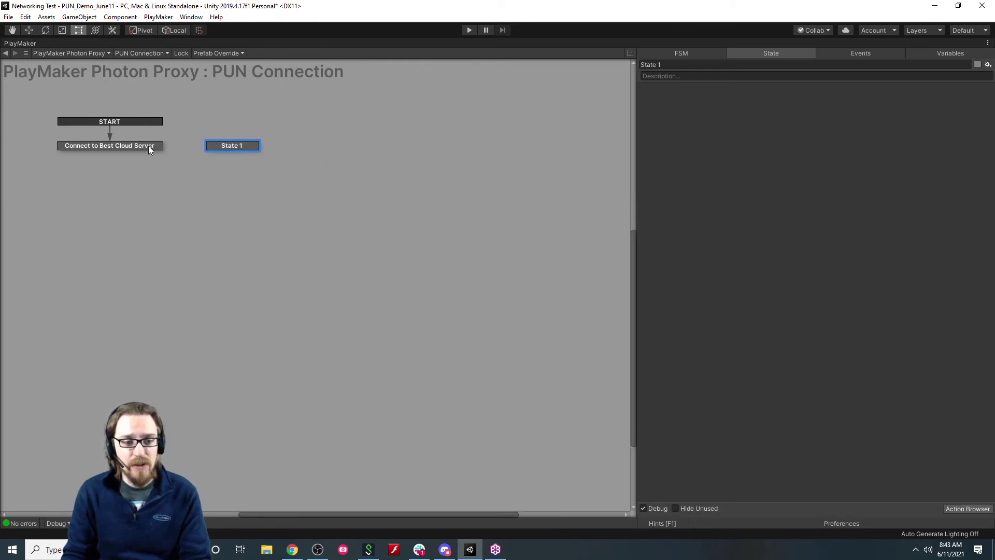
pyautogui.click(148, 145)
pyautogui.click(235, 146)
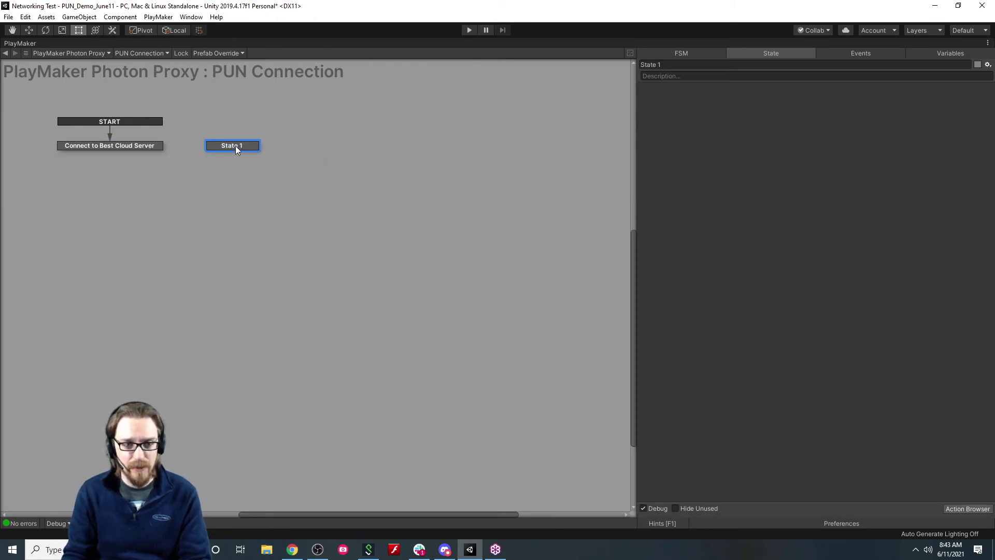
# Give State 1 a global transition on PHOTON > ON CONNECTED TO MASTER.
pyautogui.rightClick(235, 146)
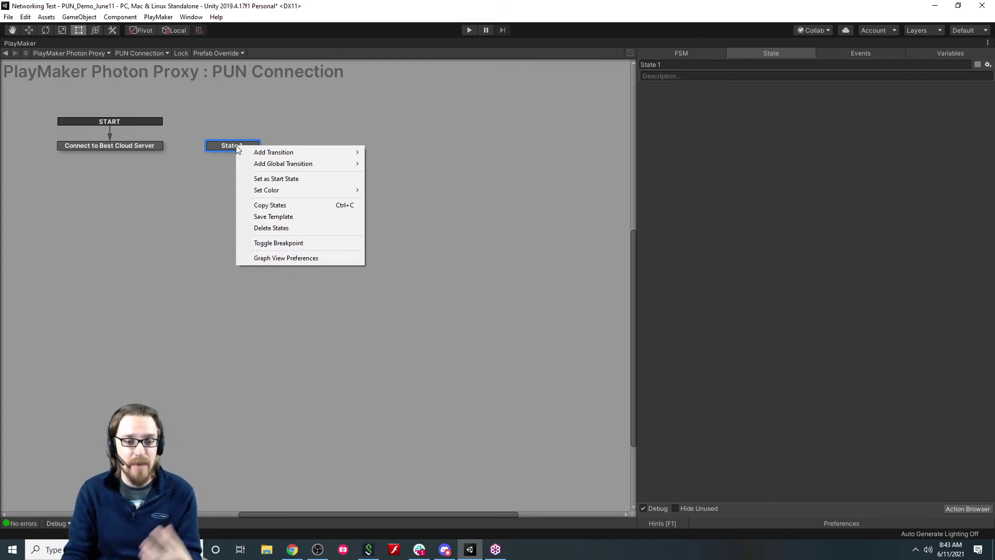
pyautogui.moveTo(261, 164)
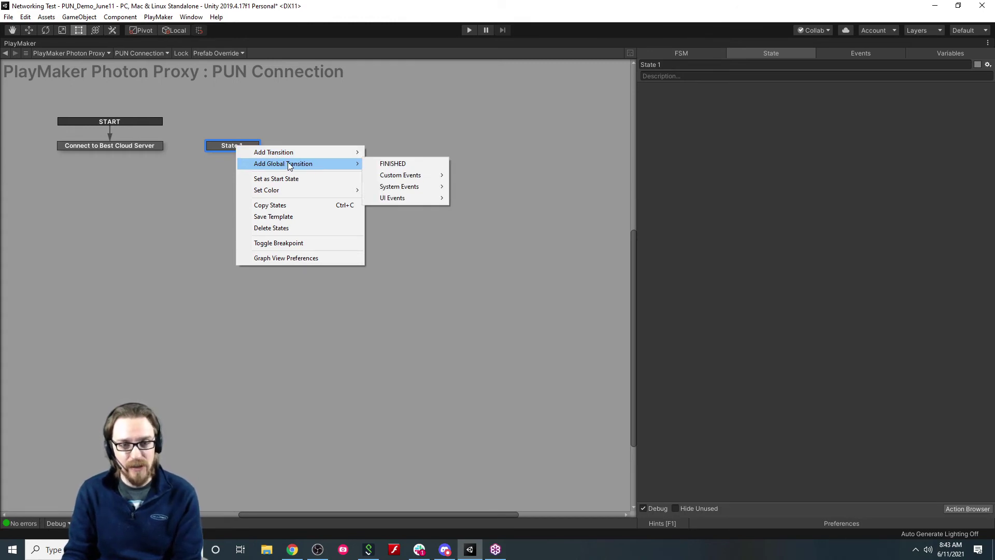
pyautogui.moveTo(386, 177)
pyautogui.moveTo(475, 197)
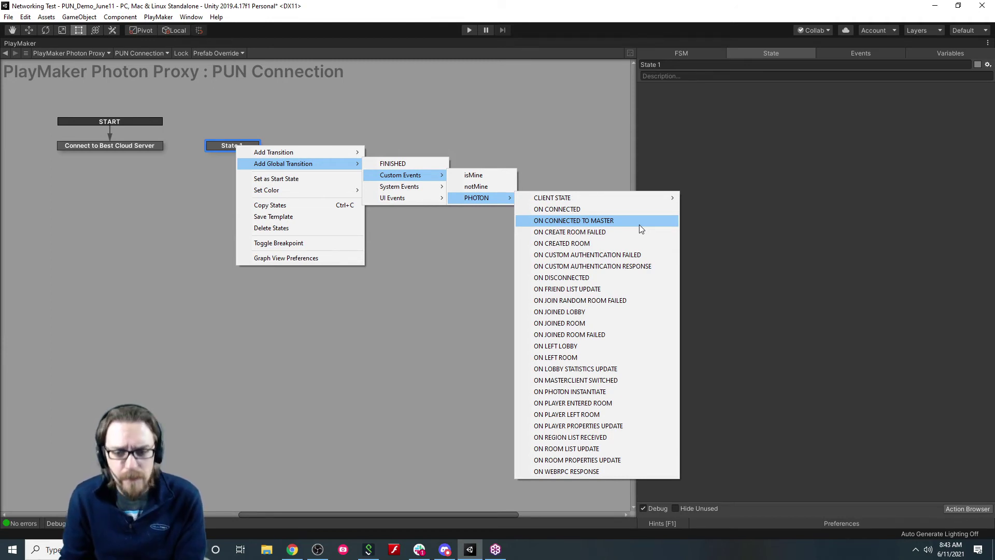
pyautogui.click(640, 225)
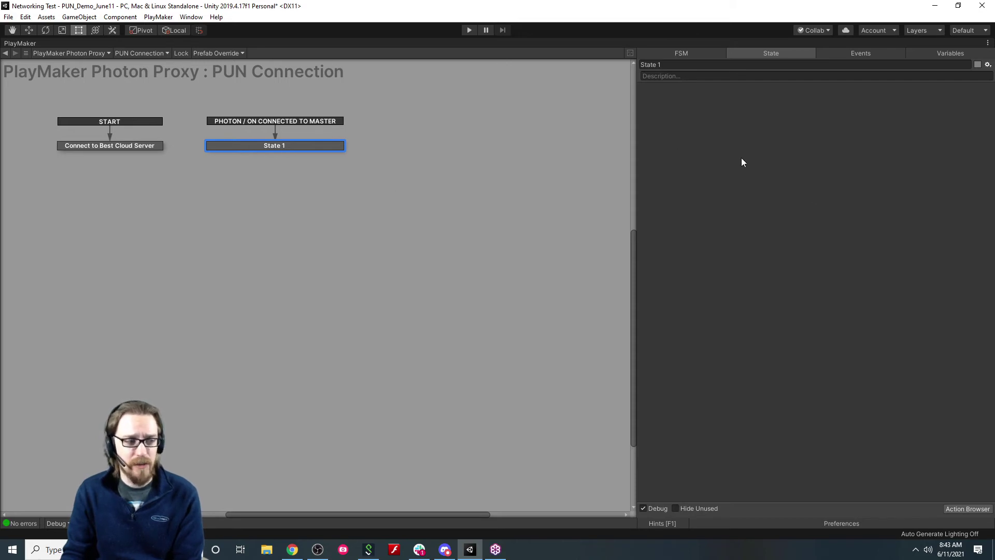
# Add a Pun Join Random Room action and rename the state 'Join Random Room'.
pyautogui.write('j')
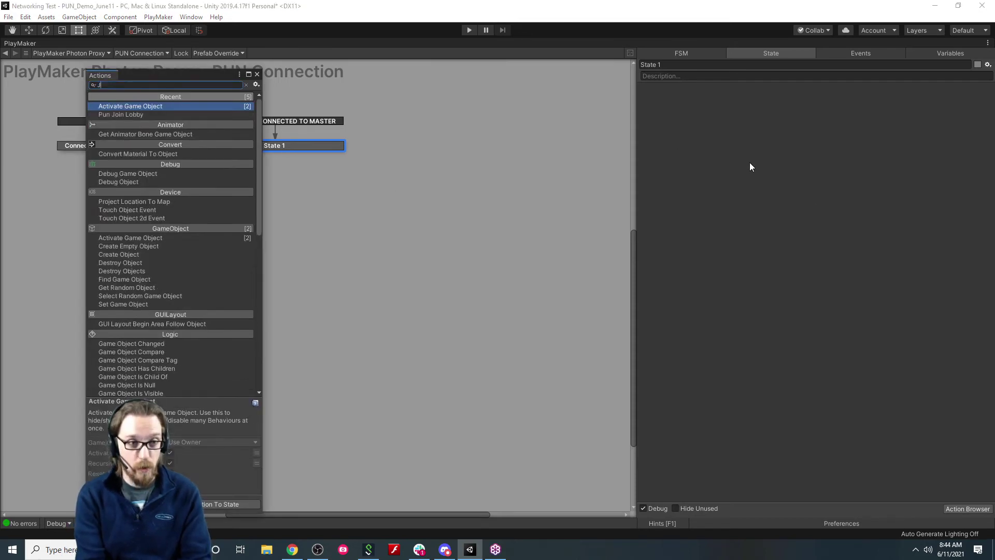
pyautogui.write('oin Random Room')
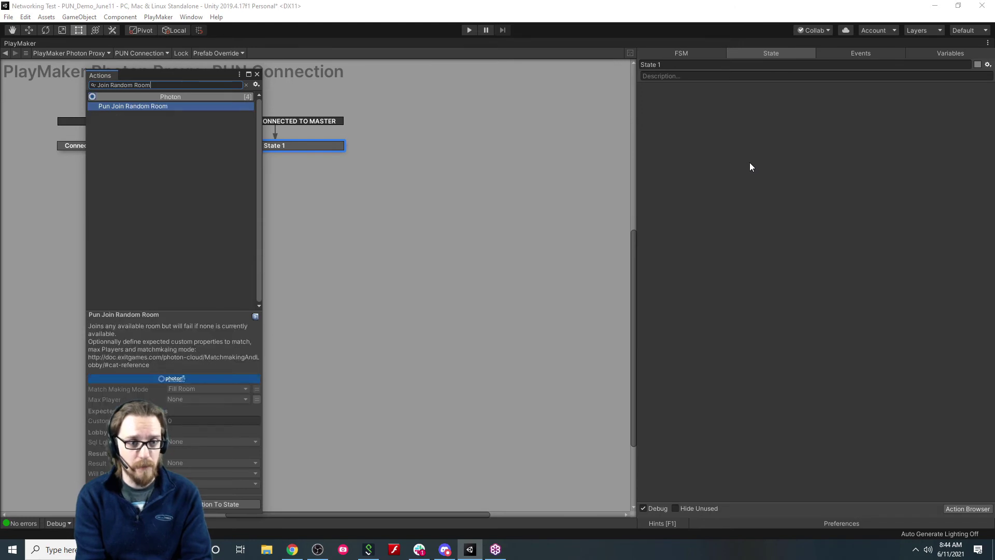
pyautogui.press('Return')
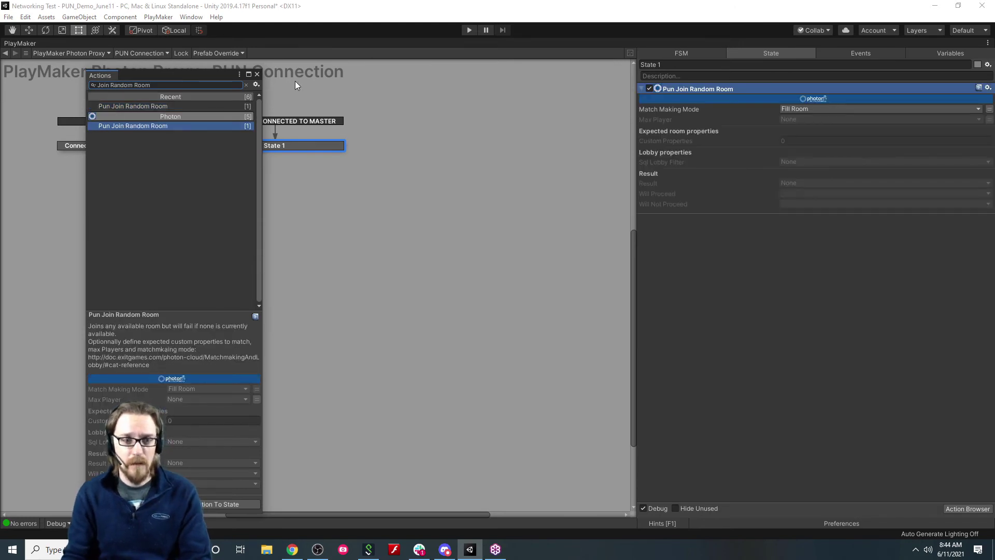
pyautogui.click(256, 75)
pyautogui.click(668, 64)
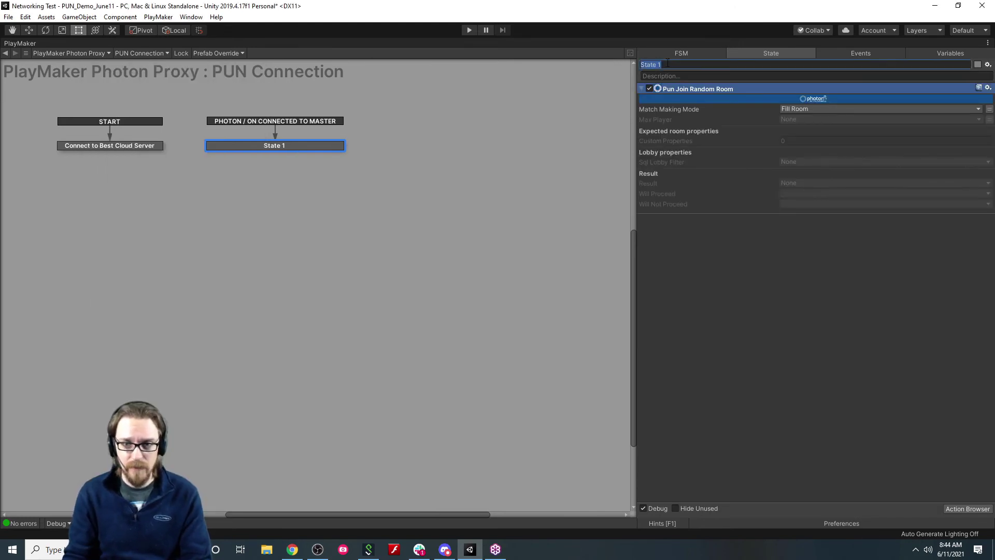
pyautogui.write('Join Random Ro')
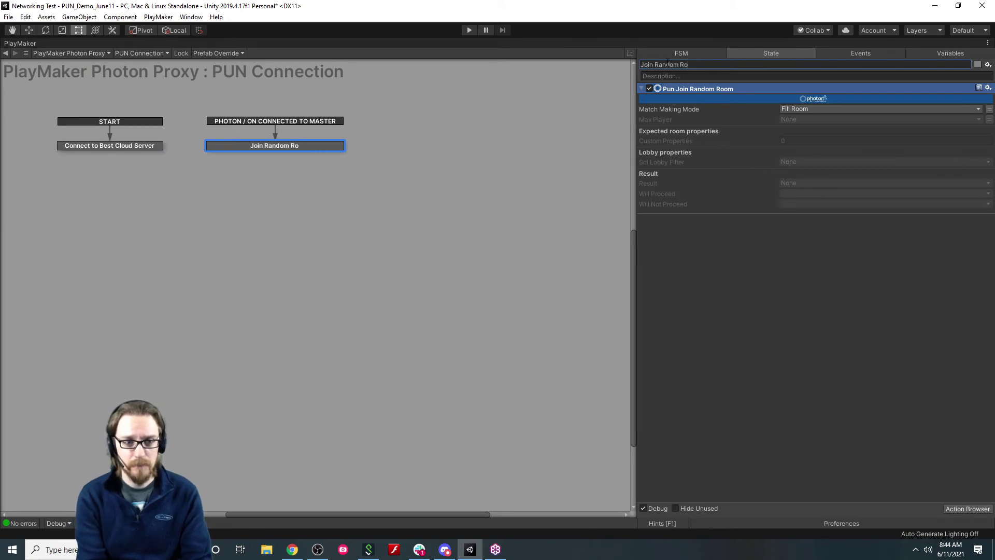
pyautogui.write('om')
pyautogui.click(806, 353)
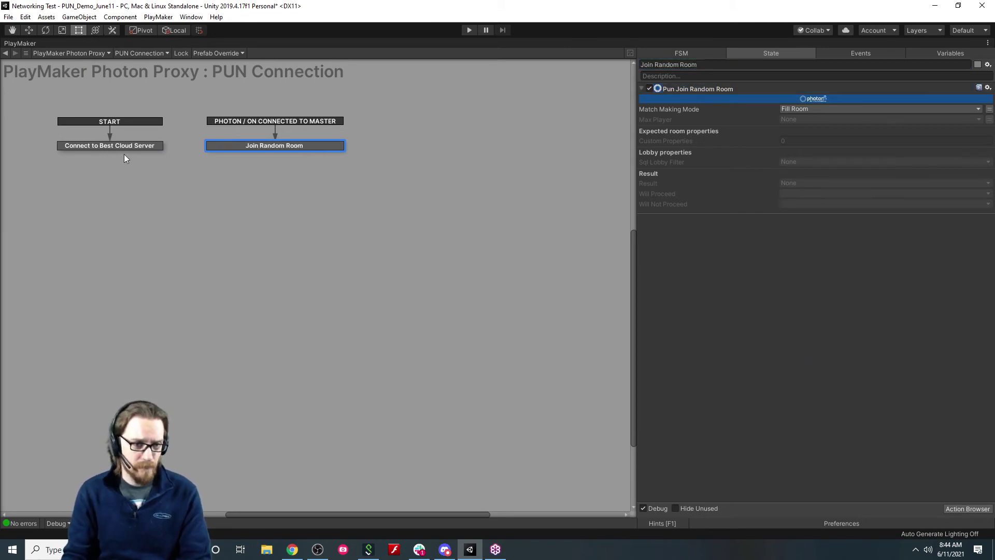
pyautogui.rightClick(102, 145)
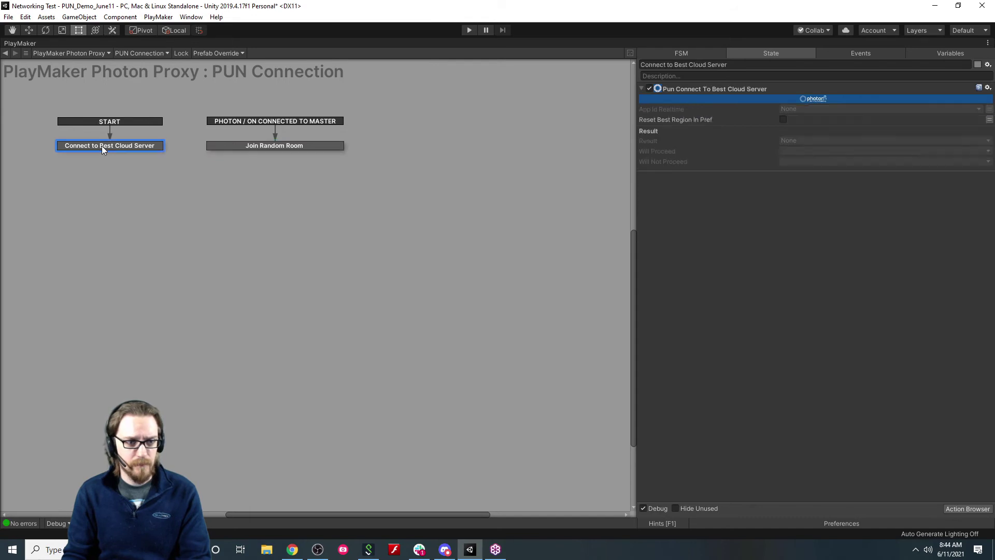
# Colour Connect to Best Cloud Server yellow and Join Random Room orange, keeping Fill Room matchmaking.
pyautogui.moveTo(229, 191)
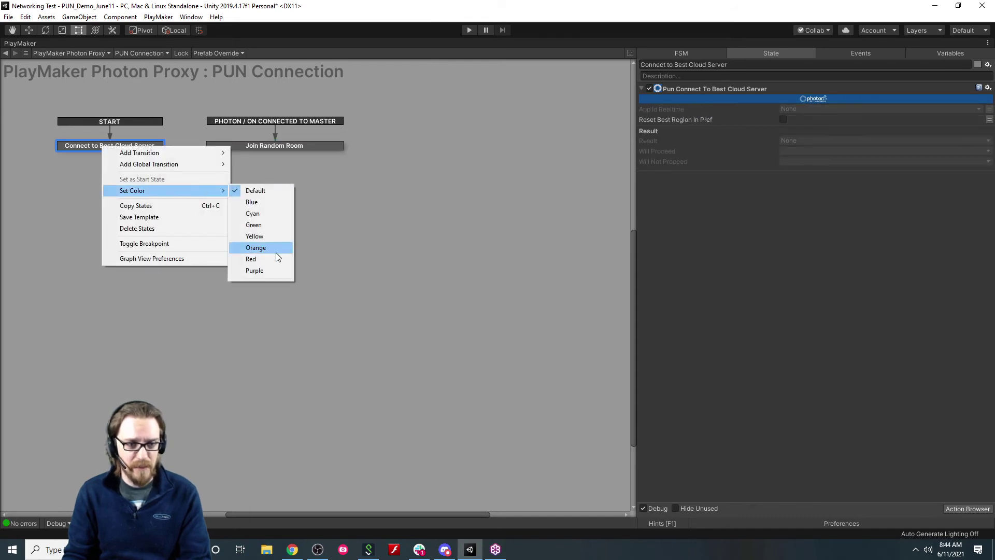
pyautogui.click(261, 237)
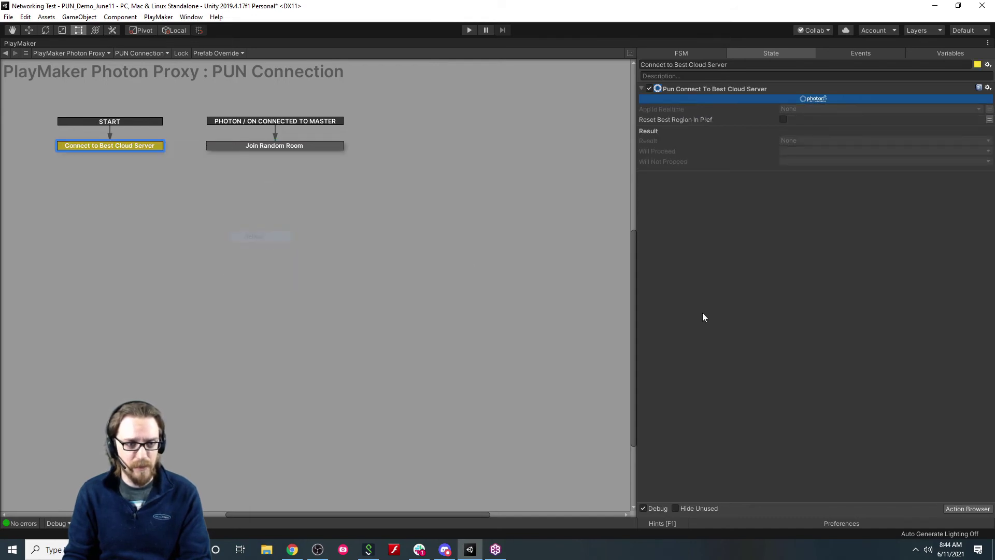
pyautogui.rightClick(275, 146)
pyautogui.moveTo(356, 191)
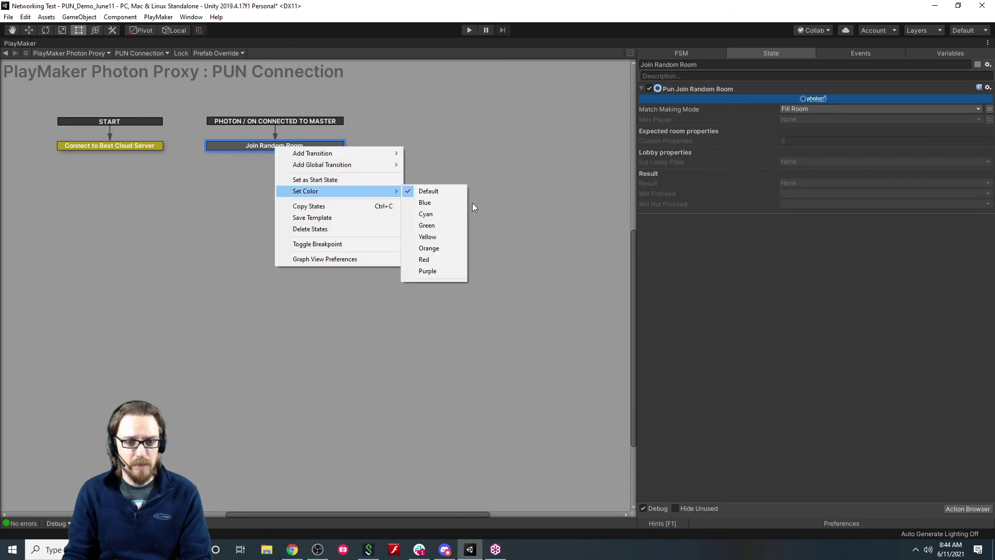
pyautogui.click(429, 249)
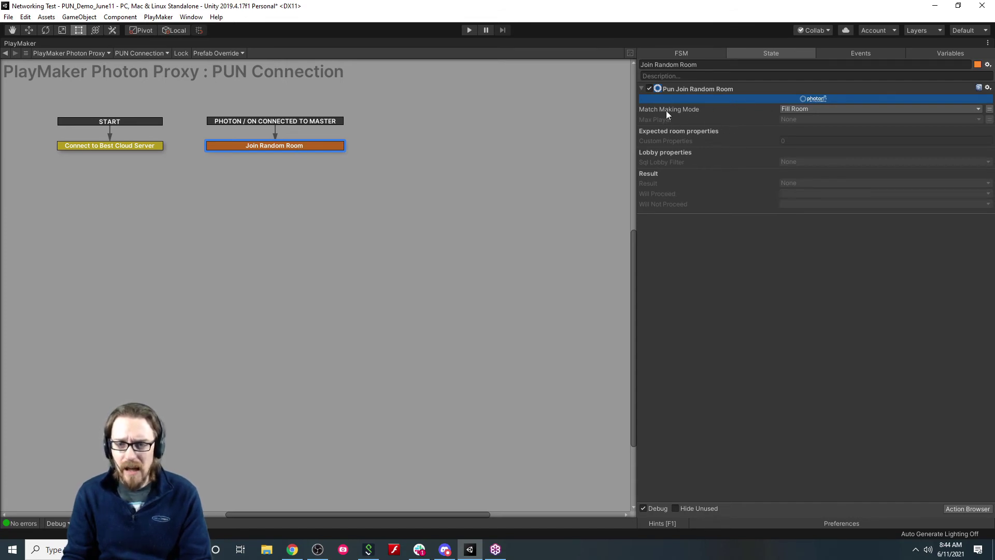
pyautogui.click(794, 109)
pyautogui.click(740, 235)
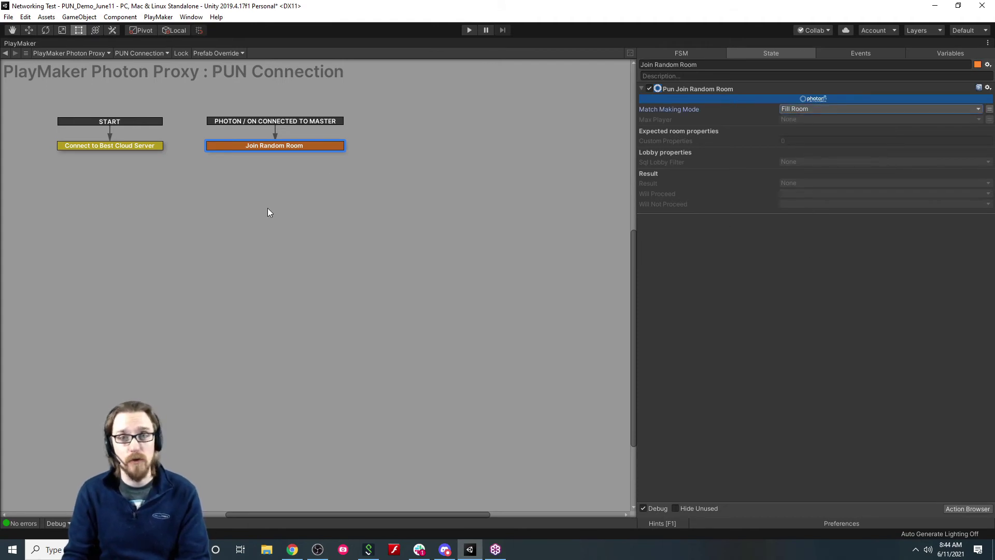
# Add a new state below Join Random Room, entered when joining a random room fails.
pyautogui.rightClick(123, 219)
pyautogui.click(133, 226)
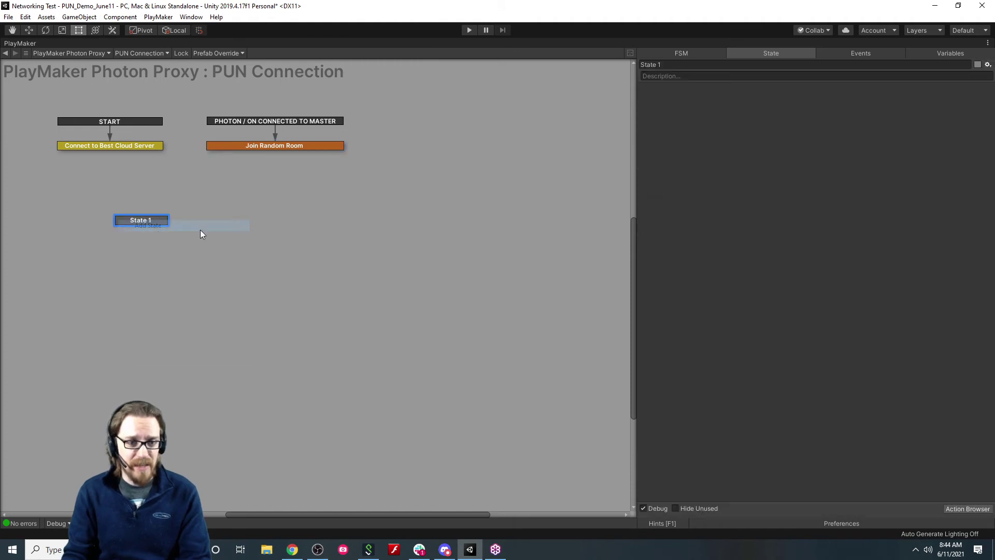
pyautogui.moveTo(151, 221); pyautogui.dragTo(277, 197)
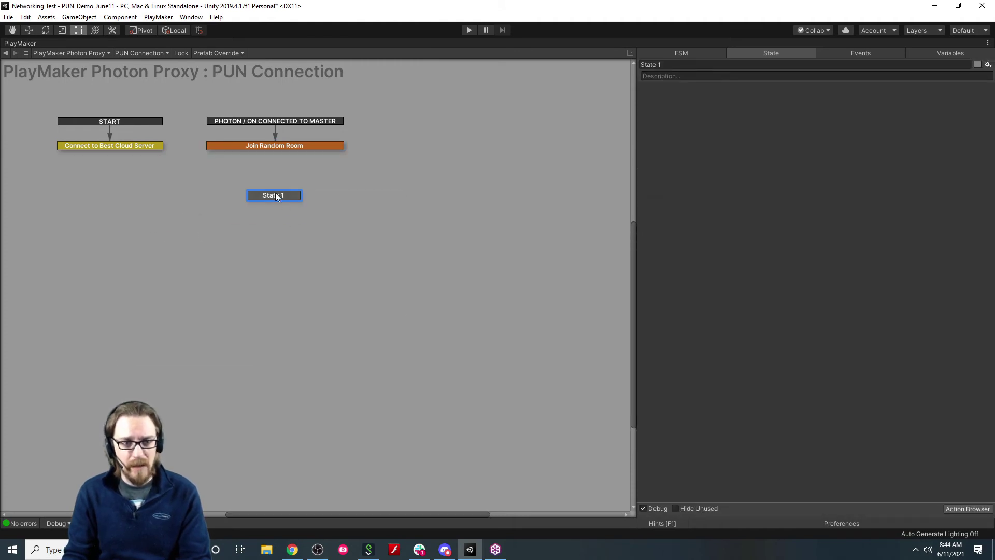
pyautogui.rightClick(275, 192)
pyautogui.moveTo(314, 213)
pyautogui.moveTo(469, 214)
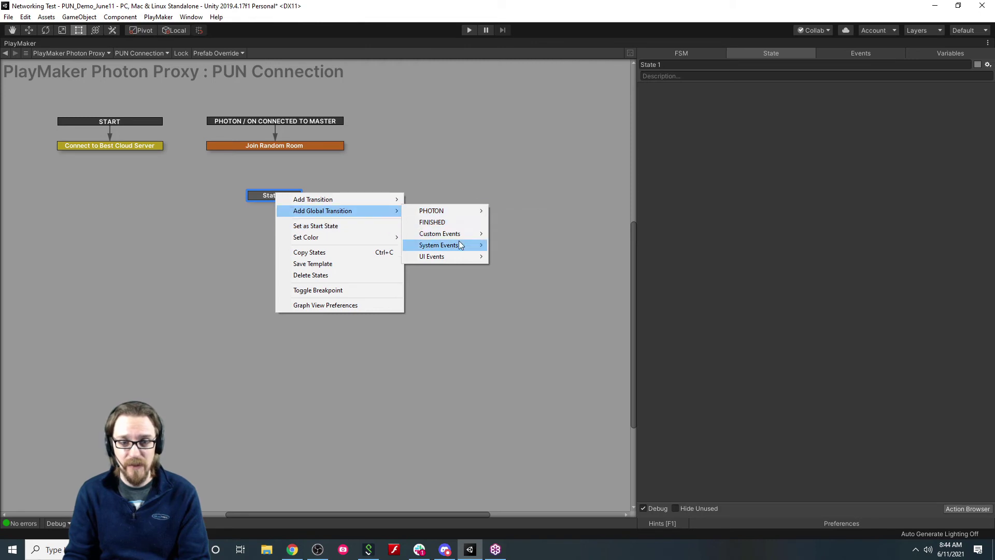
pyautogui.moveTo(459, 236)
pyautogui.moveTo(515, 254)
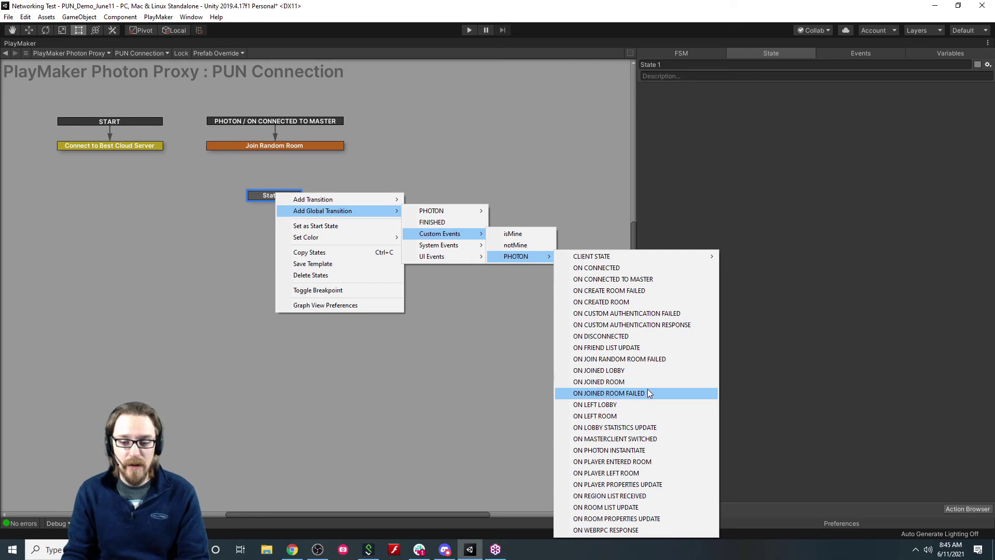
pyautogui.click(657, 360)
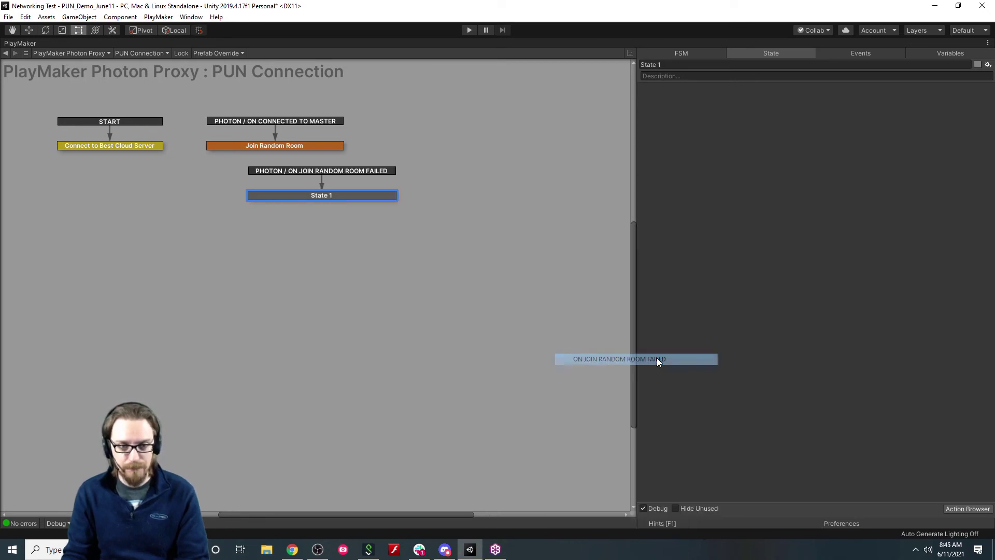
# Colour the new state red and name it 'Create a Room'.
pyautogui.rightClick(287, 196)
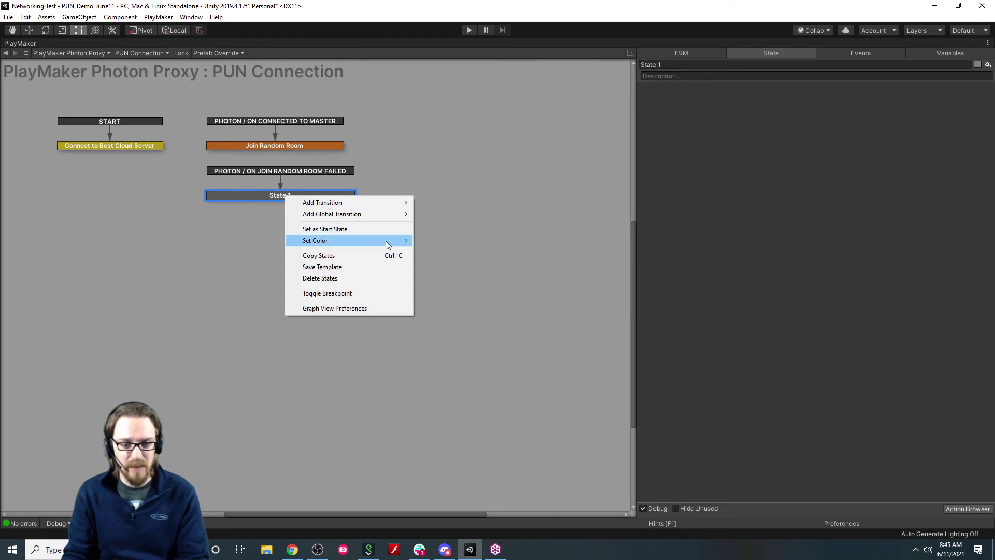
pyautogui.moveTo(388, 245)
pyautogui.click(455, 307)
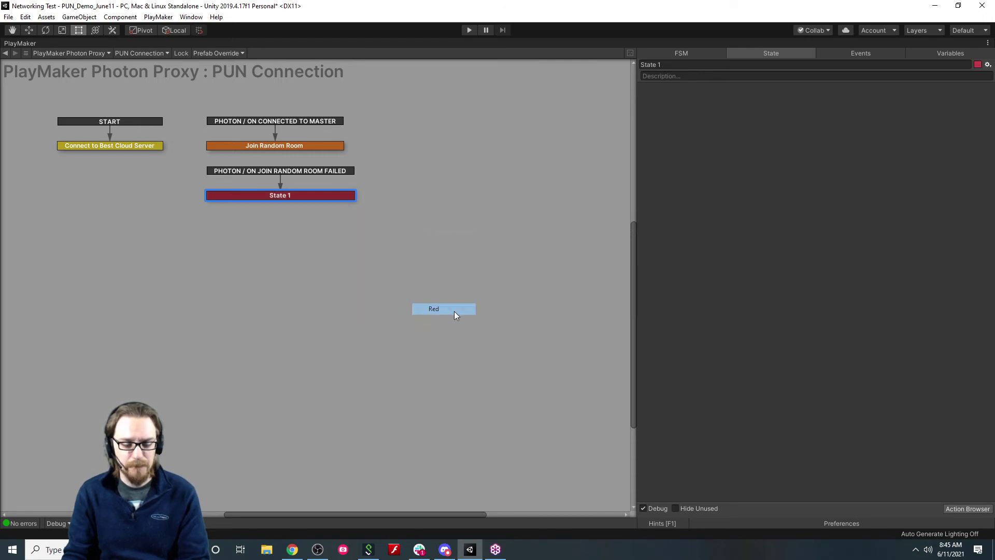
pyautogui.click(701, 65)
pyautogui.write('Create a')
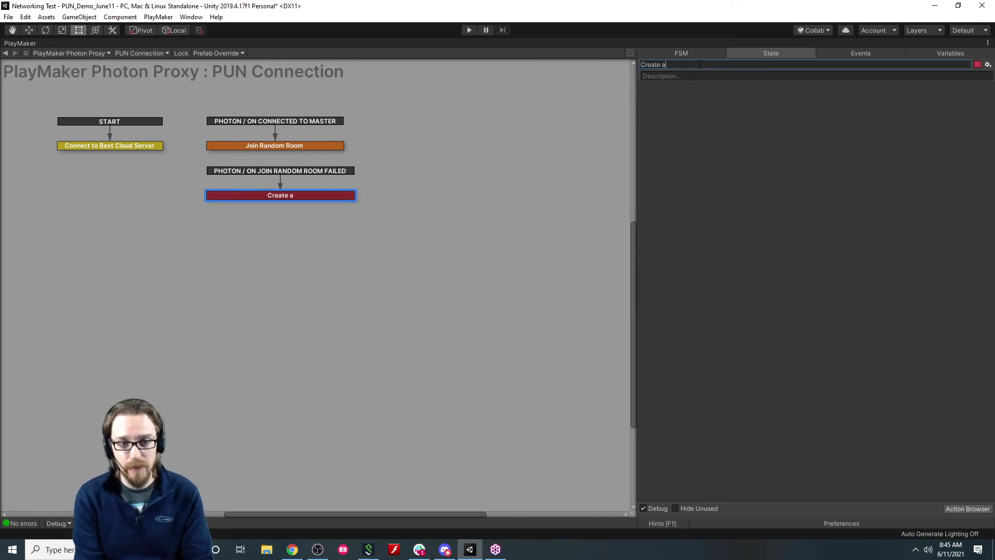
pyautogui.write(' Room')
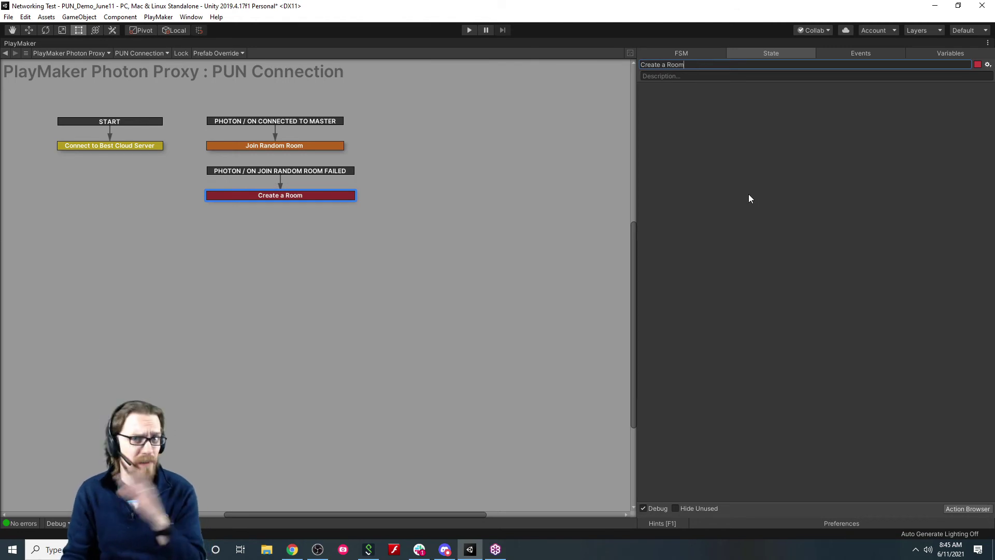
pyautogui.press('Return')
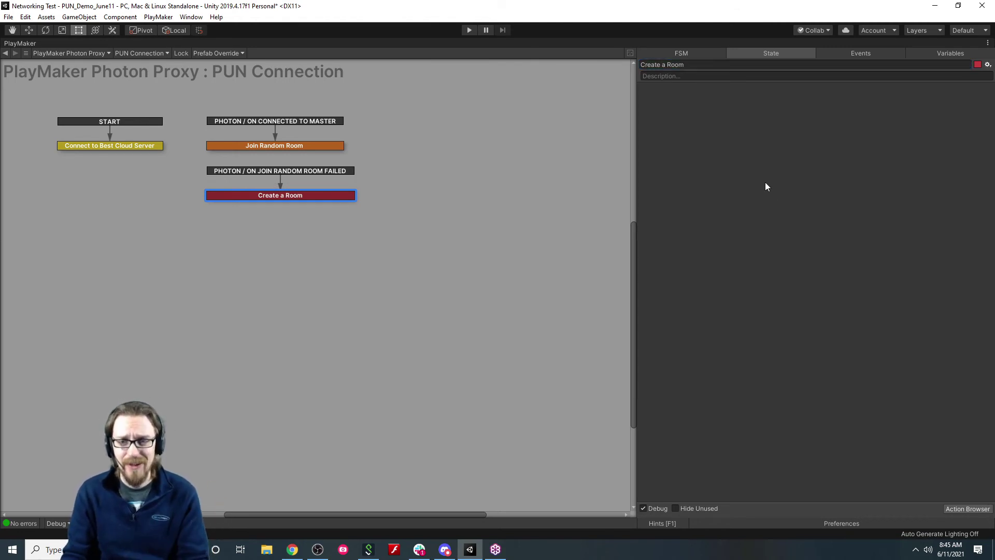
# Add the Pun Create Room action to the Create a Room state via a 'room' search.
pyautogui.press('`')
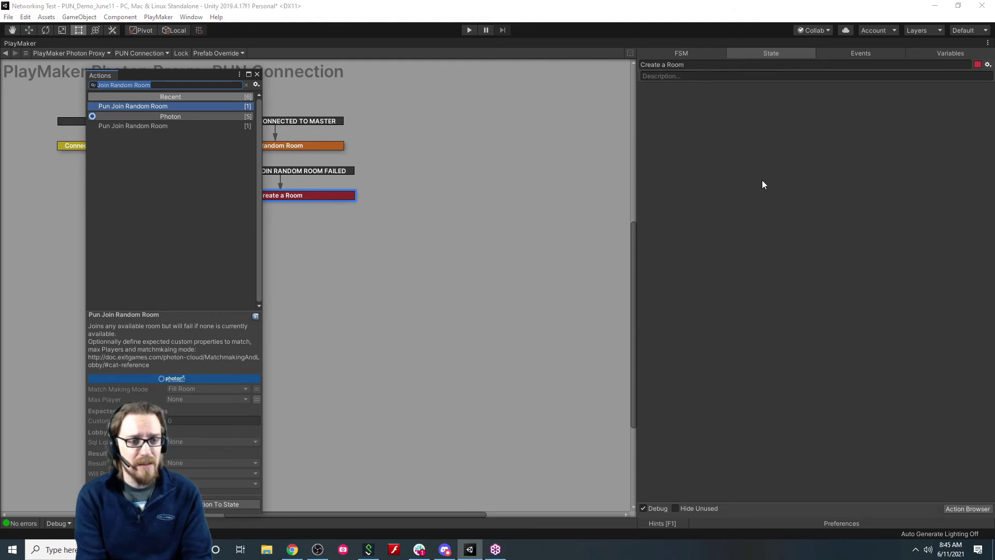
pyautogui.write('room')
pyautogui.press('Down')
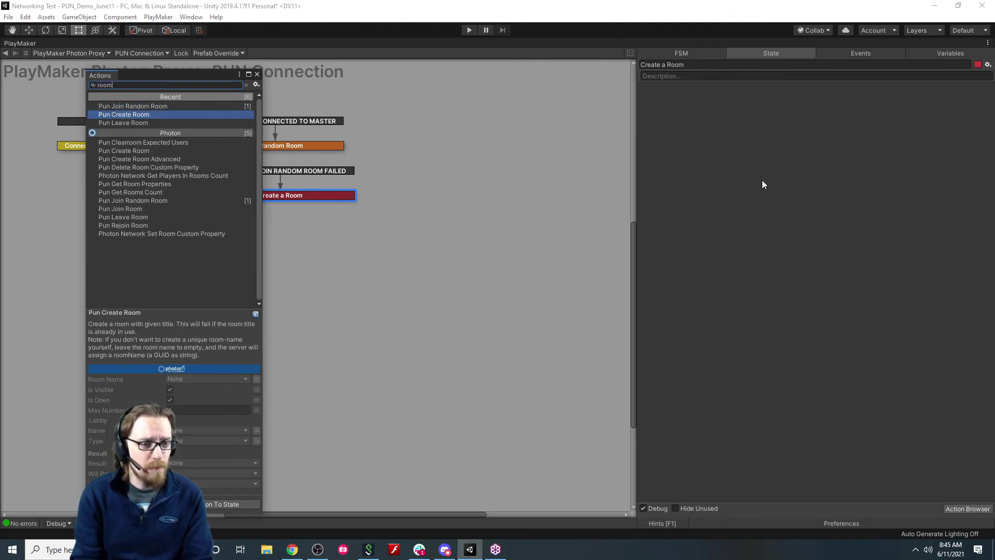
pyautogui.press('Return')
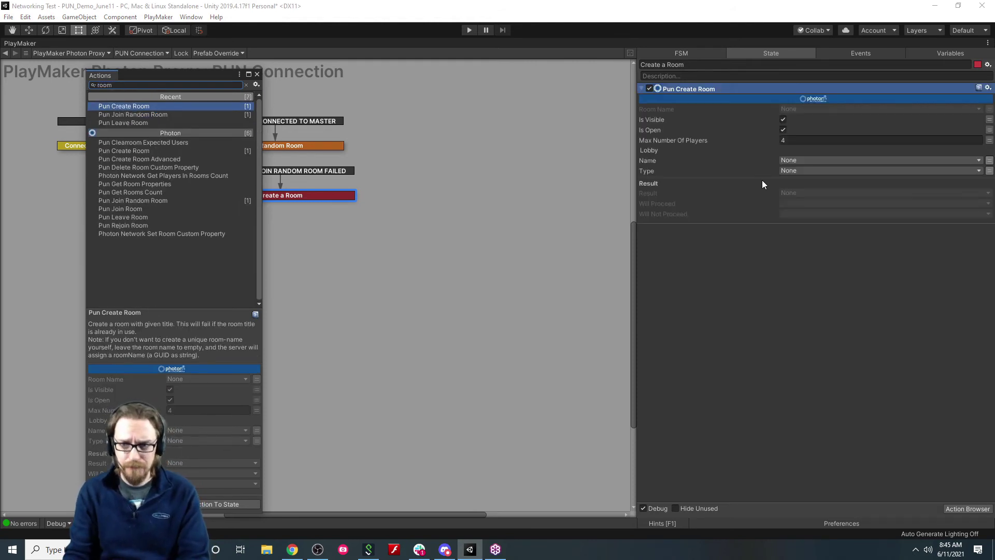
pyautogui.click(257, 74)
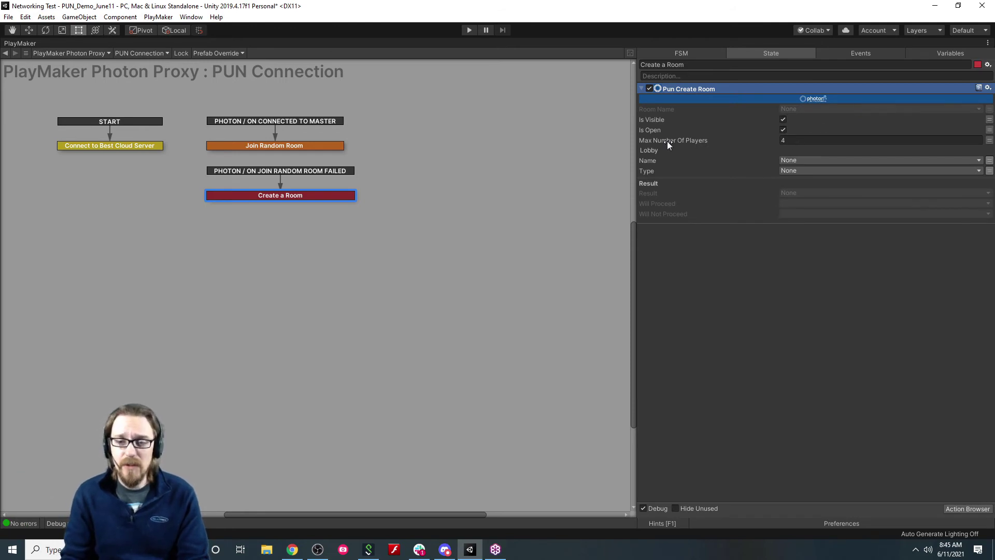
pyautogui.moveTo(722, 140)
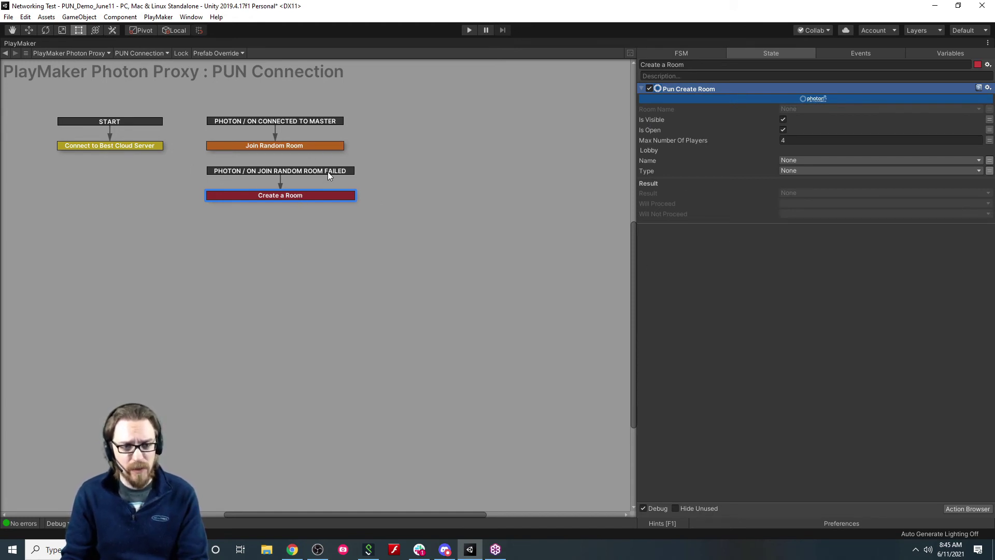
# Add a new state with a global PHOTON / ON CREATED ROOM transition.
pyautogui.rightClick(411, 141)
pyautogui.click(422, 147)
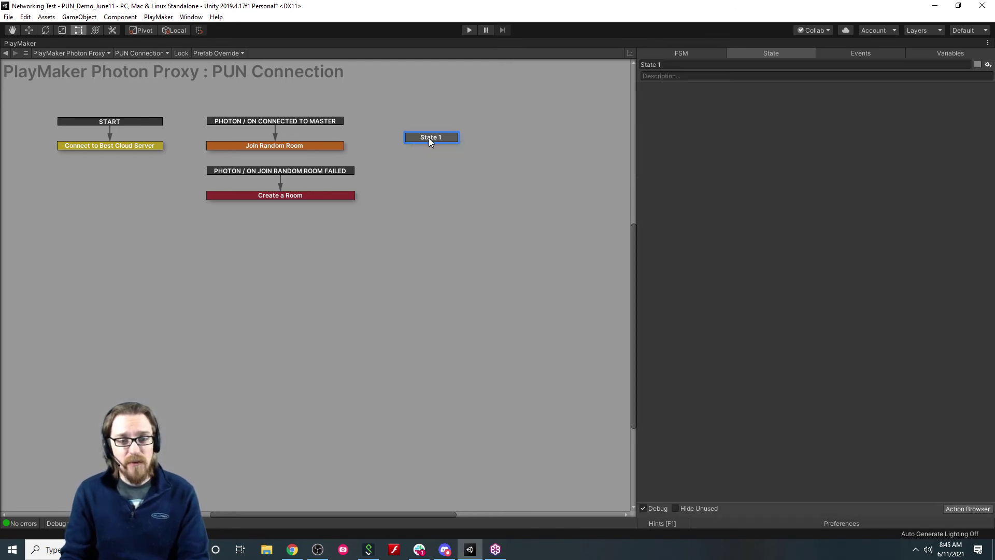
pyautogui.moveTo(429, 141); pyautogui.dragTo(438, 147)
pyautogui.rightClick(438, 147)
pyautogui.moveTo(498, 166)
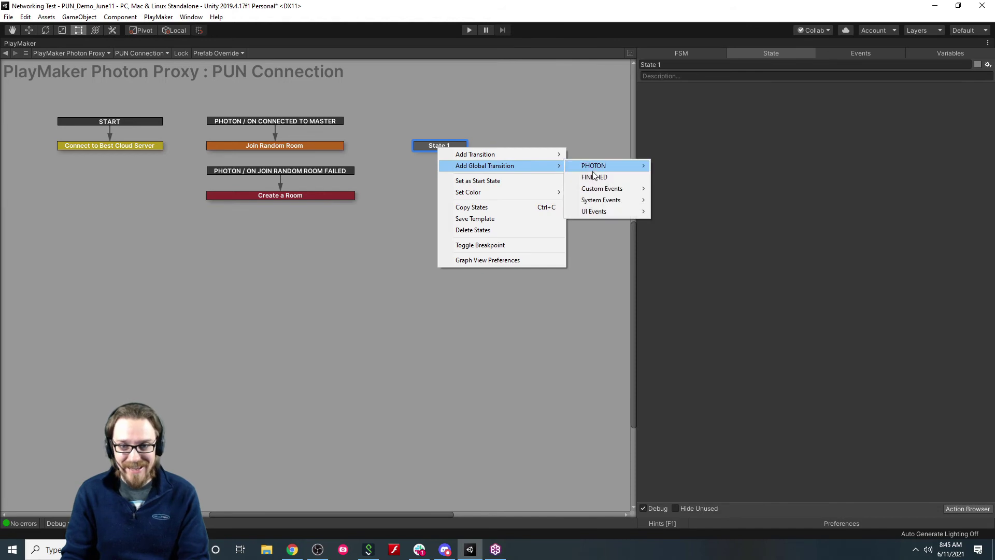
pyautogui.moveTo(608, 190)
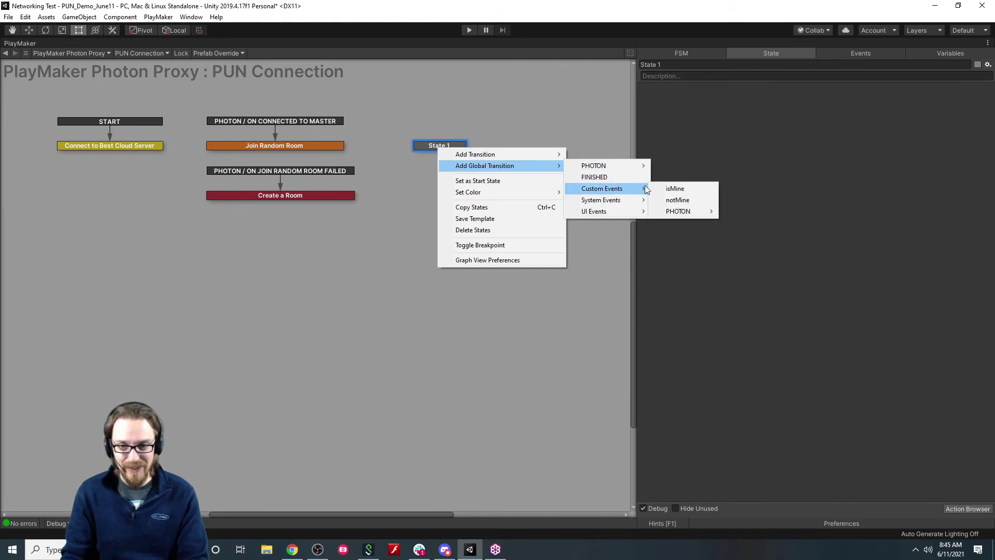
pyautogui.moveTo(677, 213)
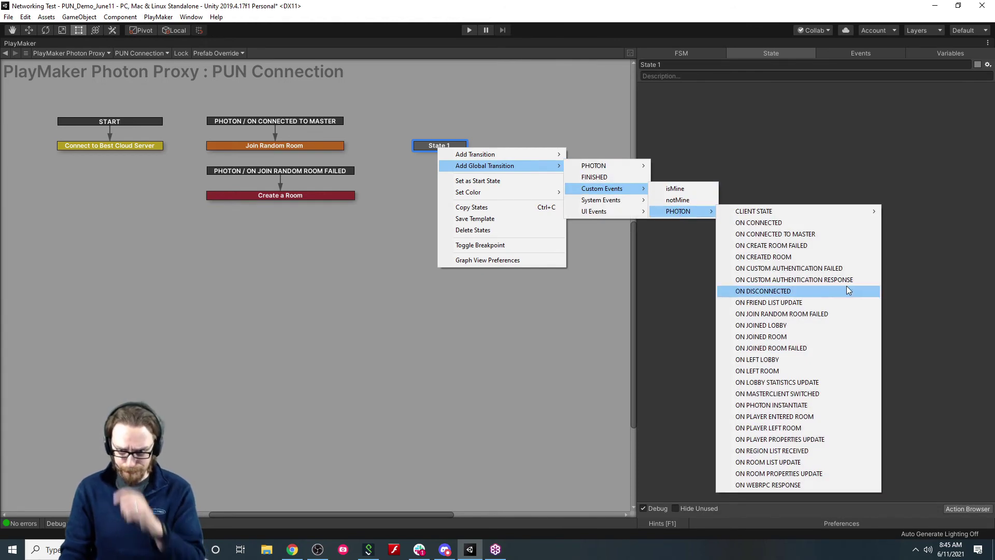
pyautogui.click(767, 256)
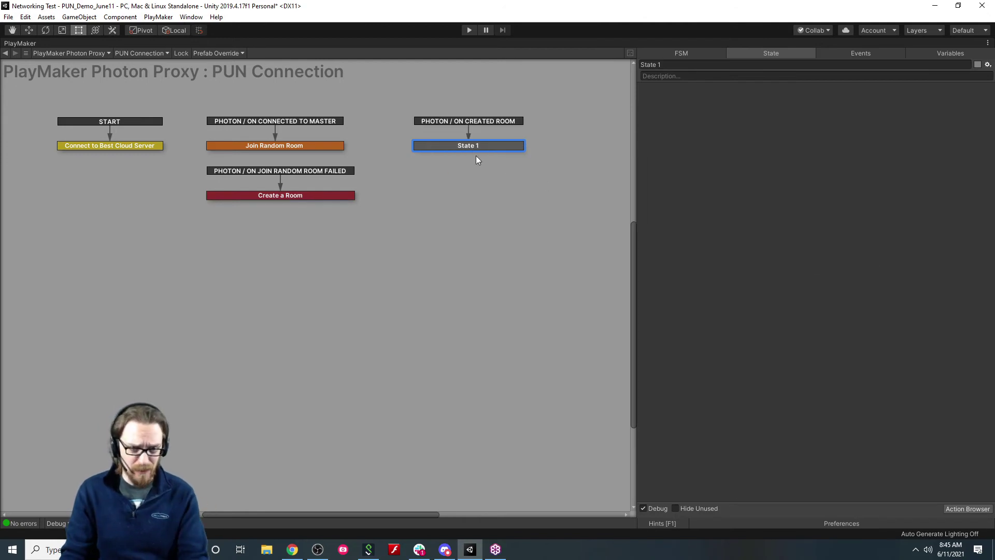
pyautogui.moveTo(450, 145); pyautogui.dragTo(428, 145)
pyautogui.moveTo(348, 198)
pyautogui.mouseDown()
pyautogui.moveTo(322, 195)
pyautogui.moveTo(341, 207)
pyautogui.mouseUp()
# Name the new state 'Spawn Player' and place it below Create a Room.
pyautogui.click(416, 145)
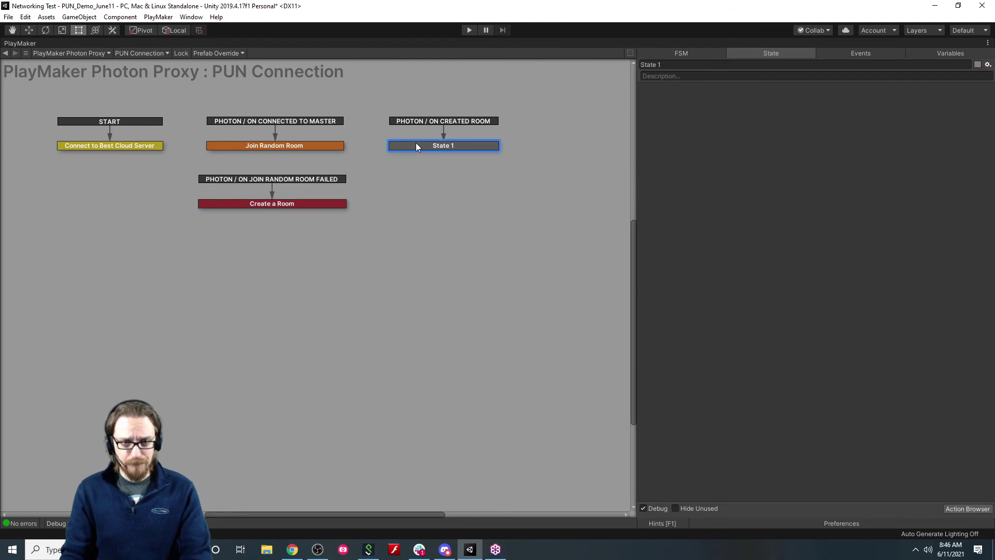
pyautogui.click(711, 64)
pyautogui.write('Spawn Player')
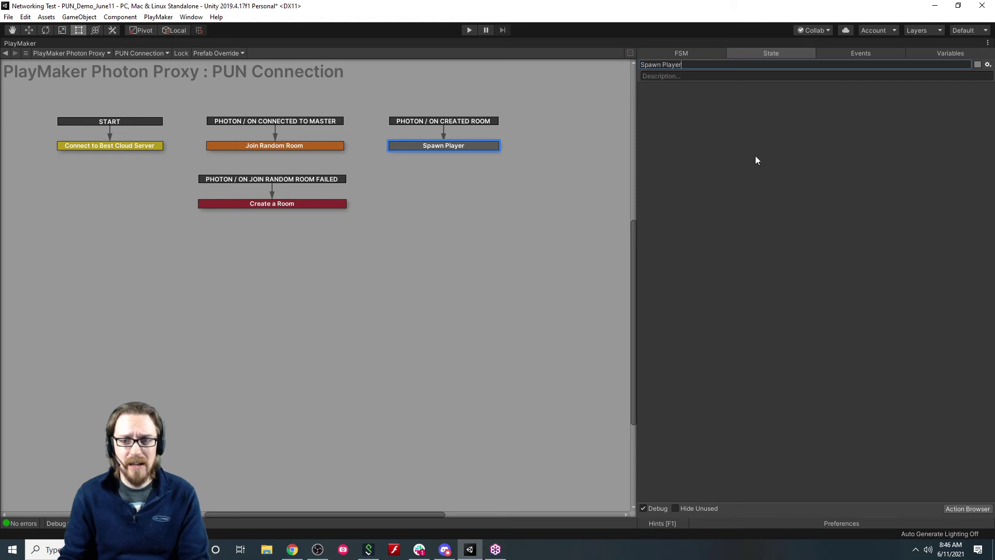
pyautogui.click(784, 193)
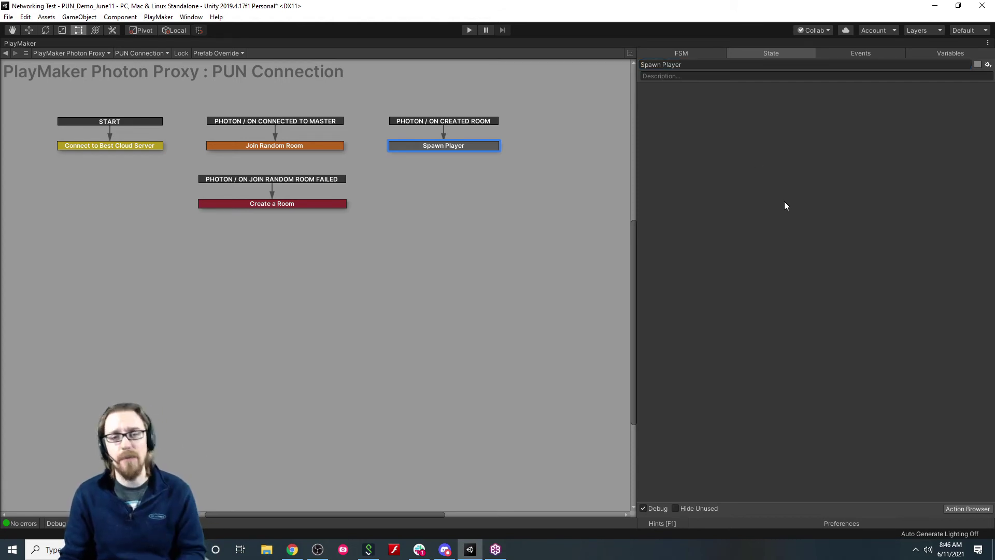
pyautogui.click(309, 204)
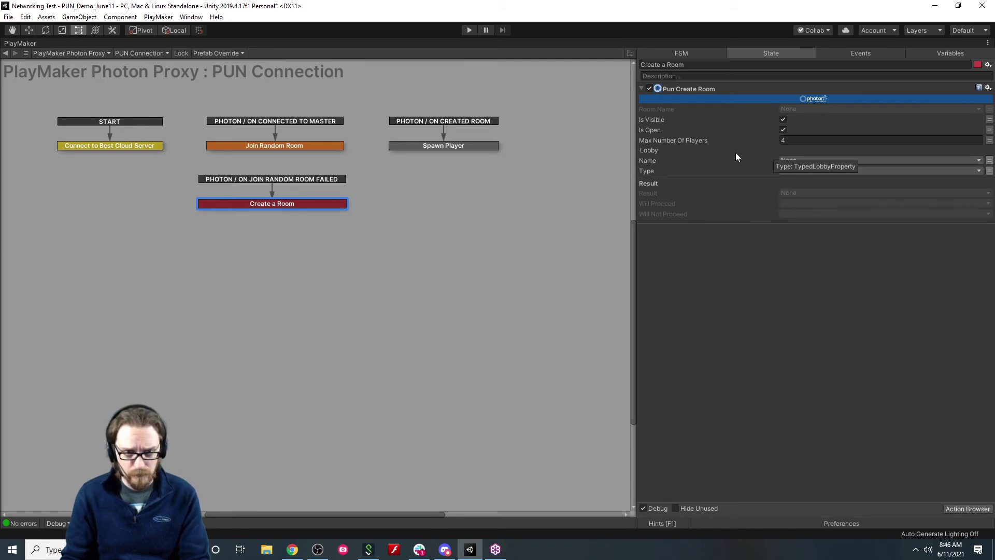
pyautogui.moveTo(462, 148); pyautogui.dragTo(296, 256)
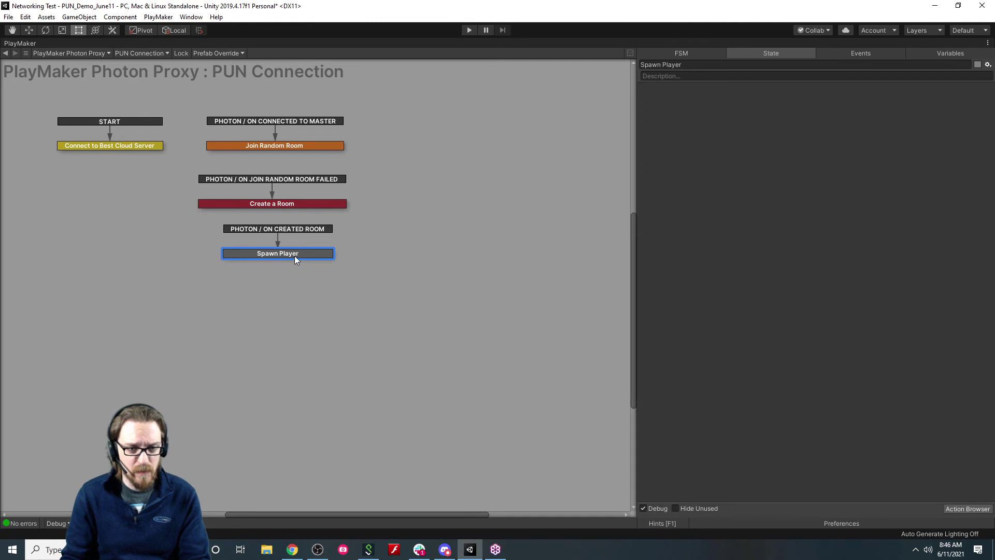
# Colour the Spawn Player state green.
pyautogui.rightClick(294, 256)
pyautogui.moveTo(400, 301)
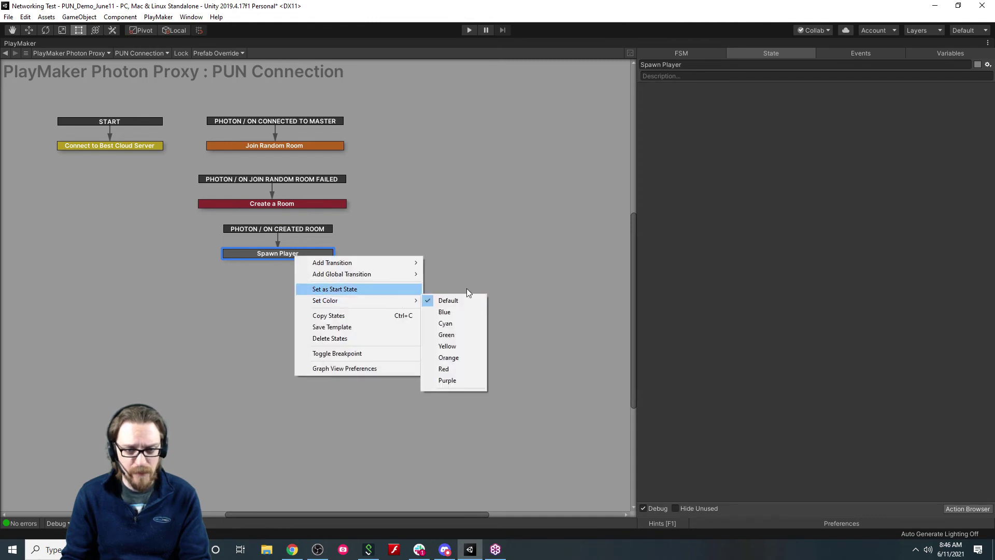
pyautogui.click(449, 335)
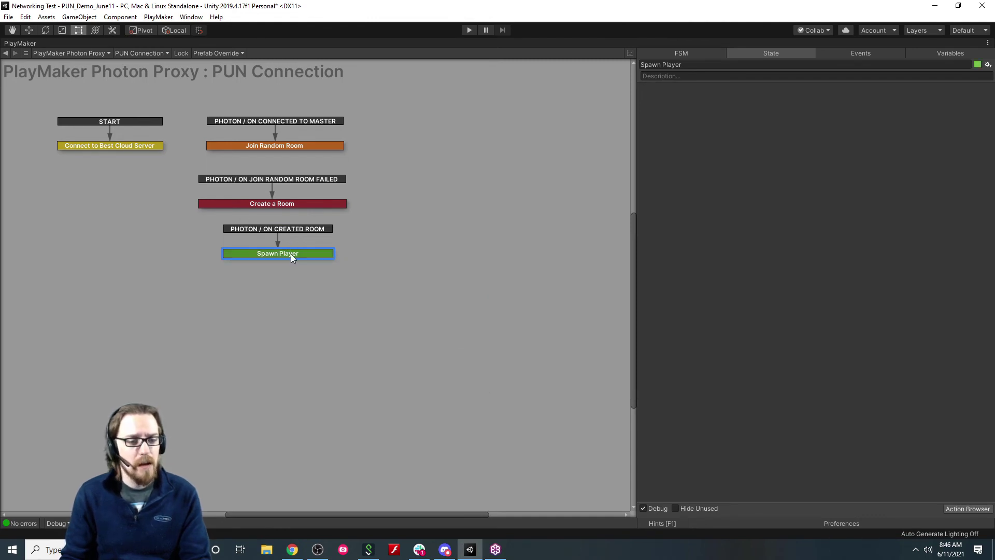
pyautogui.moveTo(289, 253); pyautogui.dragTo(288, 259)
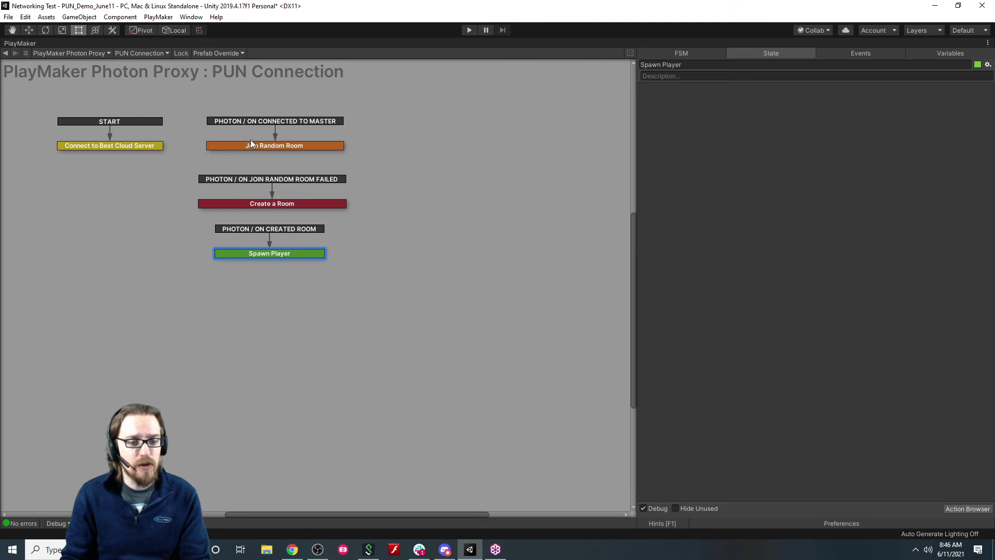
# Add a new state with a global PHOTON / ON JOINED ROOM transition beside Join Random Room.
pyautogui.rightClick(443, 133)
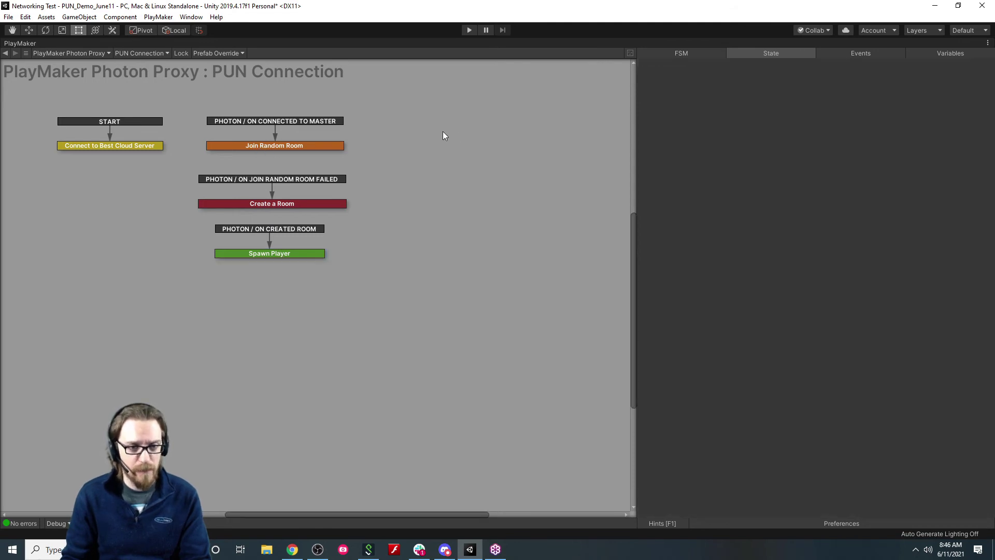
pyautogui.click(448, 138)
pyautogui.rightClick(448, 129)
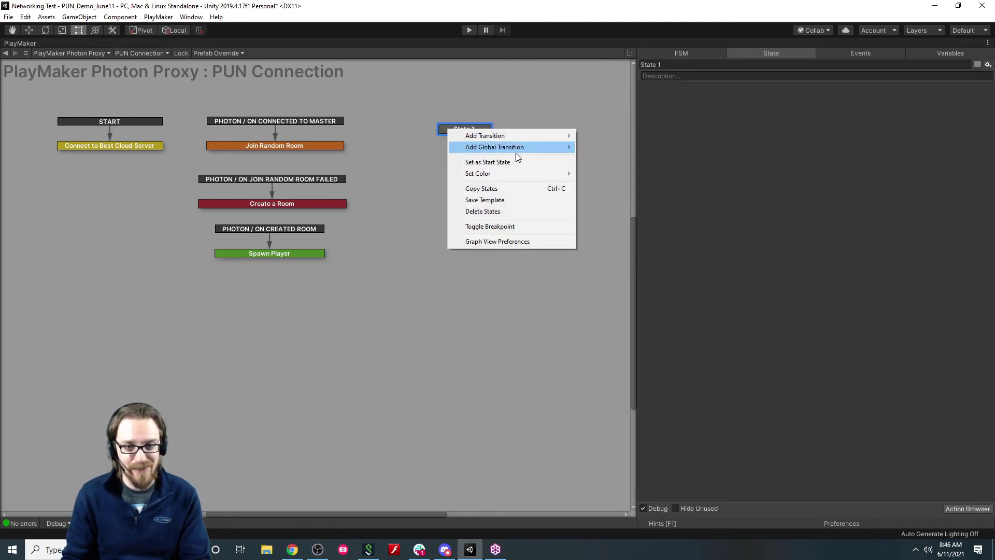
pyautogui.moveTo(515, 148)
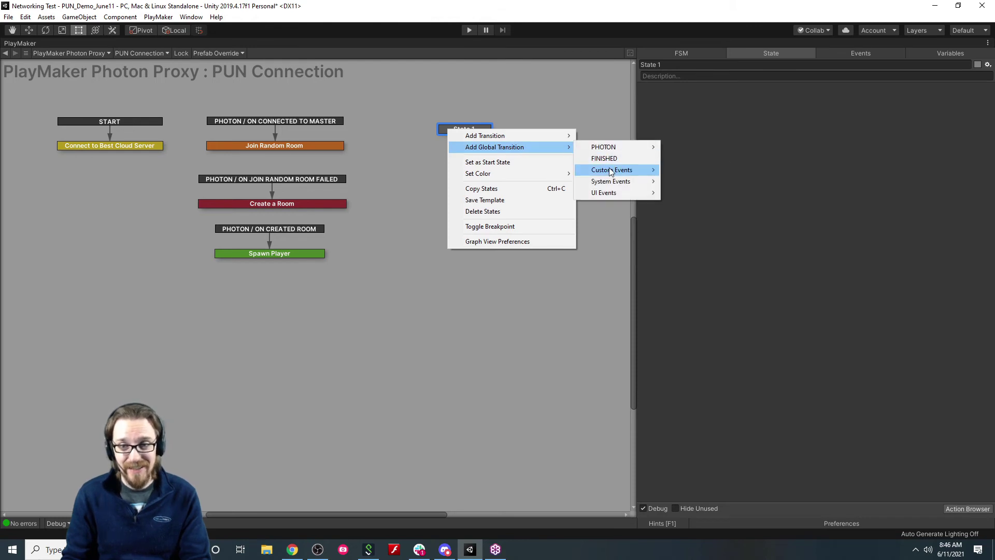
pyautogui.moveTo(620, 170)
pyautogui.moveTo(692, 194)
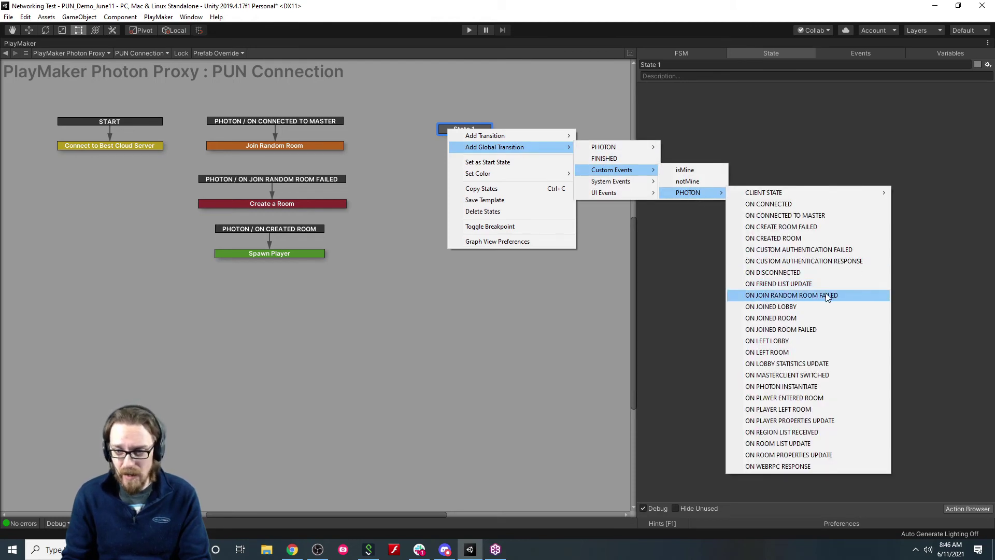
pyautogui.click(834, 319)
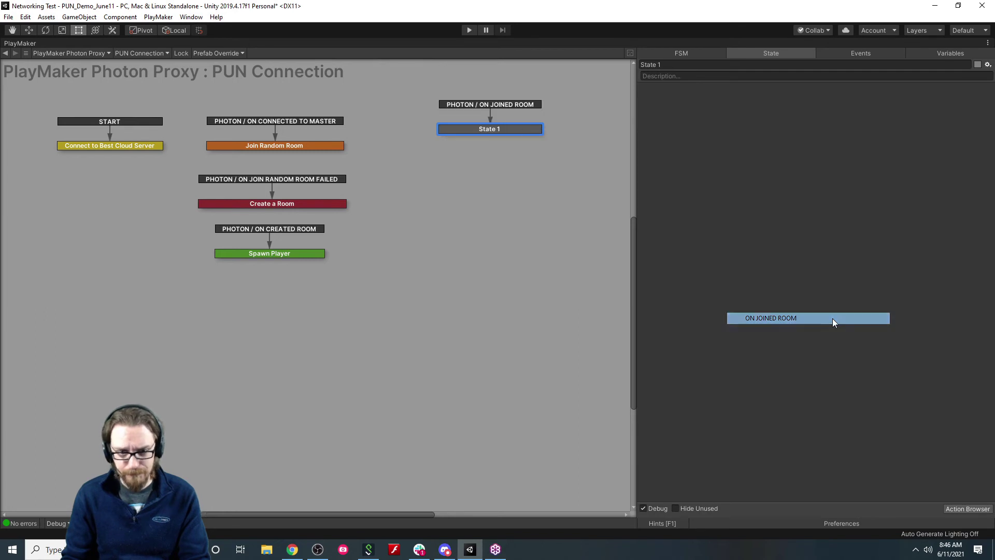
pyautogui.moveTo(492, 129); pyautogui.dragTo(460, 147)
# Colour the ON JOINED ROOM state green and start naming it.
pyautogui.rightClick(457, 145)
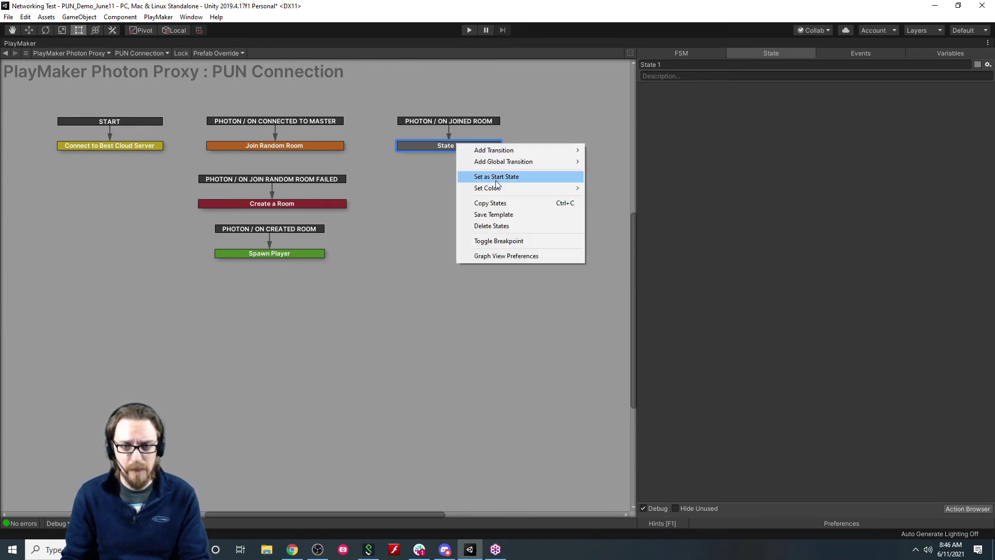
pyautogui.moveTo(500, 188)
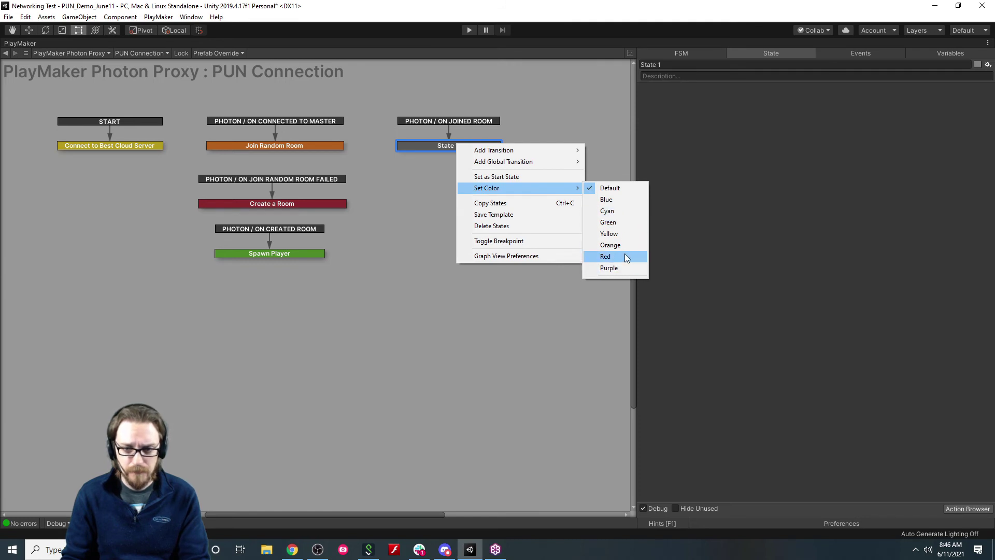
pyautogui.click(624, 222)
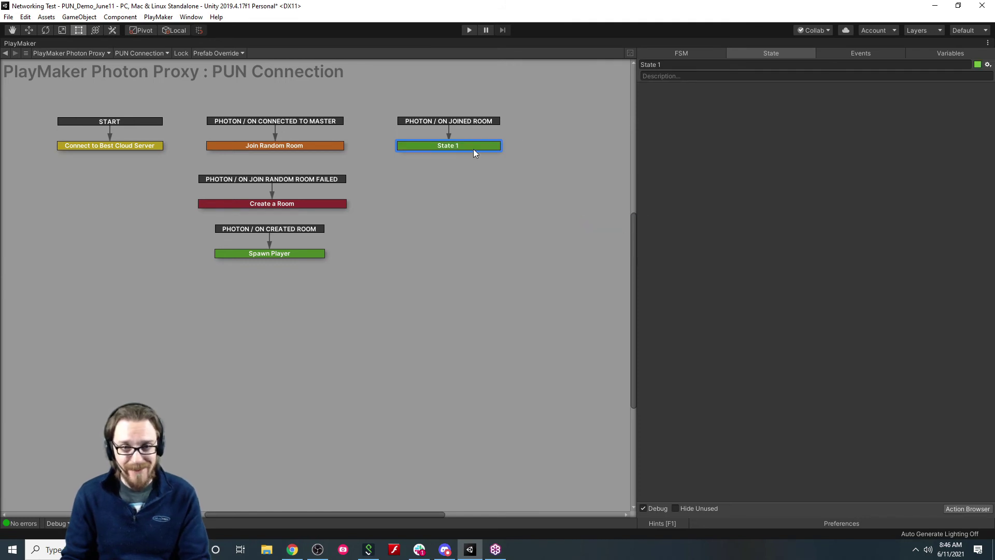
pyautogui.click(696, 64)
# Name the ON JOINED ROOM state 'Spawn Guest Player'.
pyautogui.write('Spawn Player')
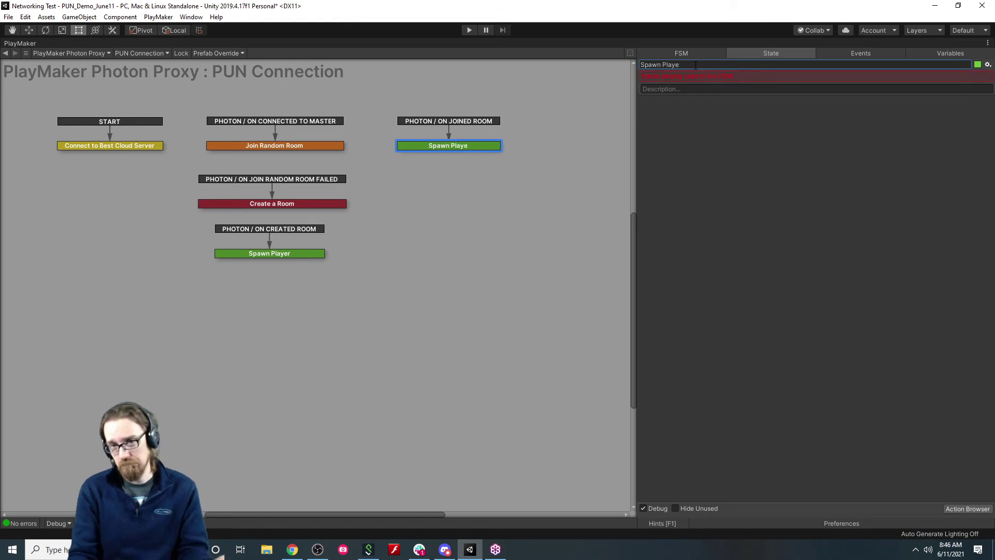
pyautogui.press('BackSpace')
pyautogui.write('r')
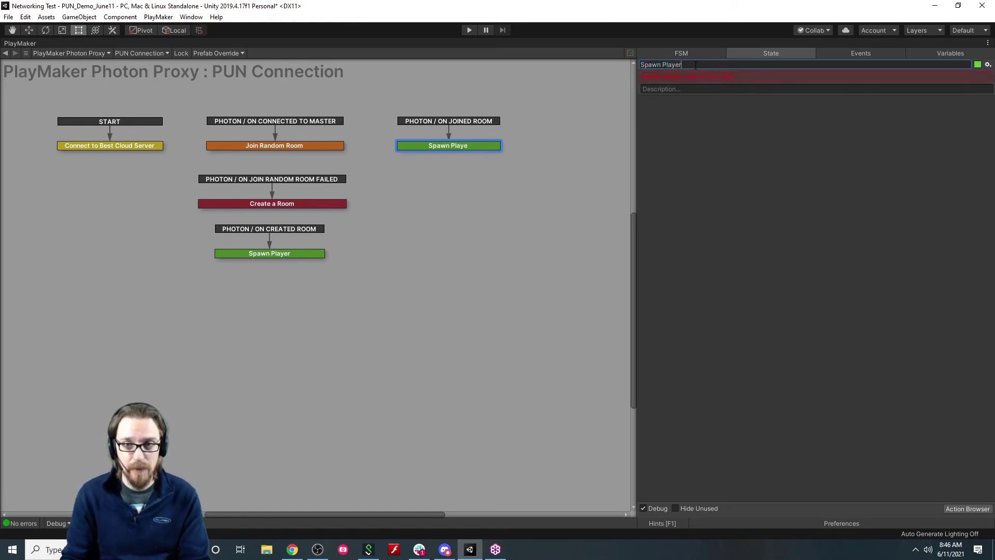
pyautogui.click(740, 222)
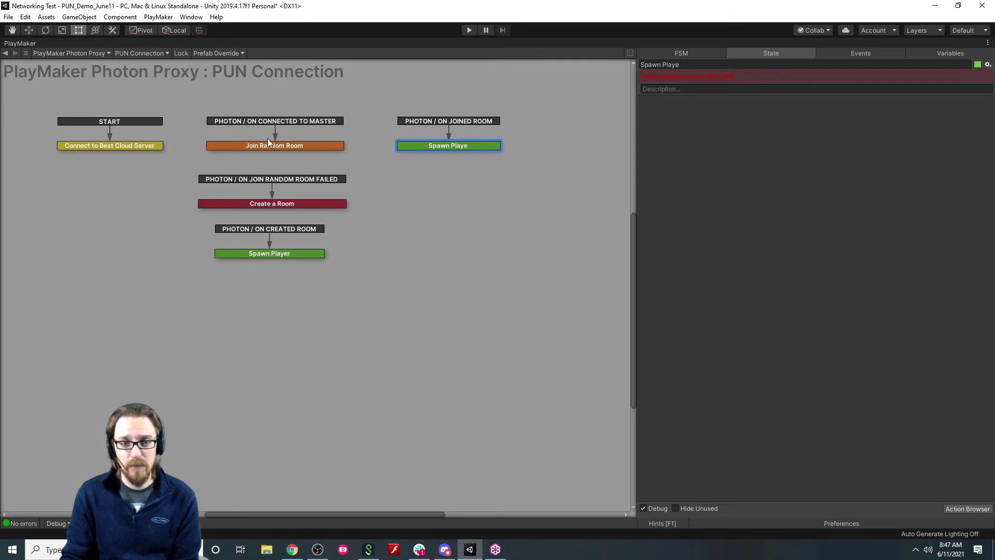
pyautogui.click(722, 65)
pyautogui.write('r')
pyautogui.press('BackSpace')
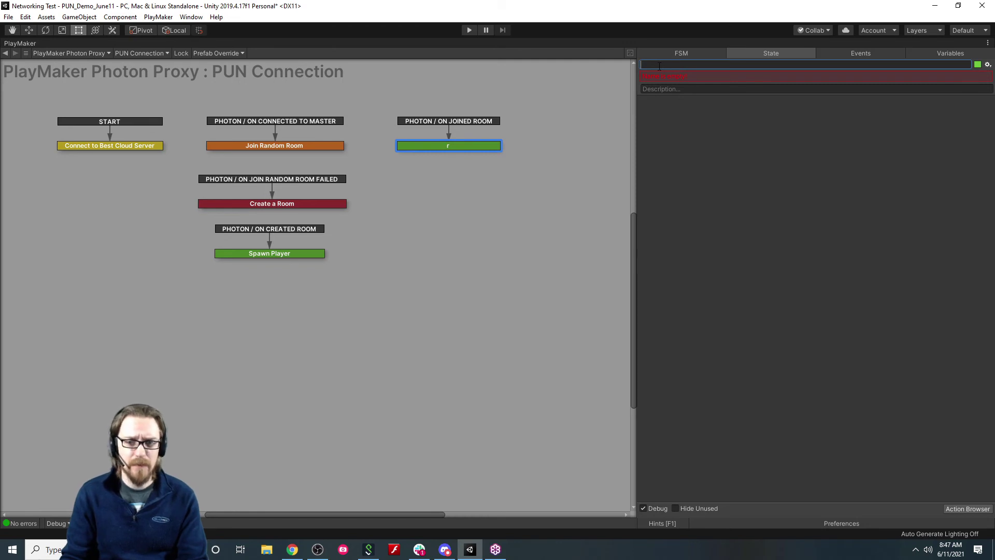
pyautogui.write('Spawn')
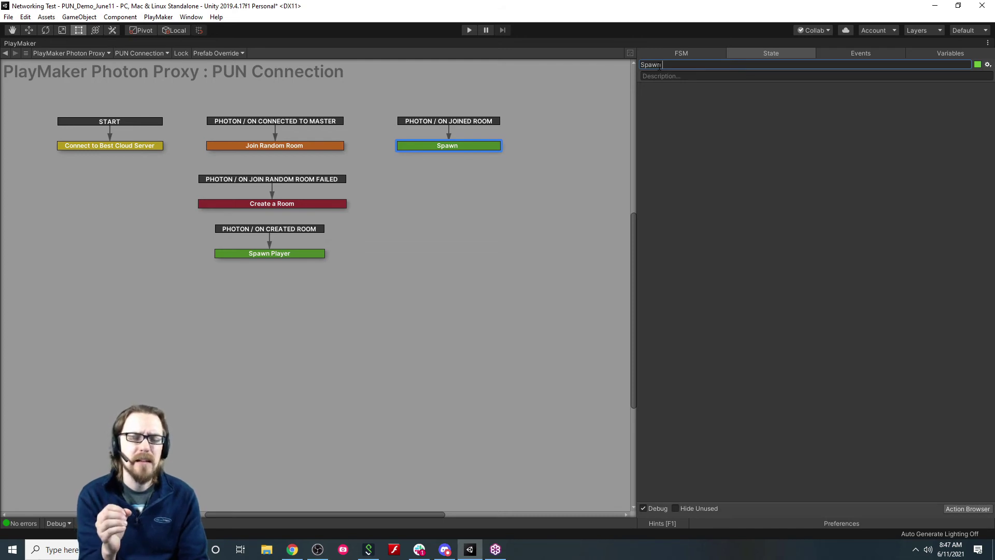
pyautogui.write('Guest Player')
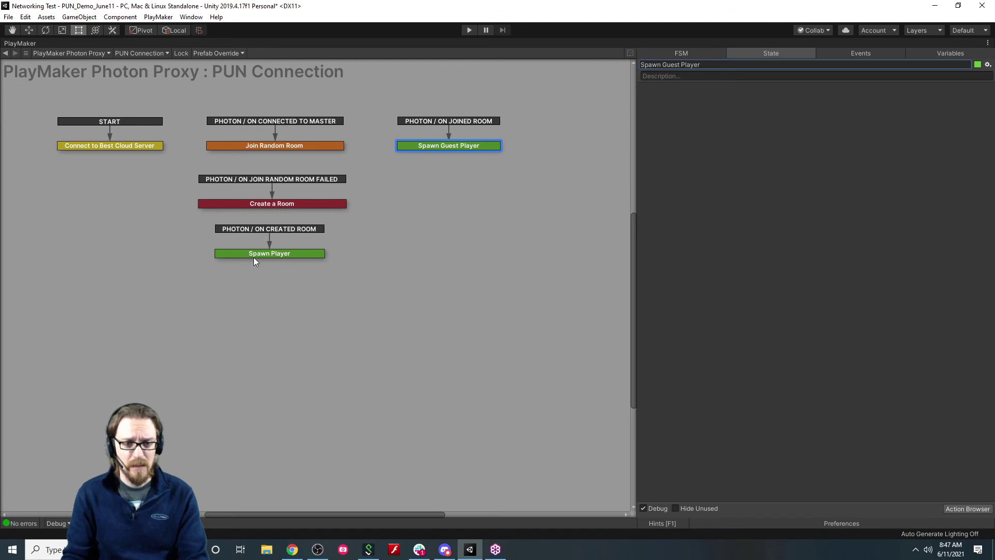
# Rename the ON CREATED ROOM state to 'Spawn Host Player'.
pyautogui.click(253, 256)
pyautogui.click(664, 64)
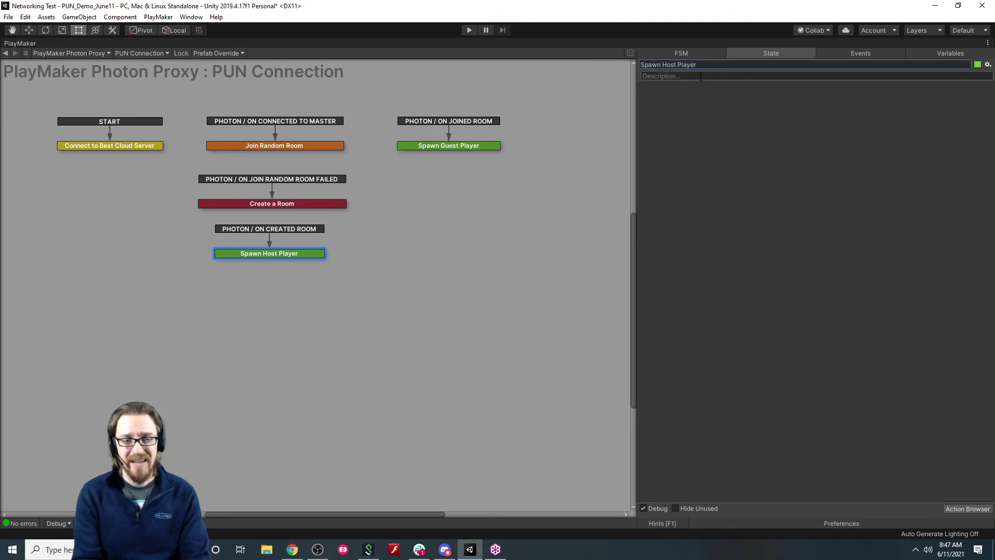
pyautogui.click(749, 178)
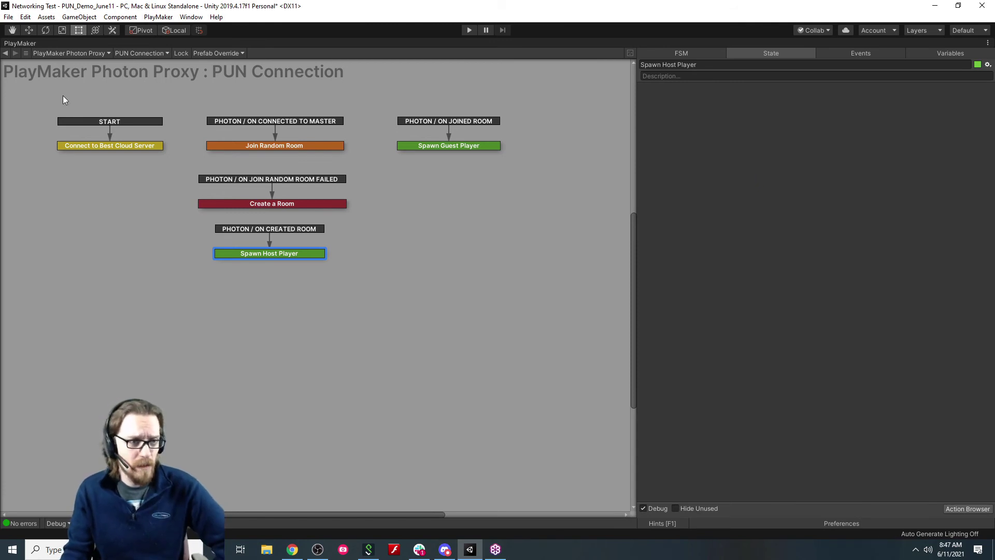
pyautogui.rightClick(32, 46)
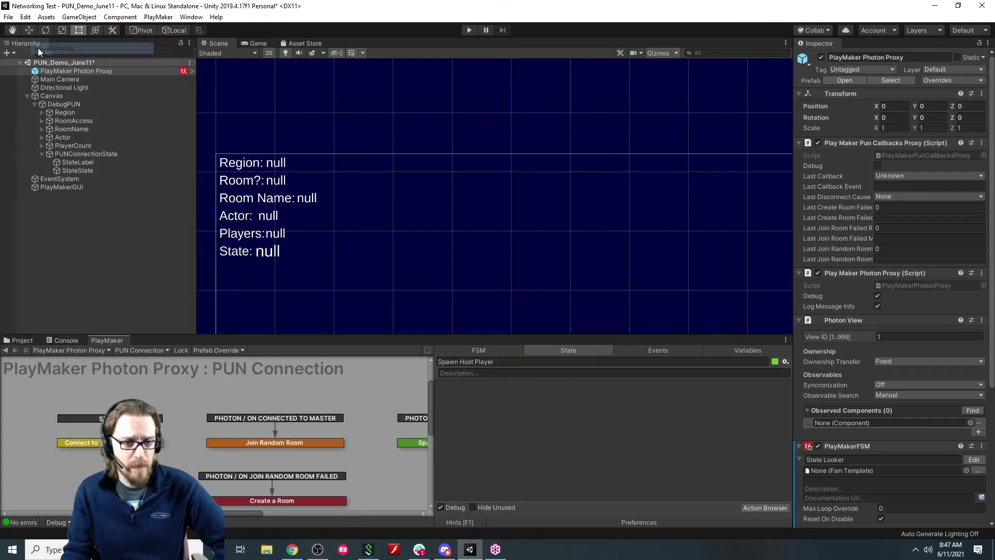
# Restore the full editor layout and enlarge the state graph to show all states.
pyautogui.click(39, 48)
pyautogui.moveTo(331, 336); pyautogui.dragTo(332, 271)
pyautogui.moveTo(356, 369); pyautogui.dragTo(304, 360, button='middle')
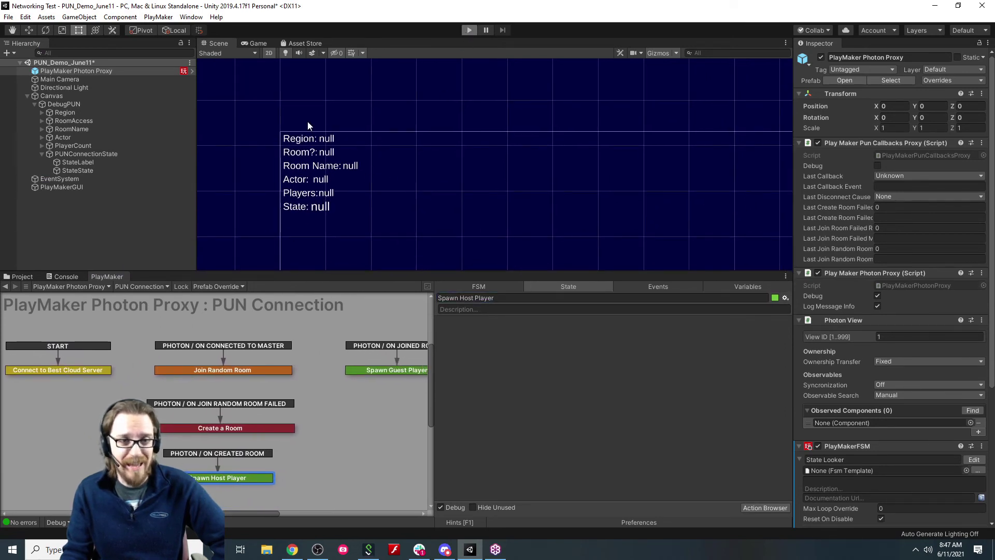
# Test-play the scene until it reaches Spawn Host Player, stop, and select Join Random Room.
pyautogui.hotkey('ctrl', 'p')
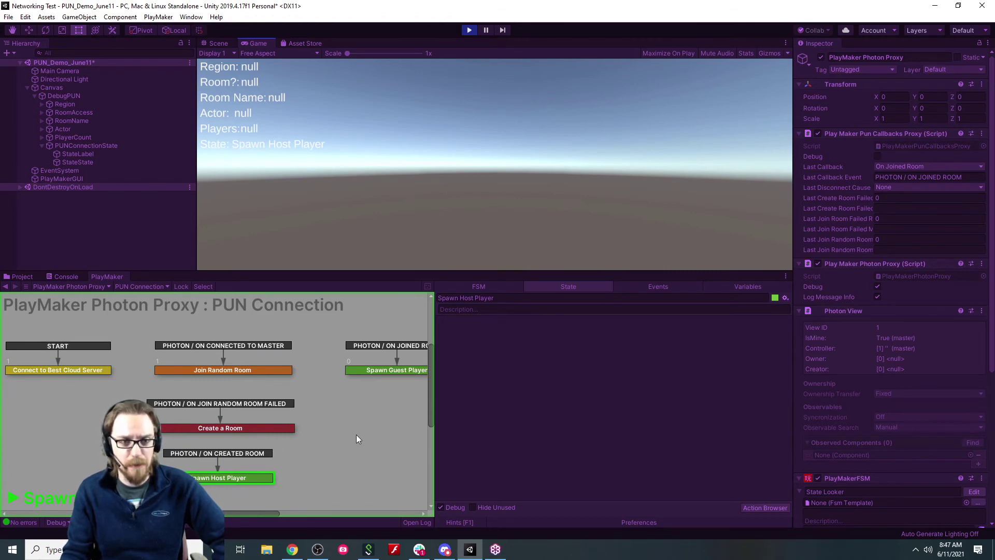
pyautogui.click(470, 30)
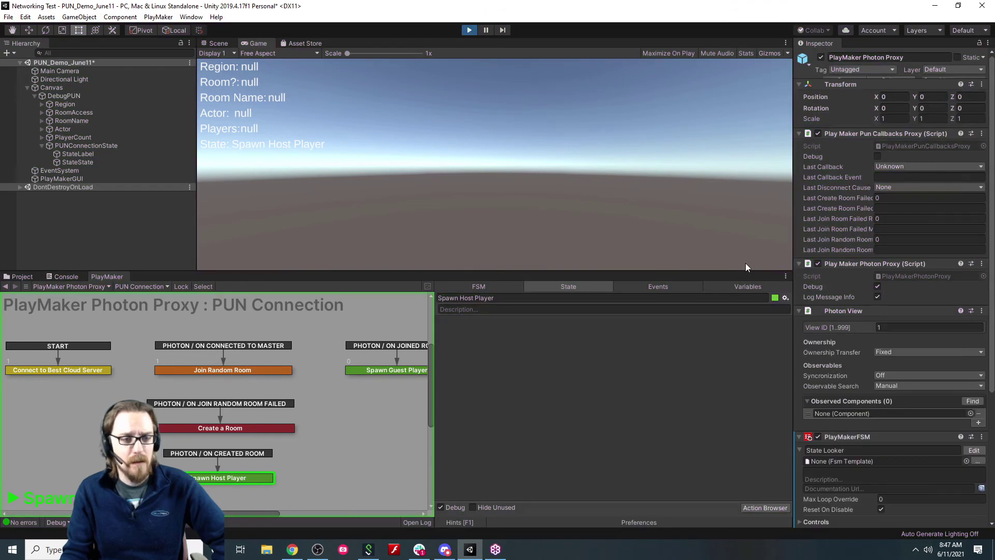
pyautogui.moveTo(496, 227); pyautogui.dragTo(476, 138, button='middle')
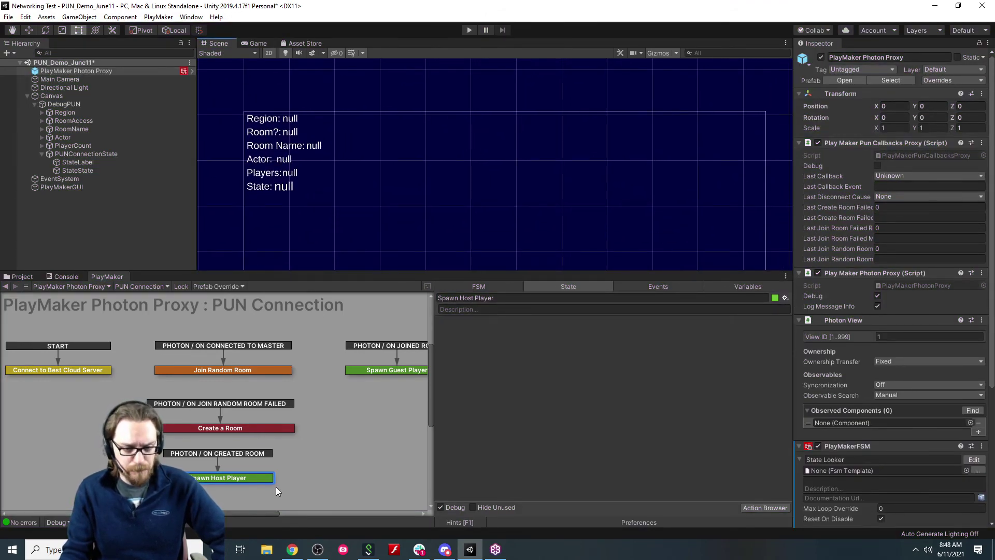
pyautogui.click(212, 371)
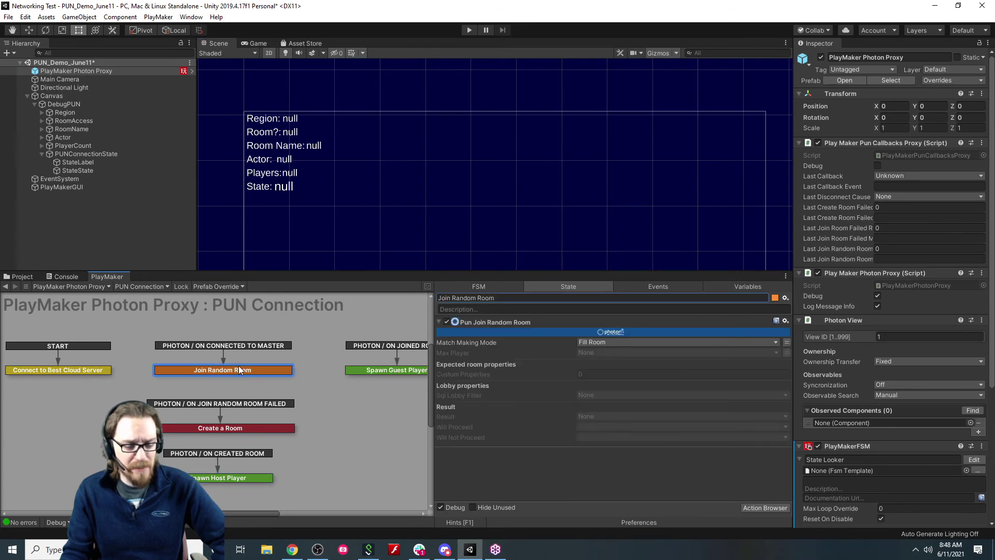
# Add a Set Textmesh Pro UGUI Text action targeting a specified game object, RoomAccess.
pyautogui.click(520, 466)
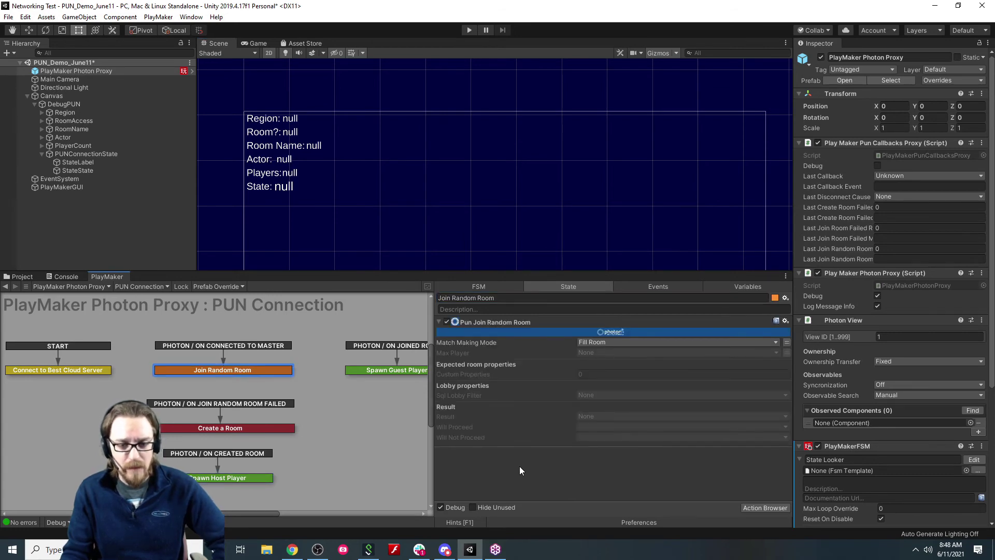
pyautogui.write('set t')
pyautogui.press('Return')
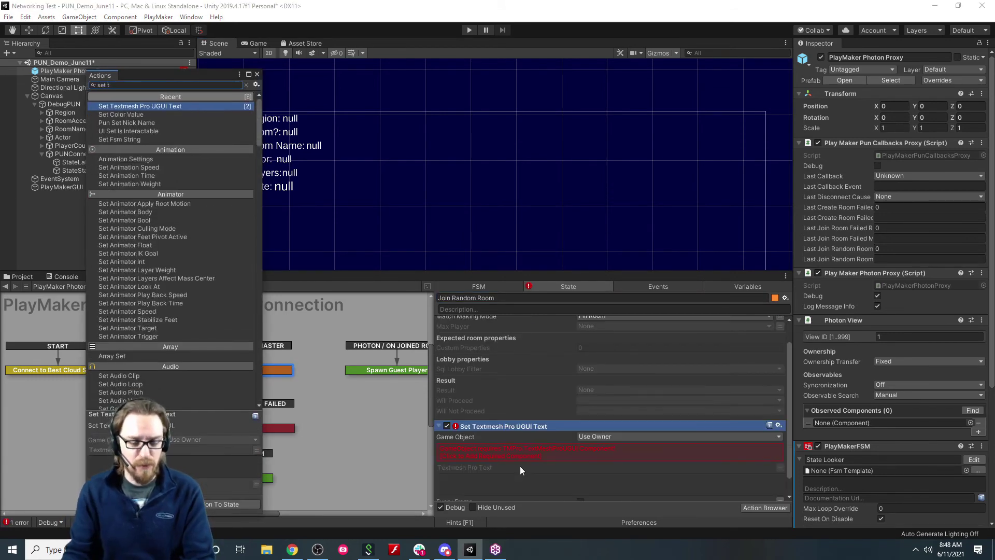
pyautogui.click(256, 75)
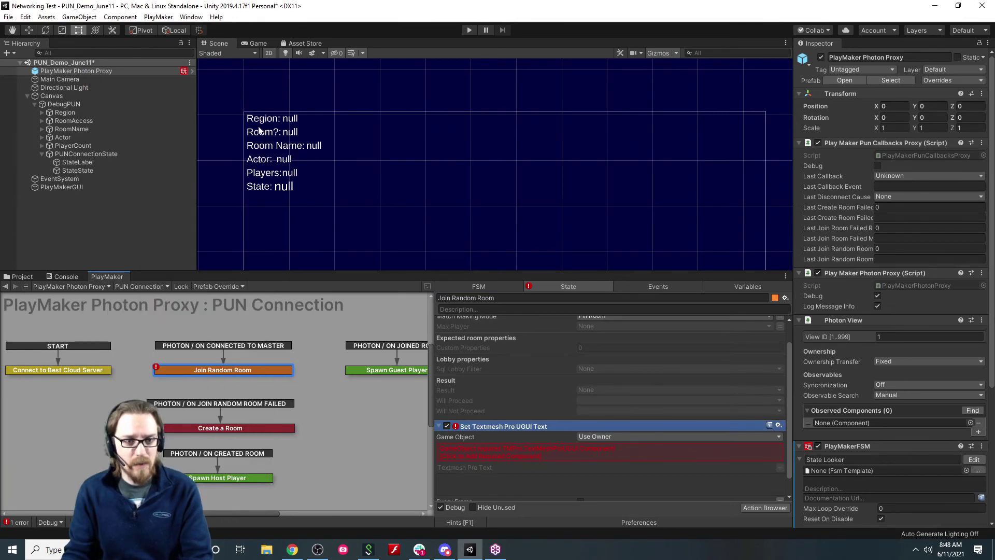
pyautogui.click(587, 436)
pyautogui.click(599, 461)
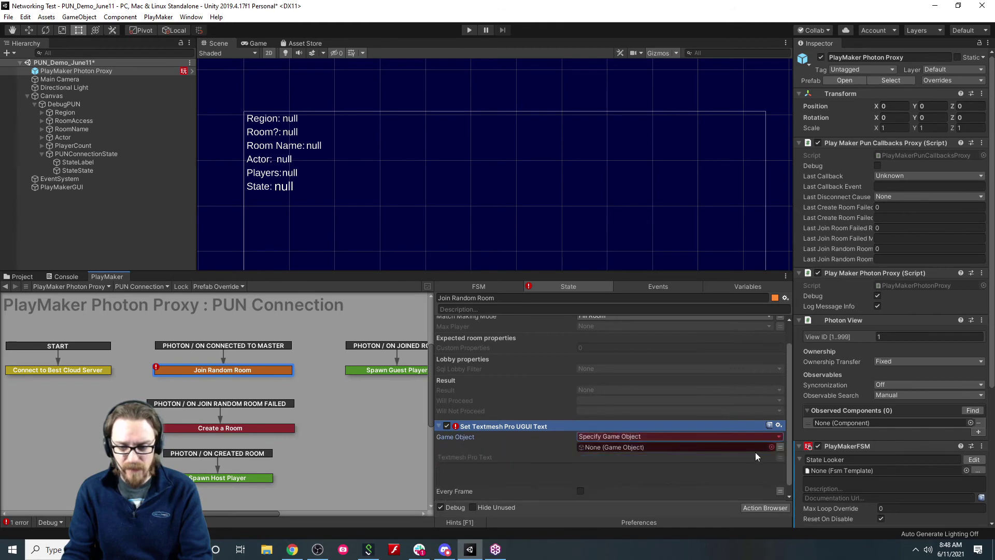
pyautogui.click(771, 446)
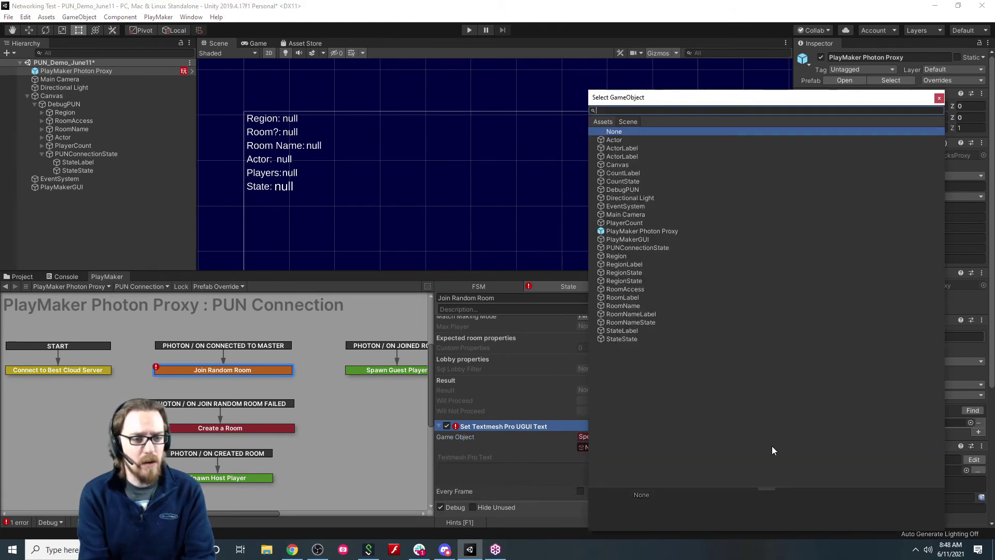
pyautogui.write('room')
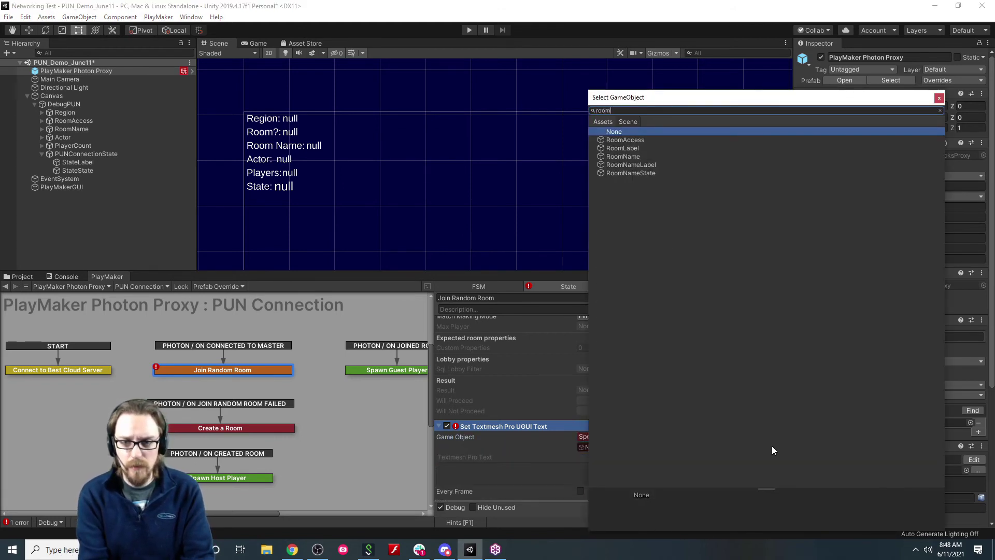
pyautogui.press('Down')
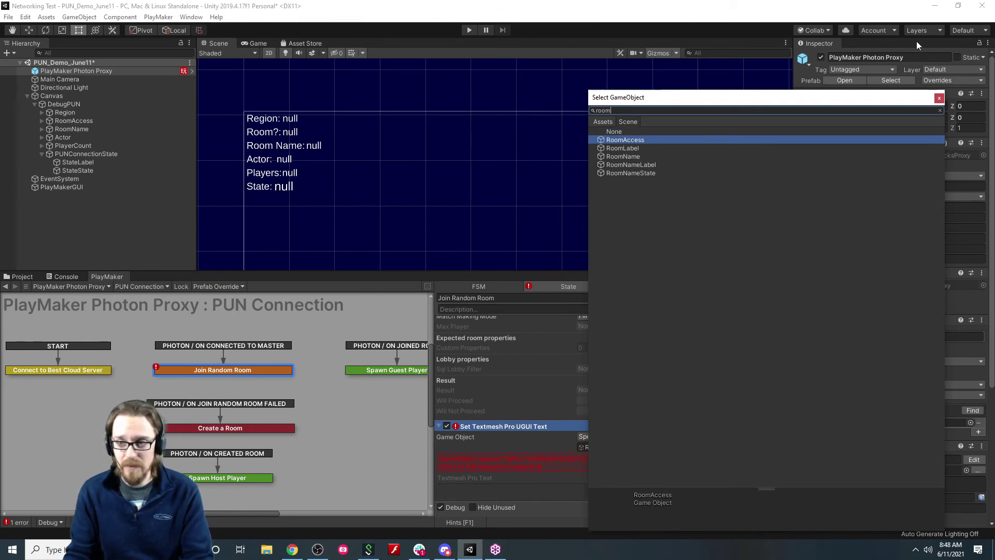
pyautogui.click(940, 98)
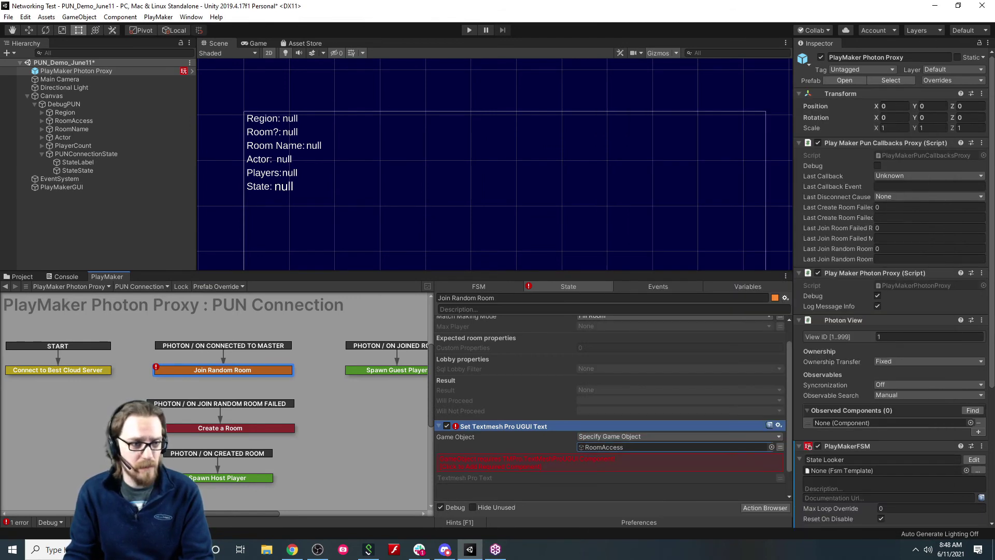
# Rename the misnamed RegionState child under RoomAccess to RoomState.
pyautogui.click(42, 121)
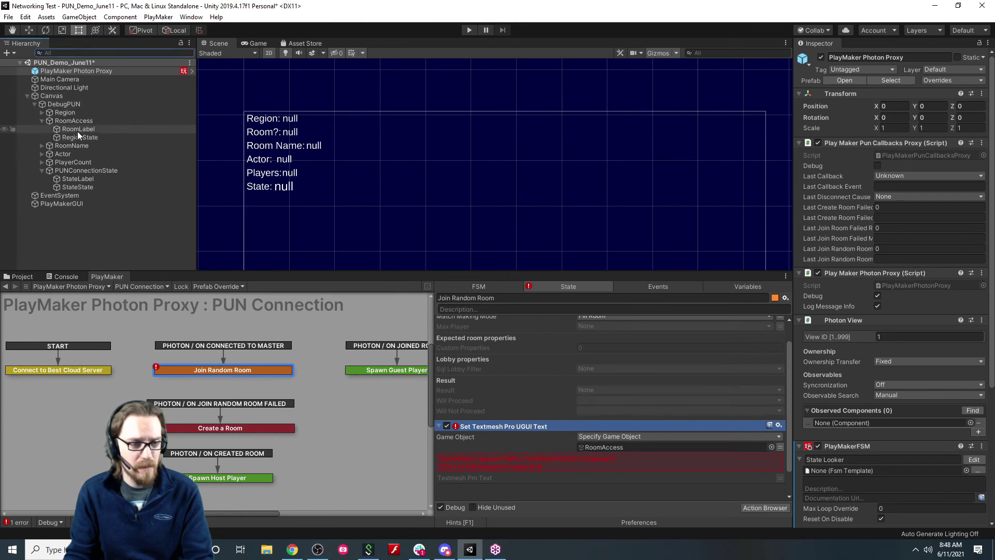
pyautogui.moveTo(76, 129)
pyautogui.mouseDown()
pyautogui.moveTo(83, 135)
pyautogui.moveTo(77, 128)
pyautogui.mouseUp()
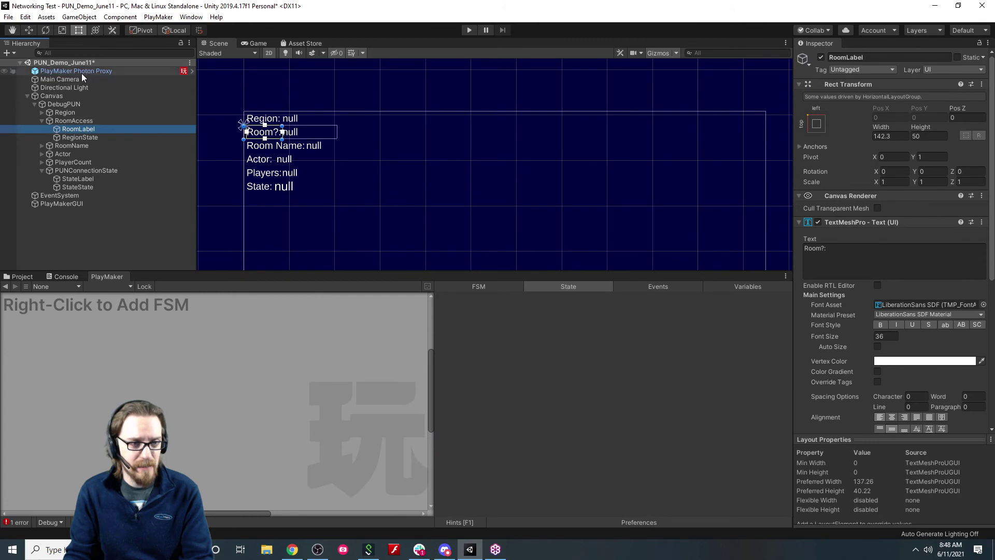
pyautogui.click(81, 72)
pyautogui.click(181, 286)
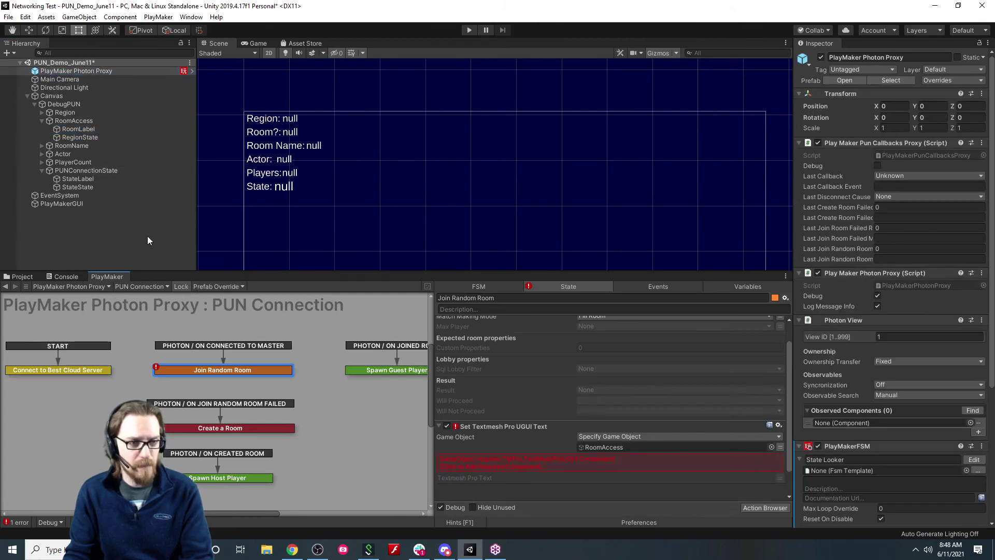
pyautogui.click(83, 138)
pyautogui.press('F2')
pyautogui.write('R')
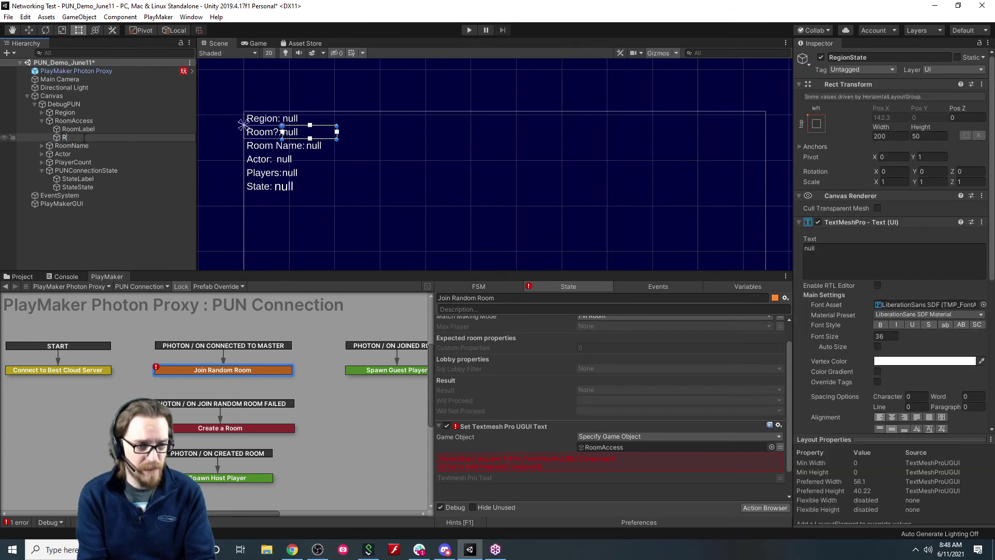
pyautogui.write('oomState')
pyautogui.press('Return')
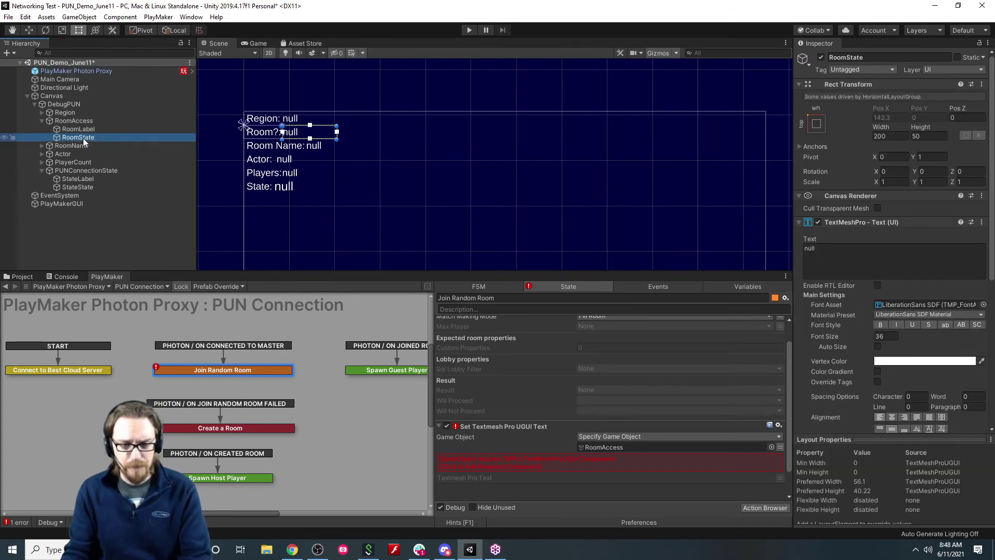
# Target RoomState with the text action and set its text to 'Joined'.
pyautogui.moveTo(83, 138); pyautogui.dragTo(579, 405)
pyautogui.moveTo(601, 441); pyautogui.dragTo(603, 445)
pyautogui.click(769, 469)
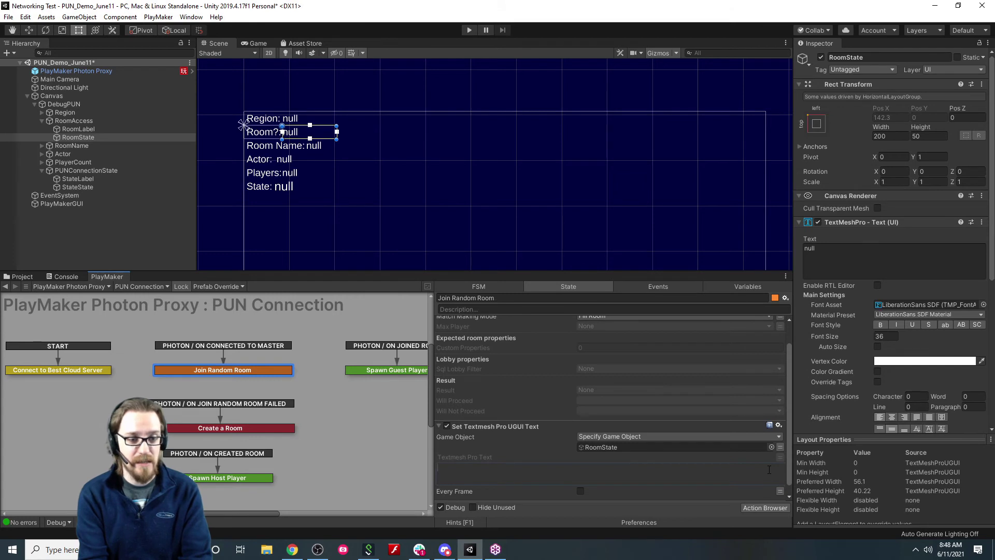
pyautogui.write('Joined')
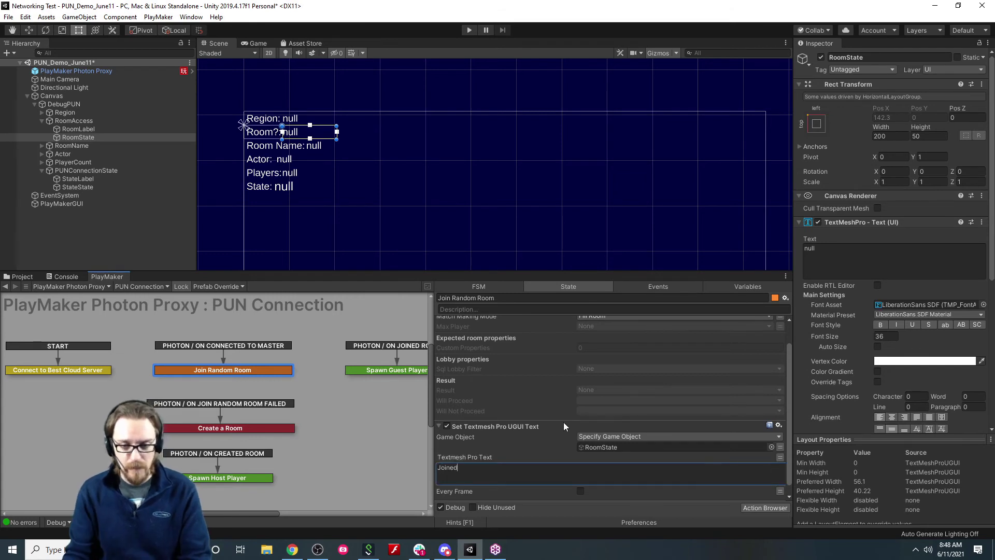
pyautogui.click(547, 427)
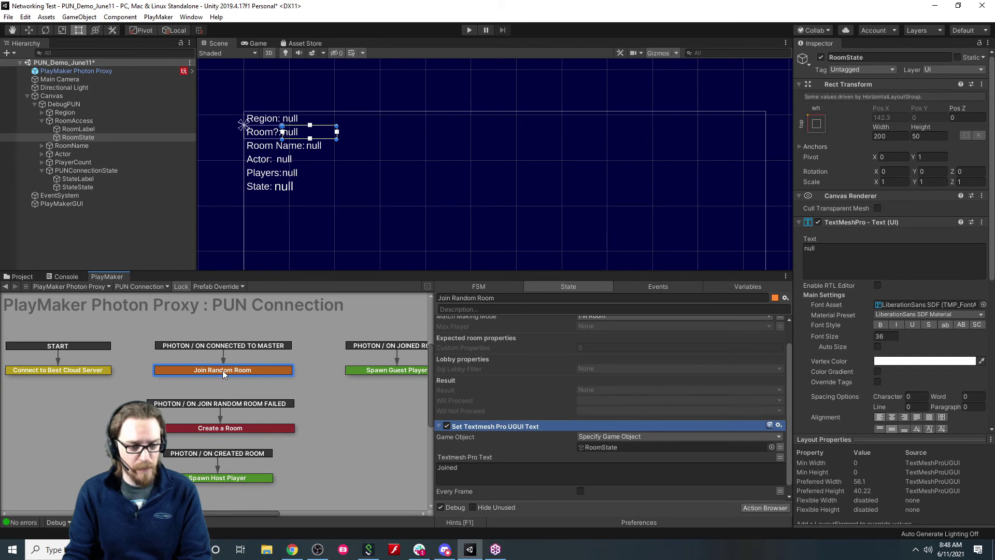
# Paste the RoomState 'Joined' text action into Spawn Guest Player.
pyautogui.click(522, 423)
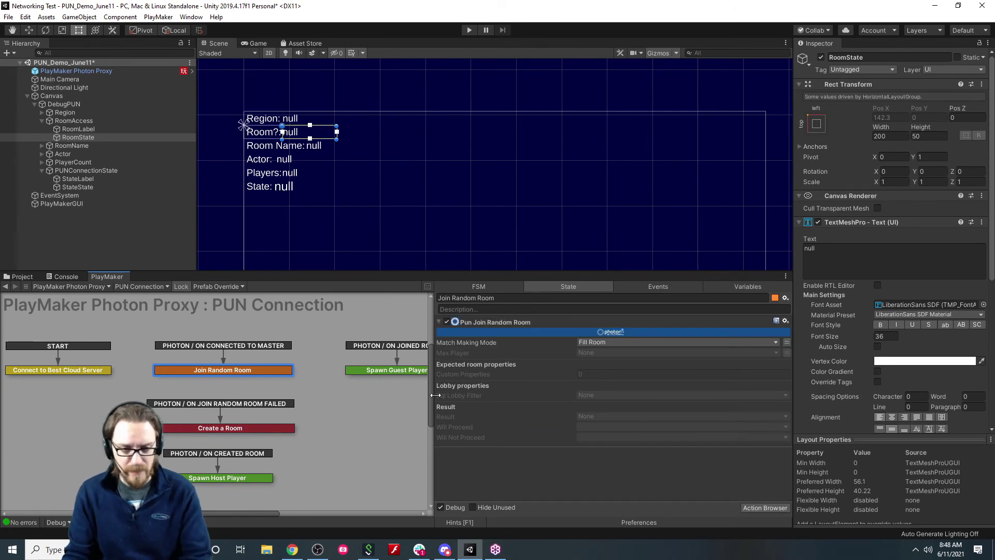
pyautogui.click(394, 364)
pyautogui.rightClick(506, 355)
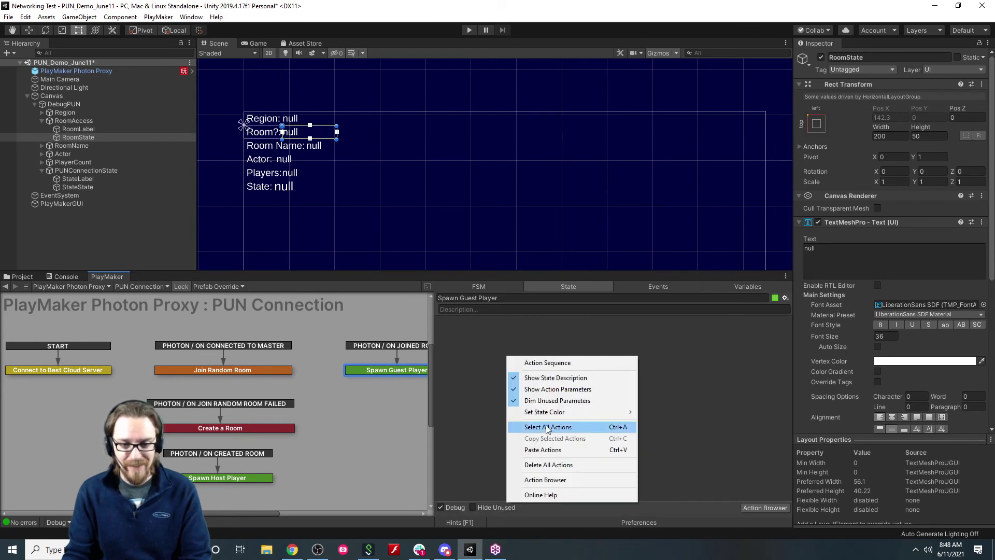
pyautogui.click(547, 451)
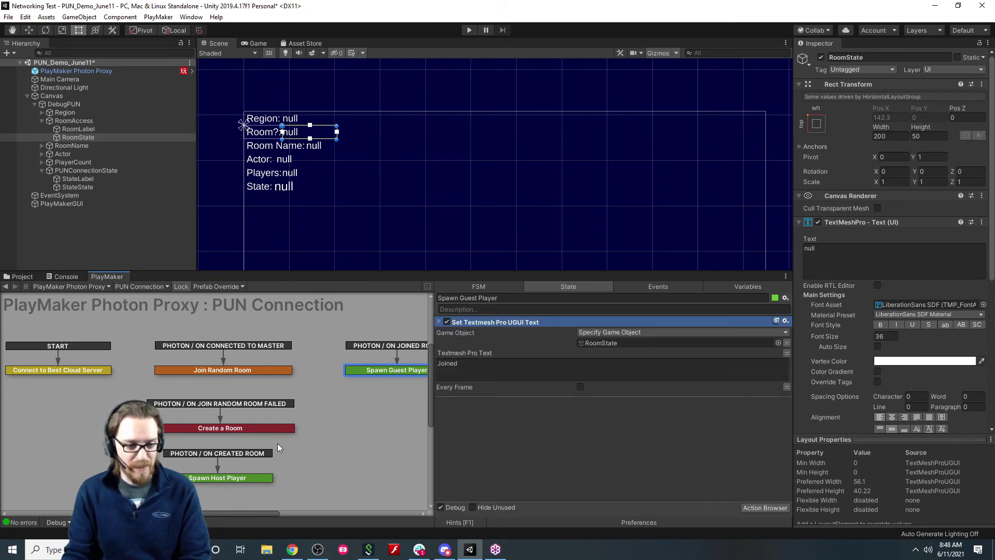
# Paste the text action into Spawn Host Player and change its text to 'Created'.
pyautogui.click(209, 473)
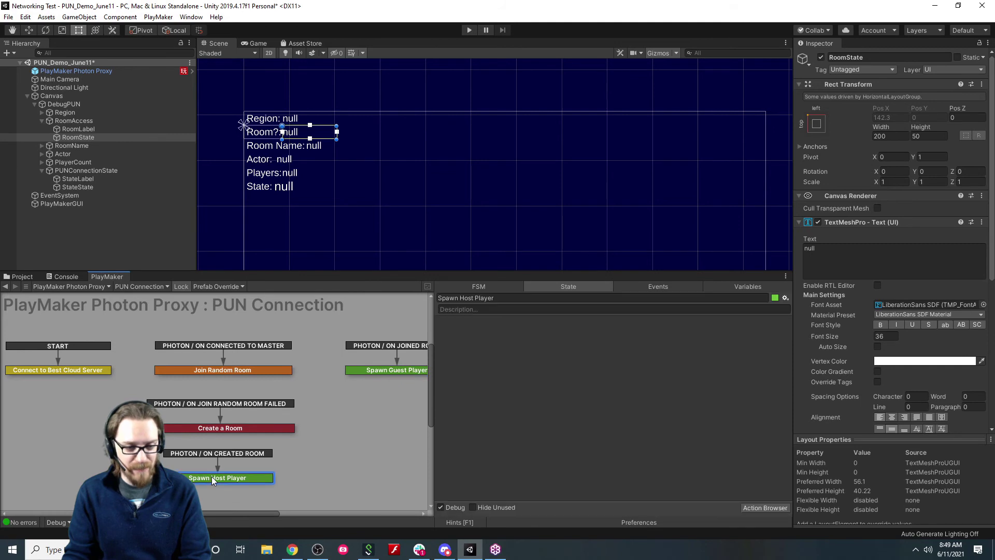
pyautogui.rightClick(453, 372)
pyautogui.click(510, 465)
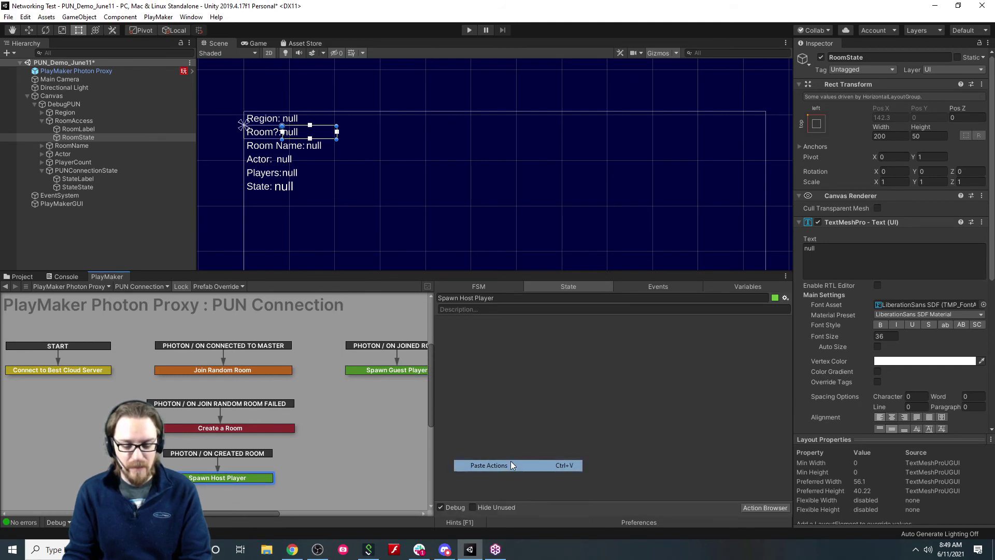
pyautogui.click(570, 370)
pyautogui.write('Created')
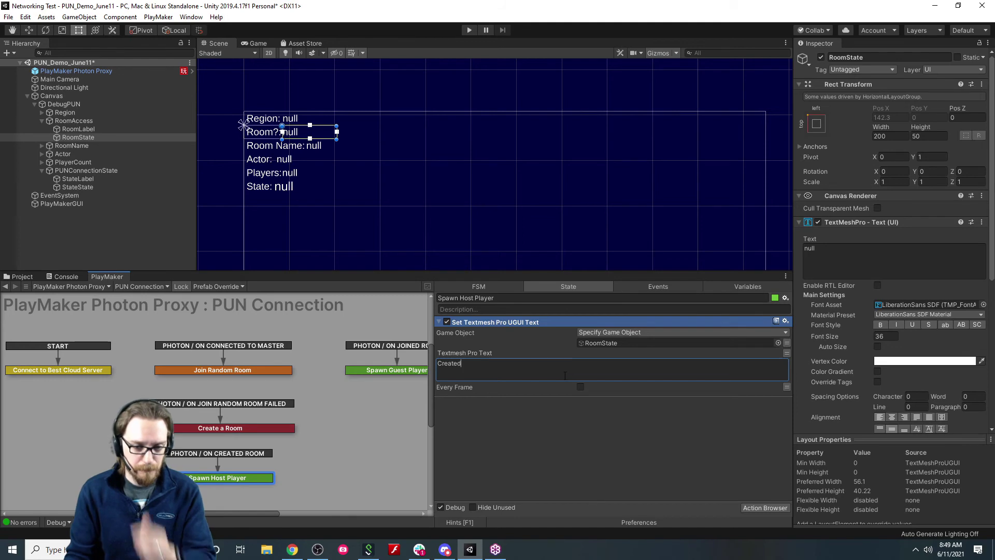
pyautogui.click(548, 419)
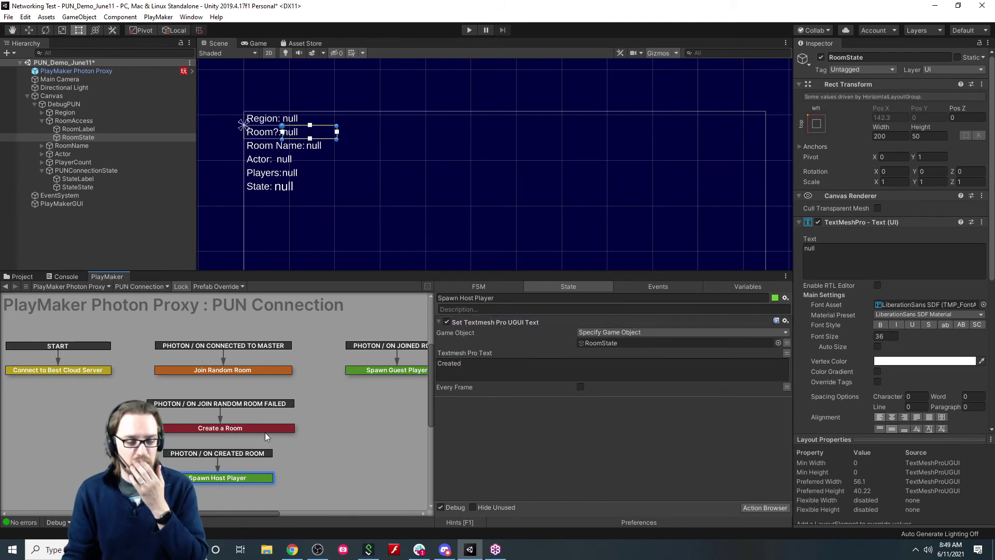
pyautogui.press('`')
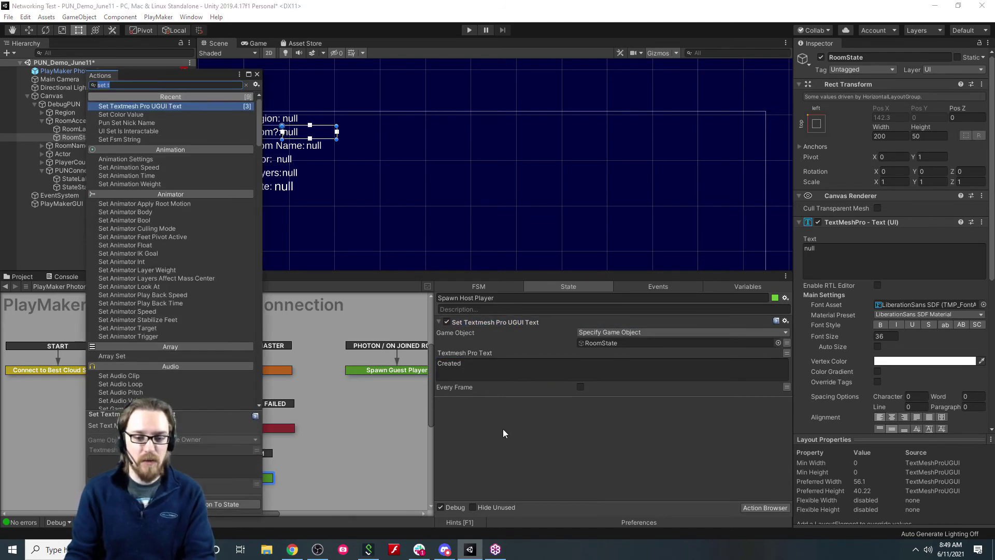
# Add Pun Get Room Properties to Spawn Host Player and maximize the PlayMaker panel.
pyautogui.press('BackSpace')
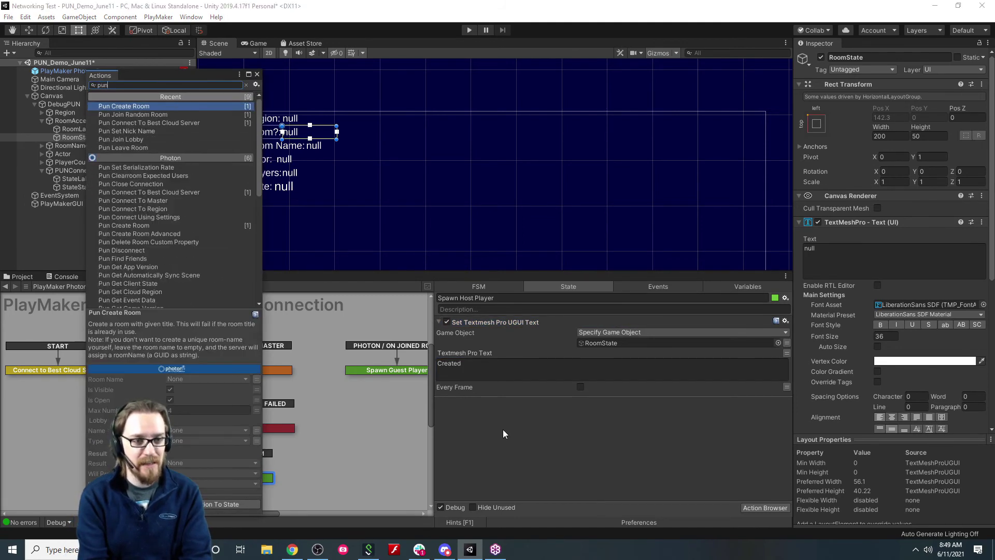
pyautogui.write('get room n')
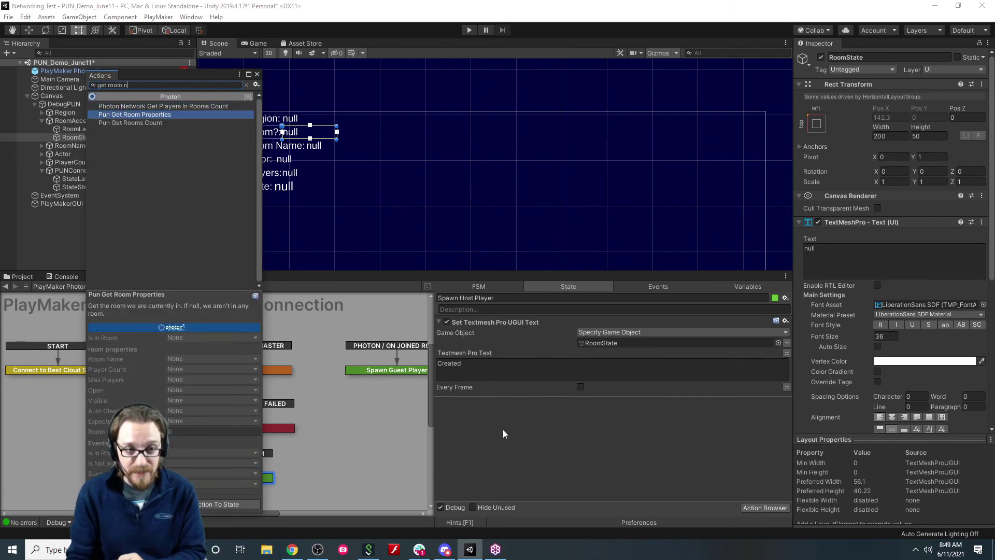
pyautogui.press('Return')
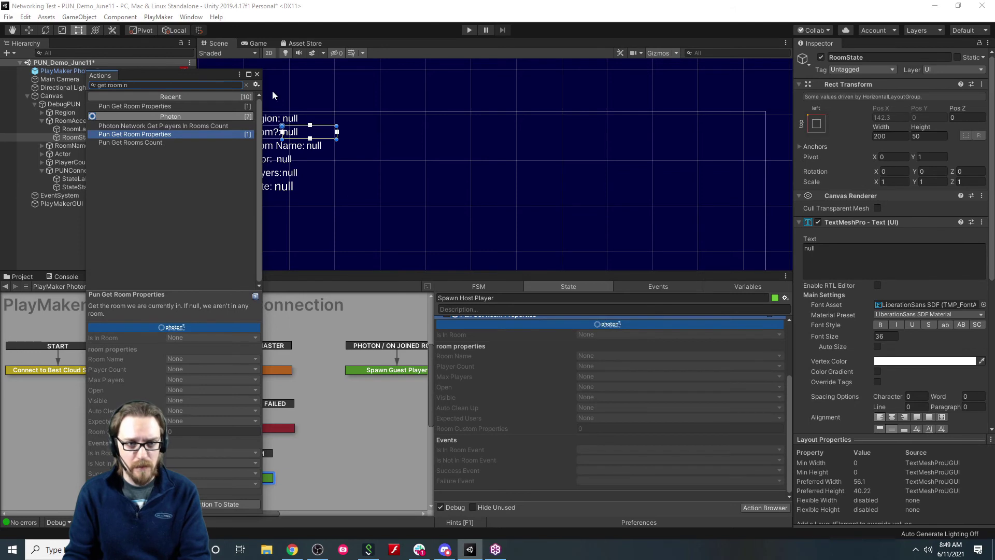
pyautogui.click(258, 74)
pyautogui.scroll(3, 606, 358)
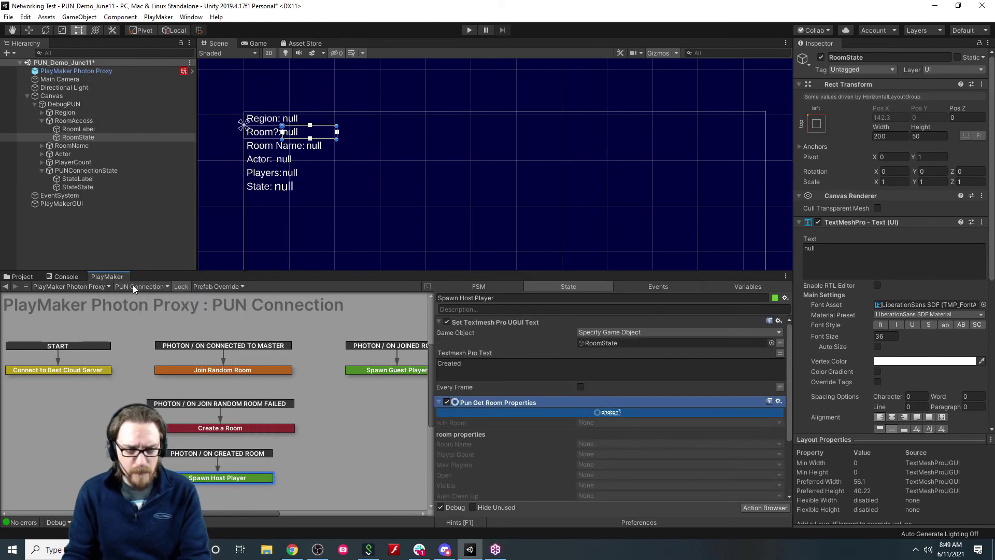
pyautogui.rightClick(111, 281)
pyautogui.click(129, 284)
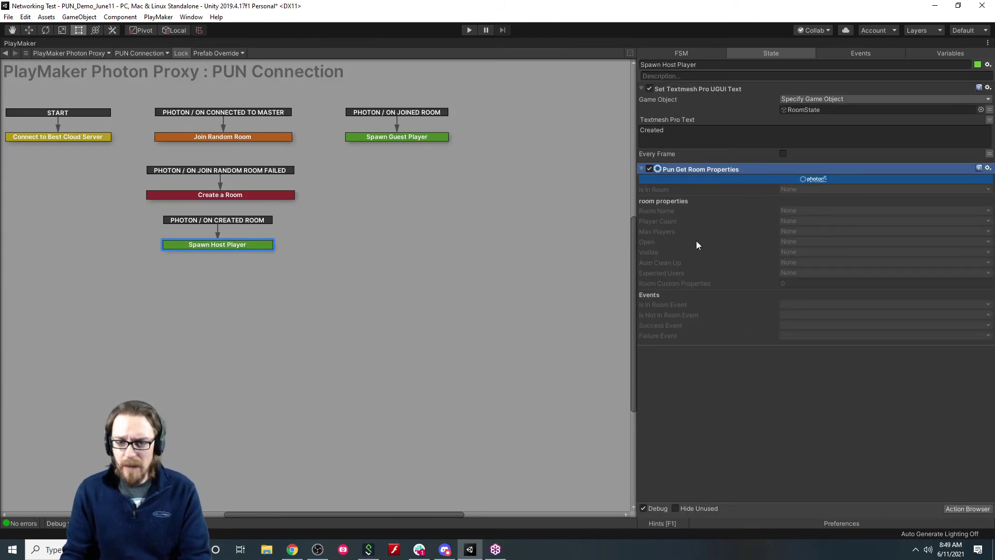
# Store Room Name in new variable roomName and Player Count in new variable playerCount.
pyautogui.click(804, 211)
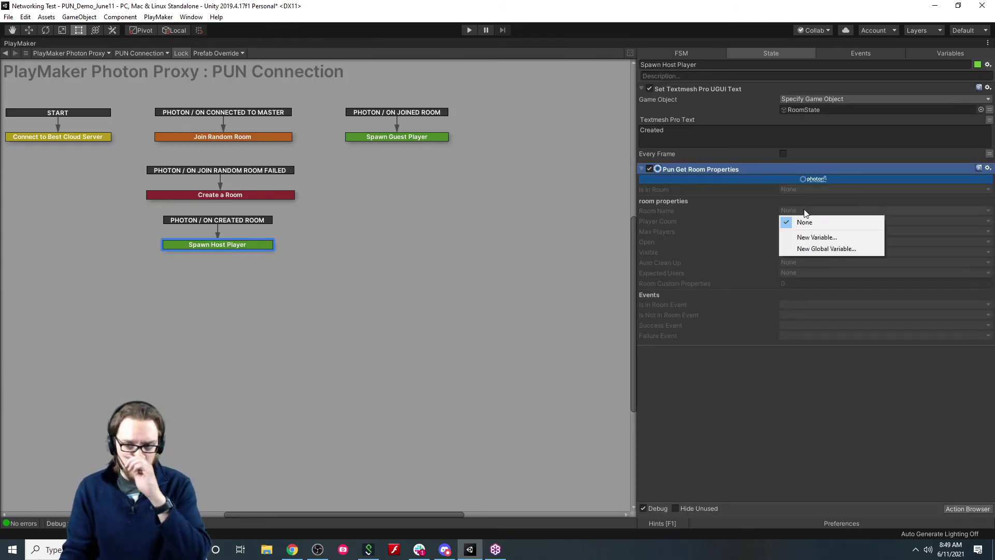
pyautogui.click(820, 239)
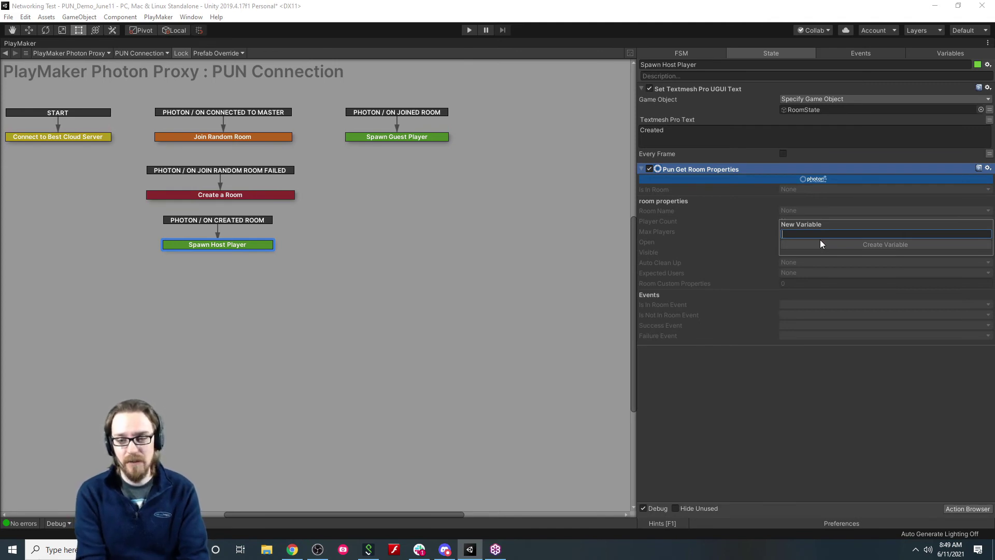
pyautogui.write('roomName')
pyautogui.press('Return')
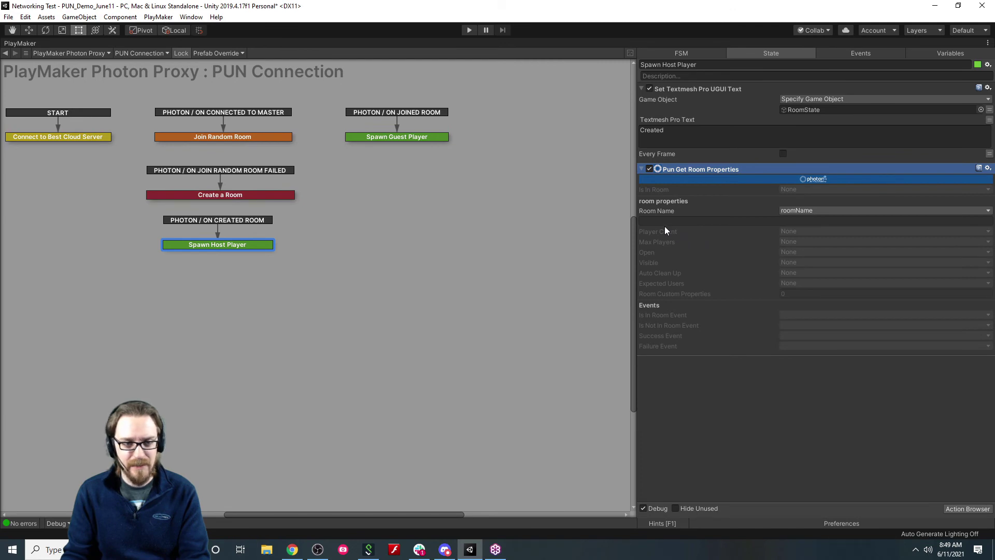
pyautogui.click(792, 239)
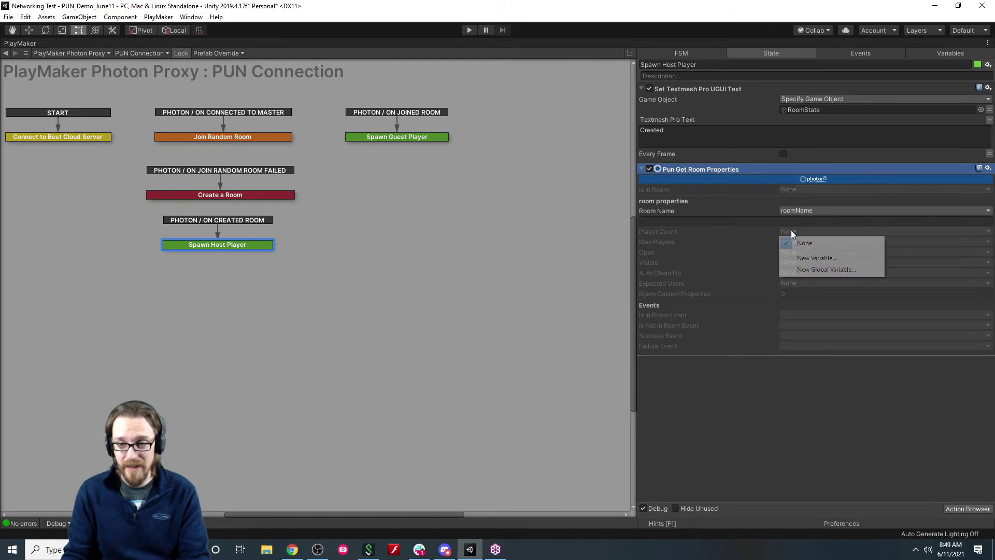
pyautogui.click(802, 258)
pyautogui.write('playerCou')
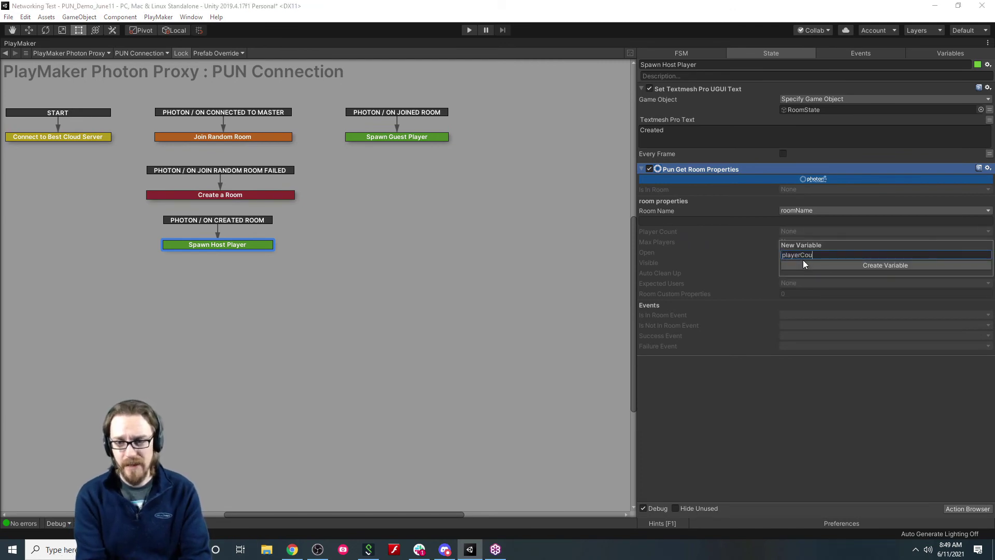
pyautogui.write('nt')
pyautogui.press('Return')
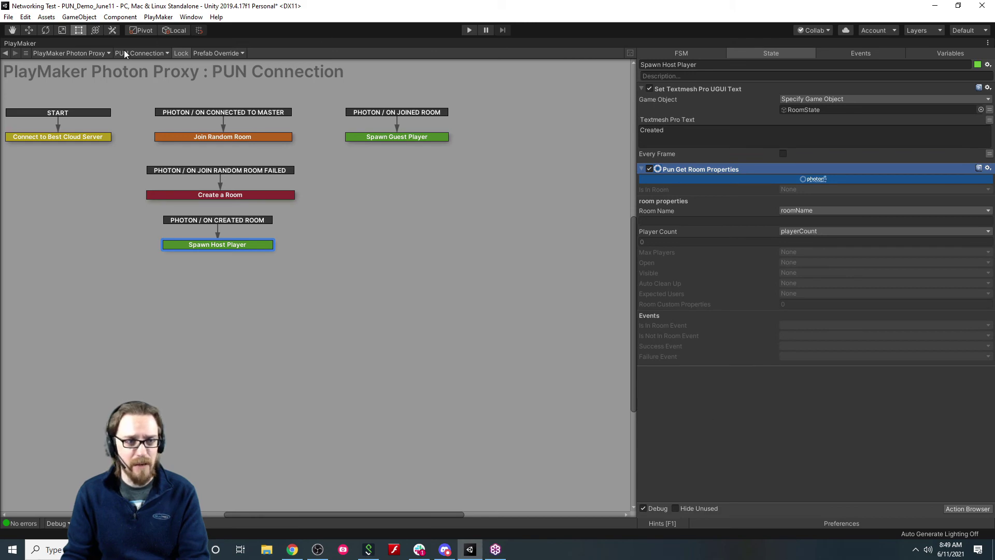
pyautogui.rightClick(32, 46)
# Duplicate the RoomState text action below Pun Get Room Properties in the PUN Connection FSM.
pyautogui.click(49, 50)
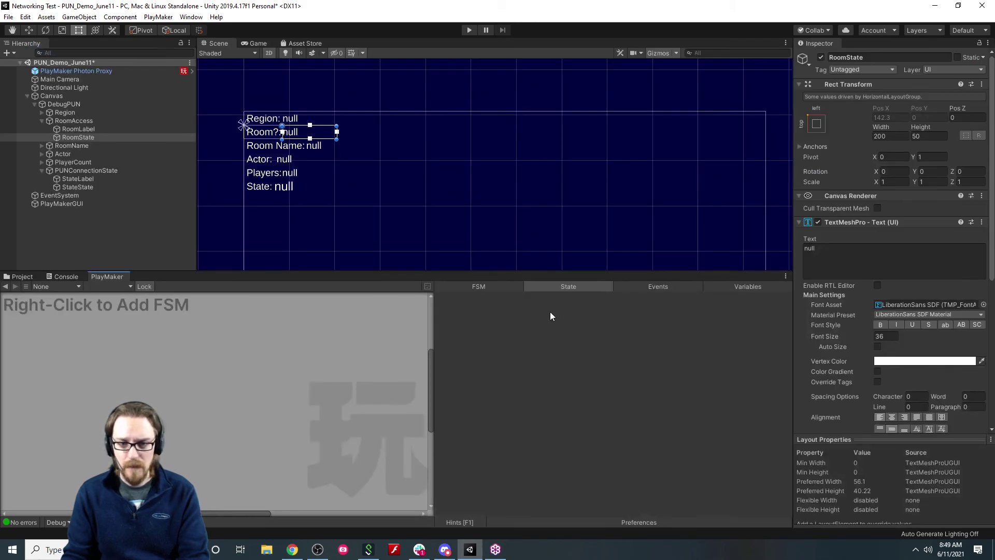
pyautogui.click(73, 70)
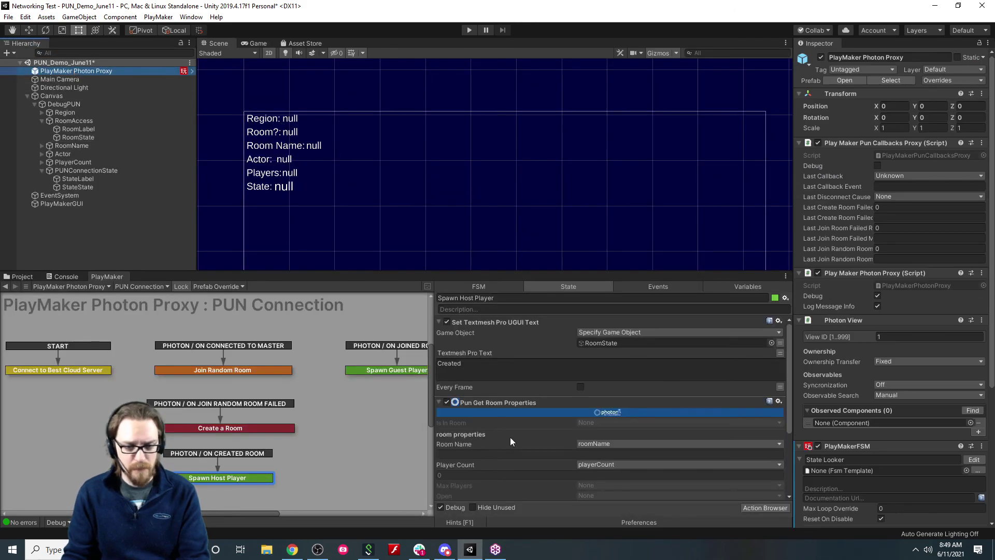
pyautogui.click(439, 321)
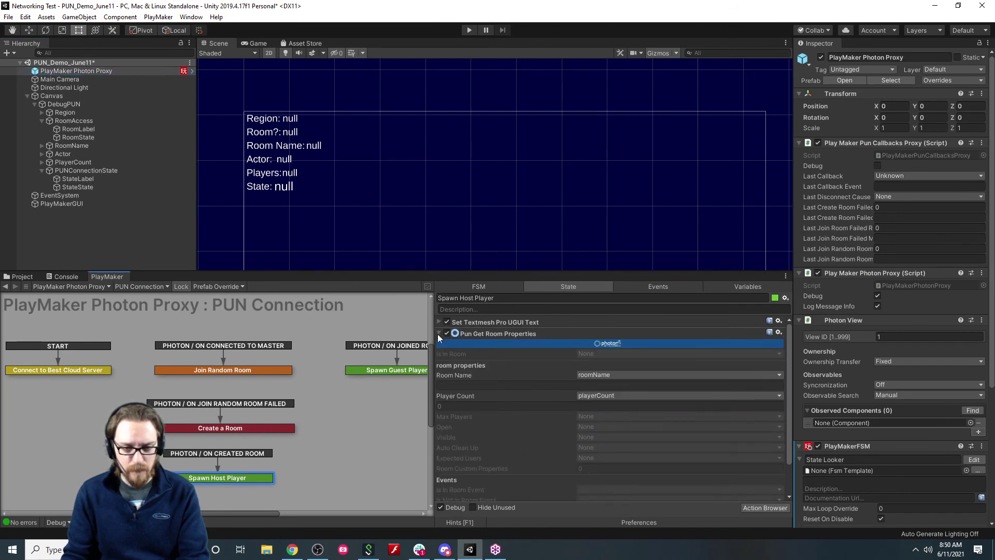
pyautogui.click(439, 334)
pyautogui.click(501, 322)
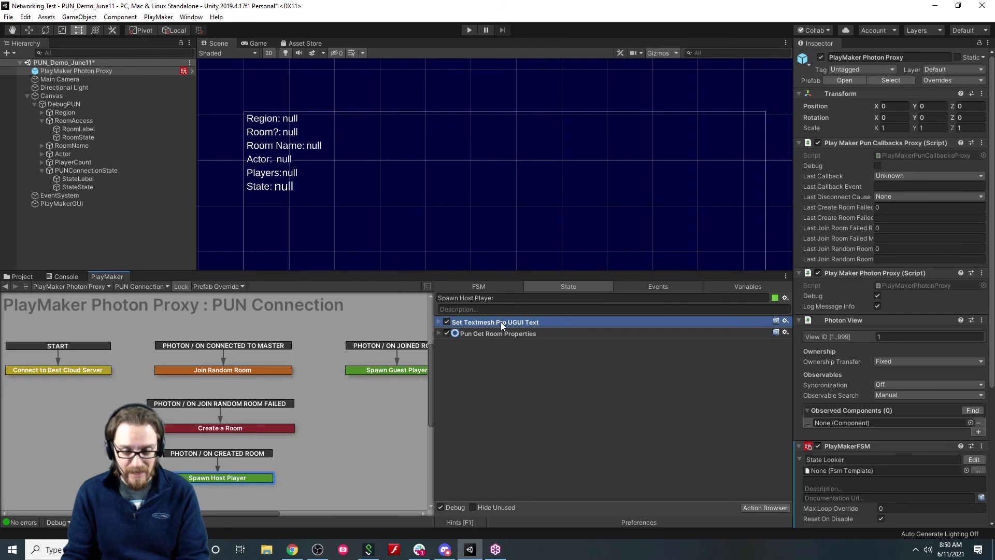
pyautogui.hotkey('ctrl', 'c')
pyautogui.hotkey('ctrl', 'v')
pyautogui.moveTo(483, 334); pyautogui.dragTo(488, 358)
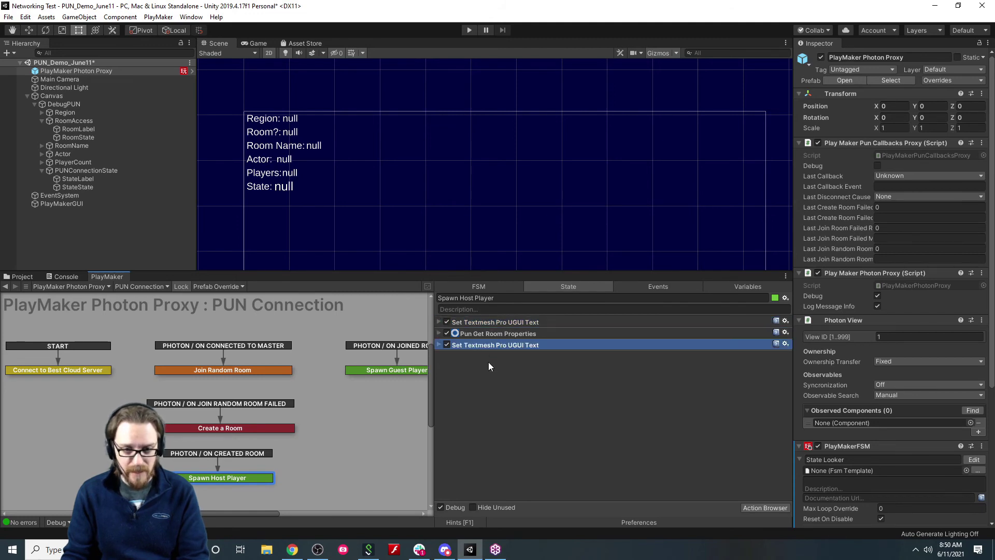
pyautogui.click(439, 345)
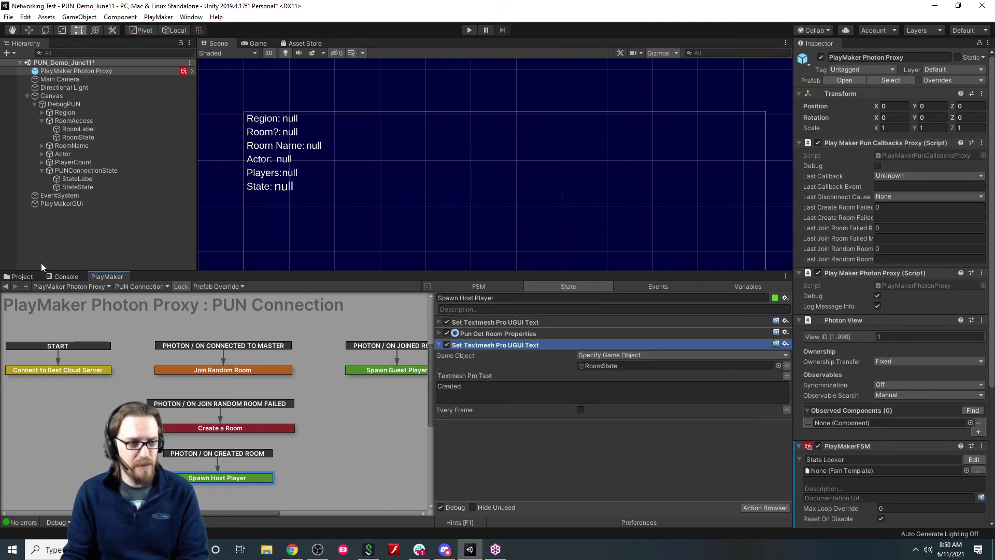
# Point the copy at the RoomNameState label, with its text coming from roomName.
pyautogui.click(41, 145)
pyautogui.moveTo(99, 154); pyautogui.dragTo(591, 367)
pyautogui.click(62, 151)
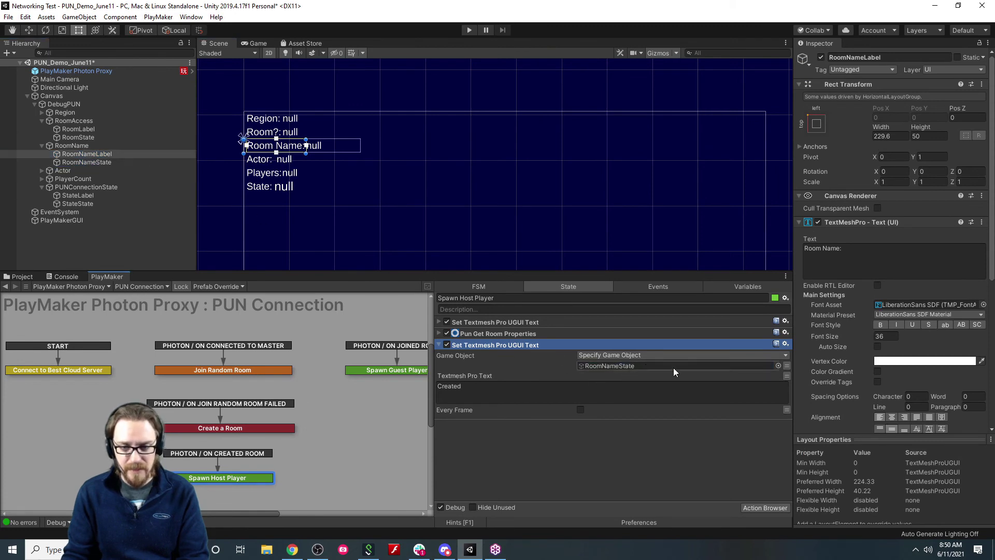
pyautogui.click(786, 377)
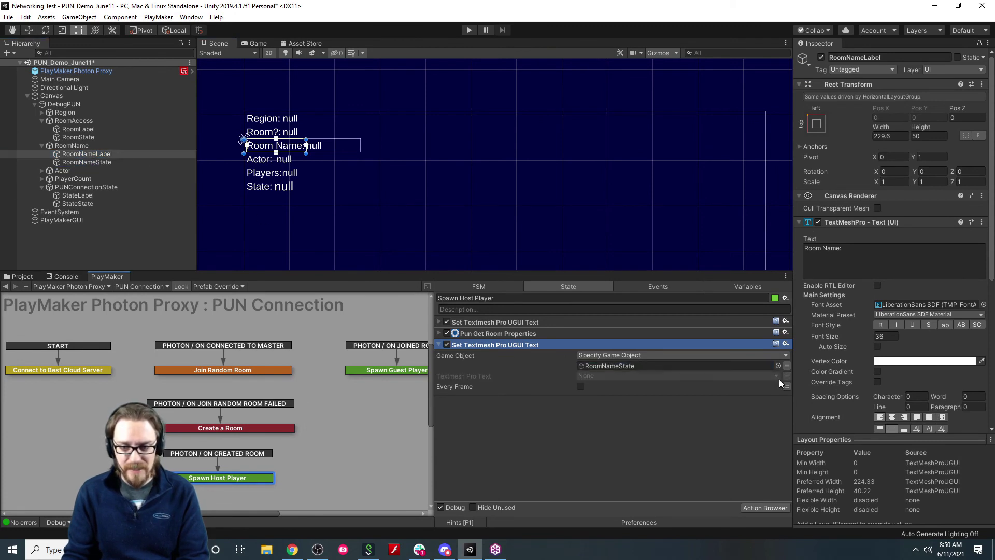
pyautogui.click(749, 378)
pyautogui.click(654, 399)
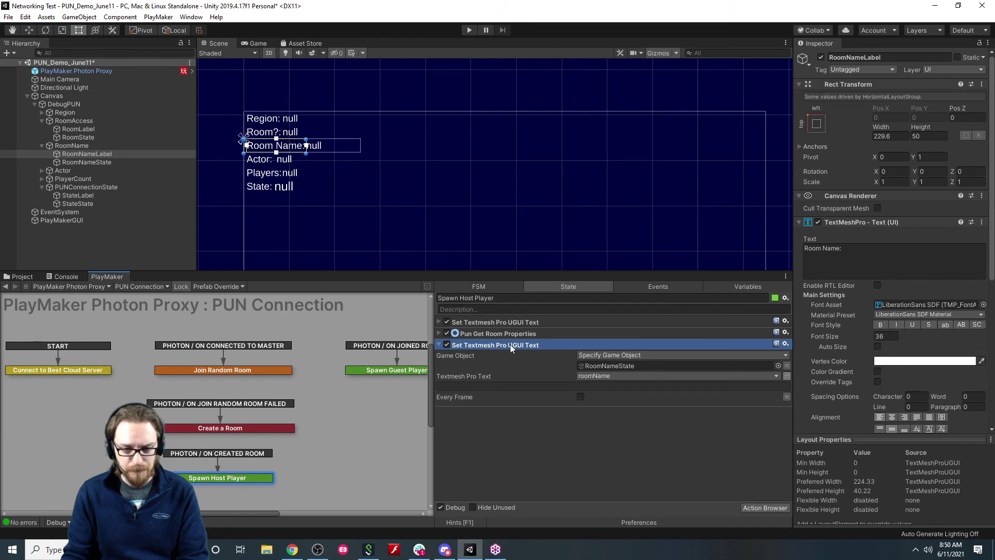
# Add another copy that targets the CountState label, with its text from playerCount.
pyautogui.hotkey('ctrl', 'v')
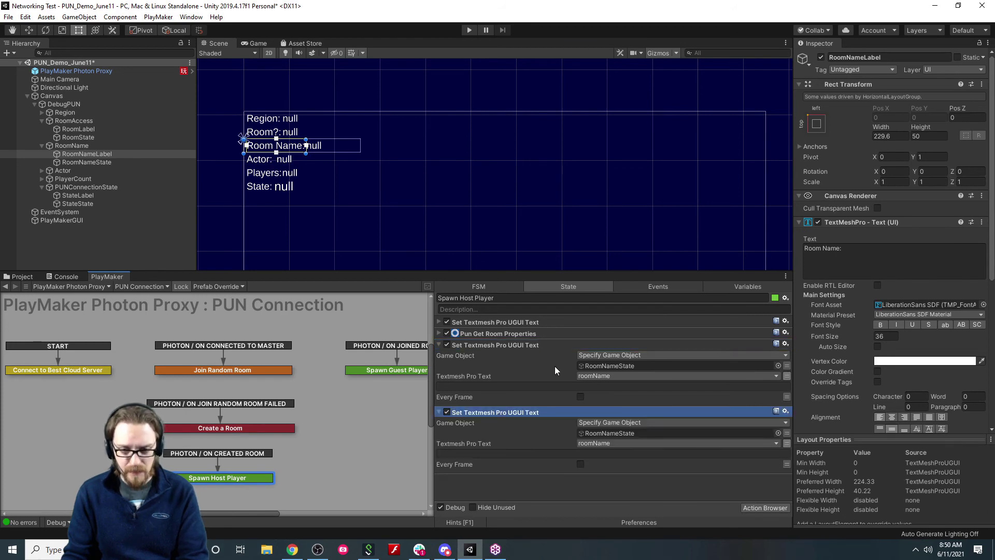
pyautogui.click(41, 179)
pyautogui.moveTo(79, 196); pyautogui.dragTo(611, 433)
pyautogui.click(624, 443)
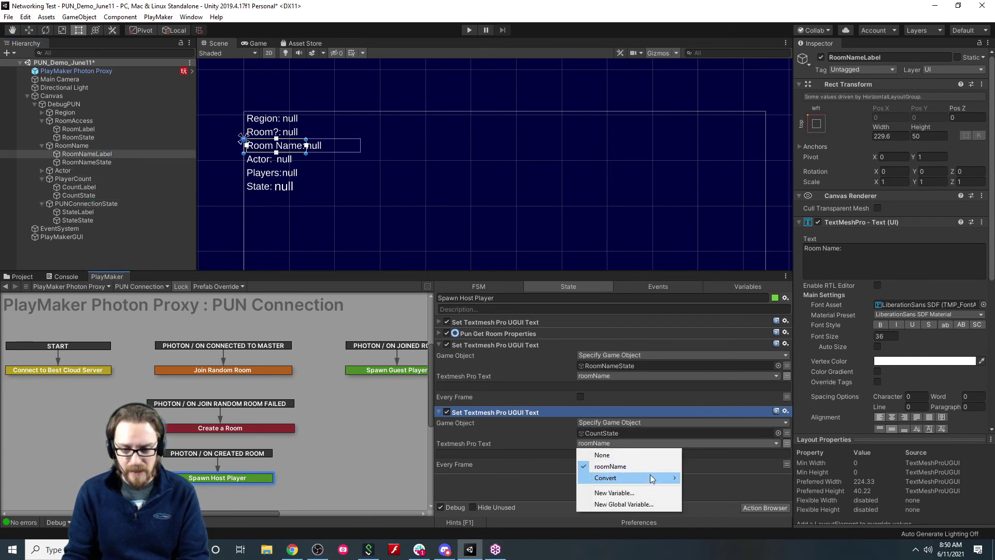
pyautogui.moveTo(652, 477)
pyautogui.click(705, 477)
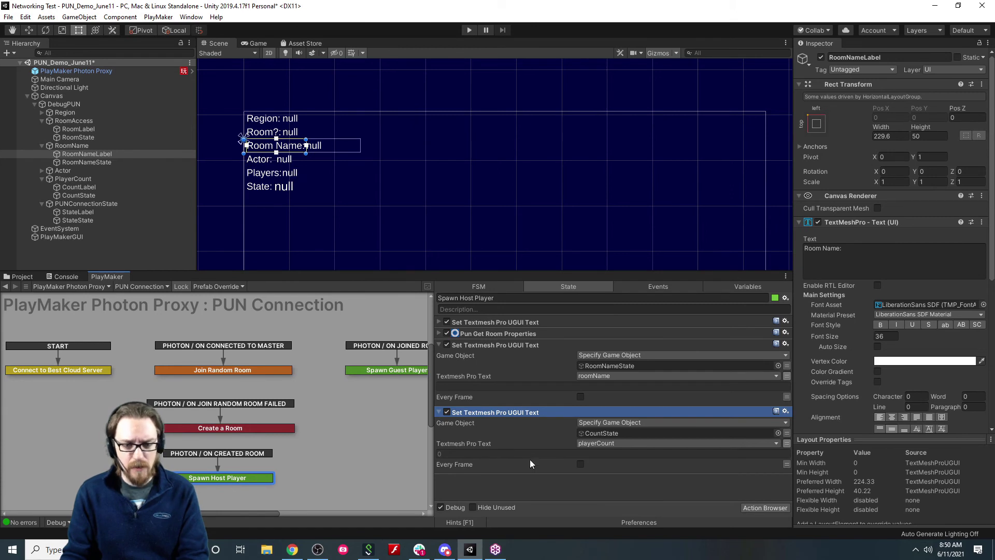
# Add the Photon Network Get Players Properties action to Spawn Host Player.
pyautogui.click(492, 498)
pyautogui.press('`')
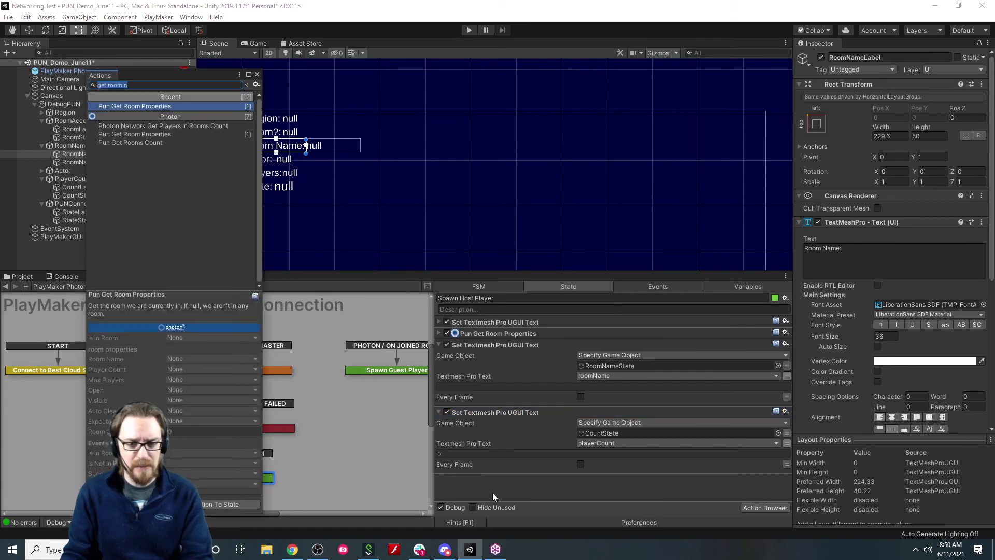
pyautogui.write('get player')
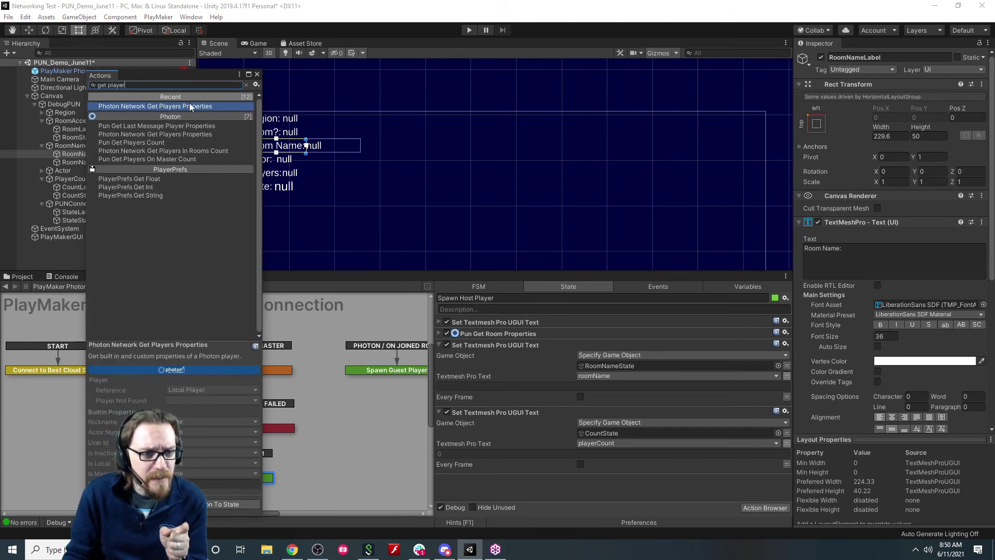
pyautogui.moveTo(189, 103); pyautogui.dragTo(453, 484)
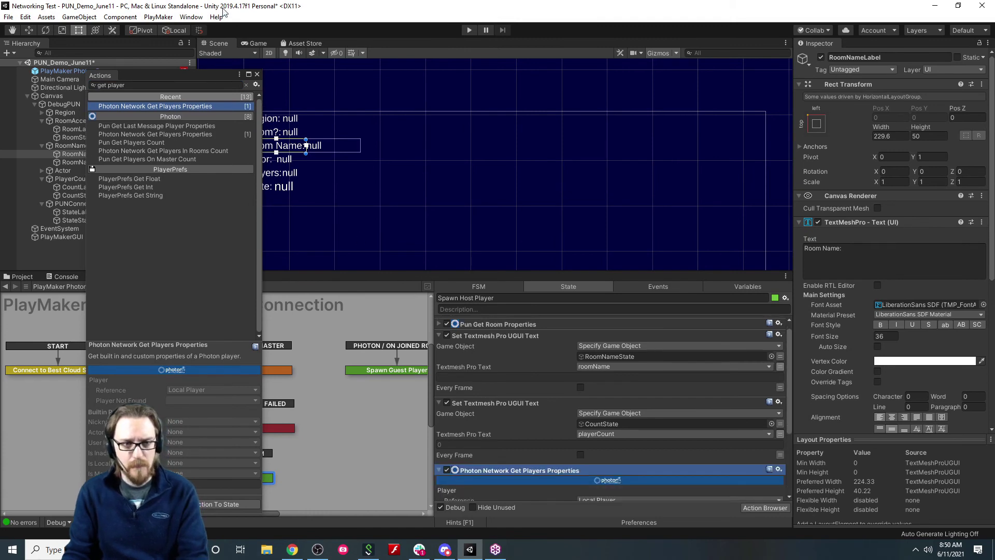
pyautogui.click(257, 74)
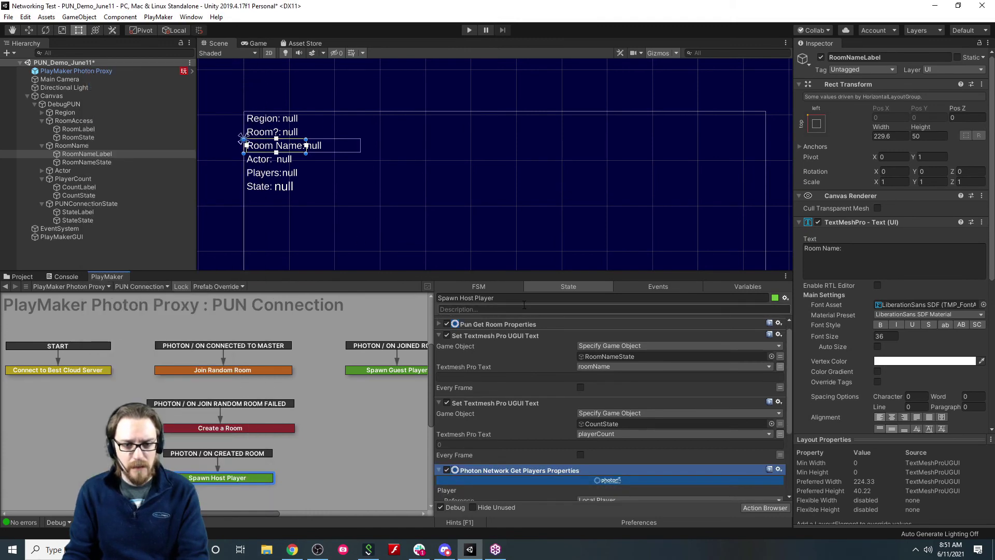
pyautogui.click(440, 336)
pyautogui.click(440, 344)
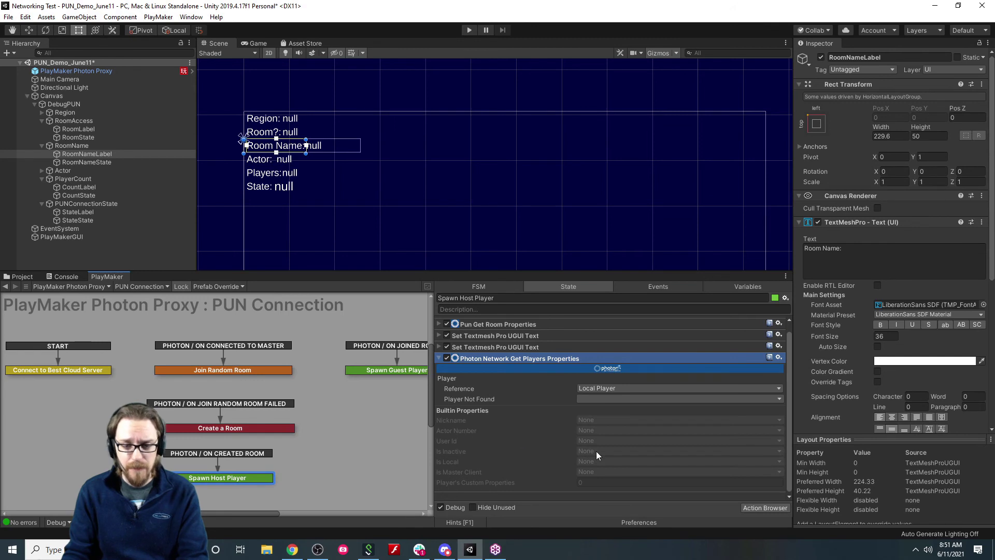
# Store its Actor Number in a new variable named actorNumber.
pyautogui.click(599, 428)
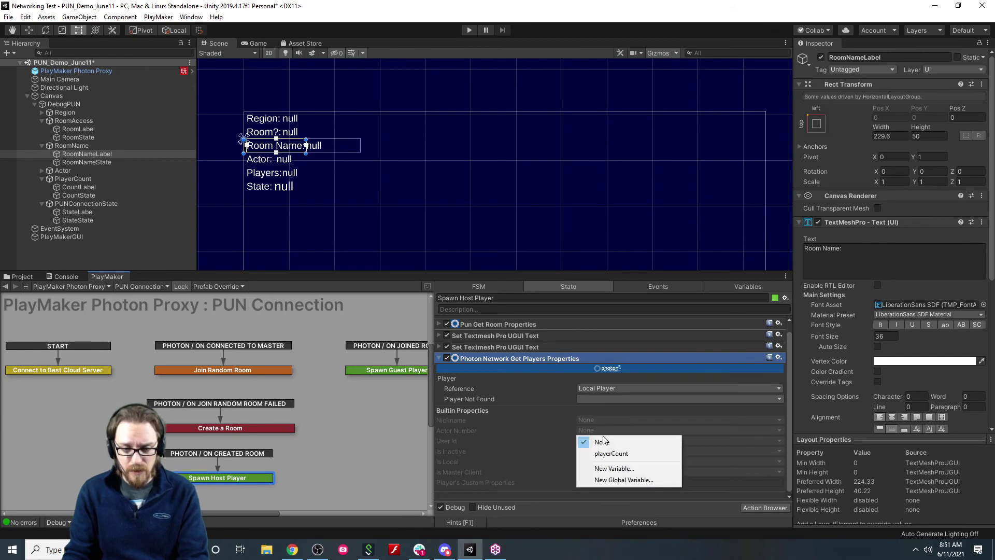
pyautogui.click(615, 469)
pyautogui.write('actorN')
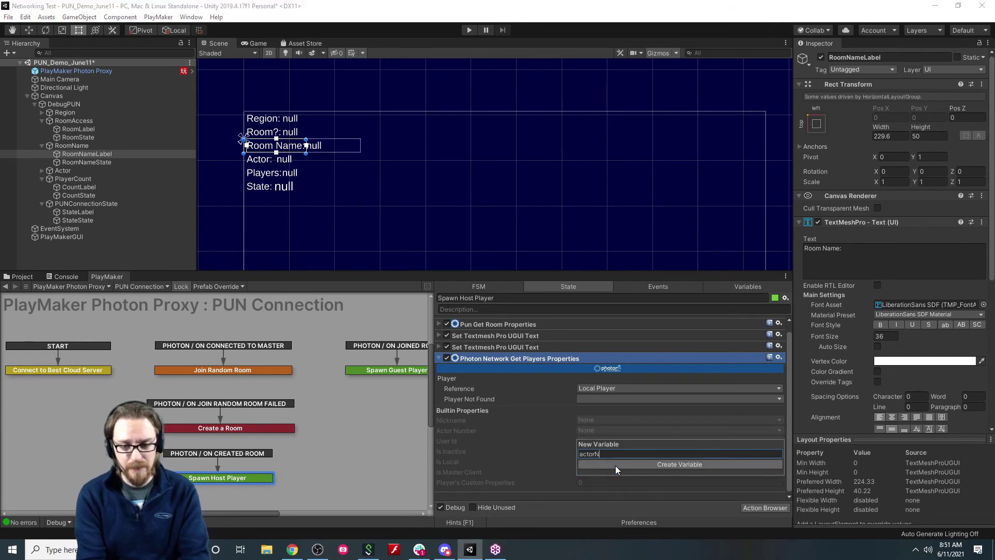
pyautogui.write('umber')
pyautogui.press('Return')
pyautogui.scroll(-1, 615, 465)
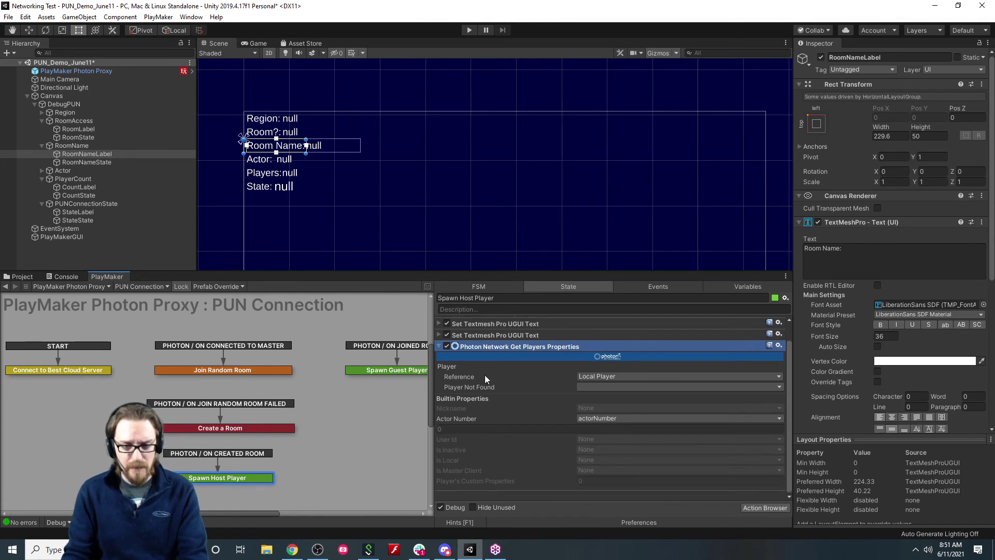
pyautogui.click(439, 348)
pyautogui.click(481, 357)
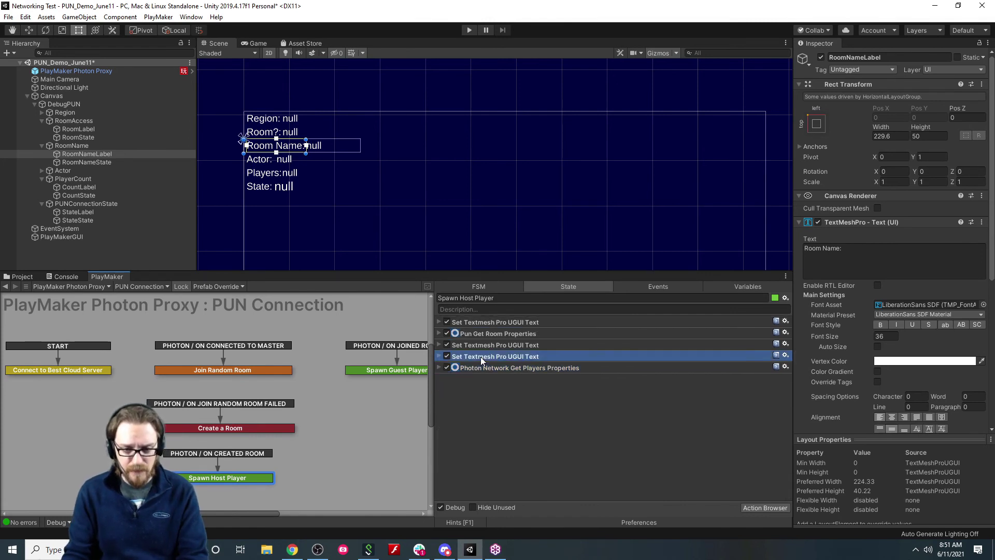
# Move the copied text action below Get Players Properties and expand its settings.
pyautogui.click(485, 368)
pyautogui.moveTo(481, 368); pyautogui.dragTo(480, 391)
pyautogui.click(439, 379)
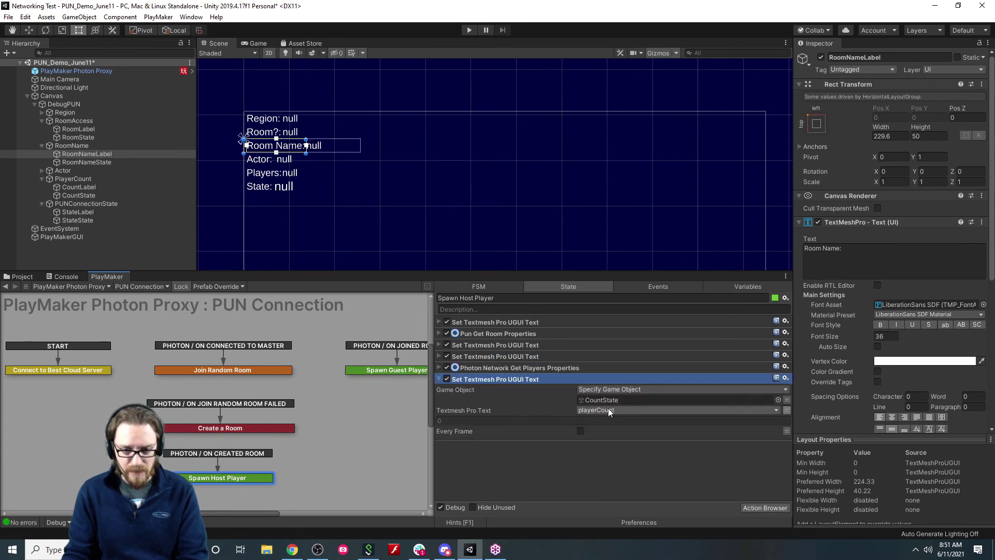
pyautogui.click(778, 401)
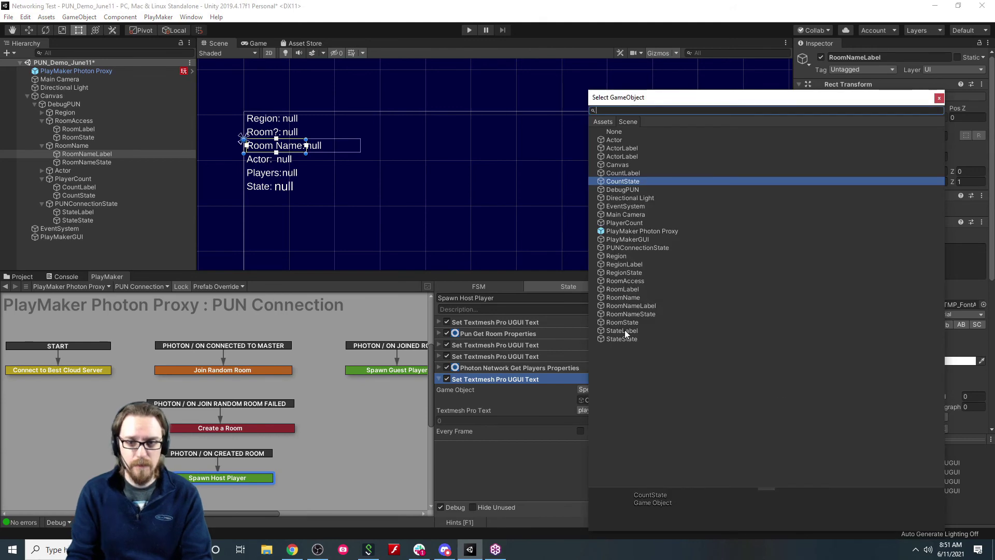
pyautogui.write('actor')
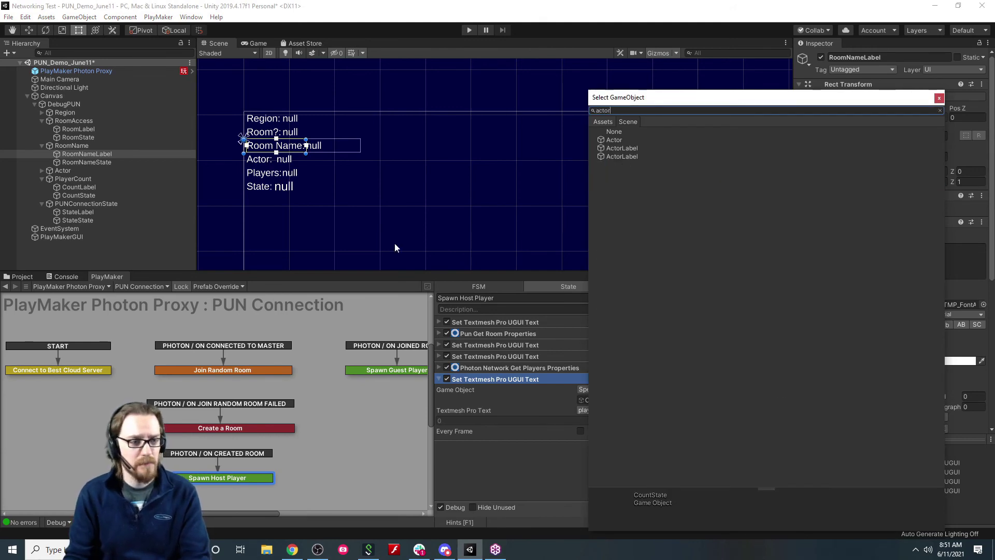
pyautogui.click(39, 169)
# Rename the second ActorLabel object in the Hierarchy to ActorState.
pyautogui.click(40, 170)
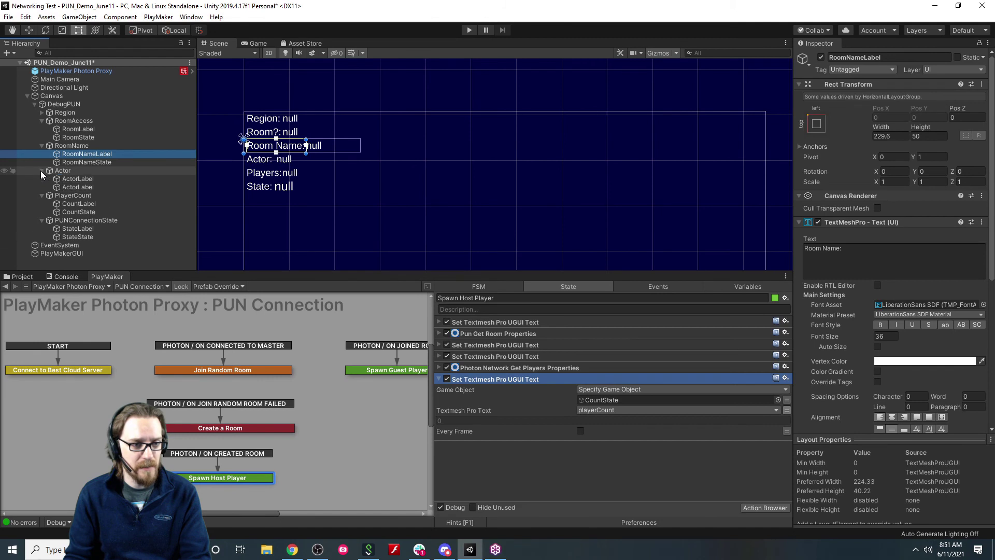
pyautogui.click(64, 189)
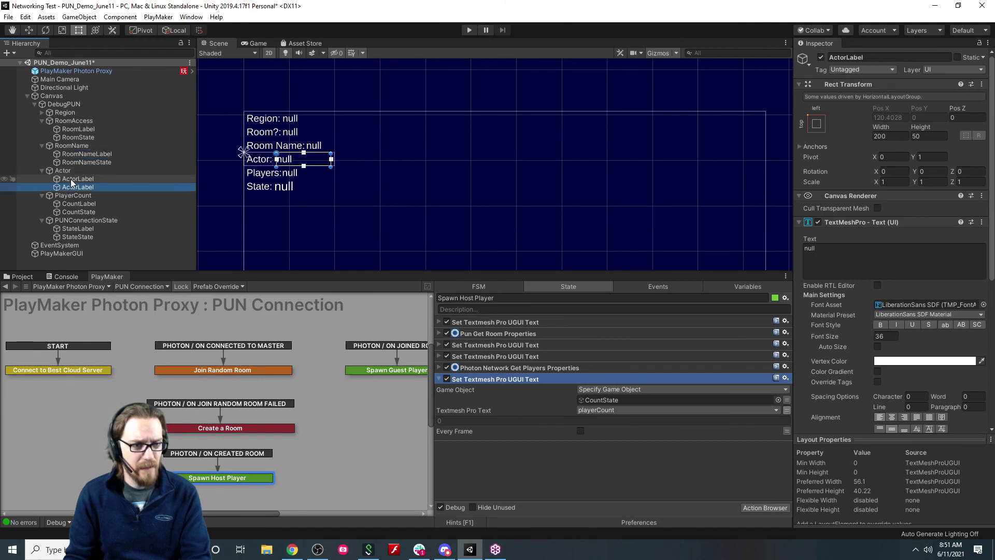
pyautogui.click(70, 179)
pyautogui.click(76, 188)
pyautogui.press('F2')
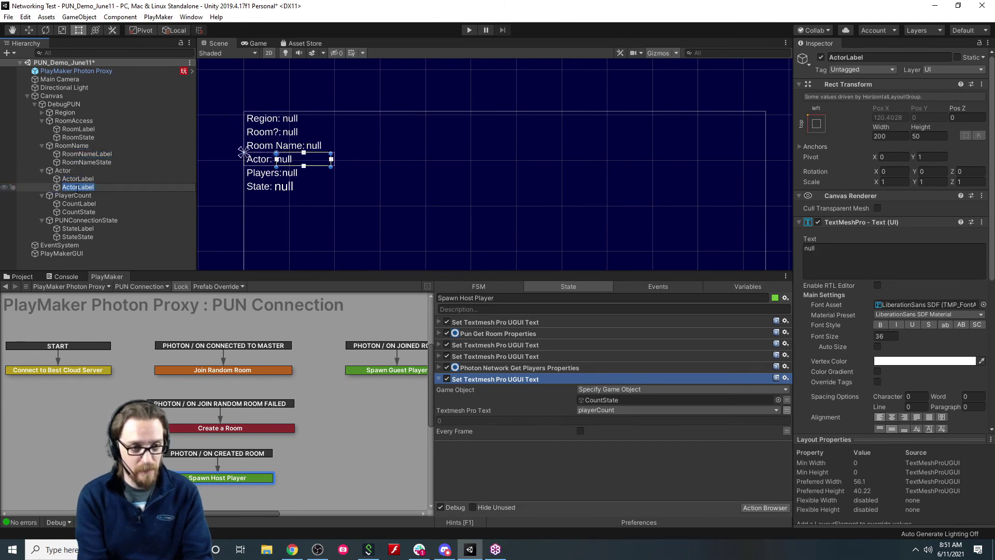
pyautogui.write('ActorState')
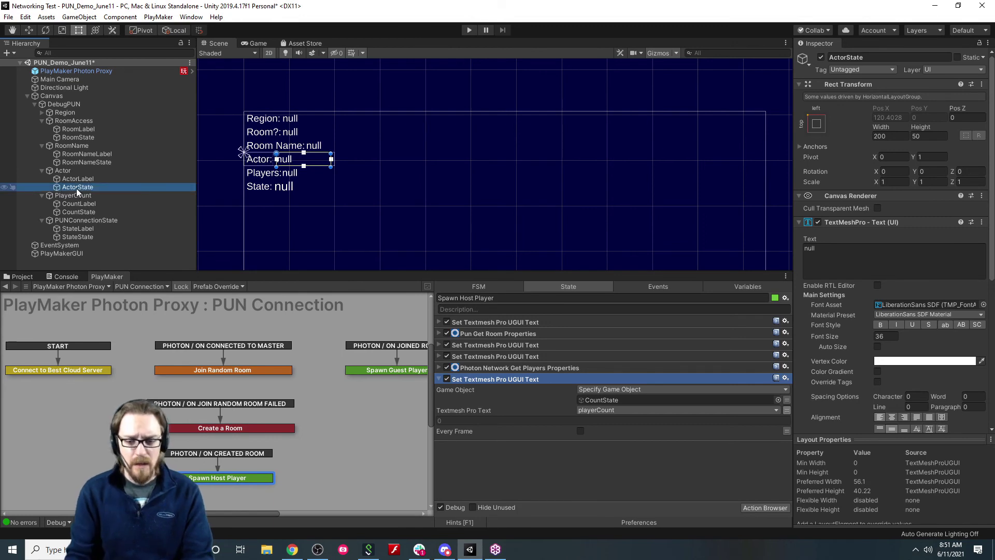
pyautogui.press('Return')
# Target ActorState with the text action and supply its text from actorNumber.
pyautogui.moveTo(78, 187); pyautogui.dragTo(649, 397)
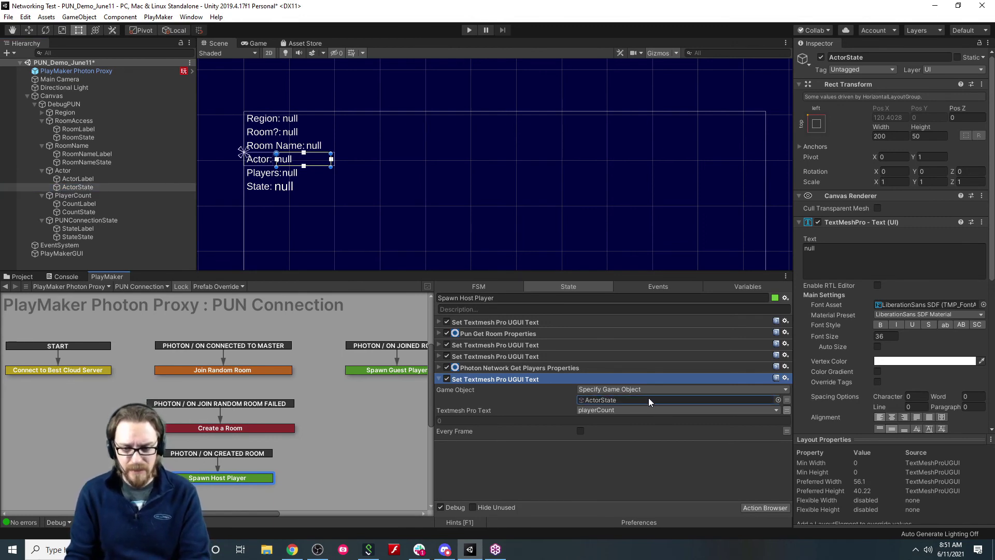
pyautogui.click(655, 410)
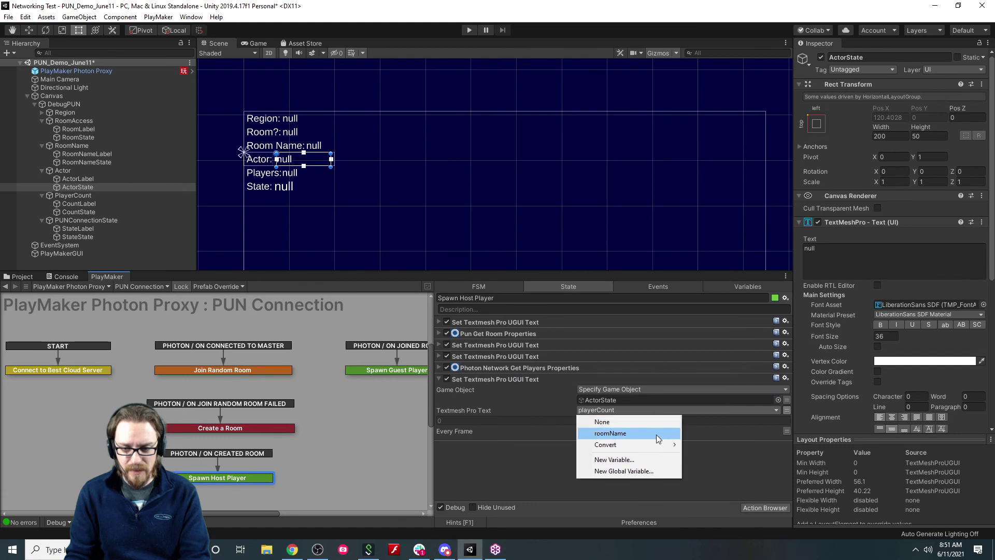
pyautogui.moveTo(655, 442)
pyautogui.click(697, 445)
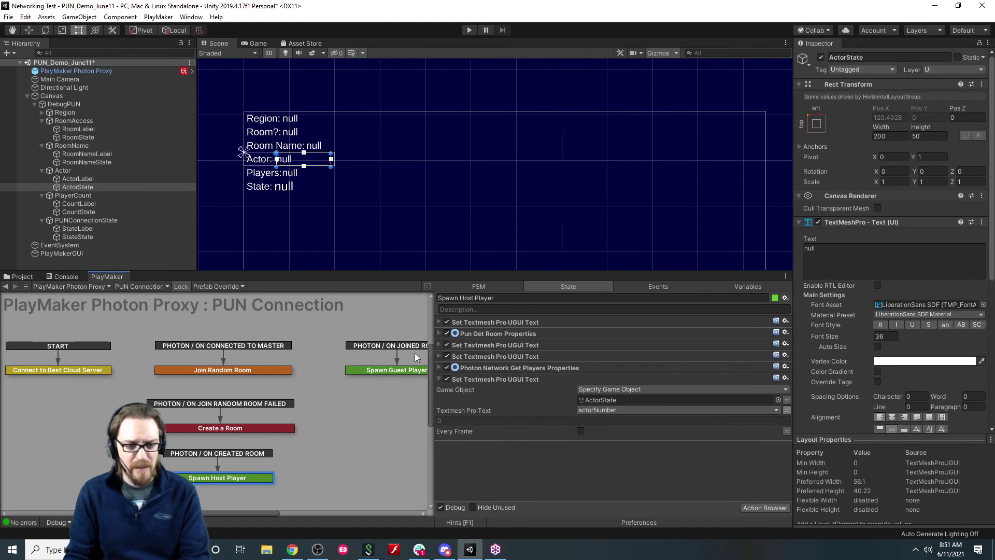
pyautogui.click(378, 368)
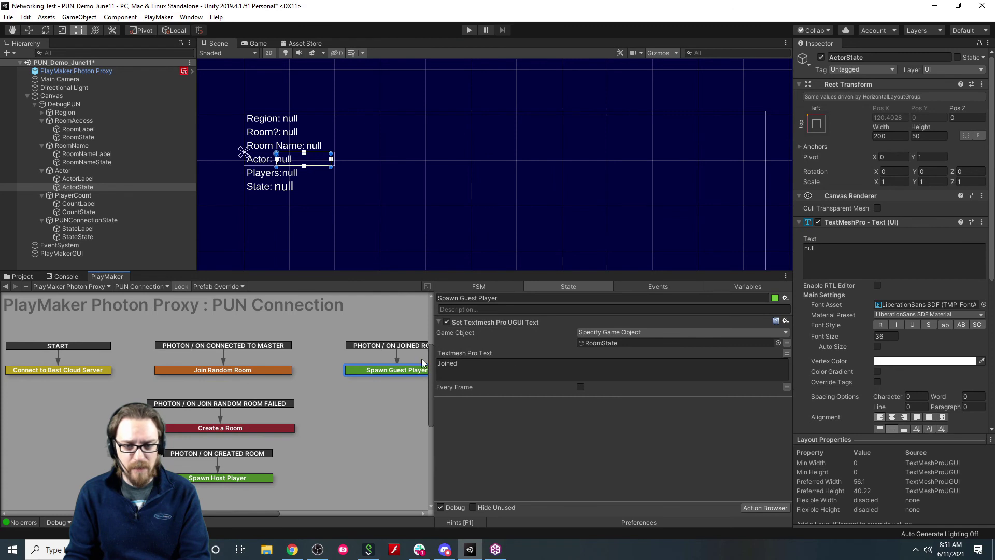
# Copy the five room and player actions from Spawn Host Player into Spawn Guest Player.
pyautogui.click(250, 476)
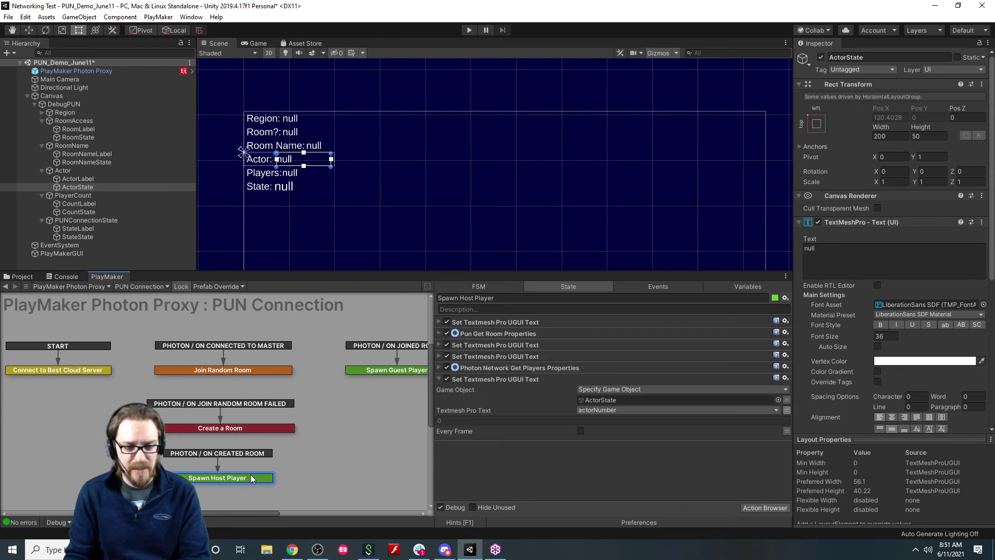
pyautogui.click(490, 333)
pyautogui.keyDown('shift'); pyautogui.click(496, 379); pyautogui.keyUp('shift')
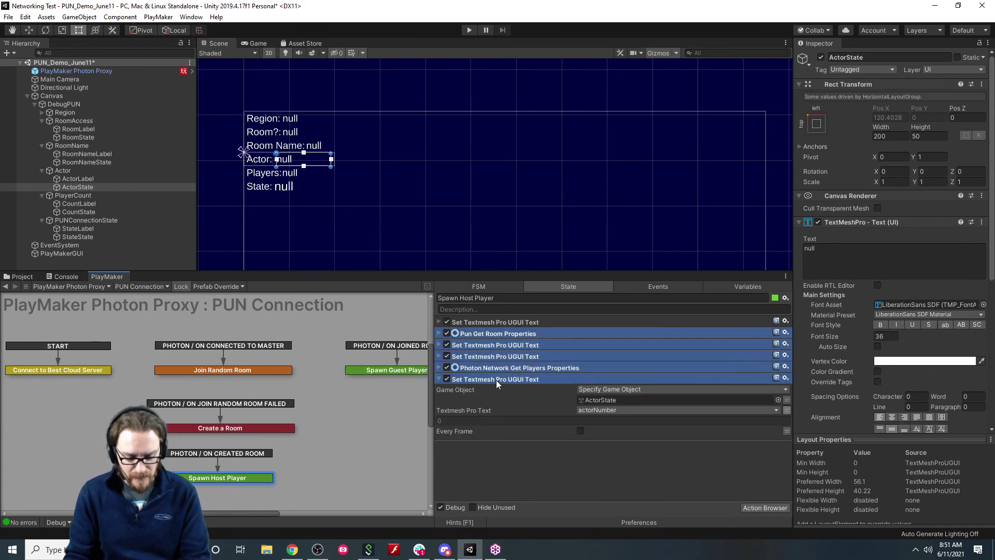
pyautogui.click(395, 370)
pyautogui.rightClick(531, 435)
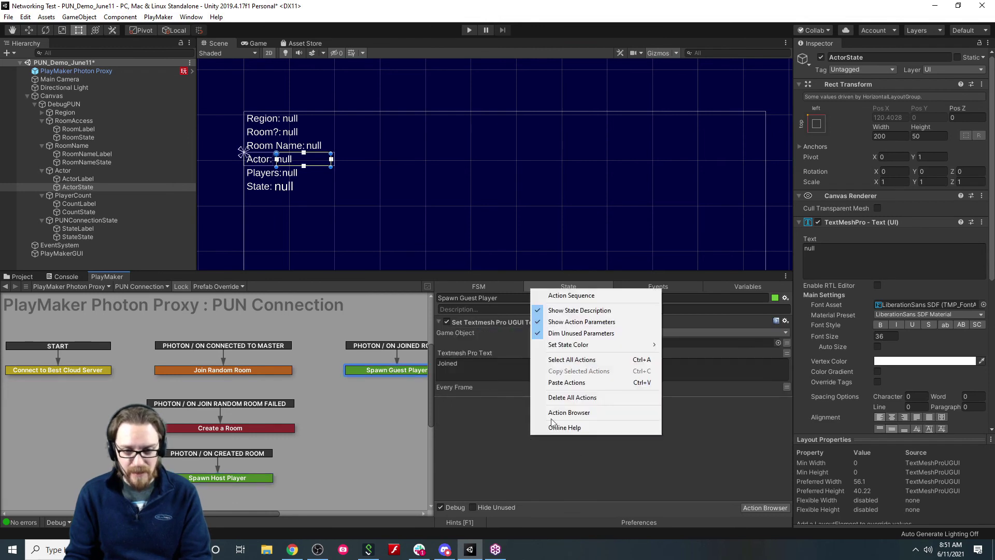
pyautogui.click(567, 382)
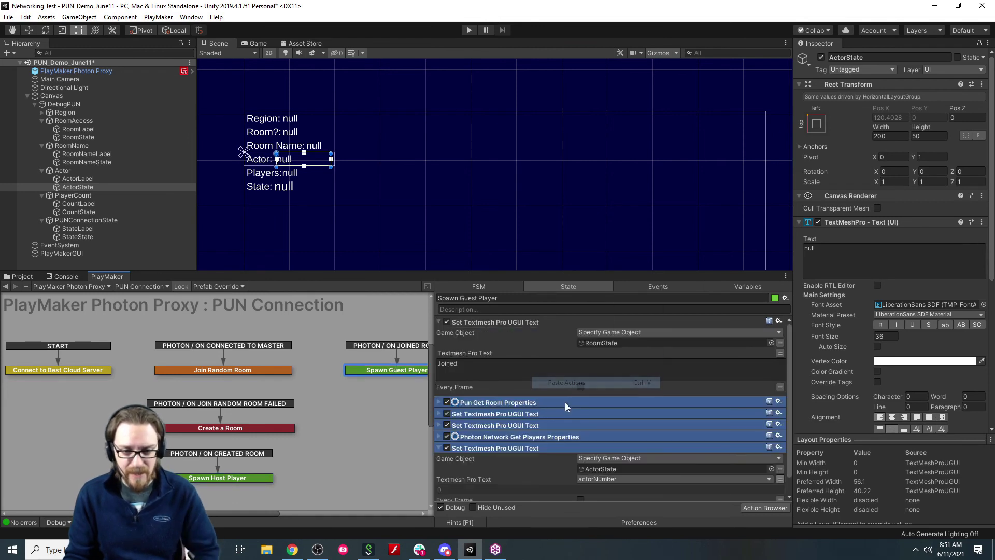
# Maximize the PlayMaker panel to review the pasted actions, then restore the layout.
pyautogui.rightClick(122, 276)
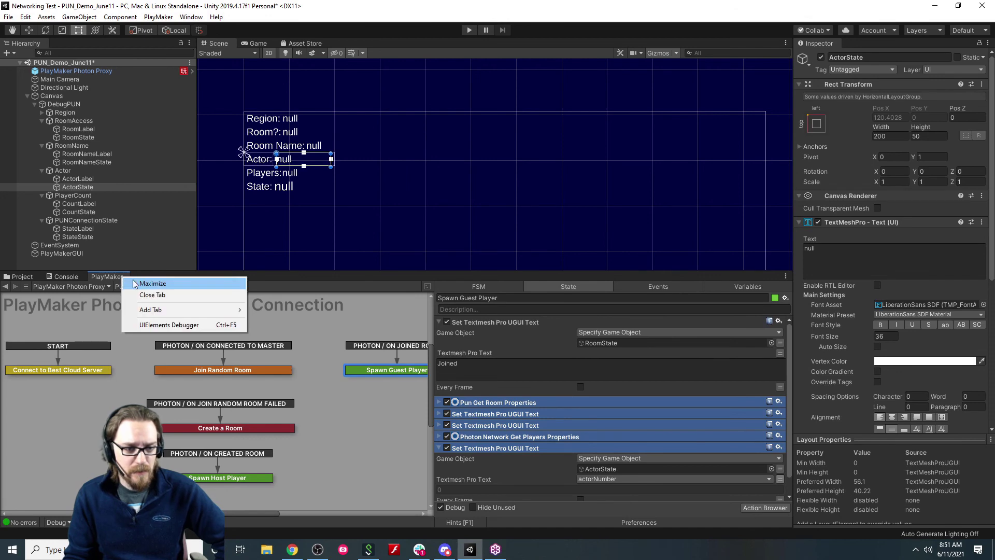
pyautogui.click(134, 283)
pyautogui.click(648, 162)
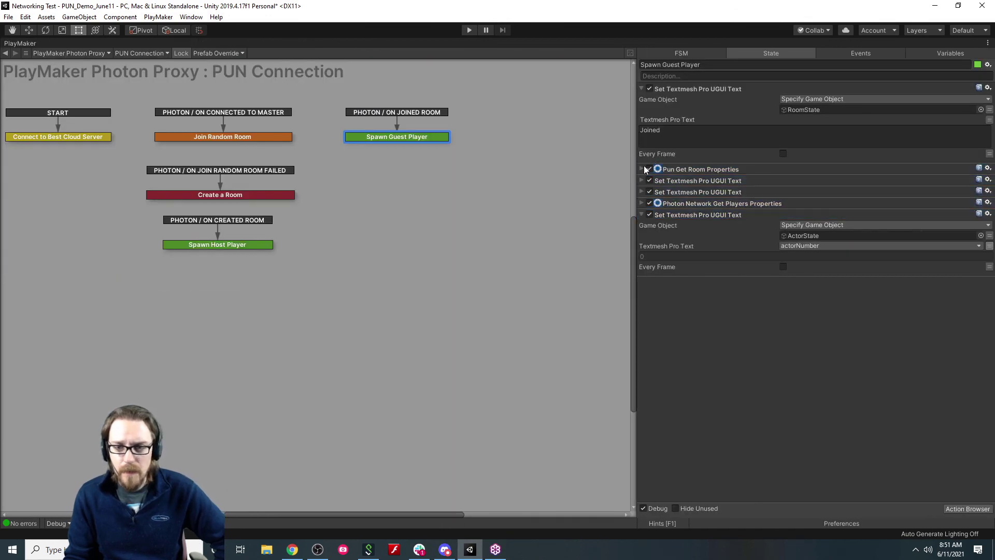
pyautogui.click(643, 169)
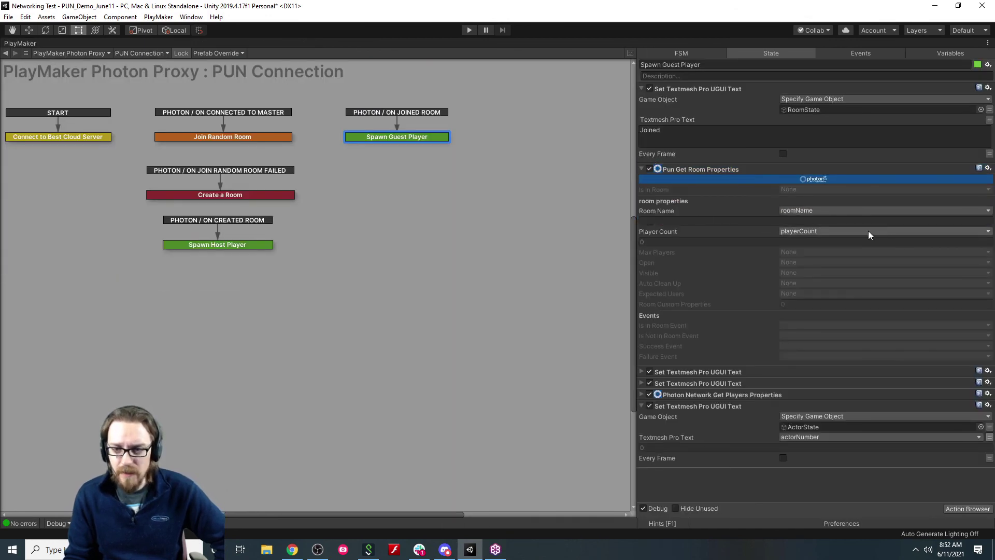
pyautogui.click(642, 371)
pyautogui.scroll(-1, 785, 371)
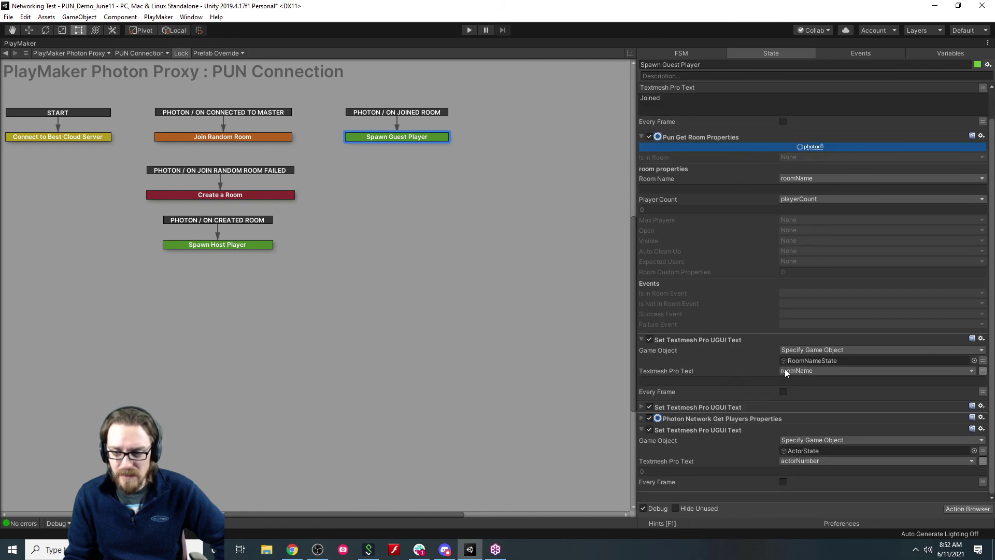
pyautogui.click(642, 407)
pyautogui.scroll(-1, 641, 414)
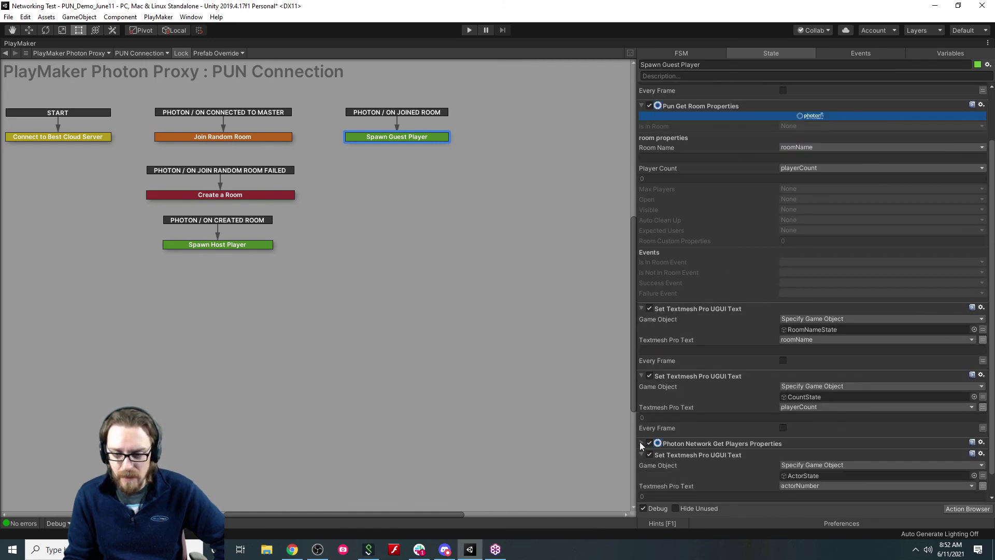
pyautogui.click(642, 443)
pyautogui.scroll(-4, 761, 377)
pyautogui.scroll(-1, 702, 402)
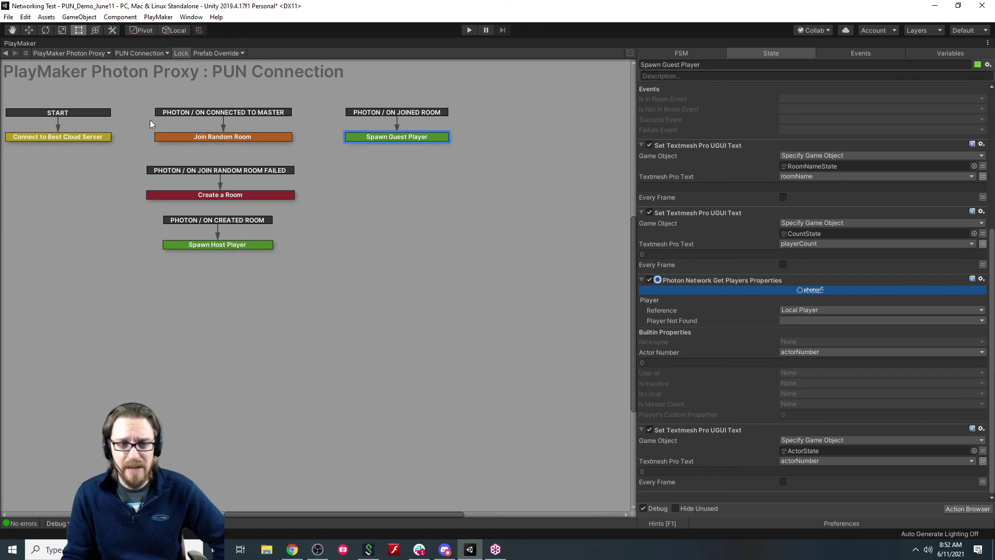
pyautogui.rightClick(18, 41)
pyautogui.click(31, 45)
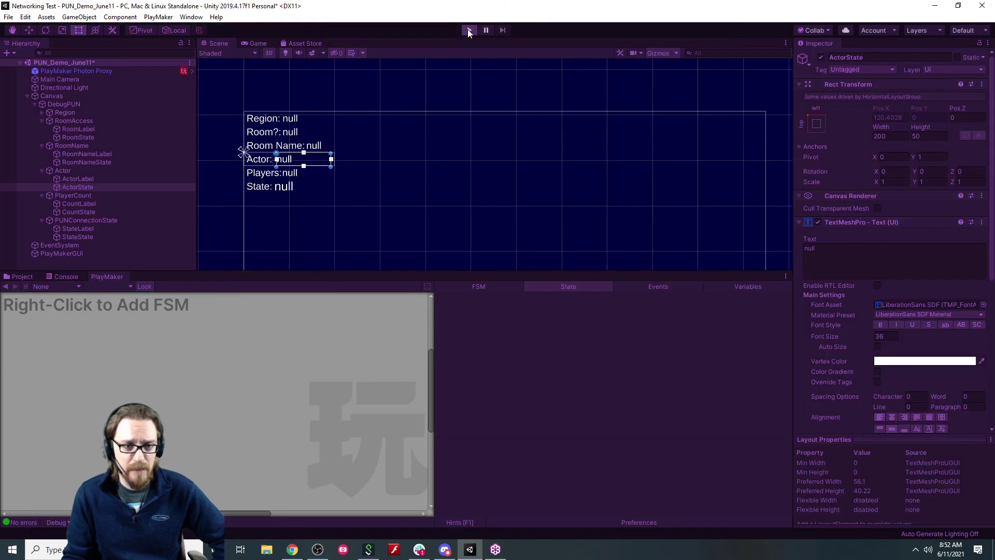
# Test-run the game, inspect the proxy's Pun Get Room Properties action, then stop play.
pyautogui.click(469, 30)
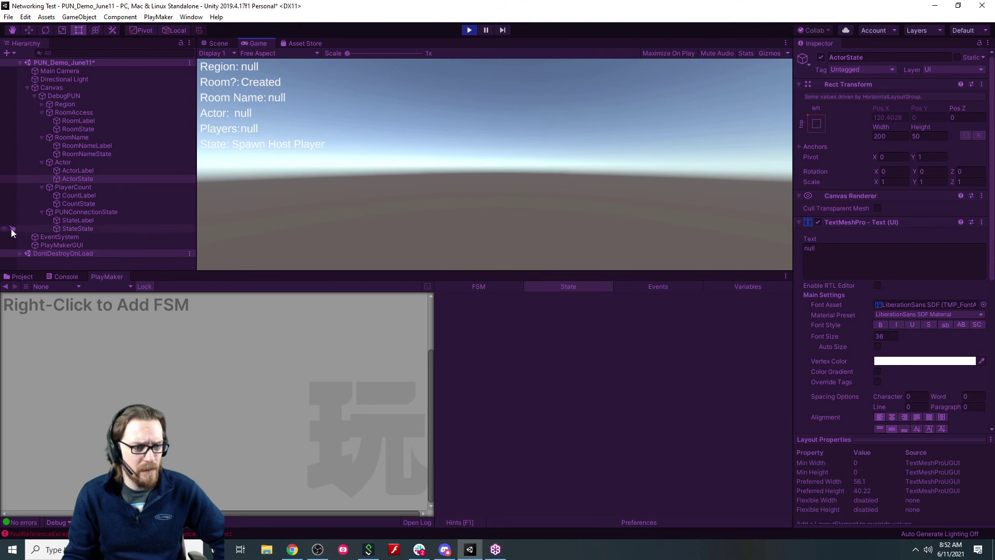
pyautogui.click(19, 254)
pyautogui.click(61, 268)
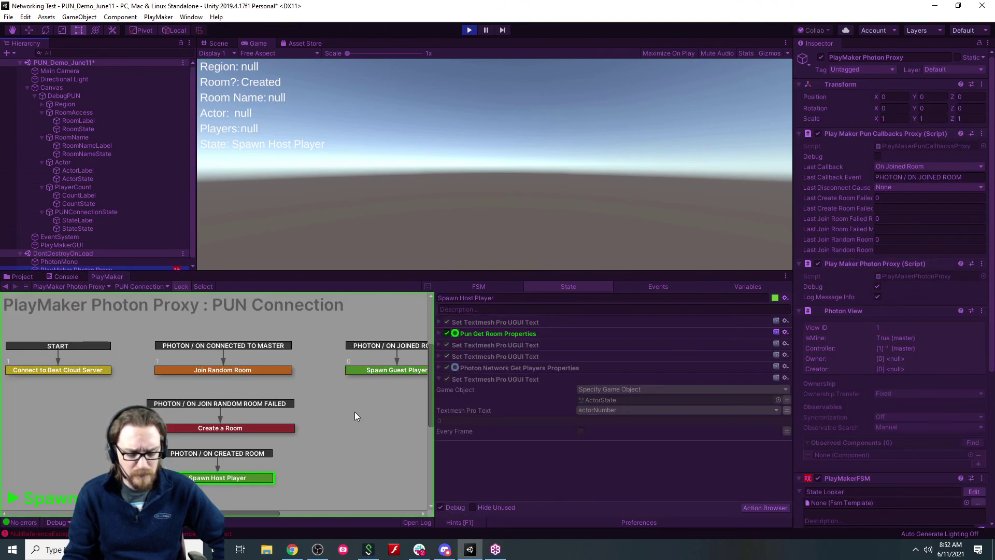
pyautogui.moveTo(347, 414); pyautogui.dragTo(326, 404, button='middle')
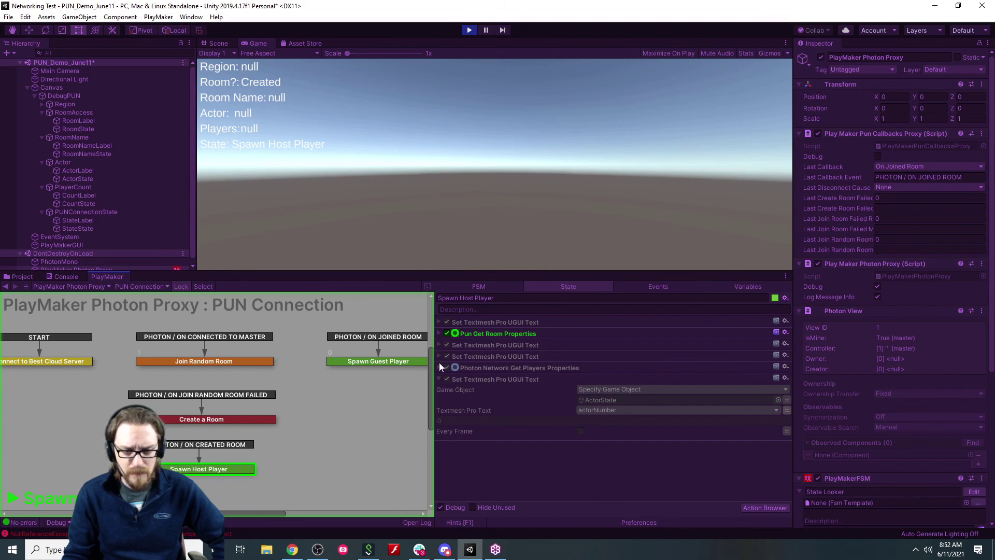
pyautogui.click(438, 333)
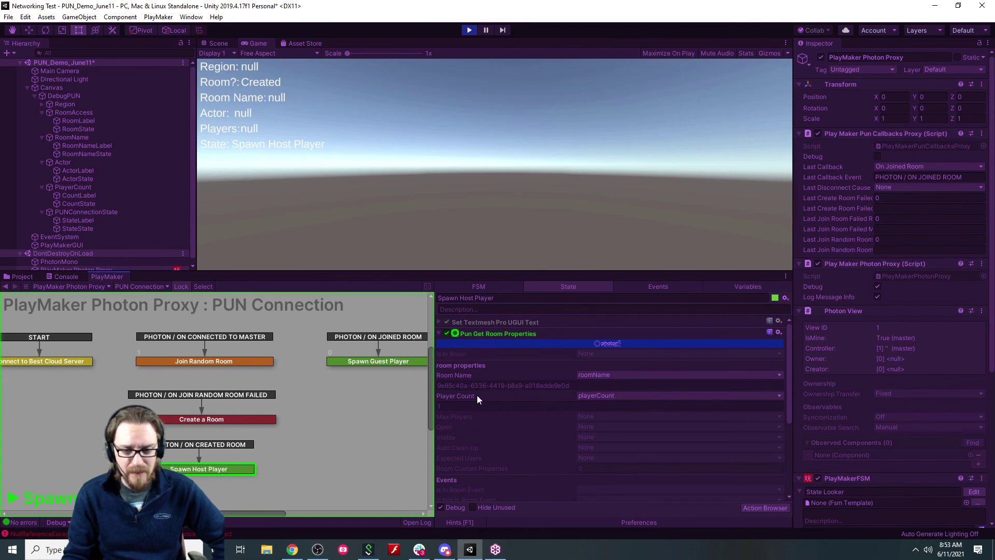
pyautogui.scroll(-3, 479, 396)
pyautogui.scroll(3, 506, 429)
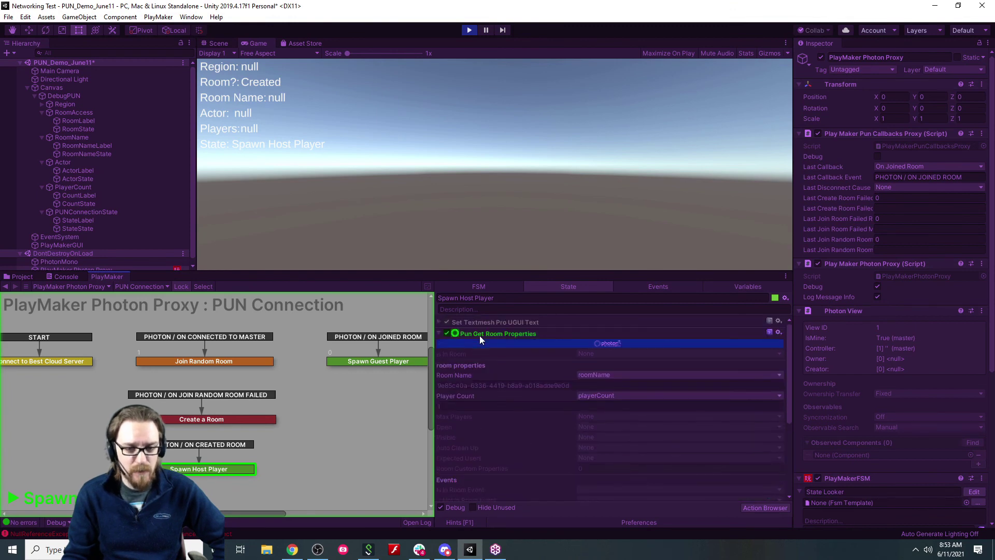
pyautogui.scroll(-9, 486, 352)
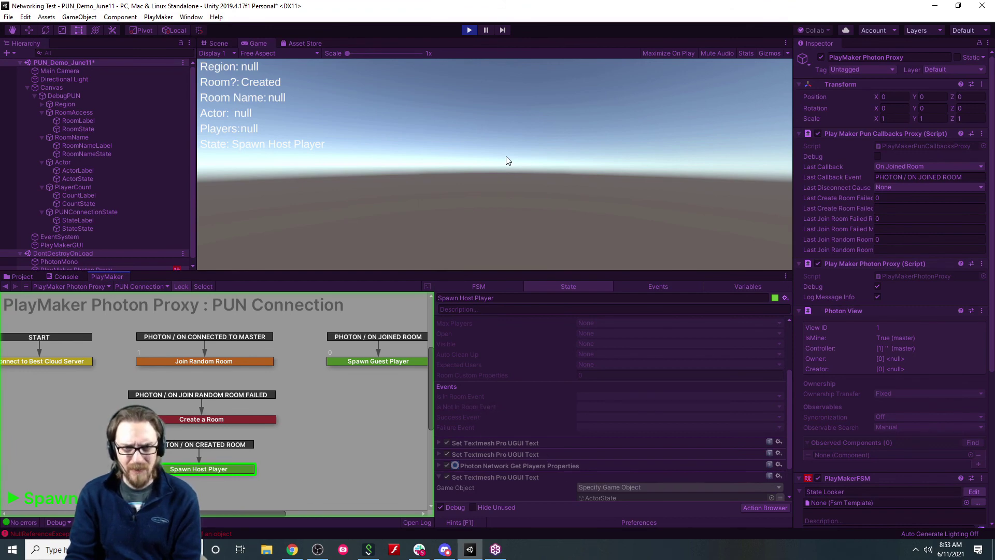
pyautogui.click(469, 30)
# Copy the three label actions and the get-players action into a new state, State 1.
pyautogui.rightClick(120, 278)
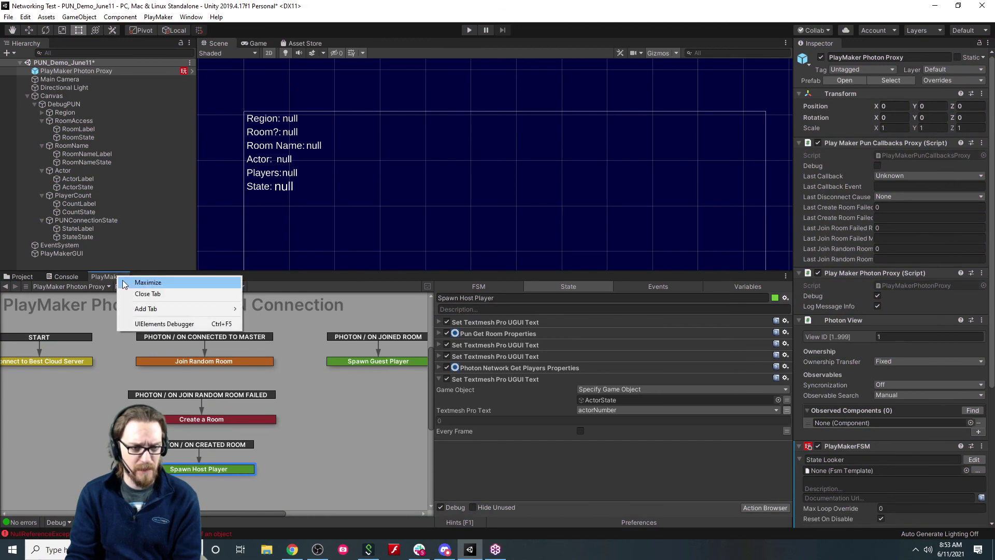
pyautogui.click(139, 283)
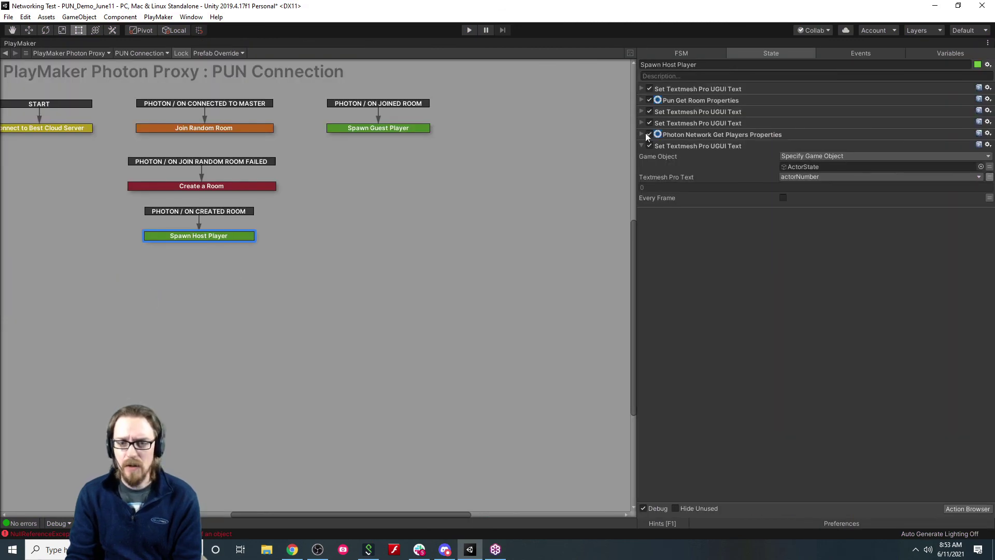
pyautogui.click(642, 100)
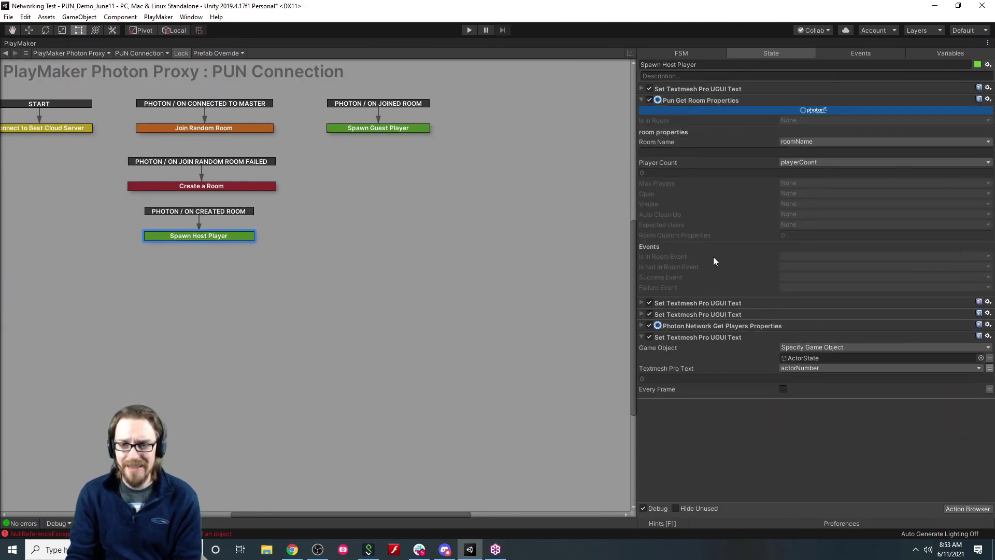
pyautogui.click(704, 304)
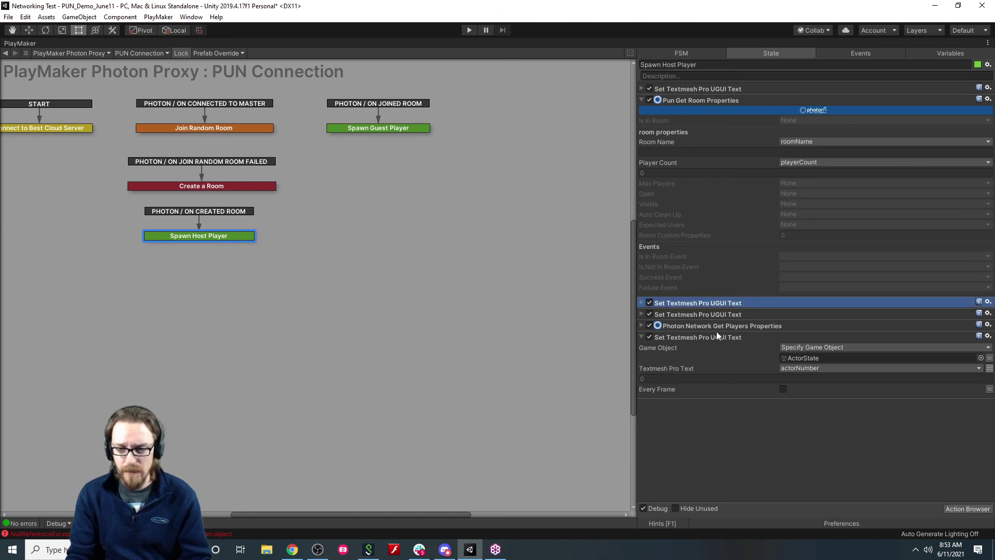
pyautogui.keyDown('shift'); pyautogui.click(713, 337); pyautogui.keyUp('shift')
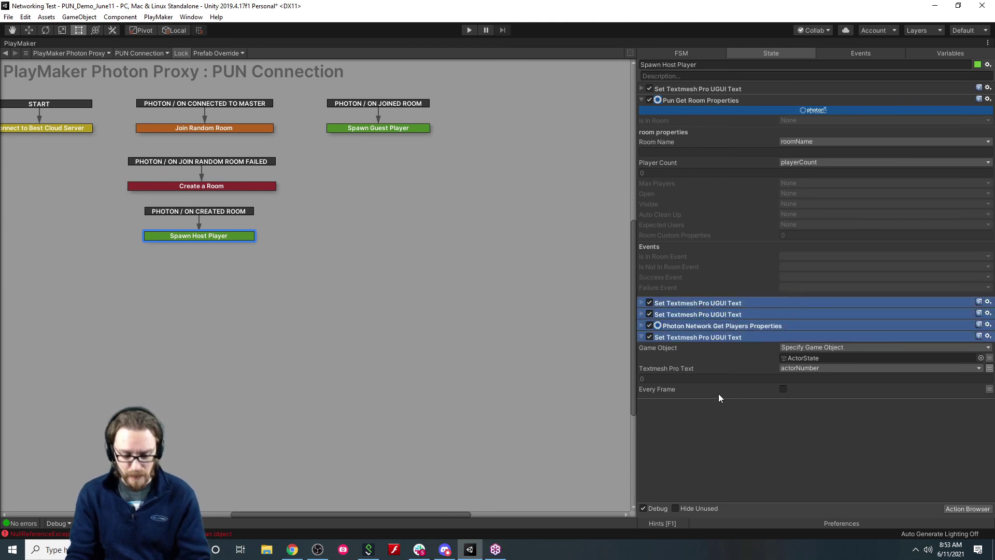
pyautogui.rightClick(179, 272)
pyautogui.click(202, 280)
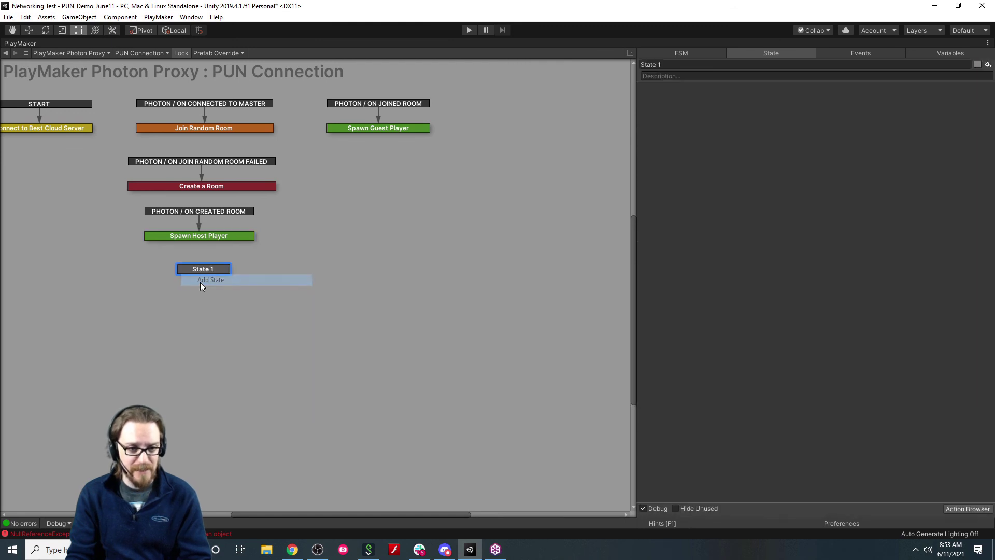
pyautogui.rightClick(731, 181)
pyautogui.click(760, 275)
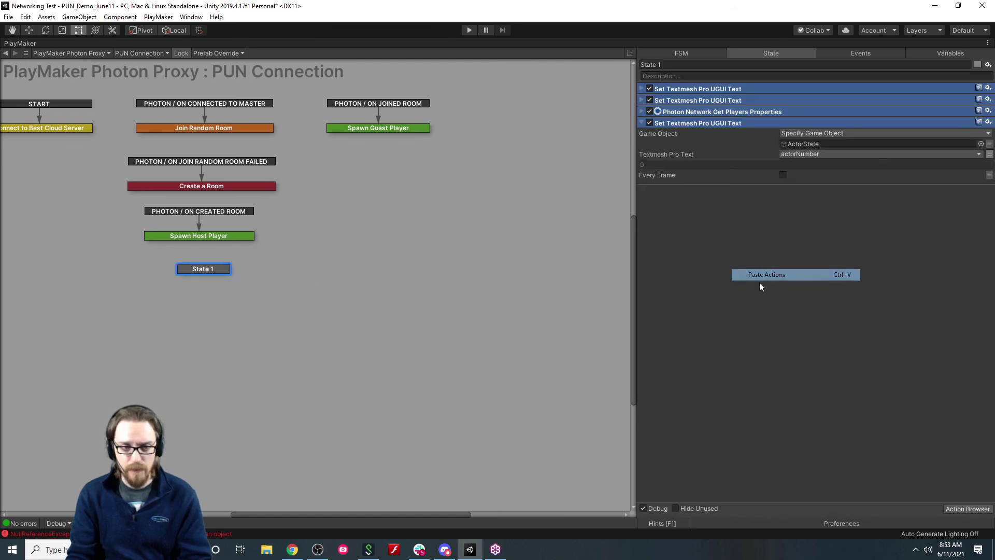
# Delete those four actions from Spawn Host Player.
pyautogui.click(210, 237)
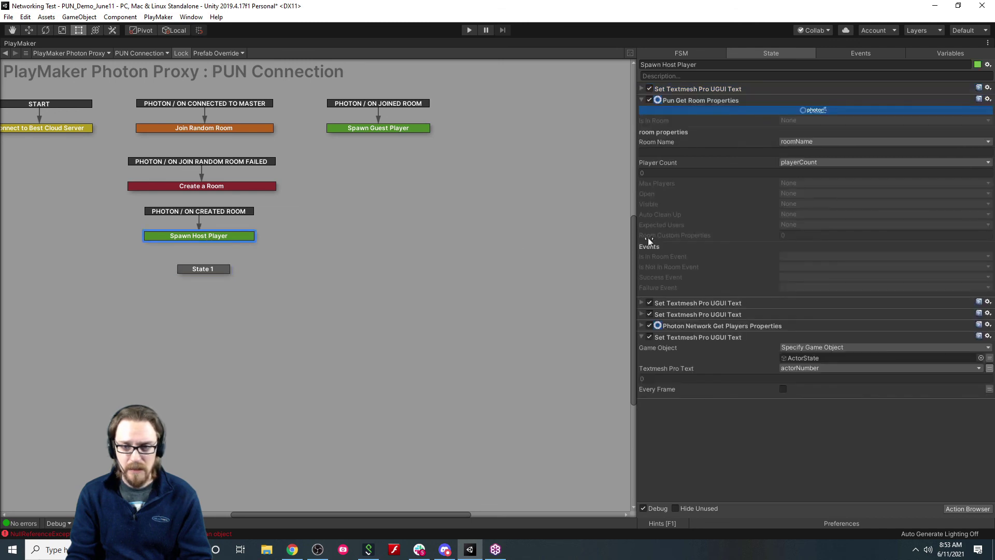
pyautogui.click(705, 301)
pyautogui.keyDown('shift'); pyautogui.click(708, 335); pyautogui.keyUp('shift')
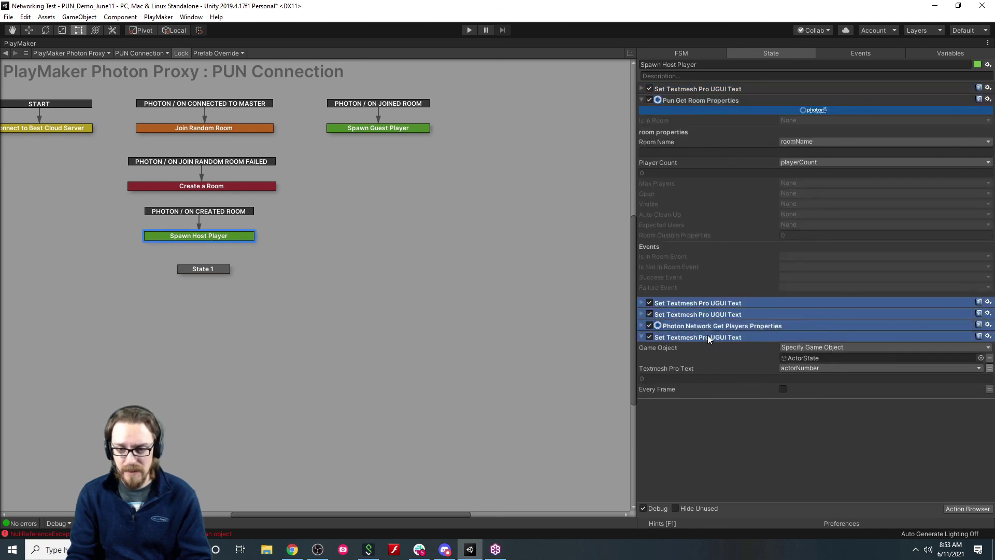
pyautogui.press('Delete')
# Search the action browser for 'next', then close it without adding an action.
pyautogui.doubleClick(714, 361)
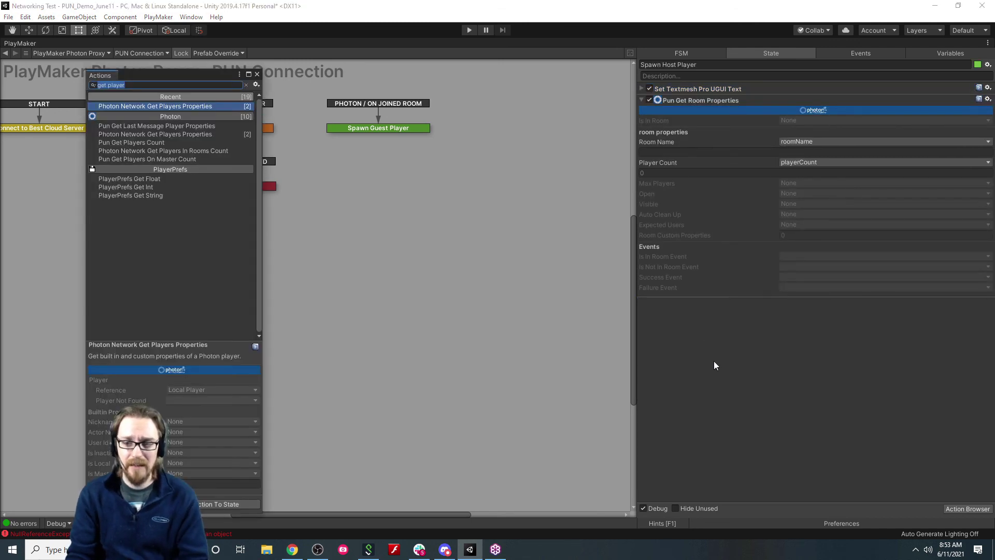
pyautogui.write('next')
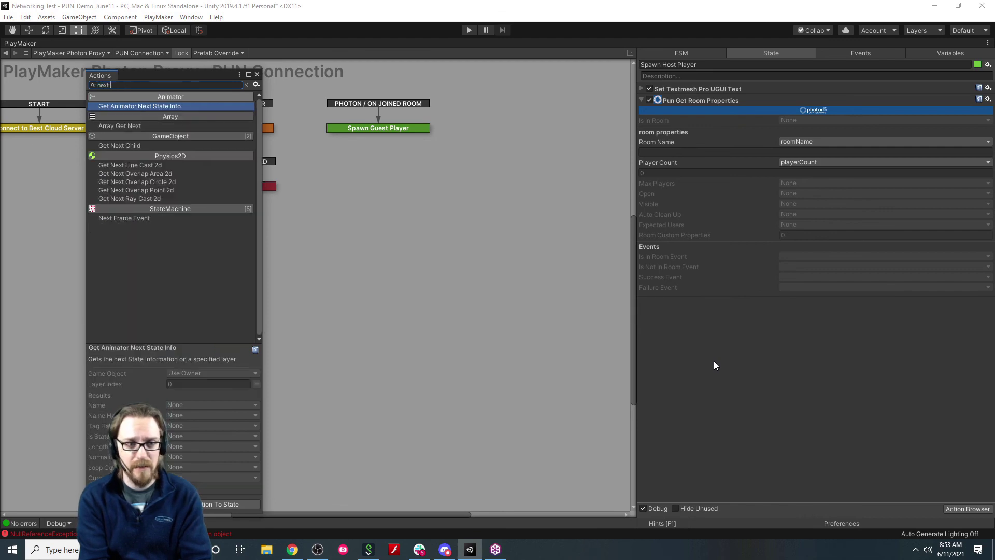
pyautogui.press('BackSpace')
pyautogui.press('BackSpace')
pyautogui.press('BackSpace')
pyautogui.press('BackSpace')
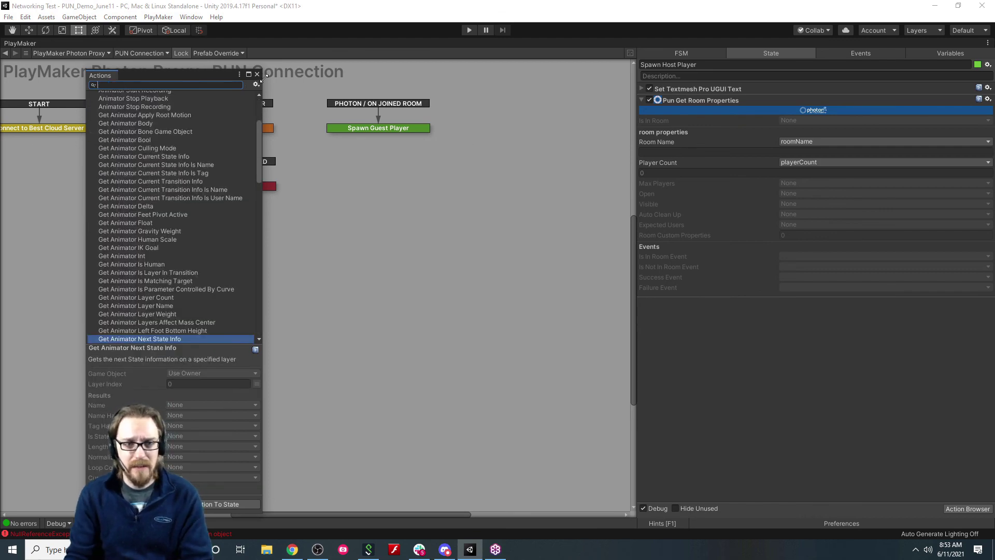
pyautogui.click(249, 75)
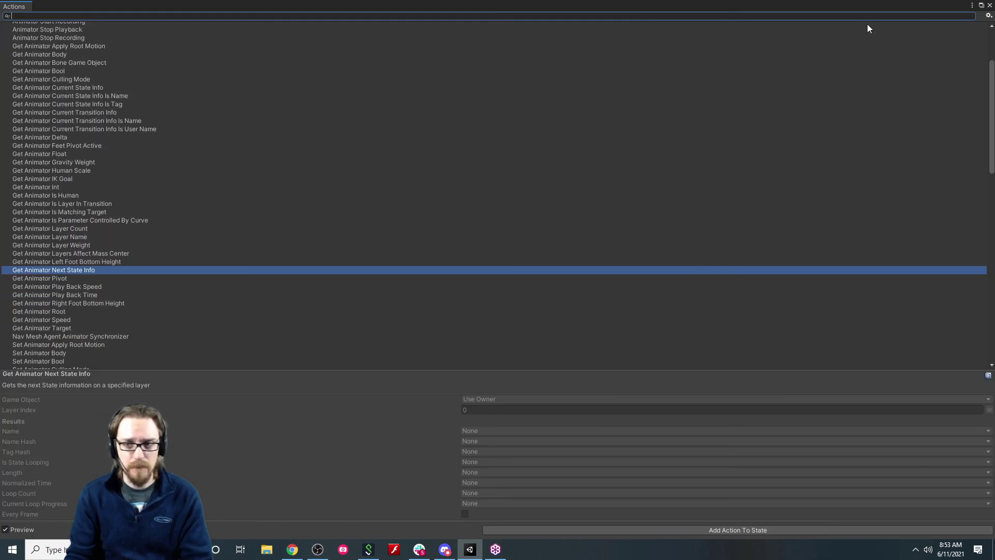
pyautogui.click(980, 6)
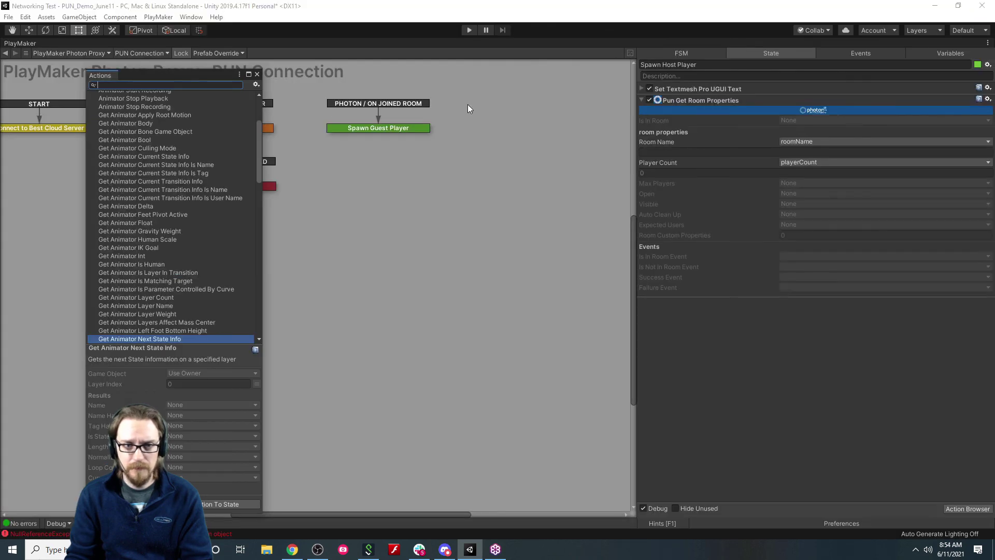
pyautogui.click(257, 74)
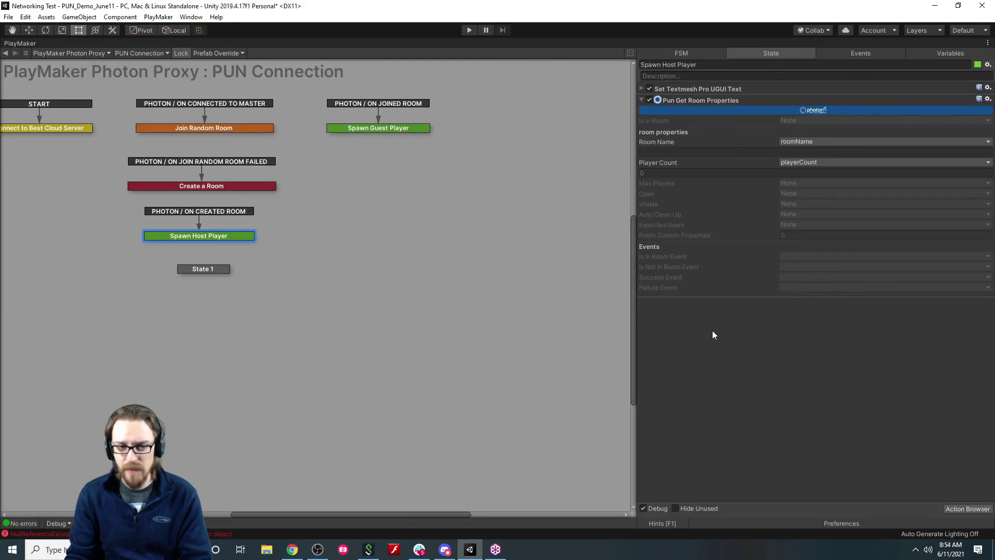
pyautogui.press('`')
pyautogui.click(257, 74)
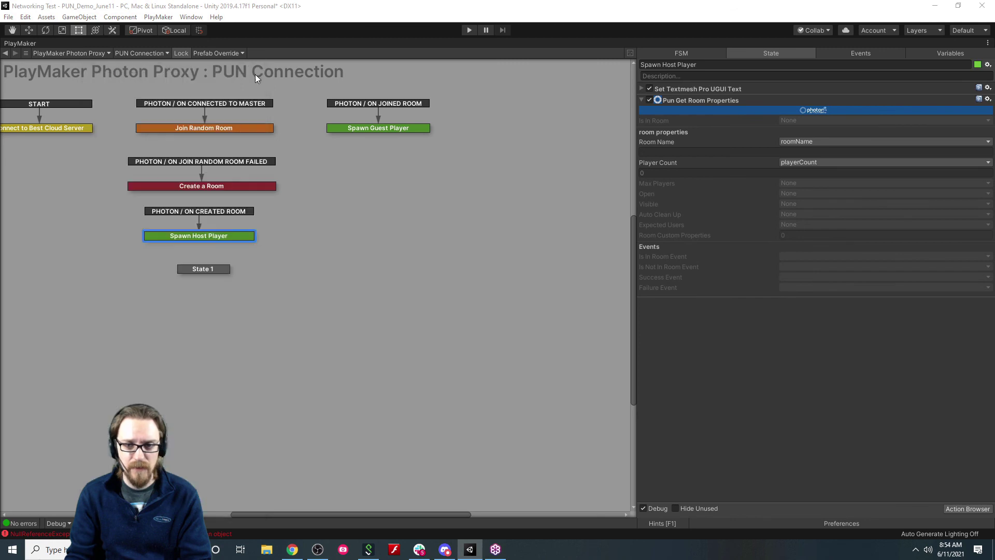
# Set Is In Room Event to a new postLabels event and connect its transition to State 1.
pyautogui.click(787, 254)
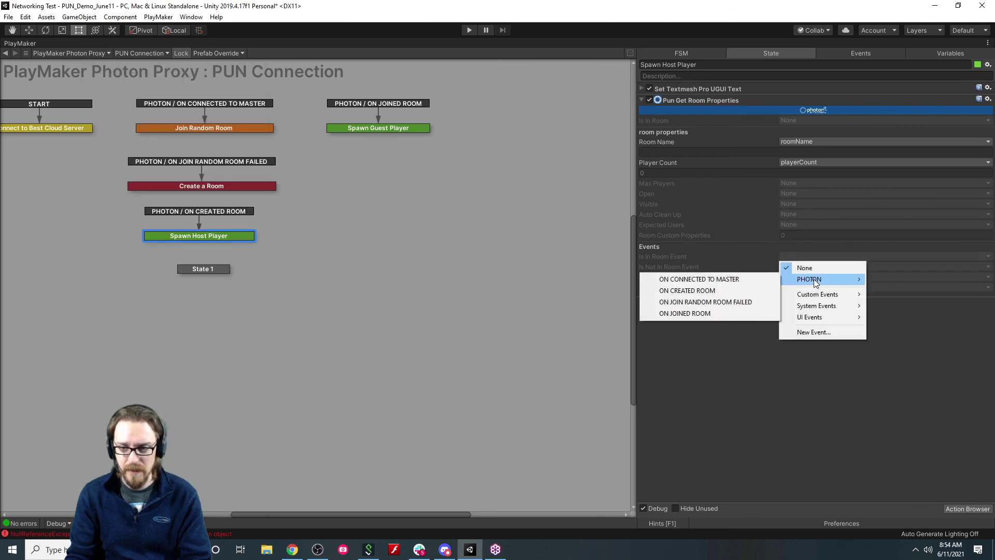
pyautogui.click(814, 332)
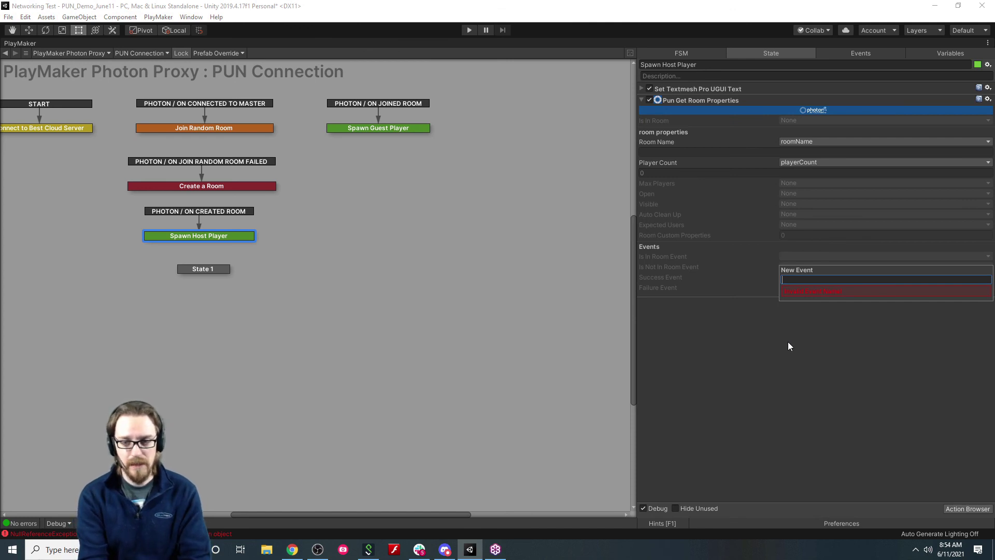
pyautogui.write('postLa')
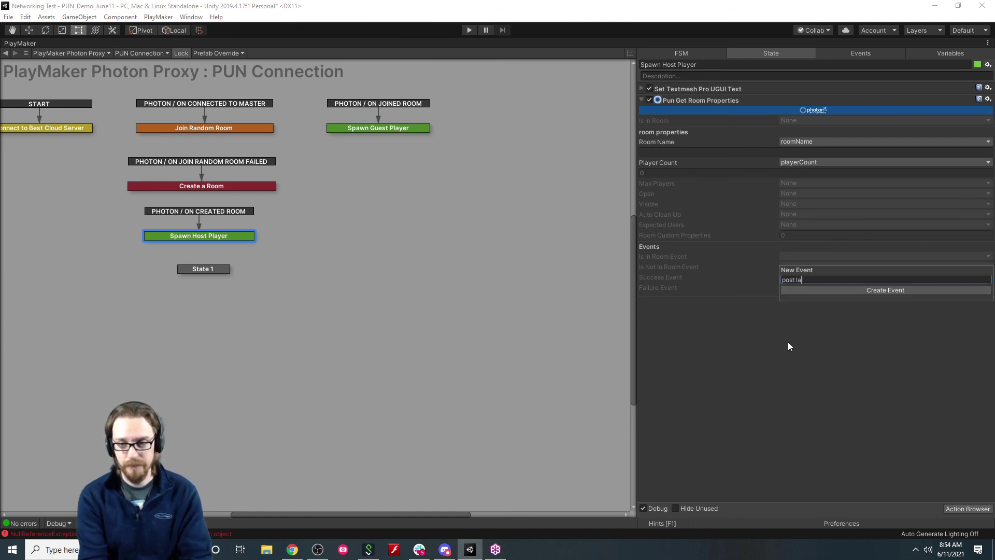
pyautogui.write('bels')
pyautogui.press('Return')
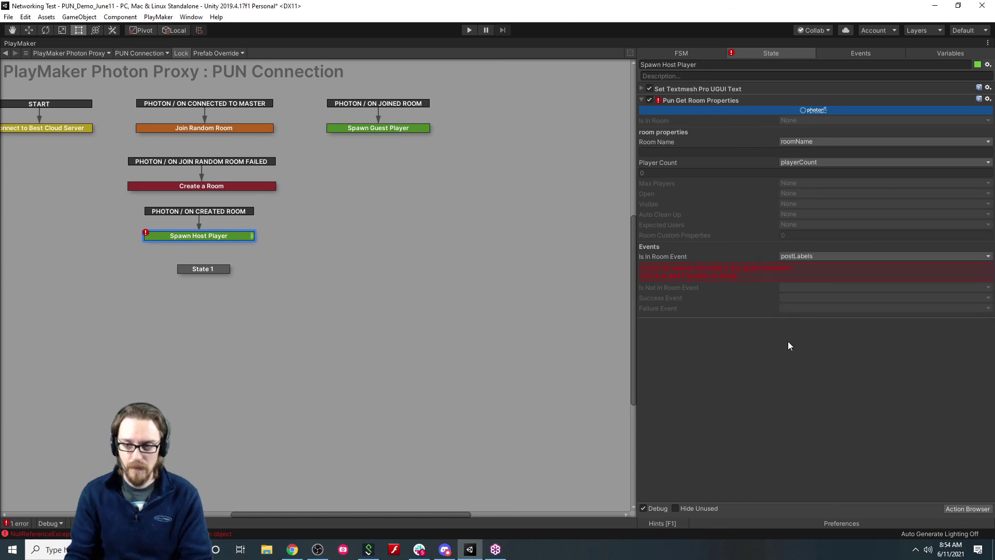
pyautogui.click(730, 267)
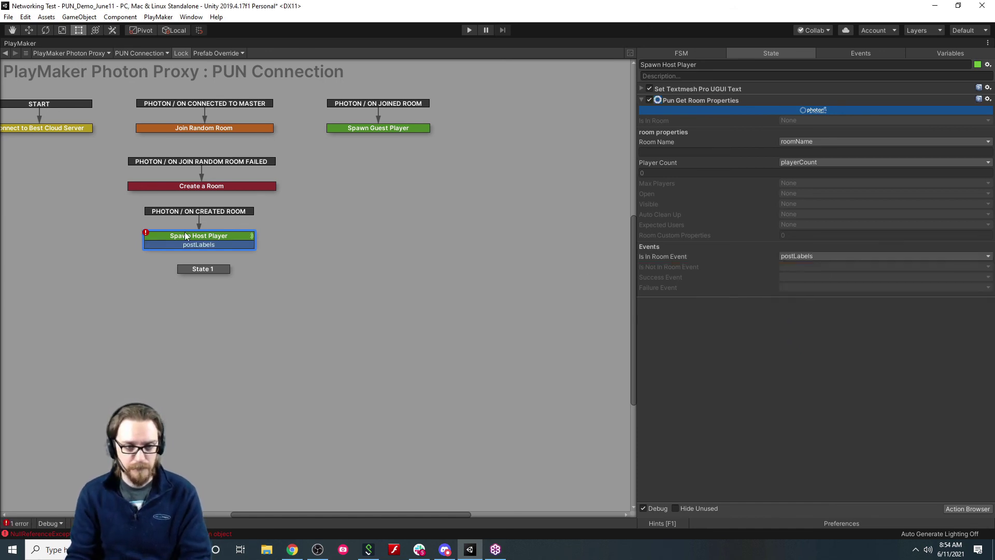
pyautogui.moveTo(194, 247); pyautogui.dragTo(201, 269)
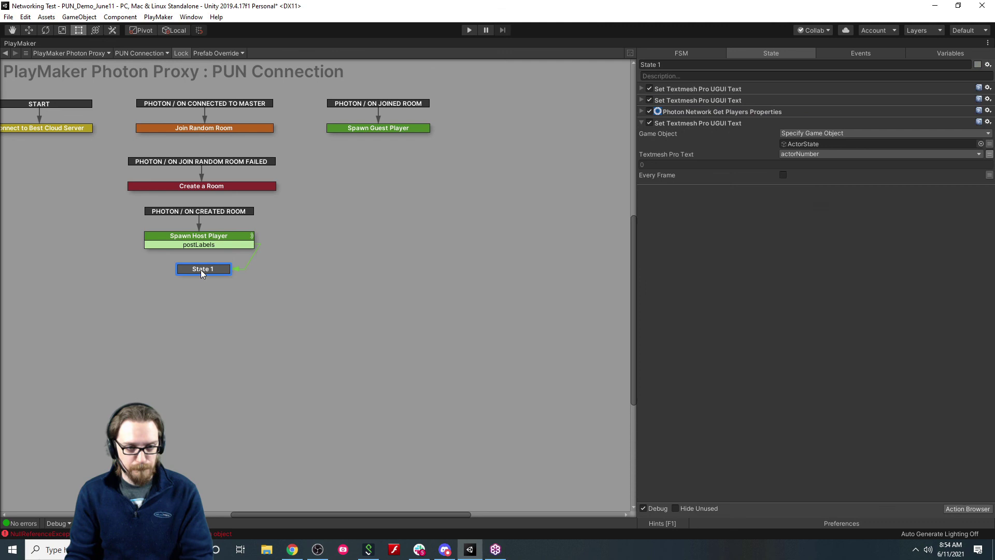
# Rename State 1 to Post Labels and restore the normal editor layout.
pyautogui.click(713, 66)
pyautogui.hotkey('ctrl', 'a')
pyautogui.write('Post Labels')
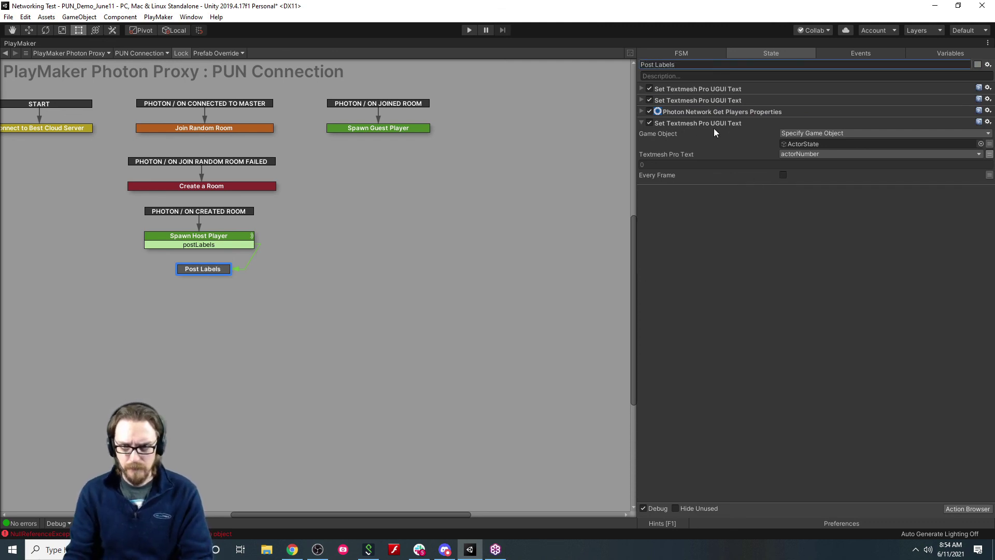
pyautogui.click(643, 113)
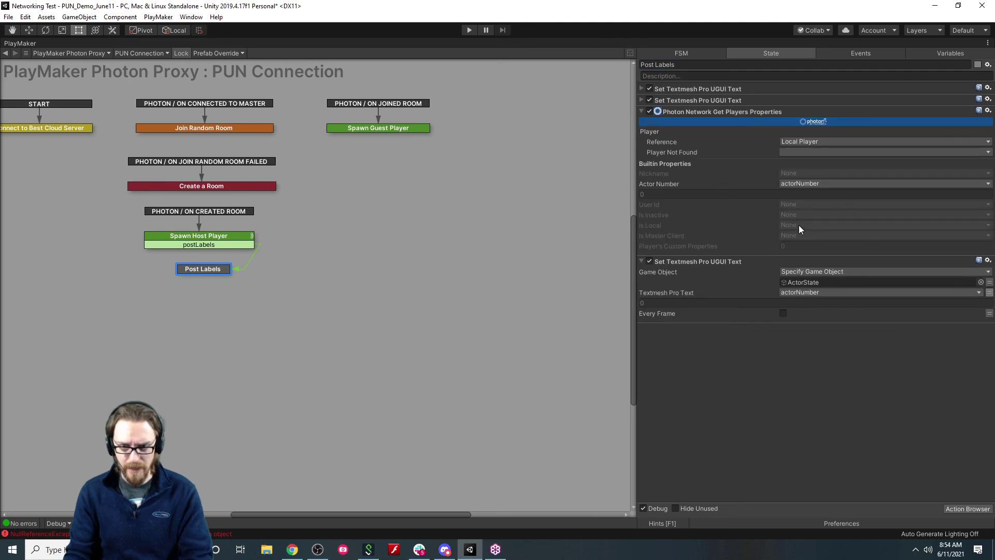
pyautogui.rightClick(16, 46)
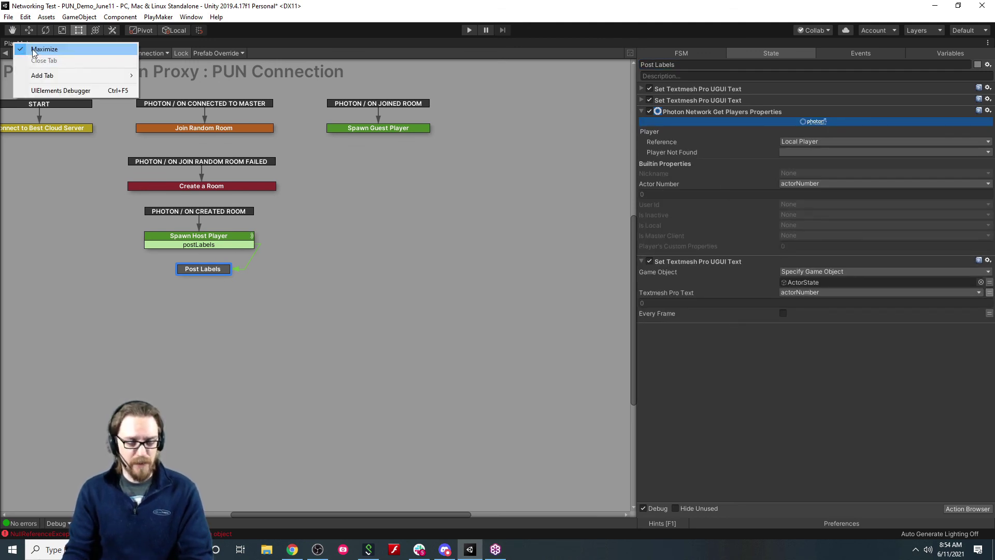
pyautogui.click(31, 48)
pyautogui.click(469, 30)
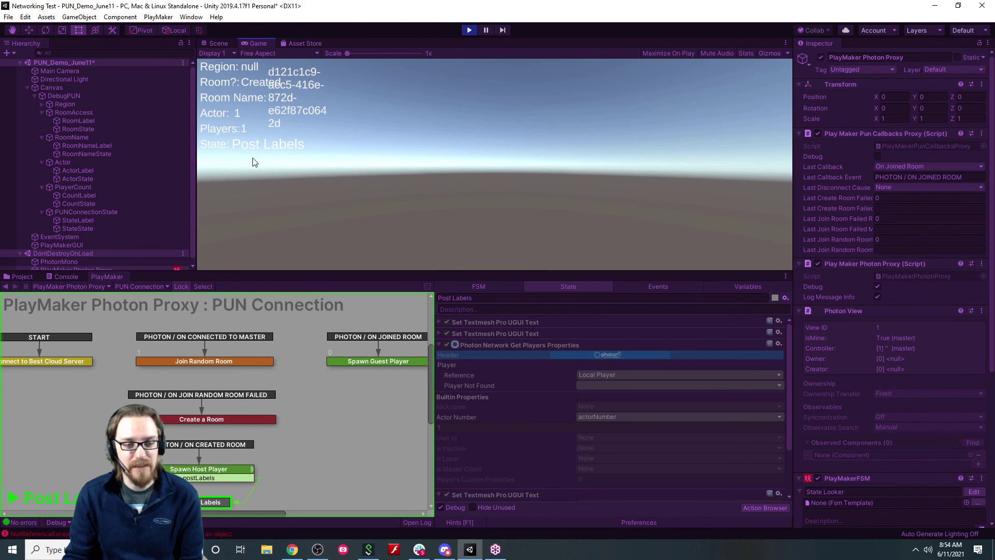
pyautogui.click(468, 32)
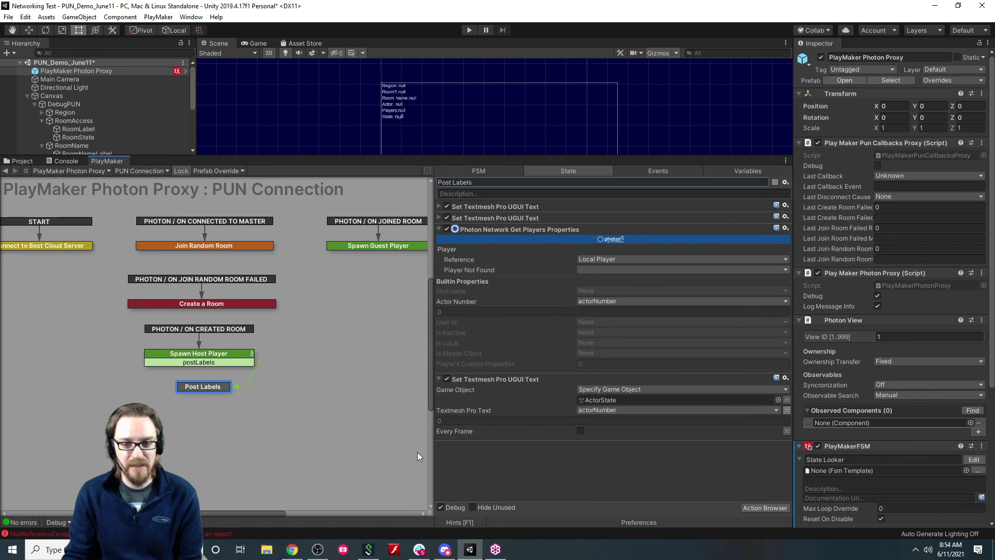
# Add Pun Get Cloud Region, storing the result in a new variable named region.
pyautogui.doubleClick(479, 464)
pyautogui.write('g')
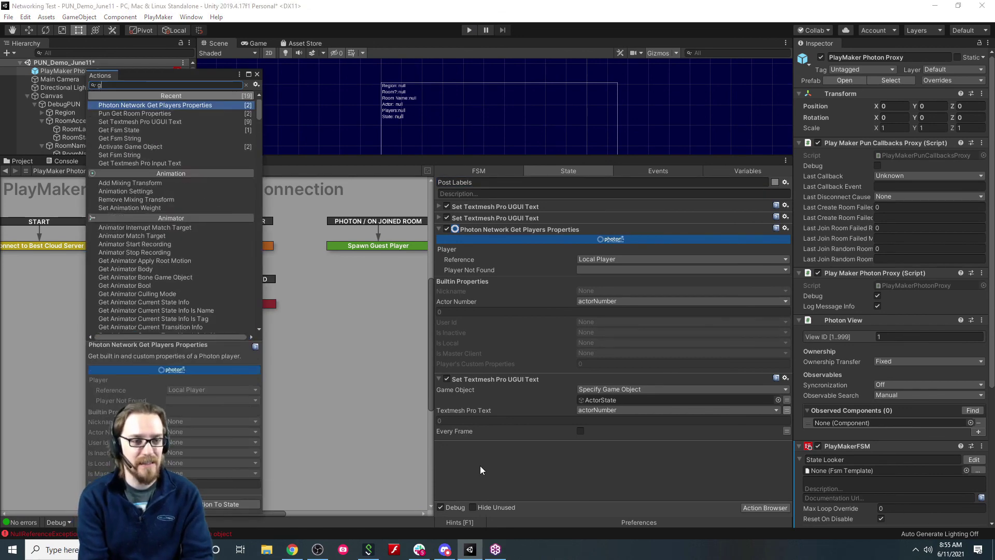
pyautogui.write('et reg')
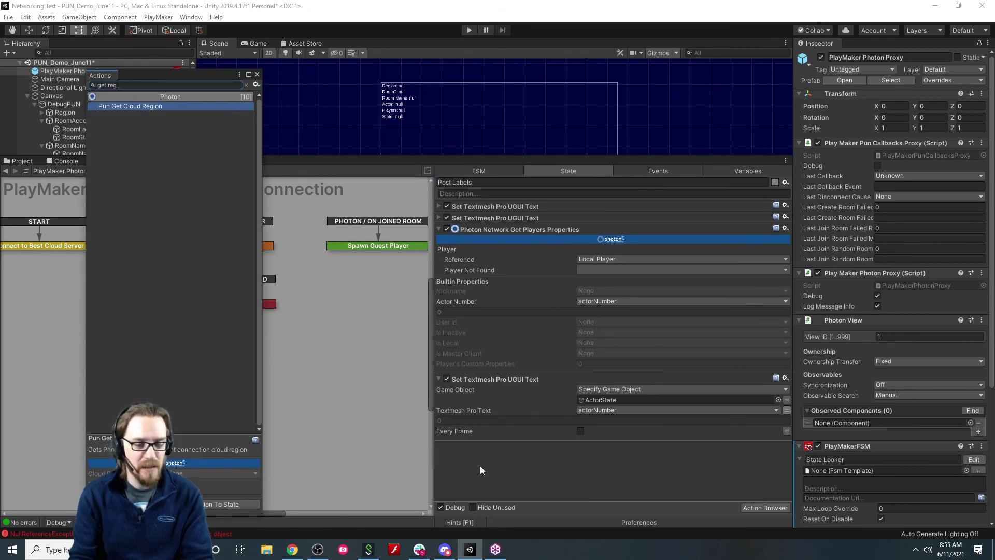
pyautogui.moveTo(193, 108); pyautogui.dragTo(487, 449)
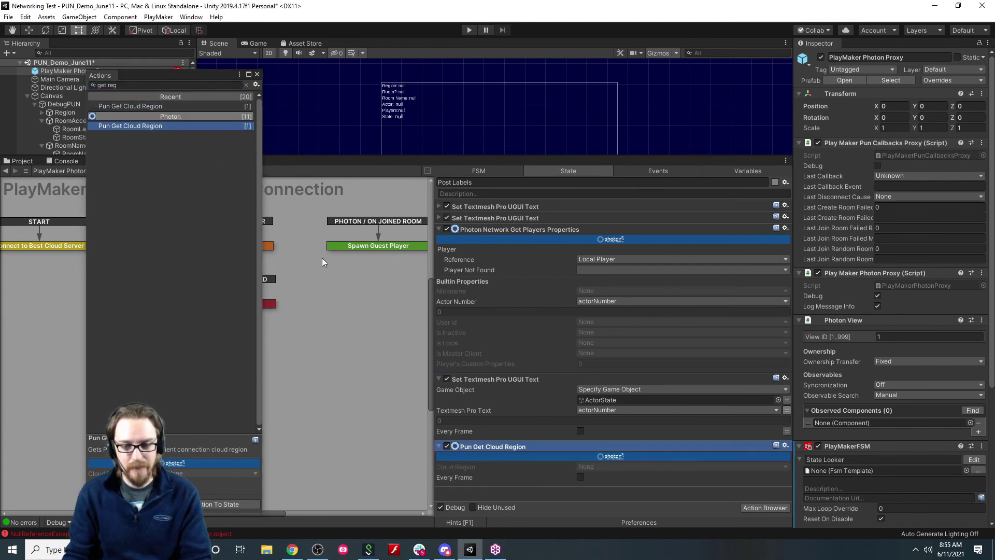
pyautogui.click(257, 74)
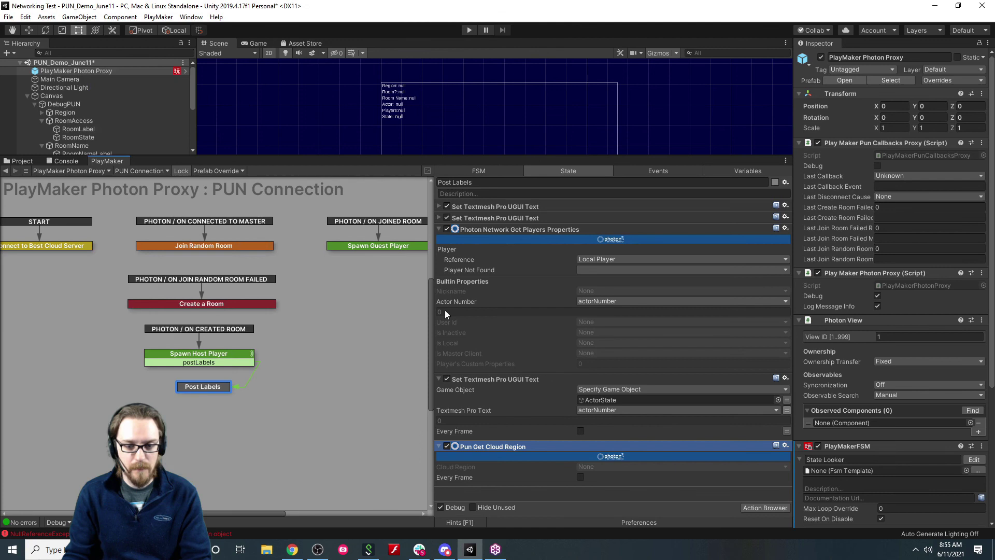
pyautogui.click(600, 466)
pyautogui.click(614, 506)
pyautogui.write('reg')
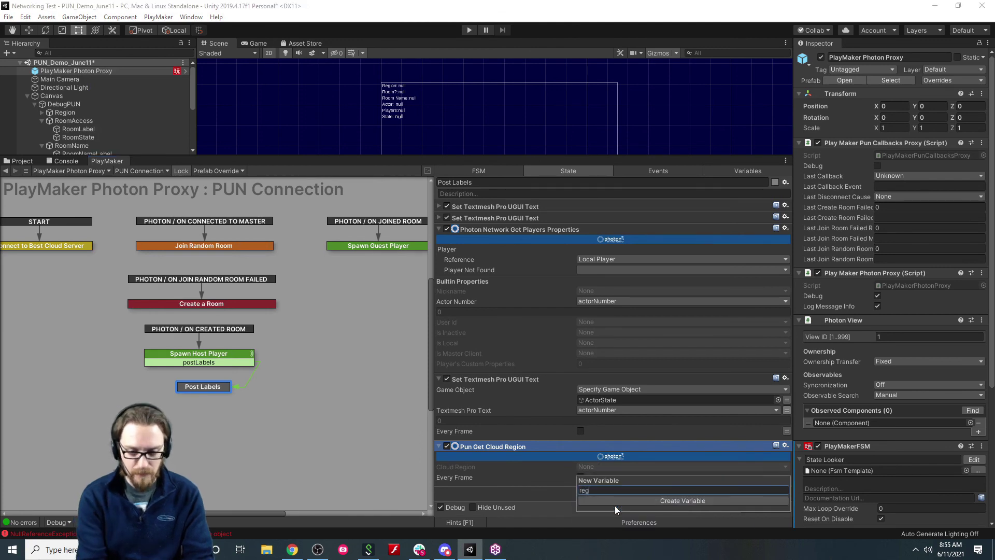
pyautogui.write('ion')
pyautogui.press('Return')
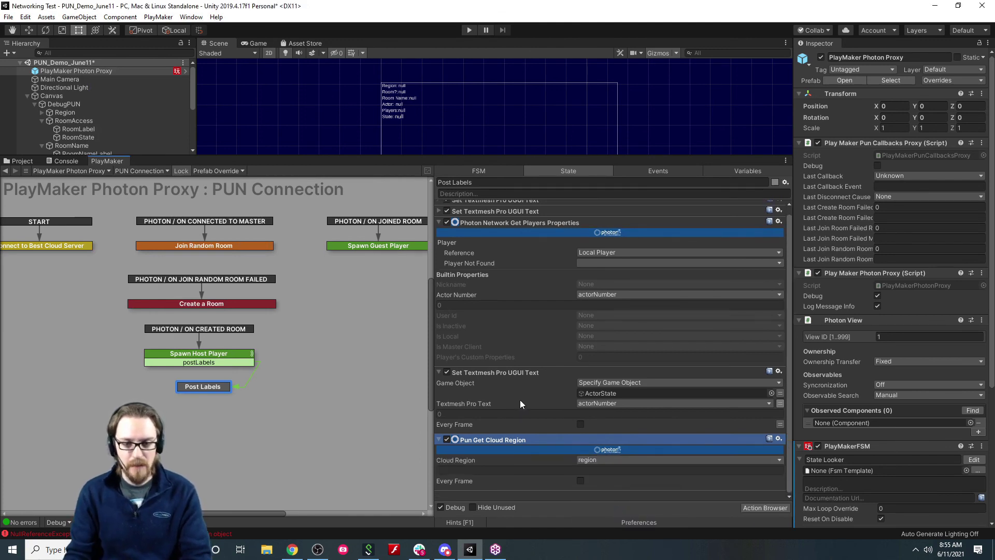
# Duplicate the text action below it, targeting RegionState with its text from region.
pyautogui.click(512, 375)
pyautogui.hotkey('ctrl', 'c')
pyautogui.hotkey('ctrl', 'v')
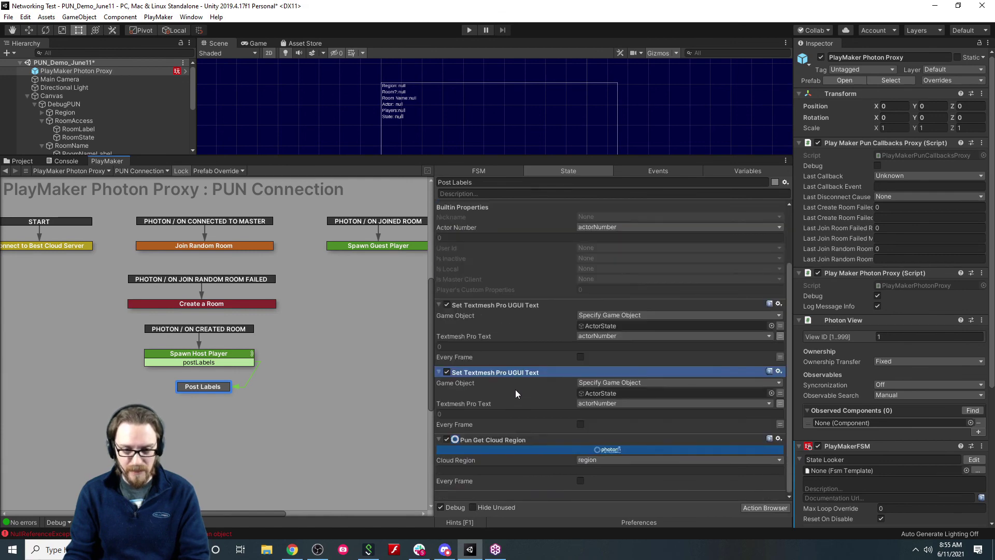
pyautogui.moveTo(508, 375); pyautogui.dragTo(530, 473)
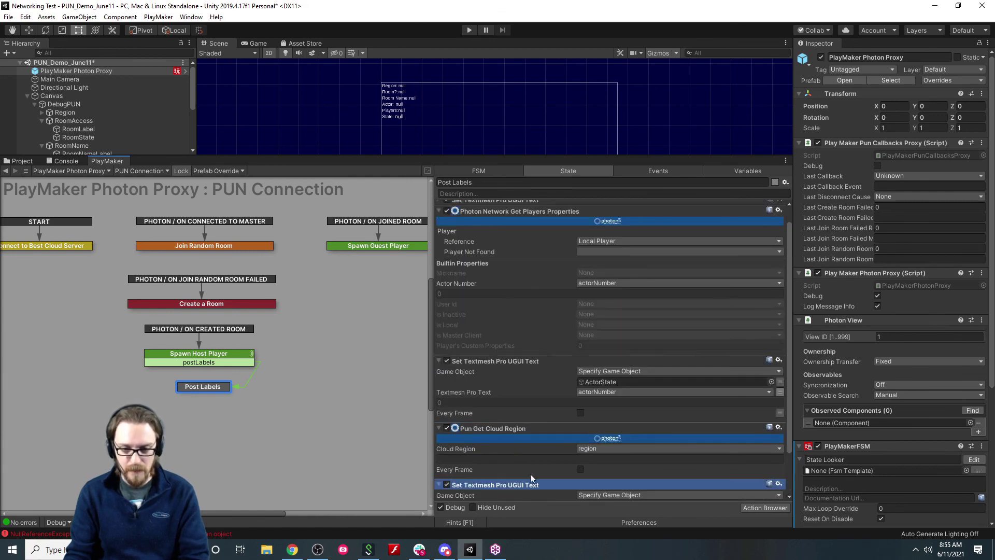
pyautogui.click(772, 449)
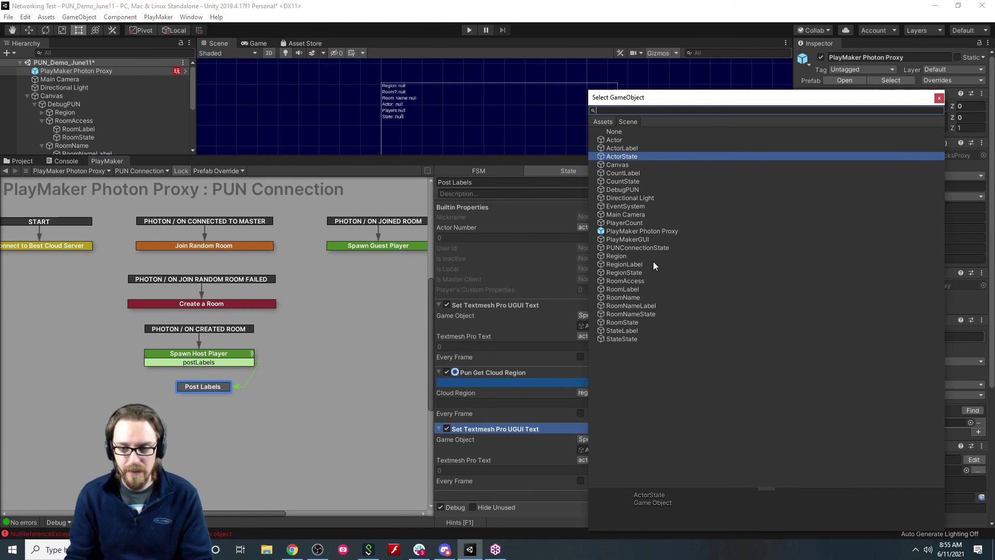
pyautogui.click(645, 273)
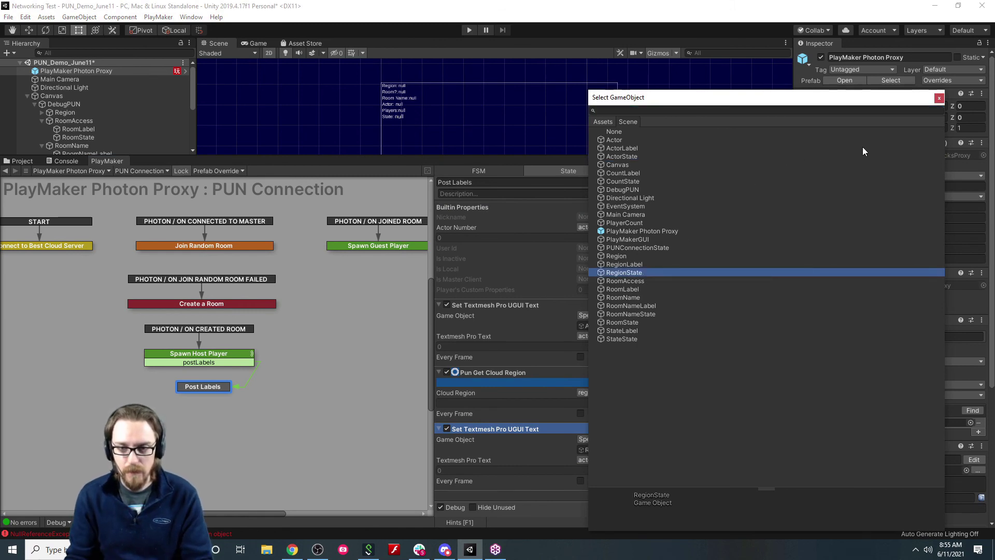
pyautogui.click(939, 98)
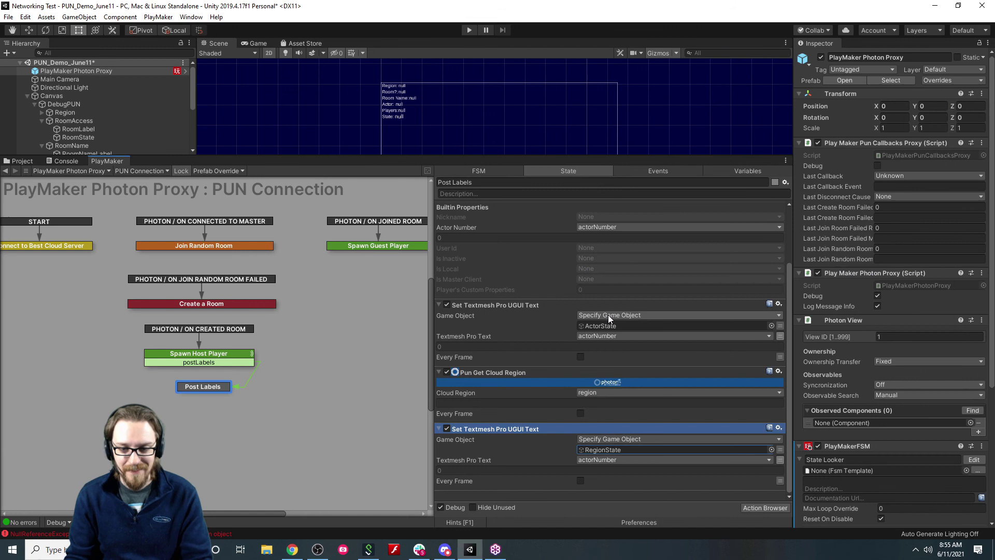
pyautogui.click(602, 460)
pyautogui.moveTo(620, 434)
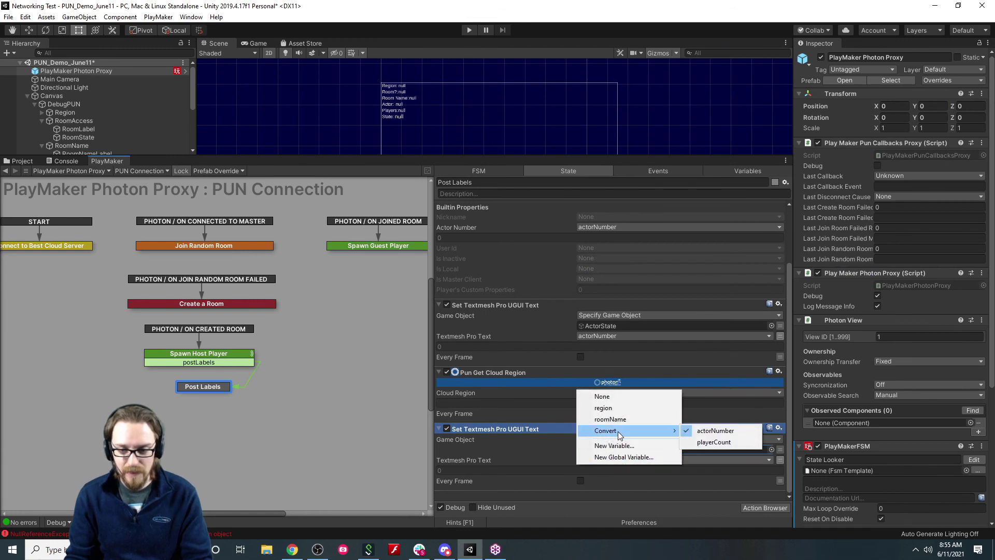
pyautogui.click(610, 409)
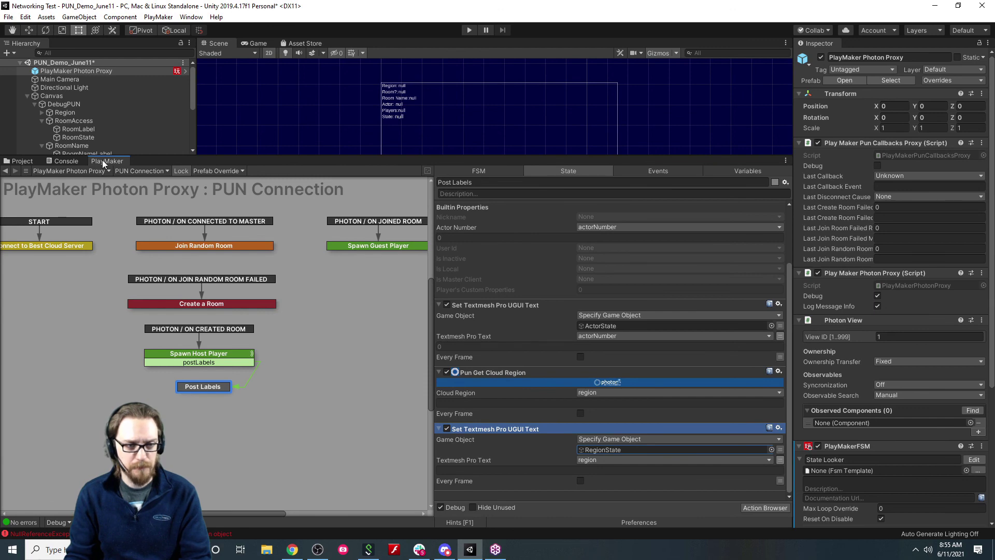
# Widen the RoomNameState text box and enable Auto Size with a minimum font size of 1.
pyautogui.moveTo(339, 156); pyautogui.dragTo(321, 228)
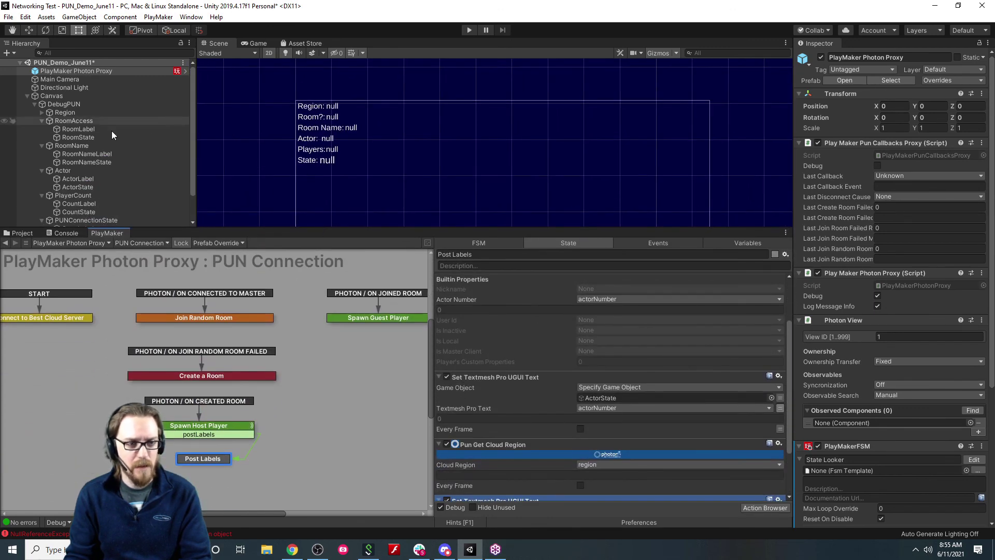
pyautogui.click(100, 163)
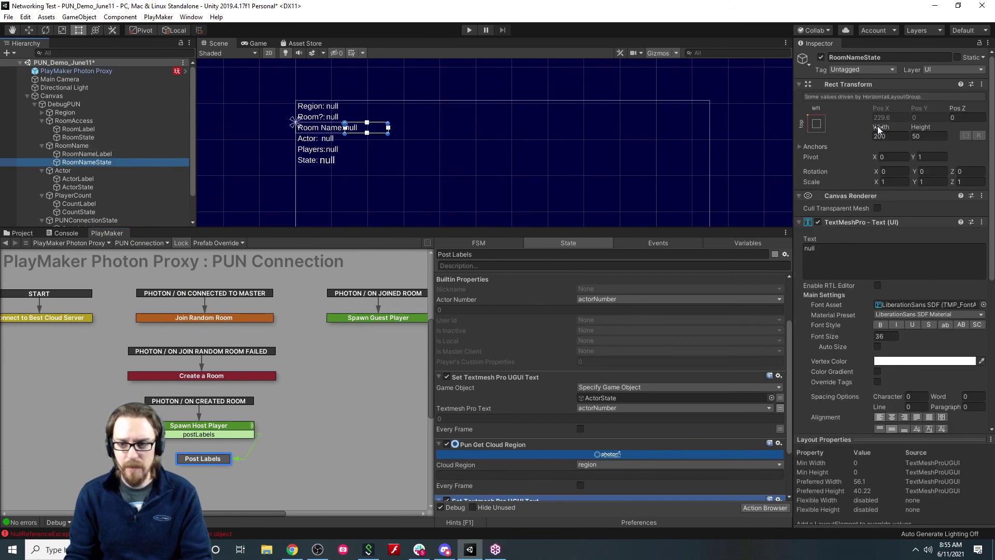
pyautogui.moveTo(880, 129); pyautogui.dragTo(994, 338)
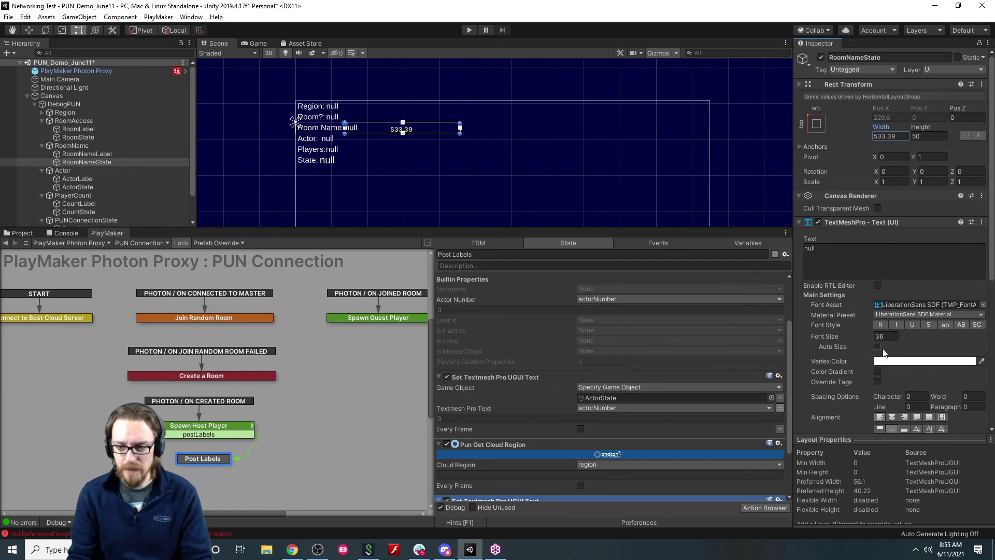
pyautogui.click(878, 346)
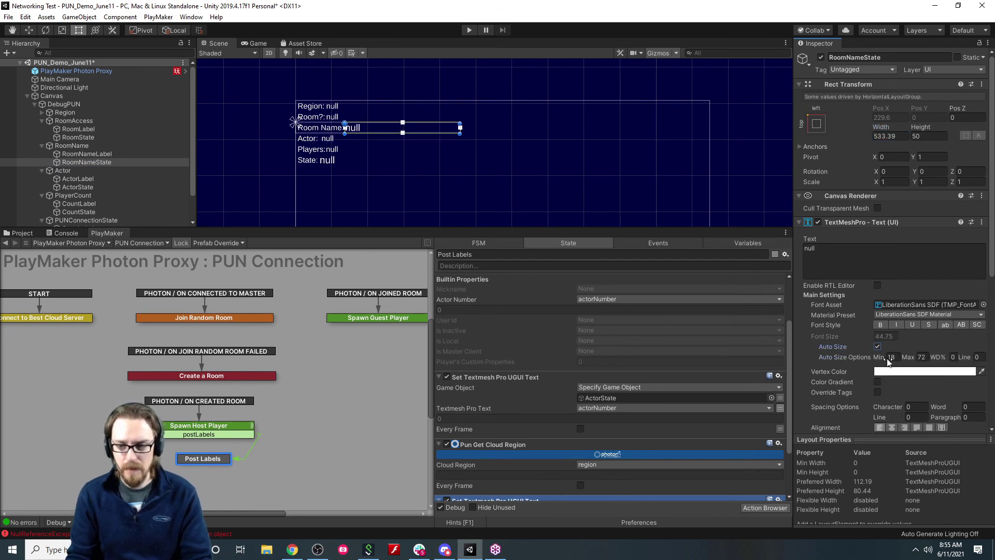
pyautogui.click(891, 357)
pyautogui.write('1')
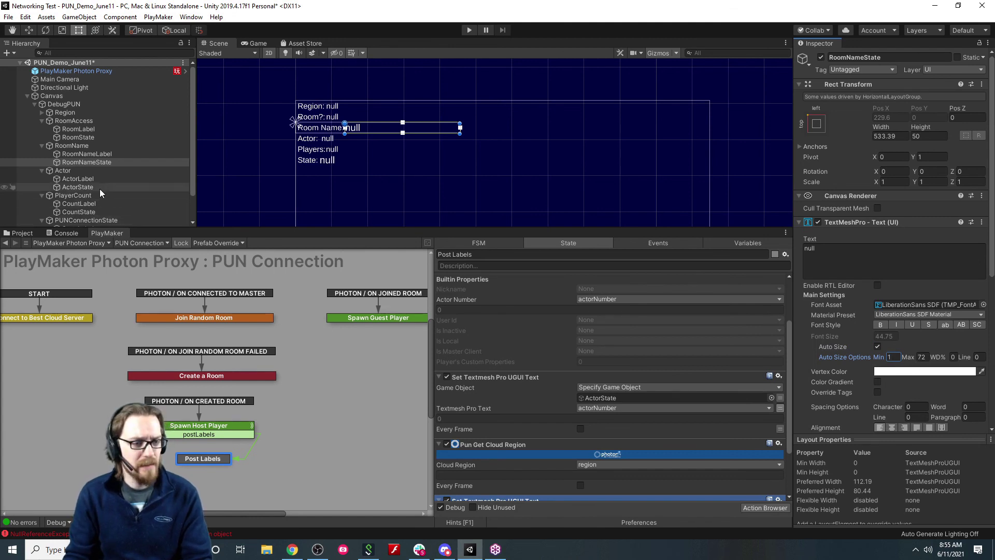
pyautogui.scroll(-3, 100, 189)
# Set StateState's auto-size minimum to 1, then run the scene to test the labels.
pyautogui.click(105, 205)
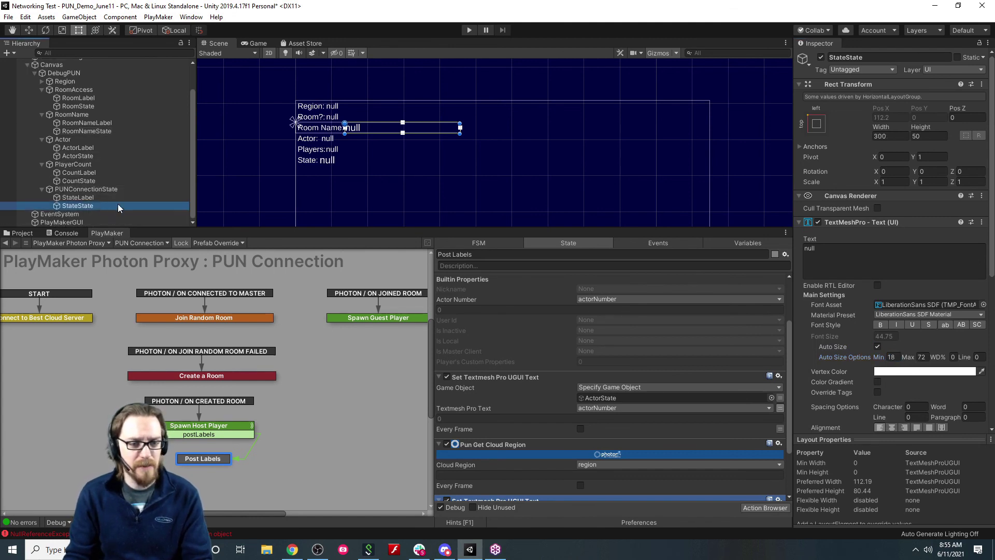
pyautogui.click(891, 357)
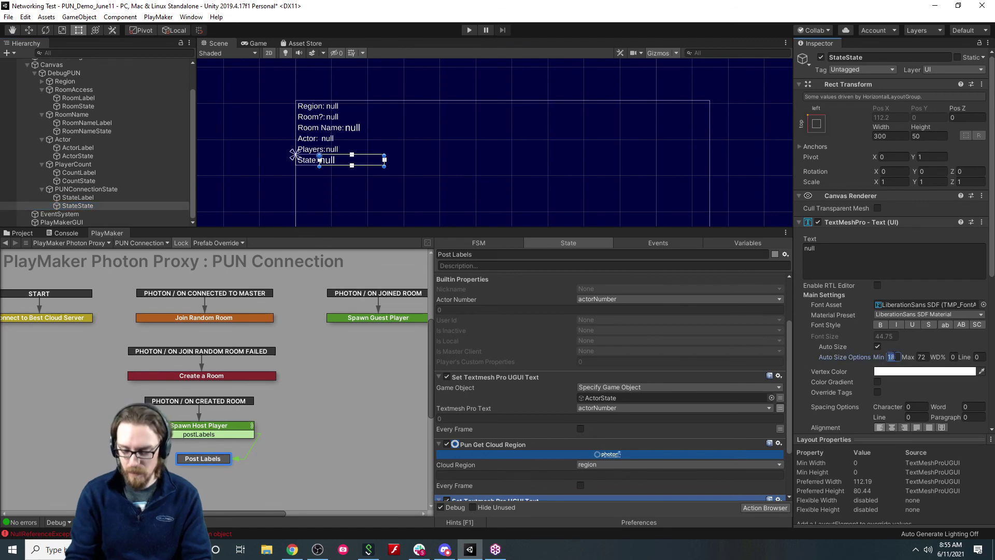
pyautogui.write('1')
pyautogui.moveTo(384, 227); pyautogui.dragTo(386, 293)
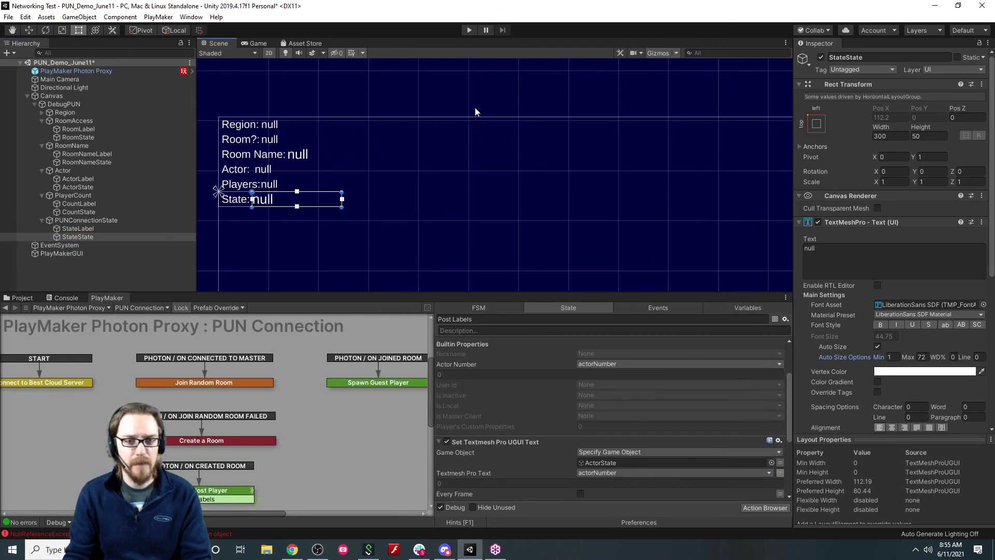
pyautogui.click(469, 30)
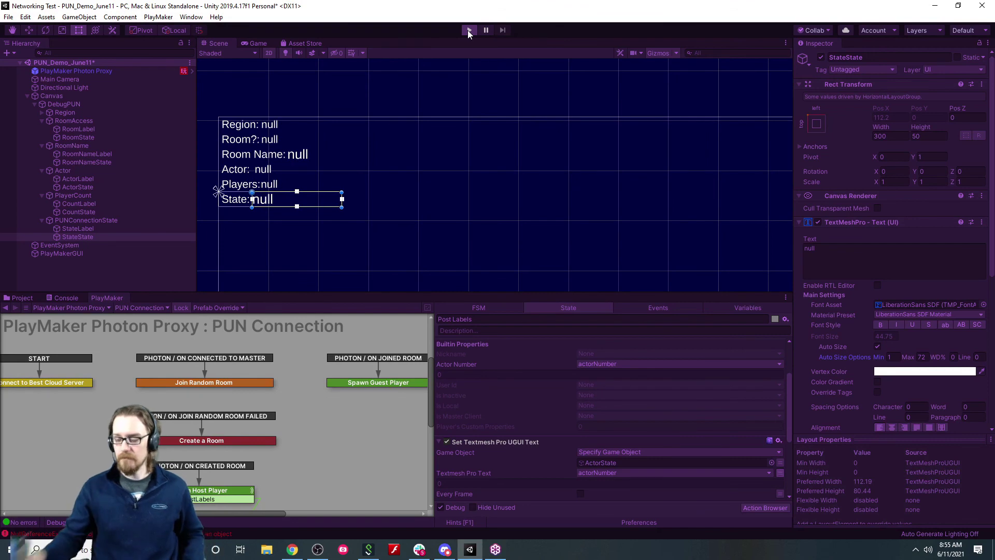